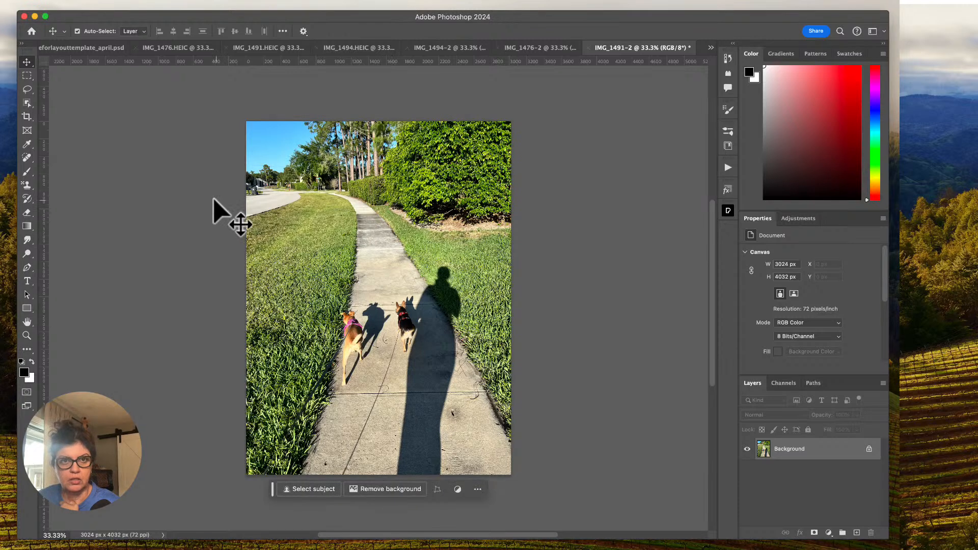
Review the 2W_aloveforlayouttemplate_april.psd layout and the open dog photos IMG_1476.HEIC, IMG_1491.HEIC, IMG_1494.HEIC and IMG_1494-2.
left_click(84, 48)
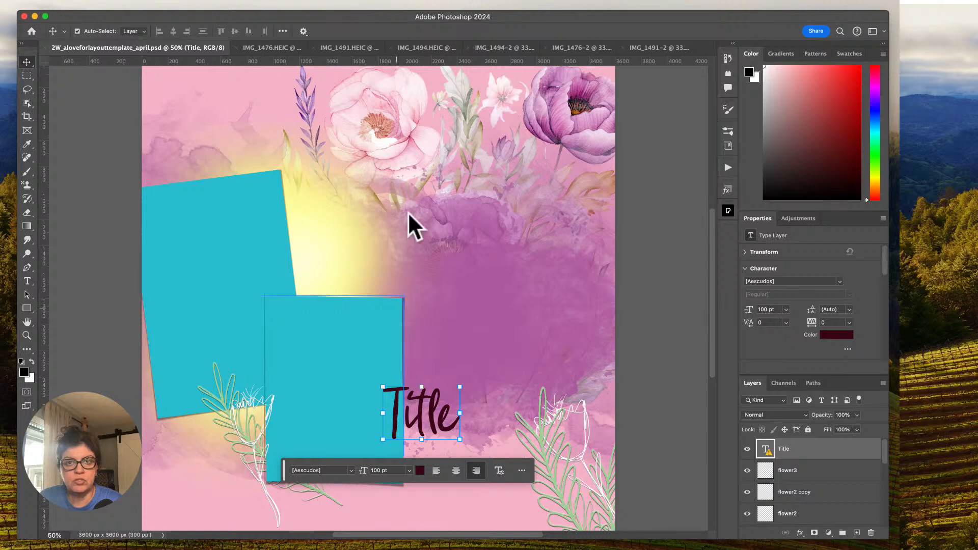
key("super+Tab")
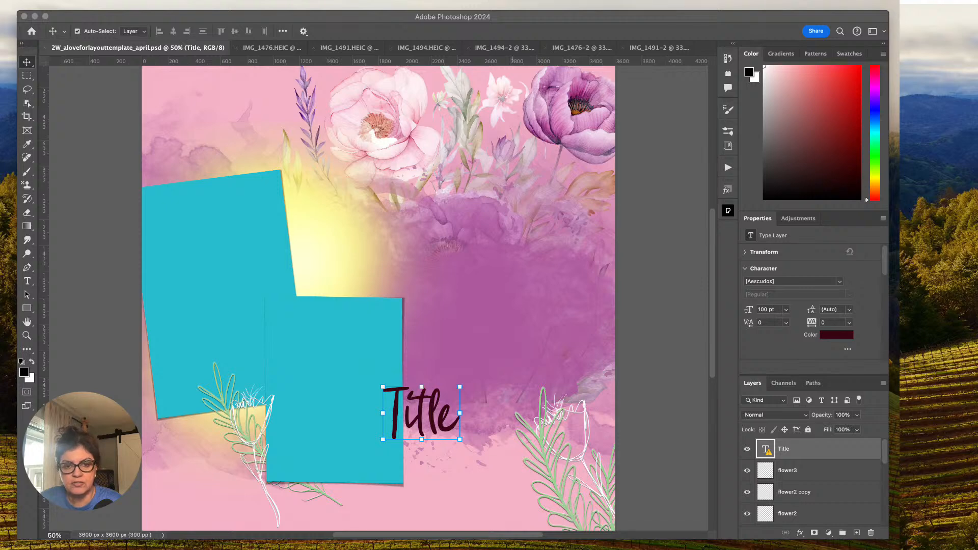
key("super+Tab")
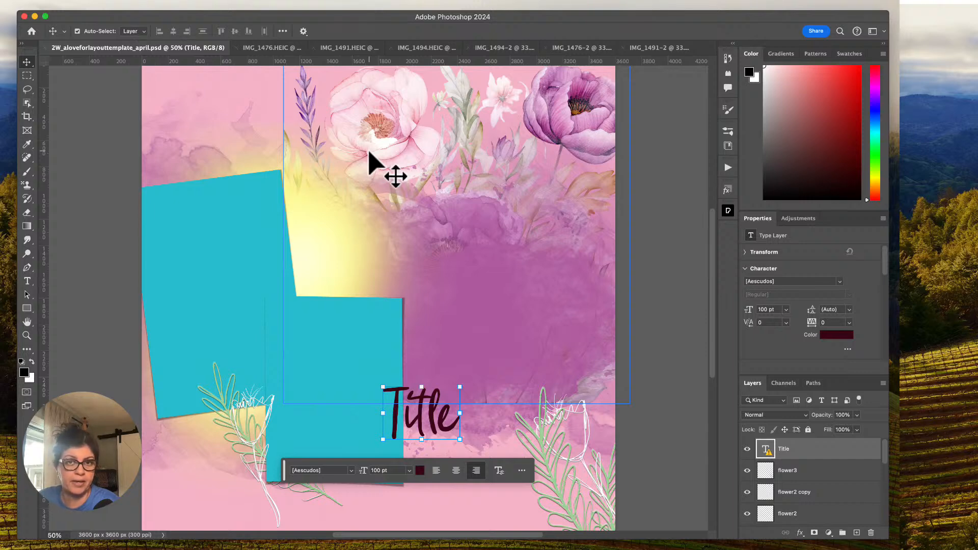
scroll(387, 155, "right", 5)
scroll(436, 136, "left", 6)
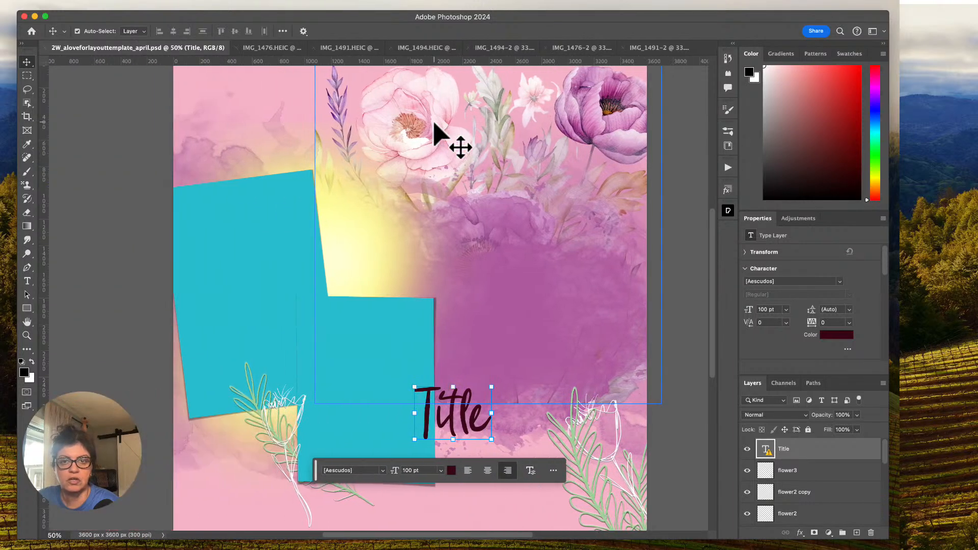
left_click(280, 49)
left_click(323, 47)
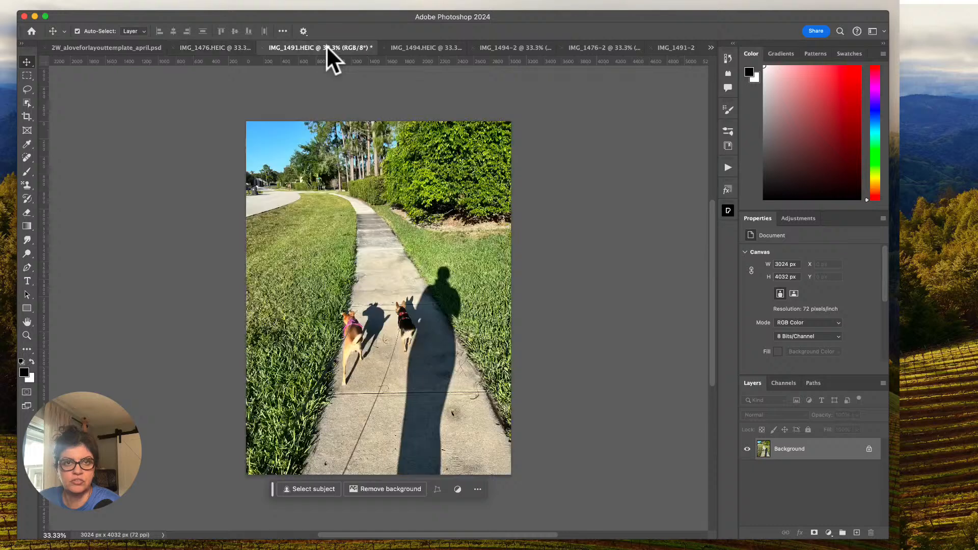
left_click(402, 48)
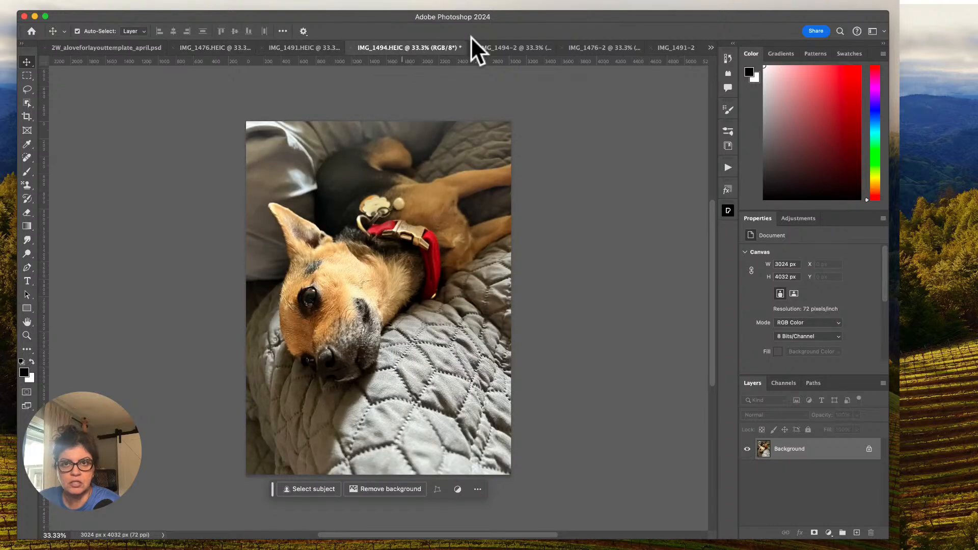
left_click(485, 47)
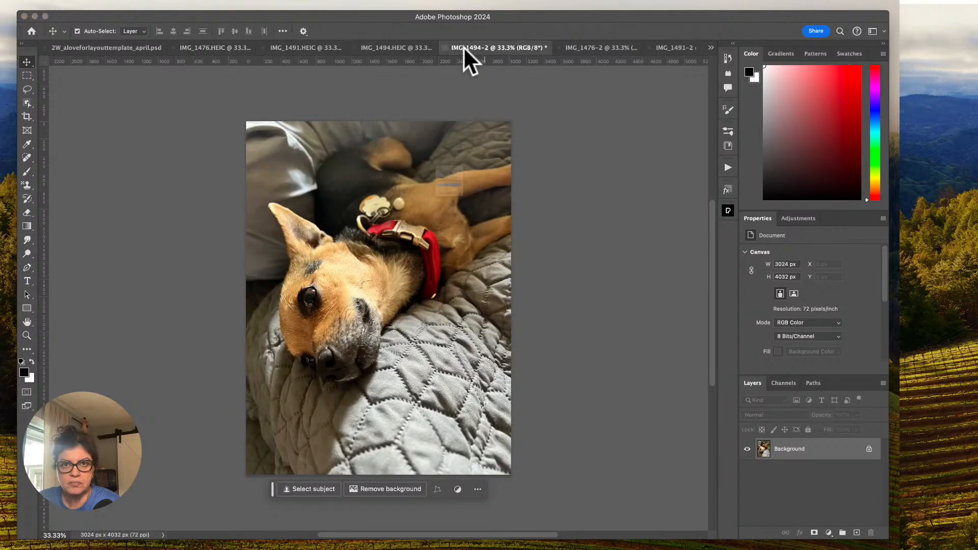
left_click(445, 47)
left_click(469, 199)
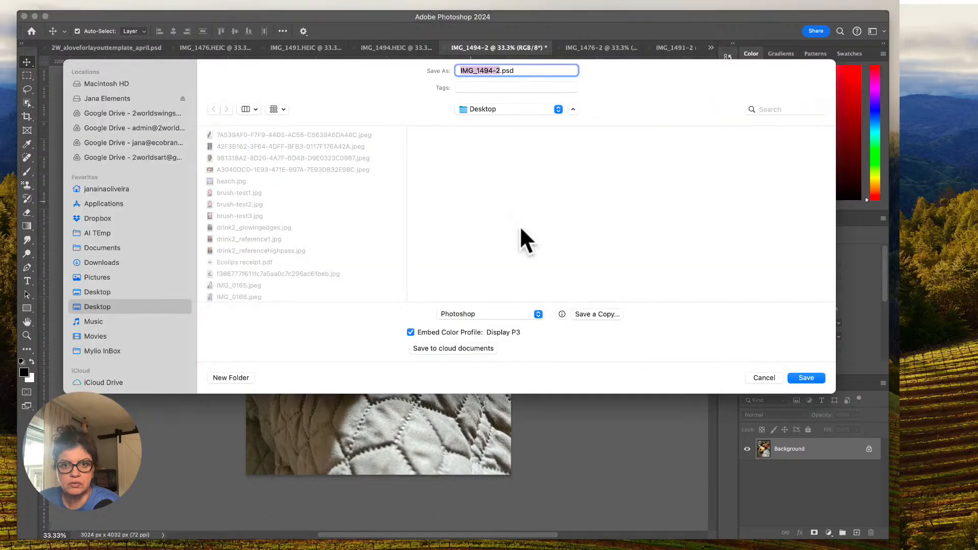
left_click(776, 377)
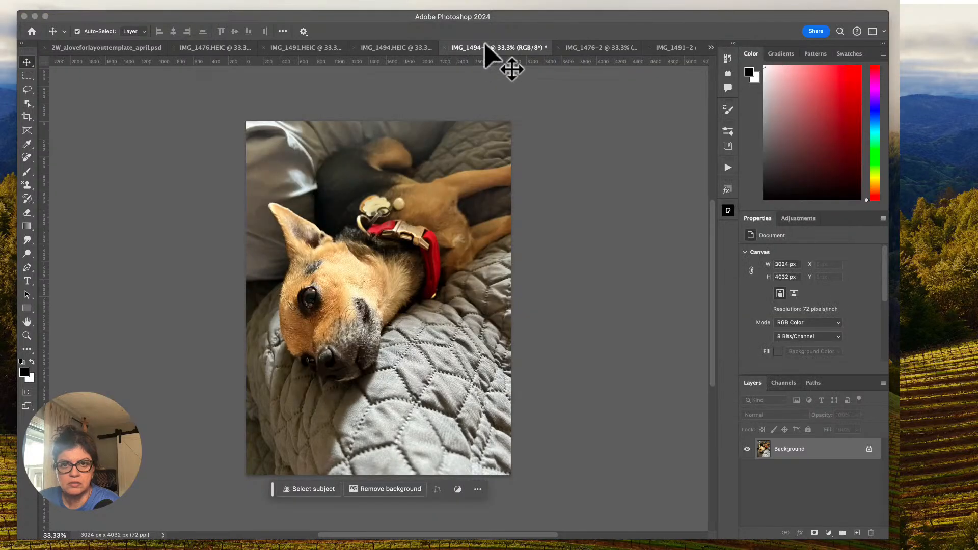
Close the duplicate photos IMG_1494-2, IMG_1476-2 and IMG_1491-2 without saving them.
left_click(443, 47)
left_click(464, 220)
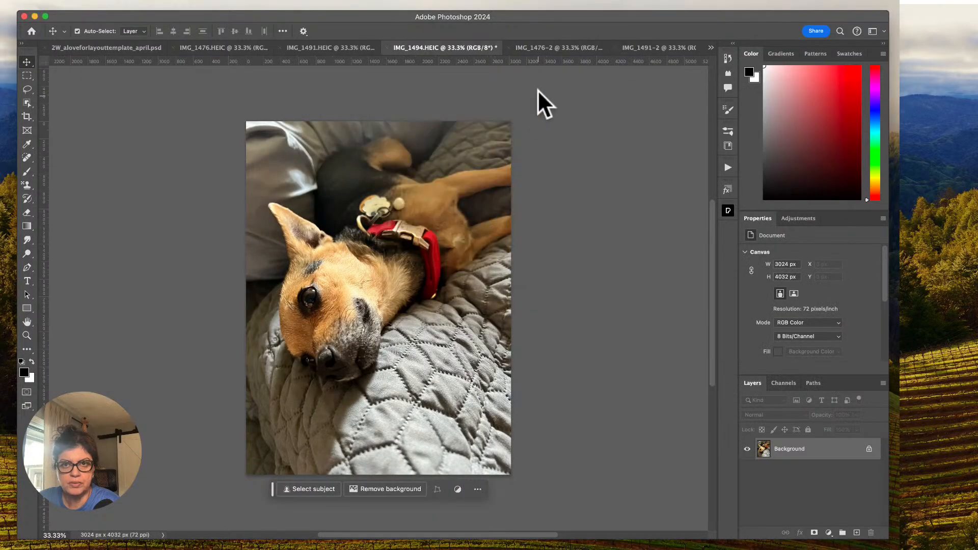
left_click(521, 47)
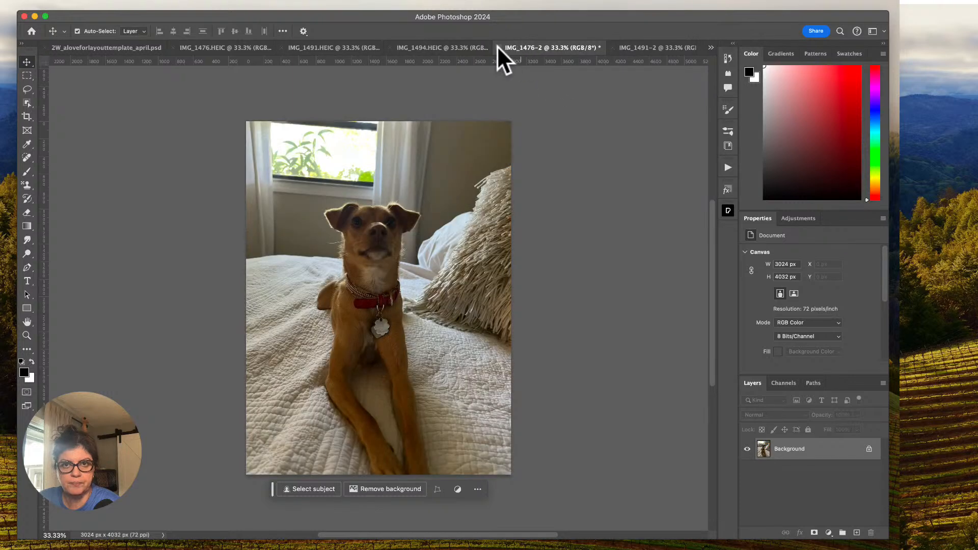
left_click(498, 48)
left_click(485, 219)
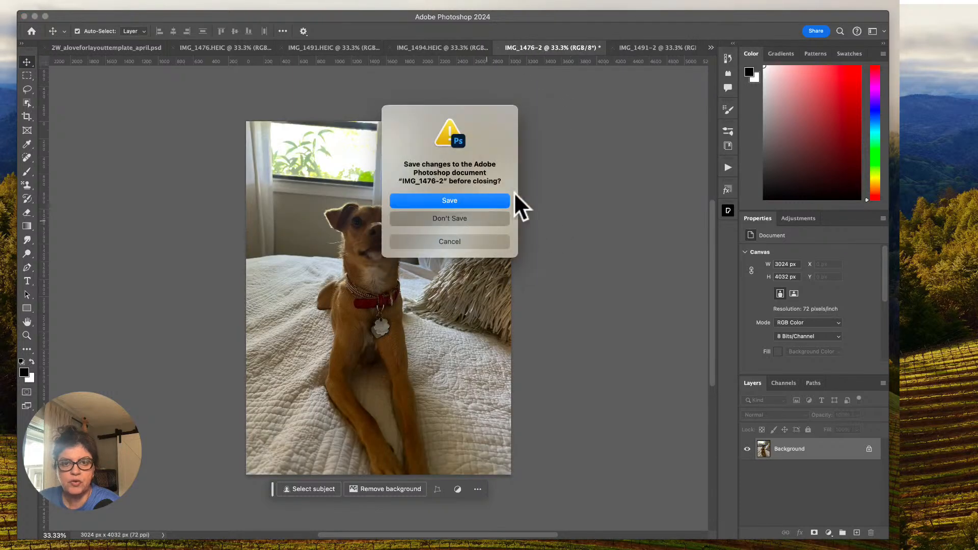
left_click(615, 49)
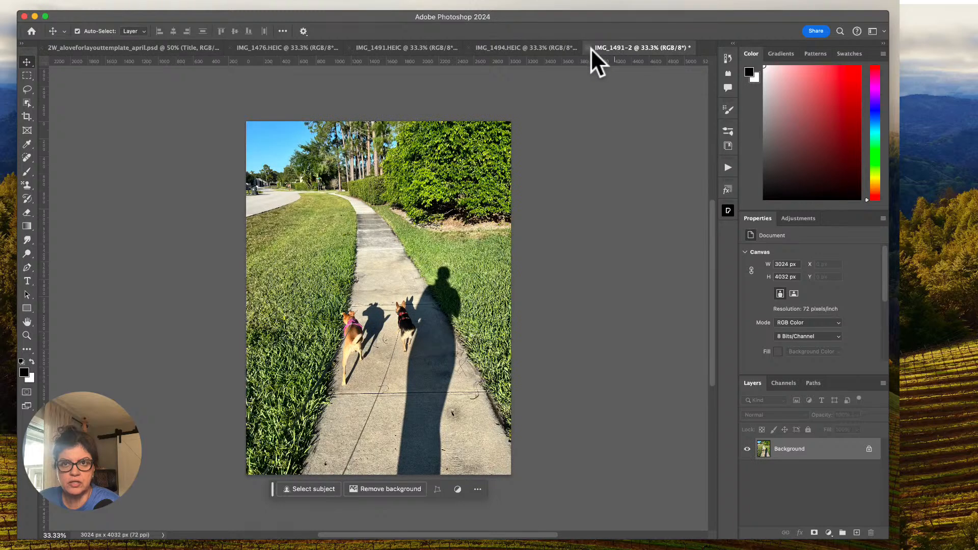
left_click(589, 47)
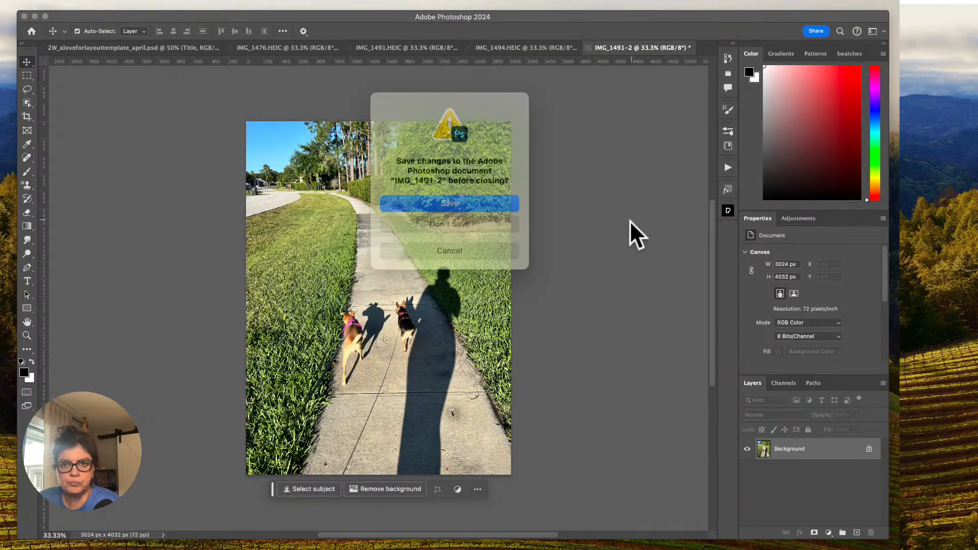
left_click(496, 218)
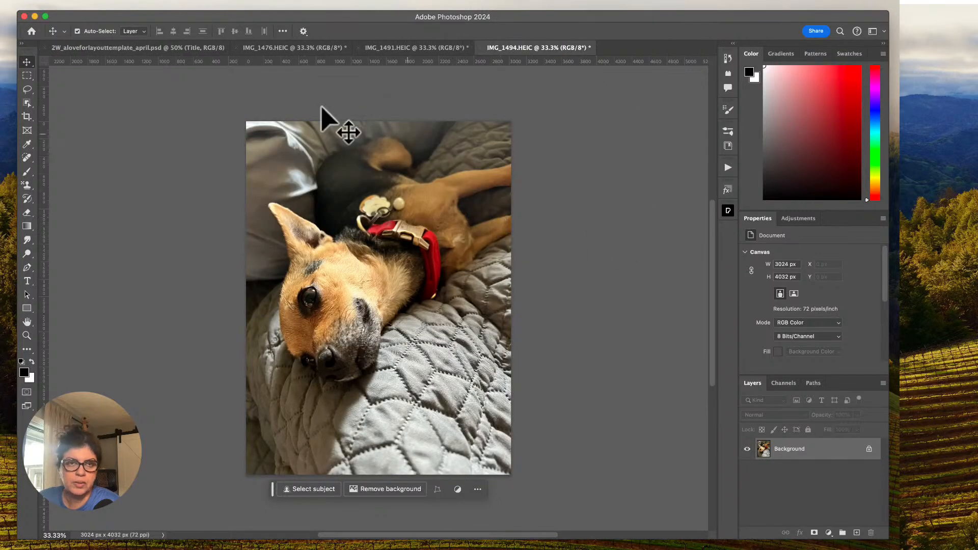
Brighten the IMG_1476.HEIC photo with a Levels adjustment, setting the midtone input to 1.37 and the white input to 199.
left_click(265, 47)
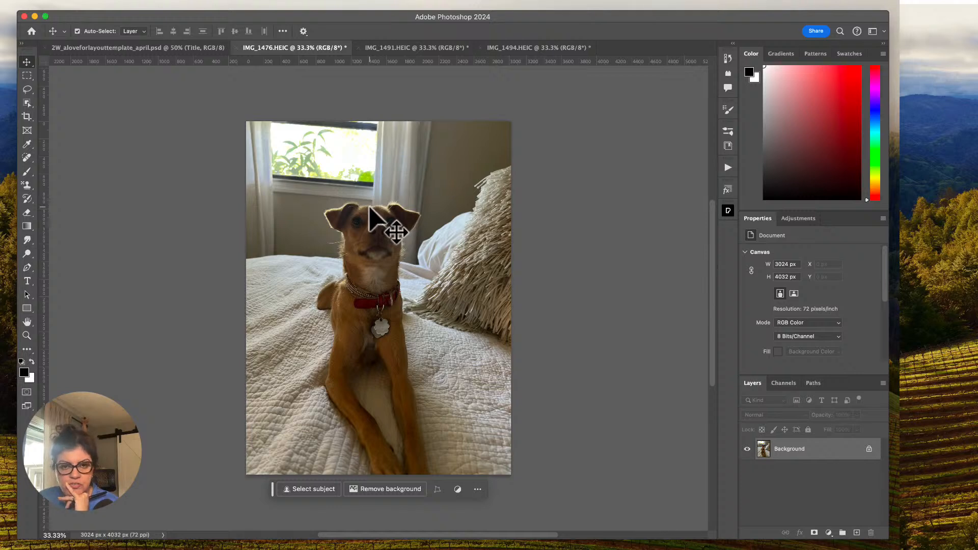
left_click(159, 2)
mouse_move(167, 31)
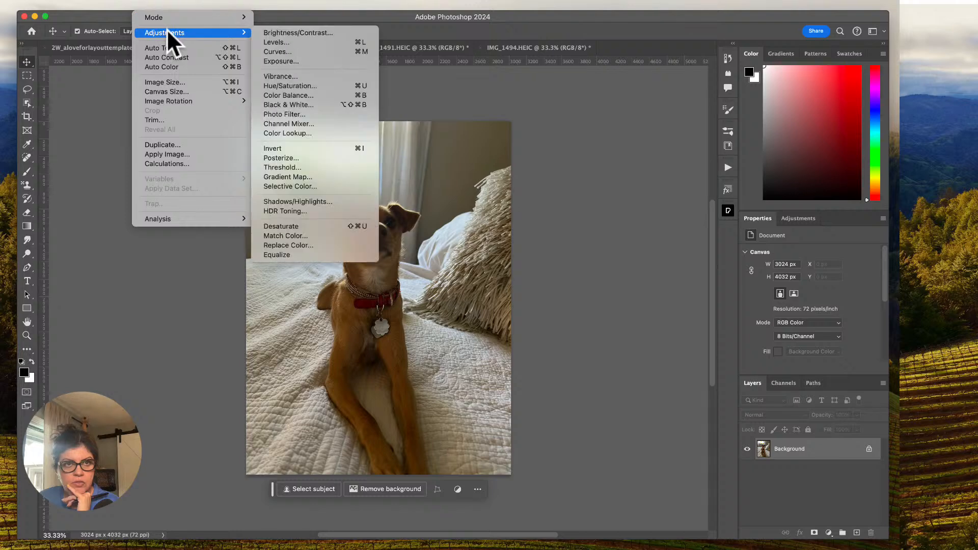
left_click(309, 42)
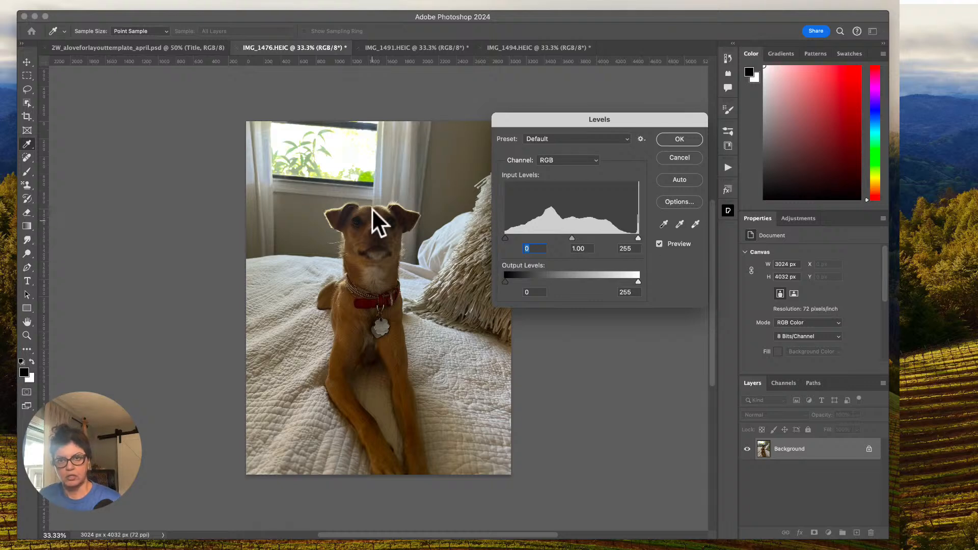
left_click_drag(638, 238, 621, 238)
mouse_move(505, 237)
left_mouse_down()
mouse_move(515, 238)
mouse_move(504, 237)
left_mouse_up()
mouse_move(564, 238)
left_mouse_down()
mouse_move(546, 238)
mouse_move(555, 237)
left_mouse_up()
left_click_drag(621, 237, 608, 238)
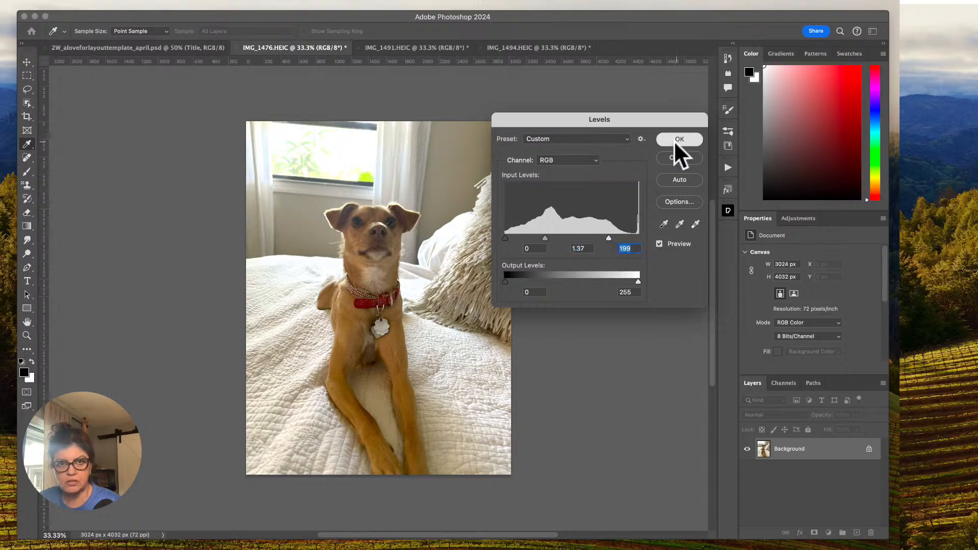
left_click(679, 139)
key("v")
Apply a Hue/Saturation adjustment to the IMG_1476.HEIC photo with hue -1 and saturation +15.
left_click(149, 2)
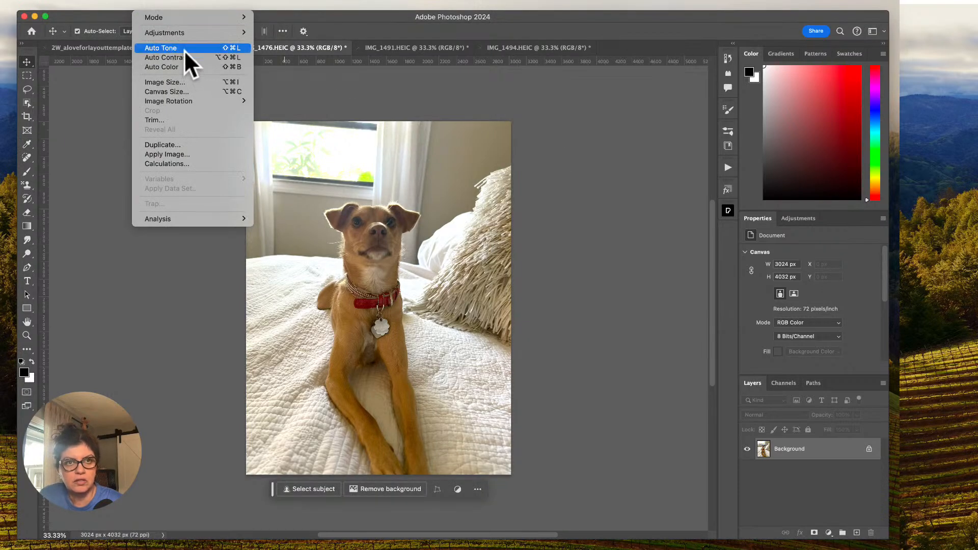
mouse_move(200, 31)
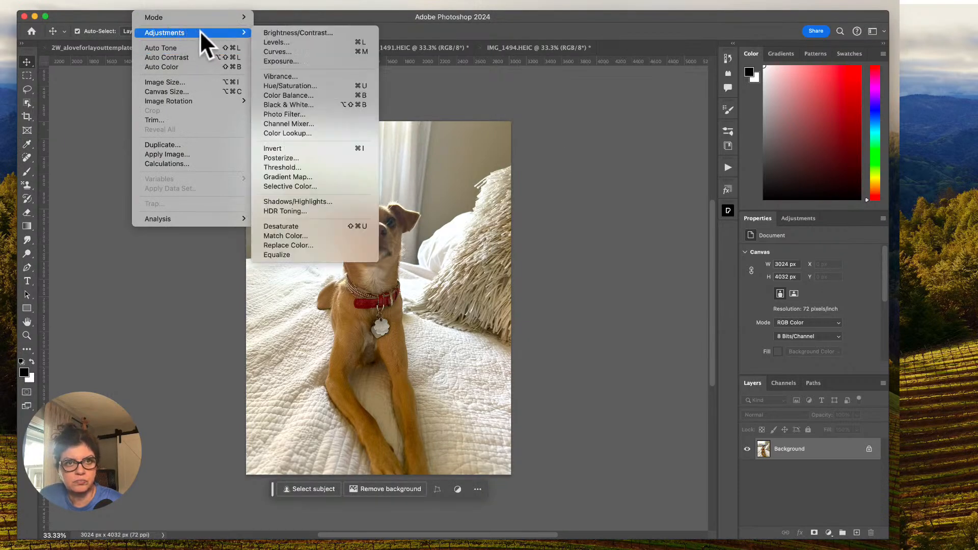
left_click(292, 84)
left_click_drag(658, 209, 657, 183)
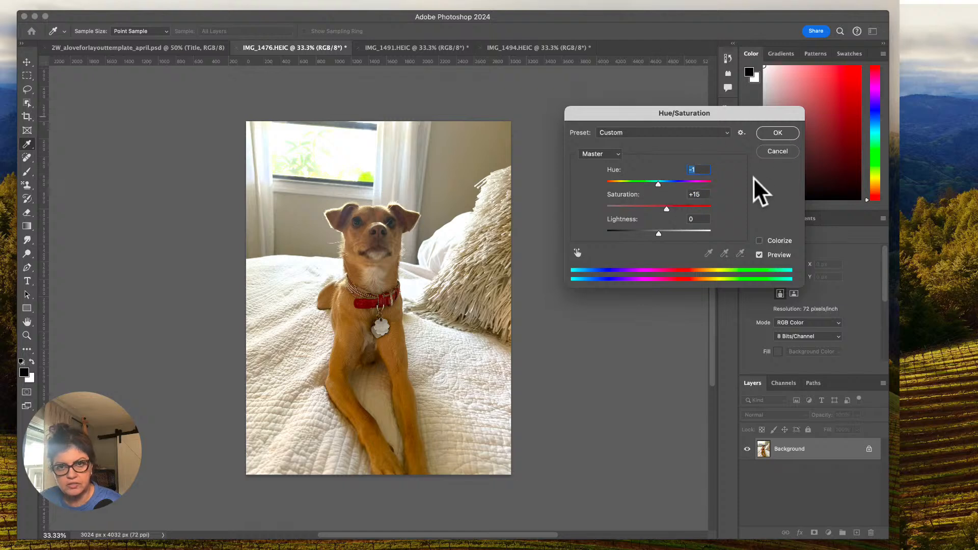
left_click_drag(658, 230, 658, 230)
left_click(768, 133)
key("v")
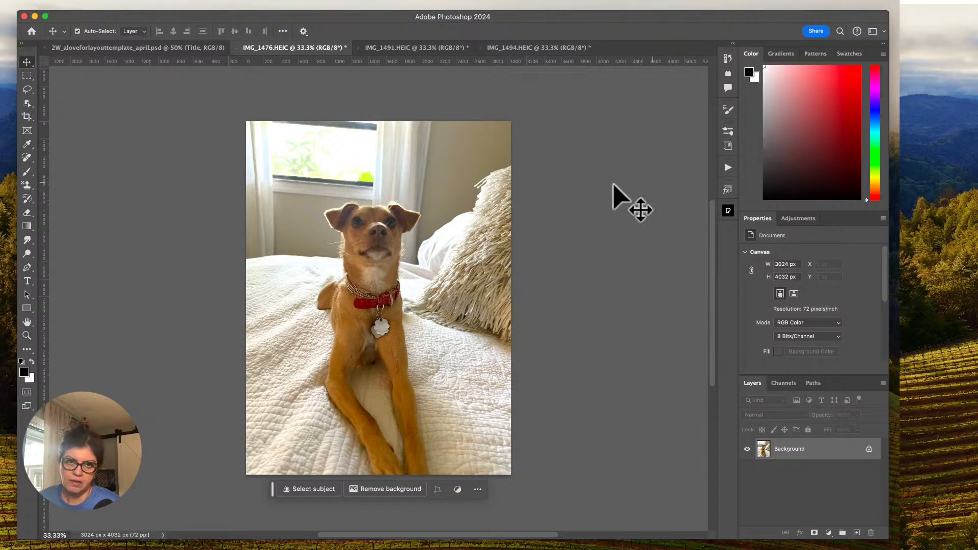
Compare the open photos IMG_1491.HEIC, IMG_1476.HEIC and IMG_1494.HEIC with each other.
left_click(405, 48)
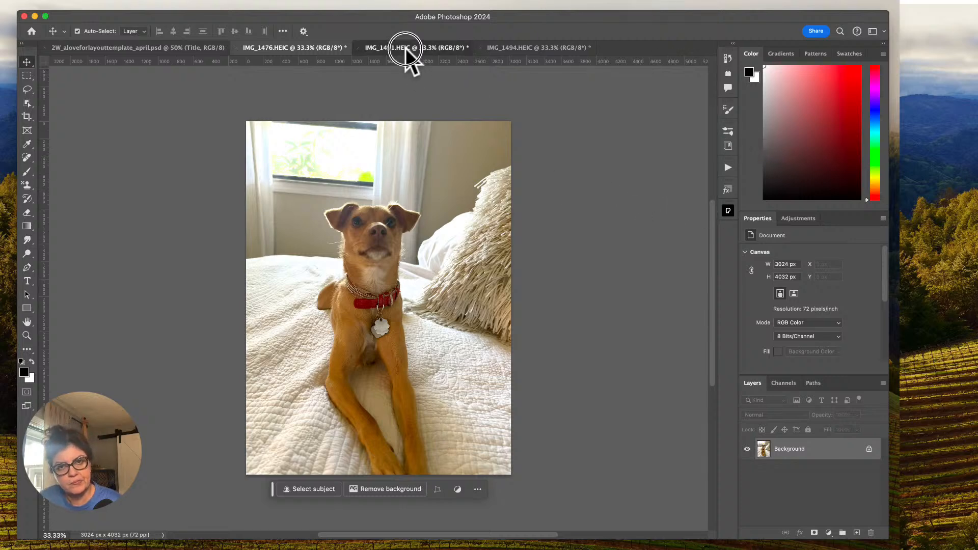
left_click(313, 47)
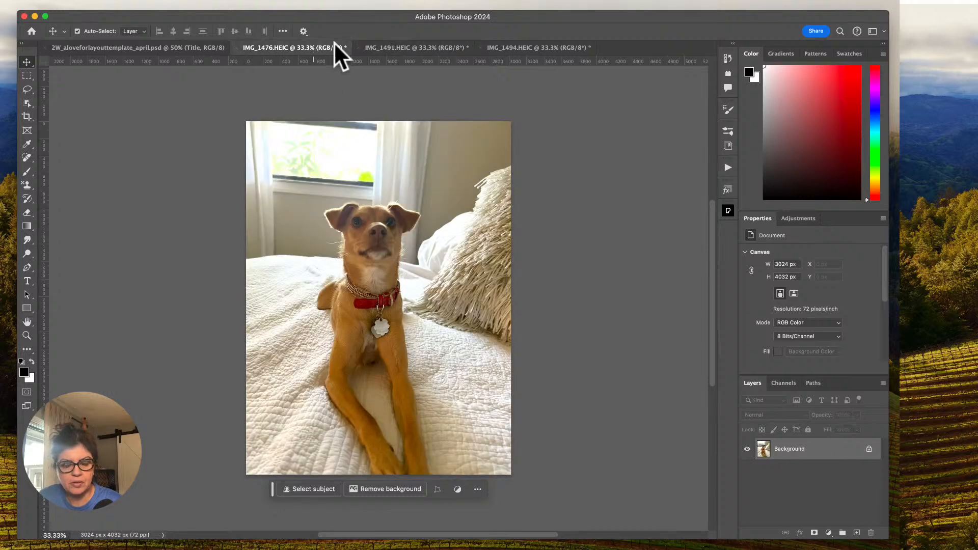
left_click(498, 46)
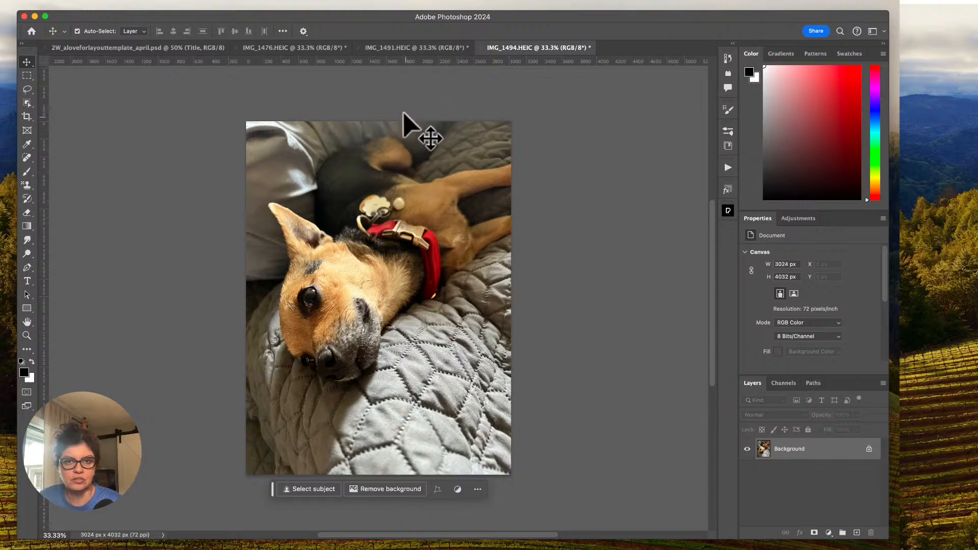
left_click(388, 45)
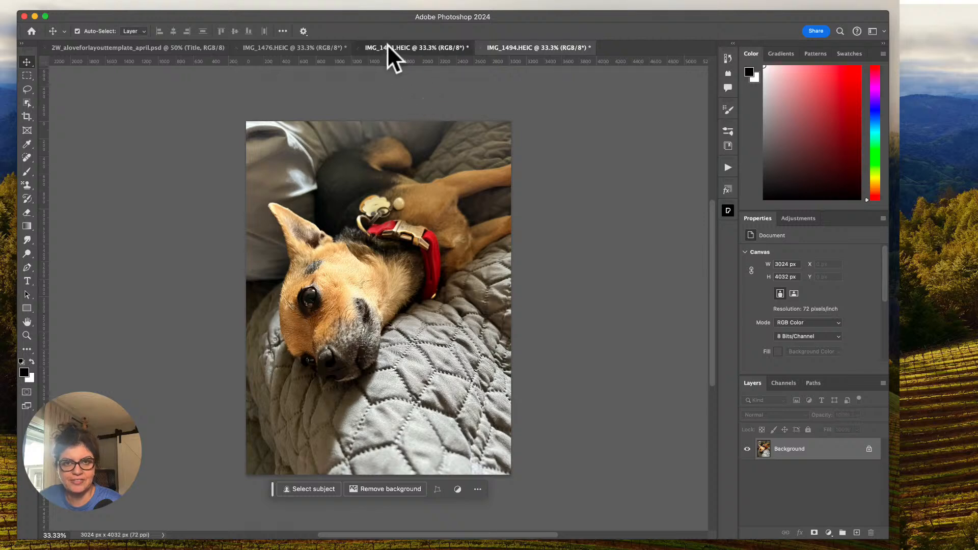
left_click(506, 47)
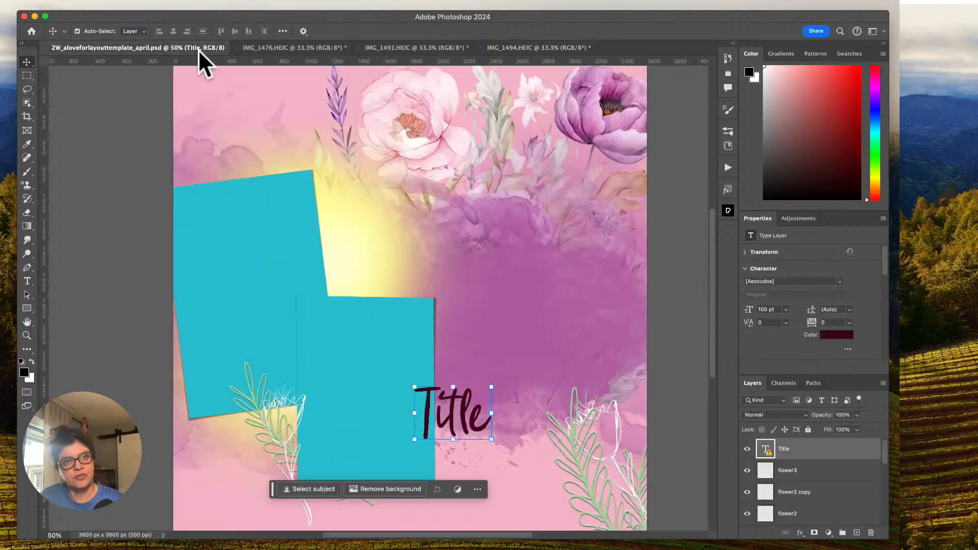
In the layout template, hide and show the mask layer to examine its effect on the watercolor flowers.
left_click(198, 46)
left_click_drag(220, 87, 238, 152)
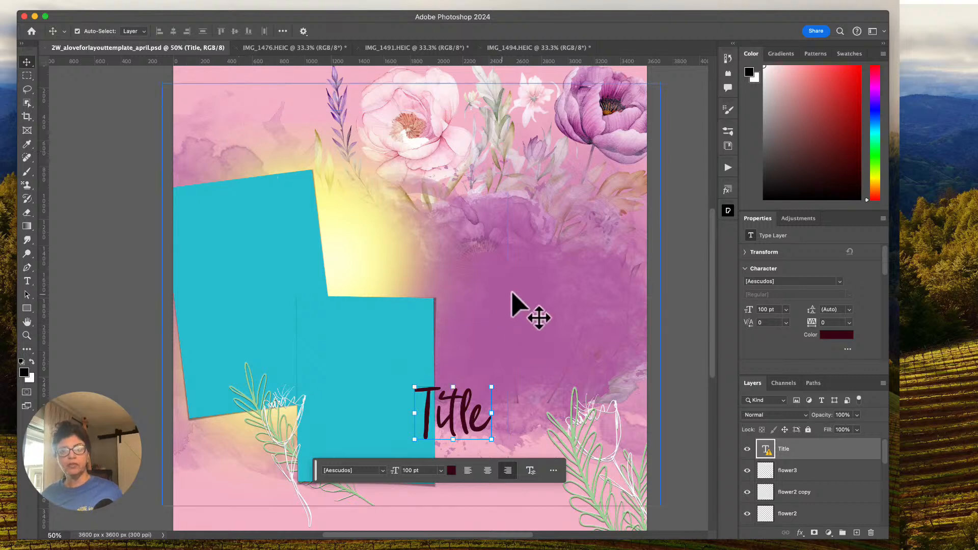
left_click_drag(884, 456, 879, 523)
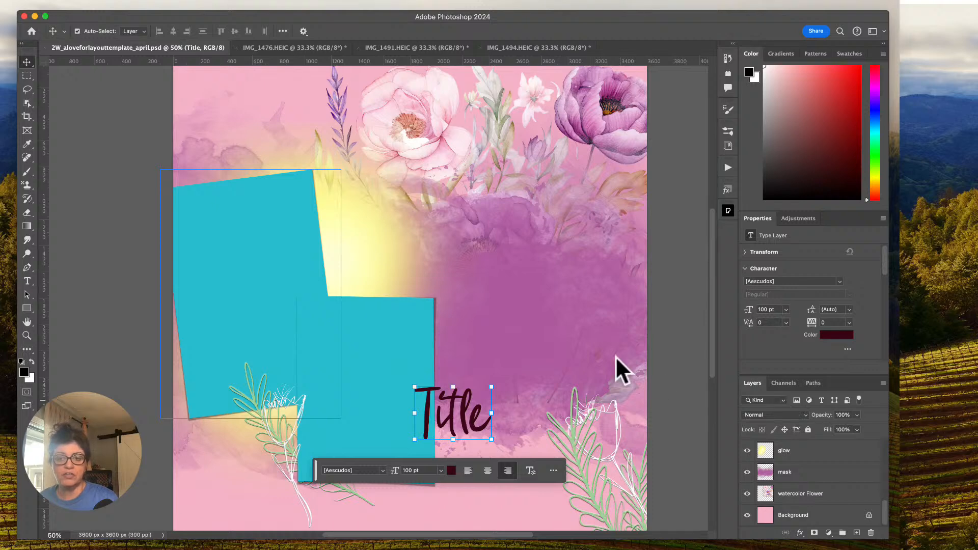
left_click(747, 475)
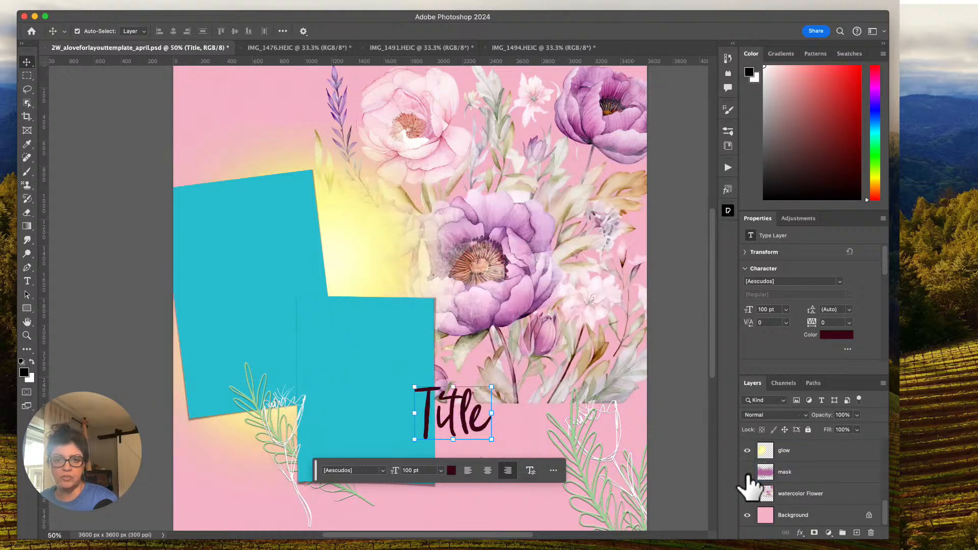
left_click(747, 472)
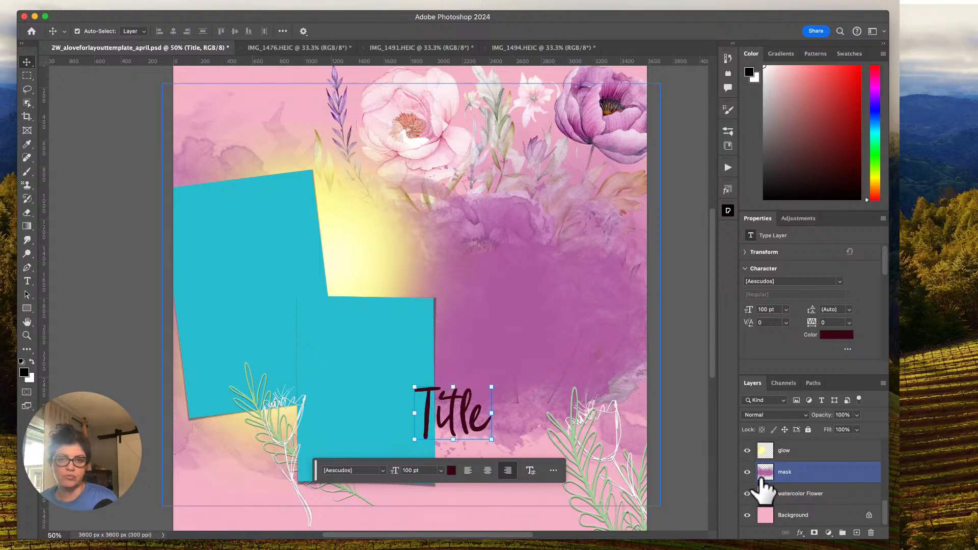
left_click(763, 452)
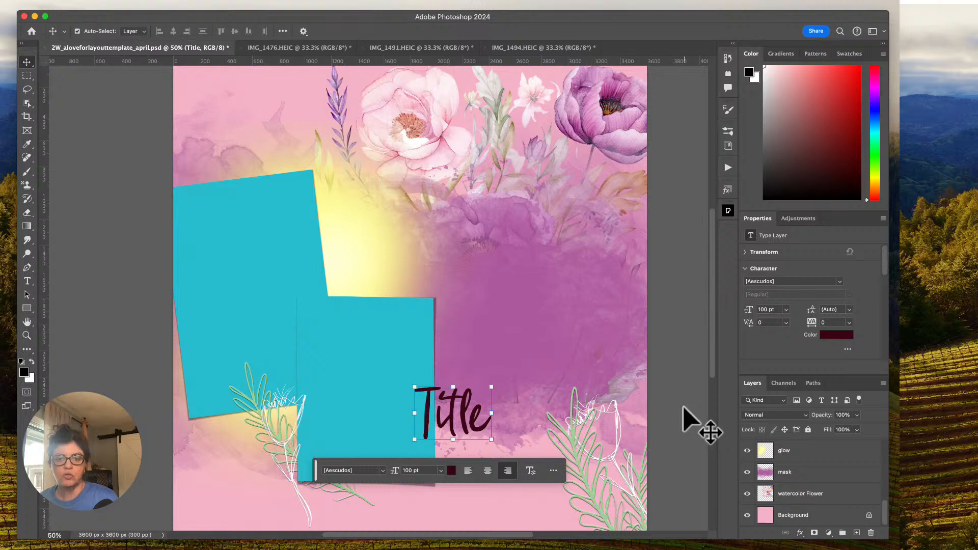
left_click(498, 442)
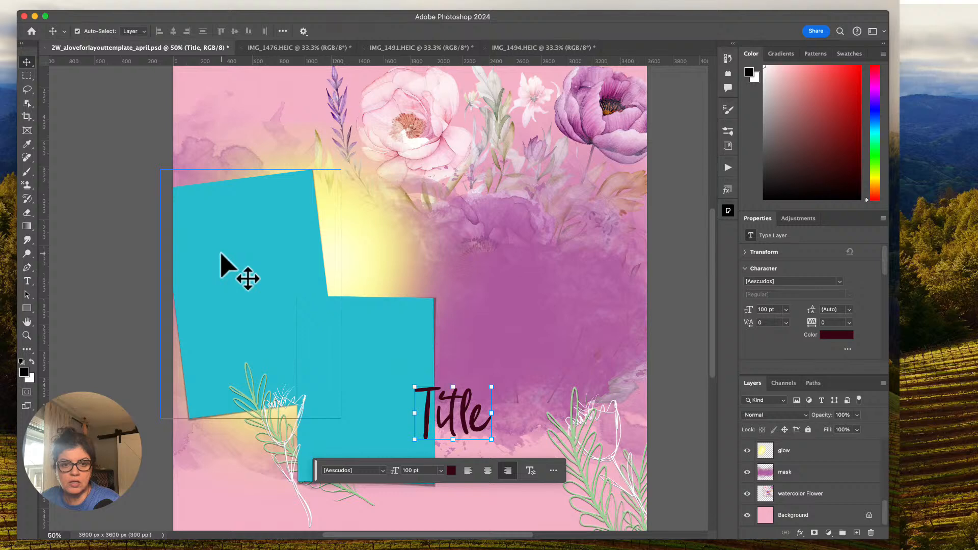
Bring the IMG_1476.HEIC photo into the layout template, directly above the Photo 2 placeholder layer.
left_click(383, 363)
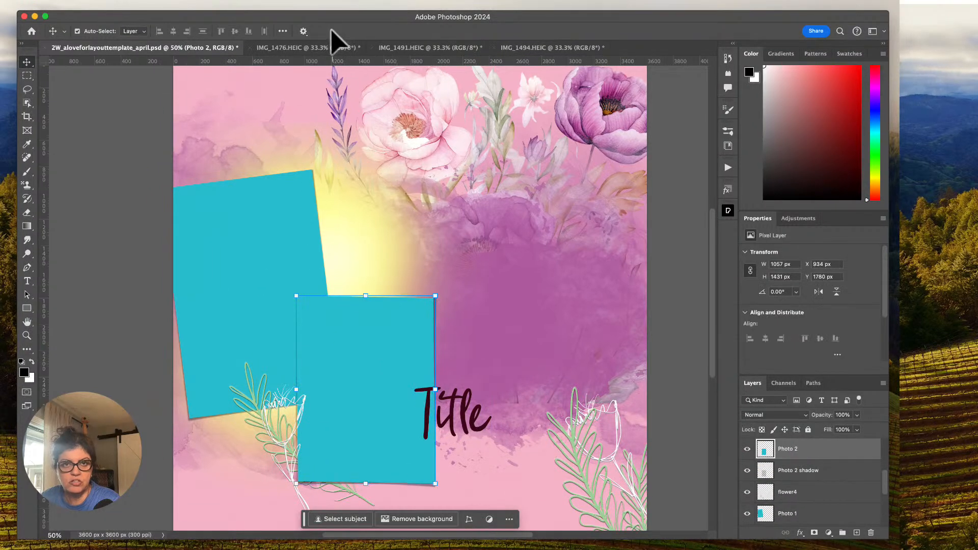
left_click(319, 48)
left_click_drag(258, 157, 372, 389)
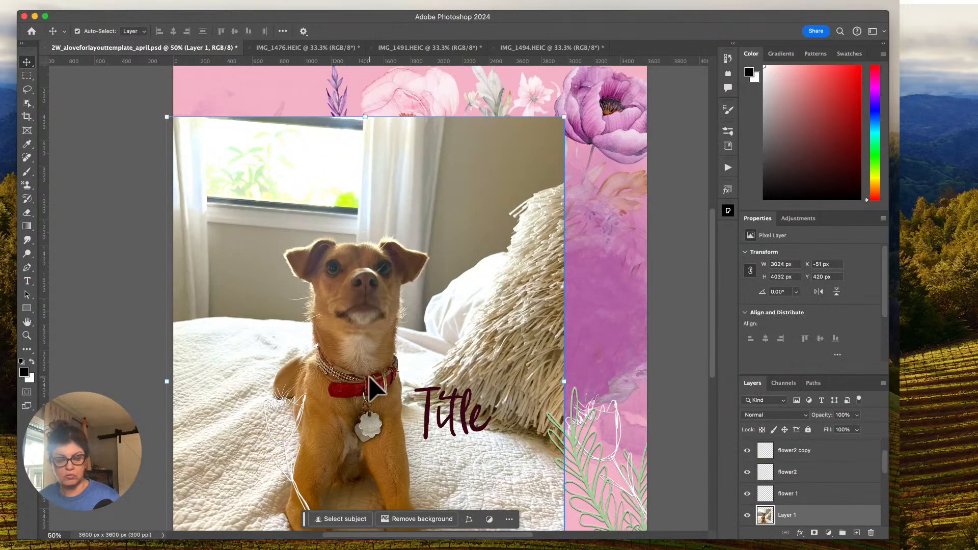
Scale the placed dog photo proportionally to about 38.4% and position it so it covers the Photo 2 placeholder.
left_click_drag(564, 118, 466, 301)
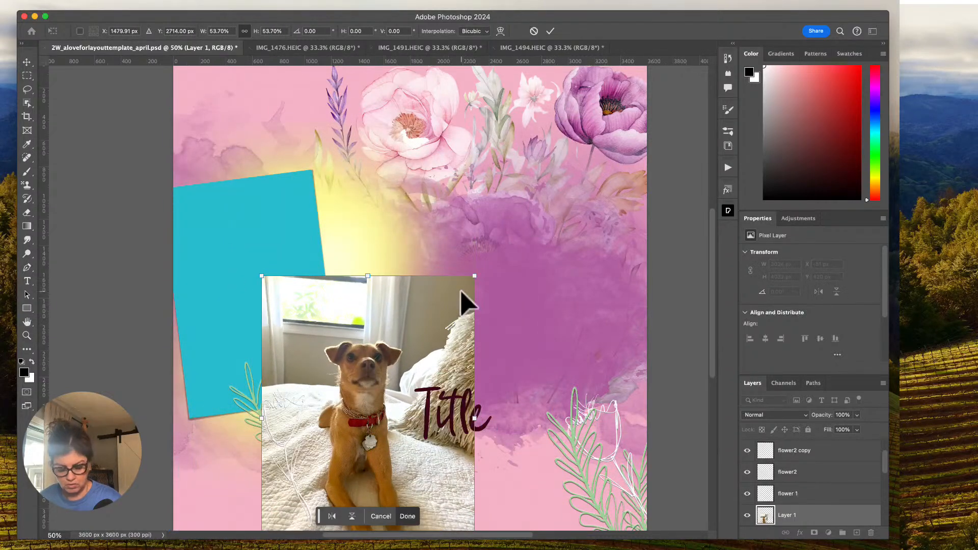
key("super+equal")
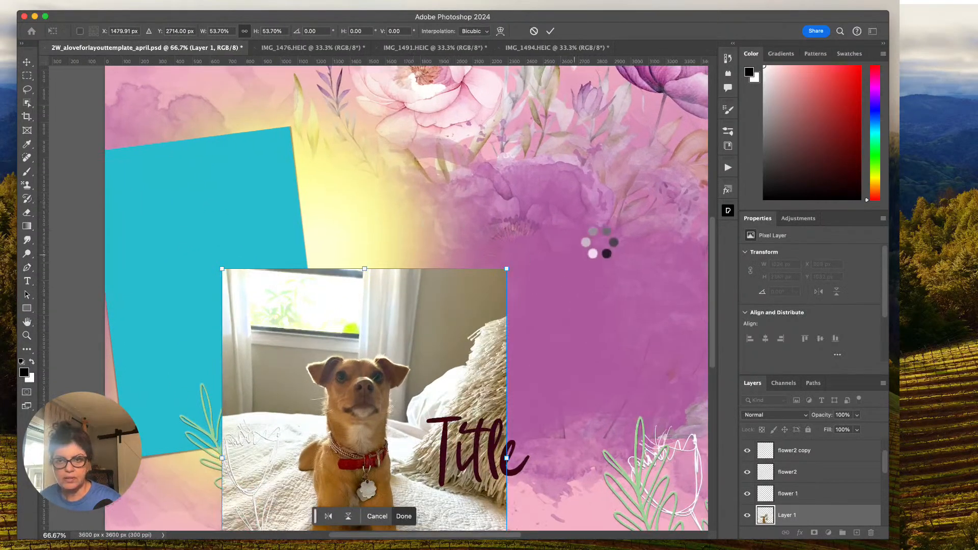
left_click_drag(712, 268, 709, 323)
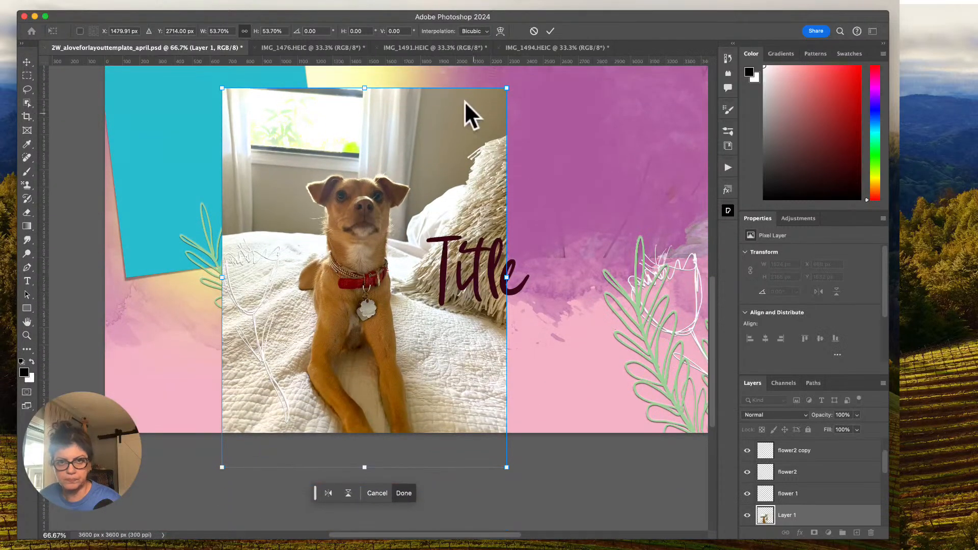
left_click_drag(505, 89, 424, 199)
left_click_drag(386, 240, 424, 143)
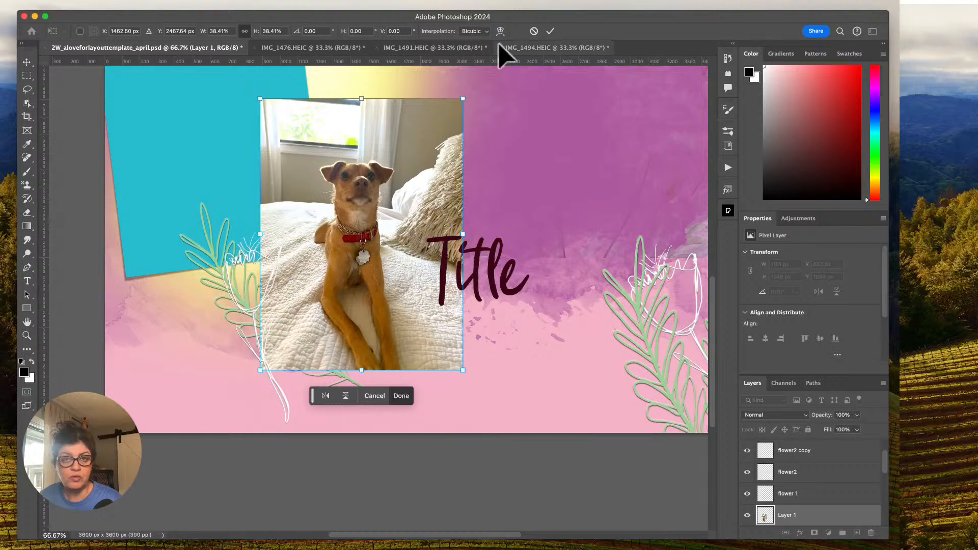
left_click(549, 31)
Clip the dog photo layer to the Photo 2 placeholder and nudge it to about X 887 px, Y 1681 px.
scroll(837, 485, "down", 2)
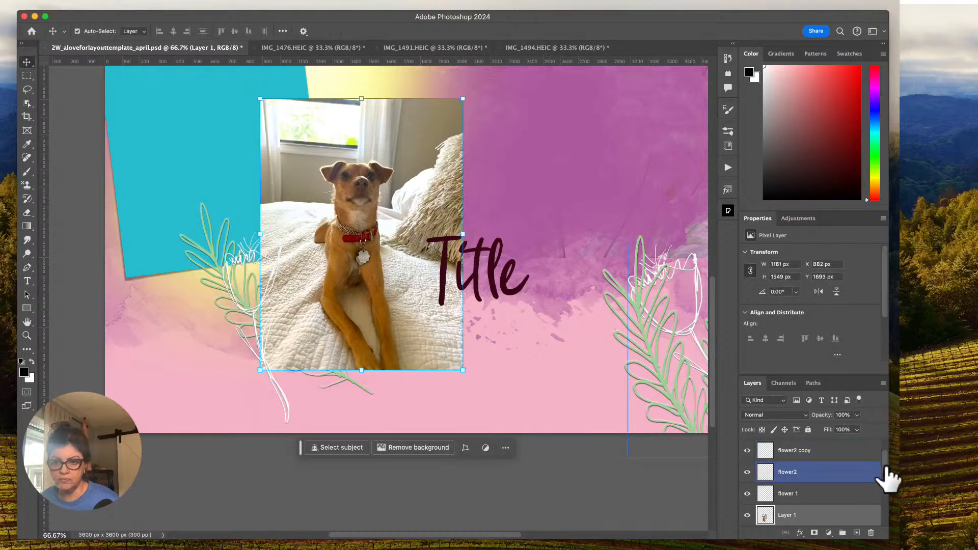
left_click_drag(884, 473, 886, 478)
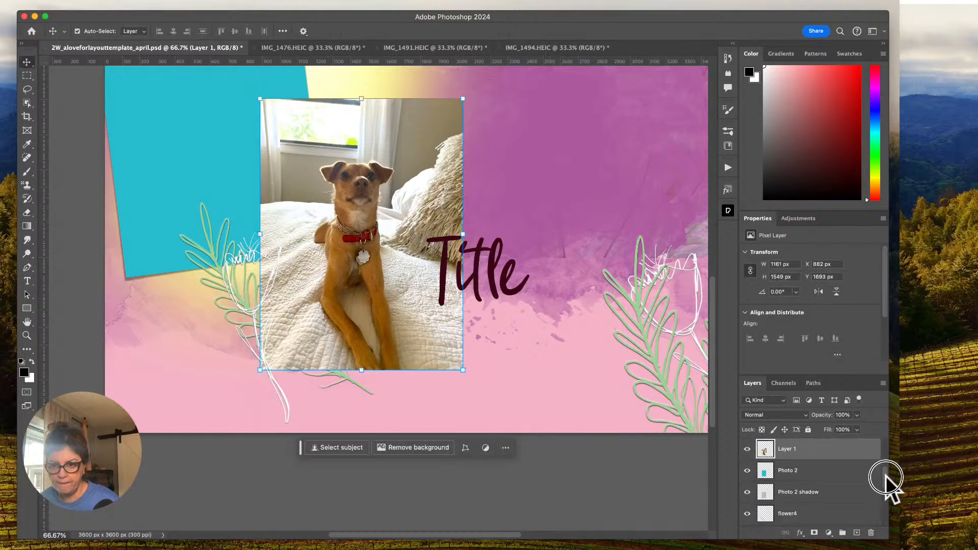
left_click(747, 470)
left_click(747, 470)
left_click_drag(764, 466, 794, 452)
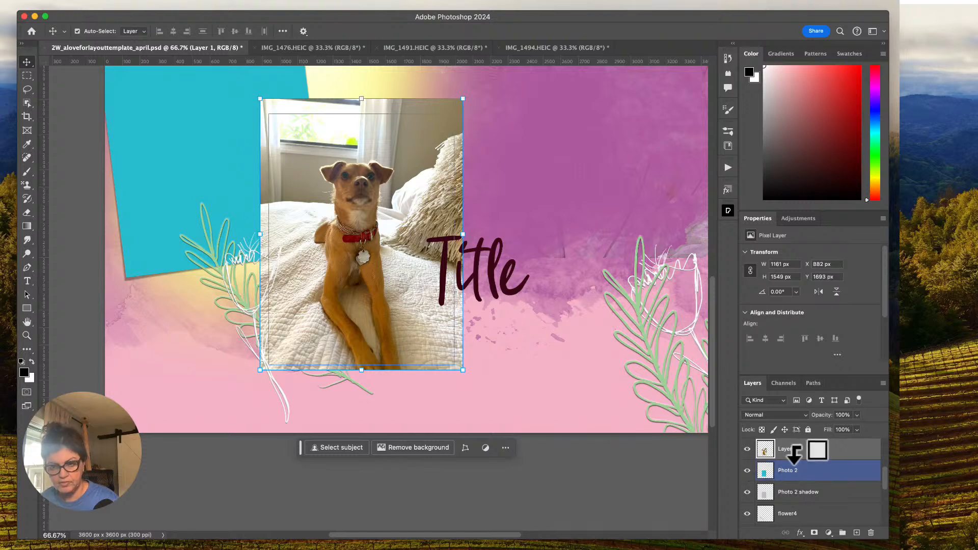
left_click(793, 452, "alt")
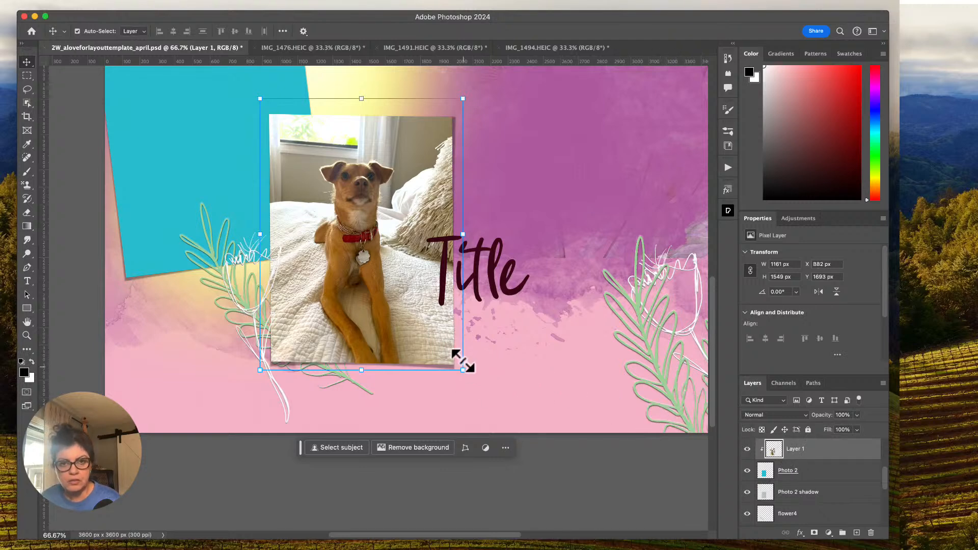
left_click_drag(376, 306, 377, 286)
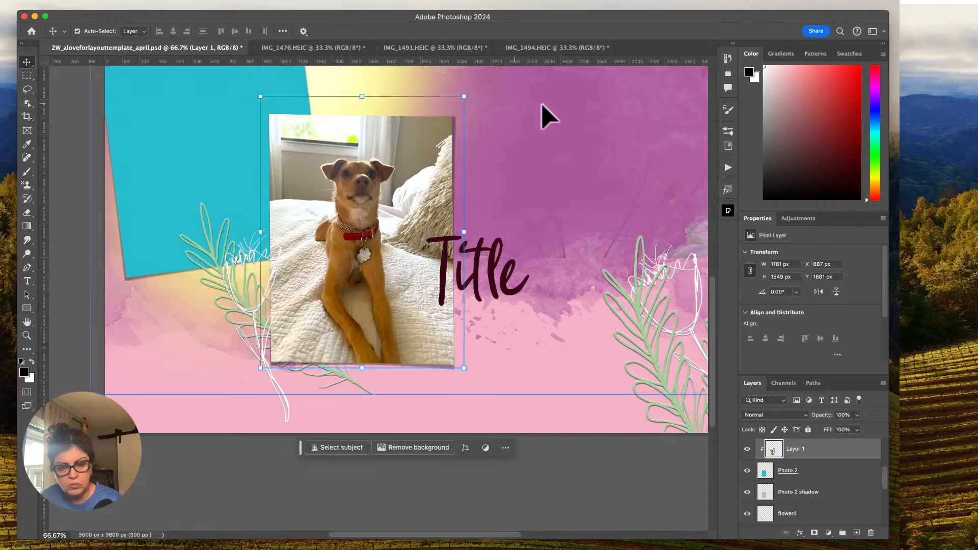
Duplicate the clipped dog photo layer, hide the copy, and make the original Layer 1 active.
key("super+1")
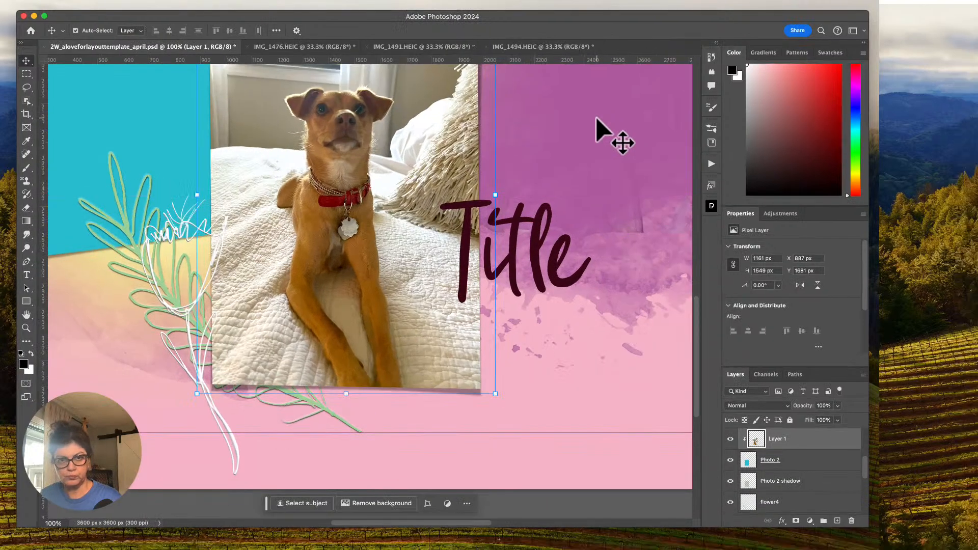
left_click_drag(708, 341, 708, 323)
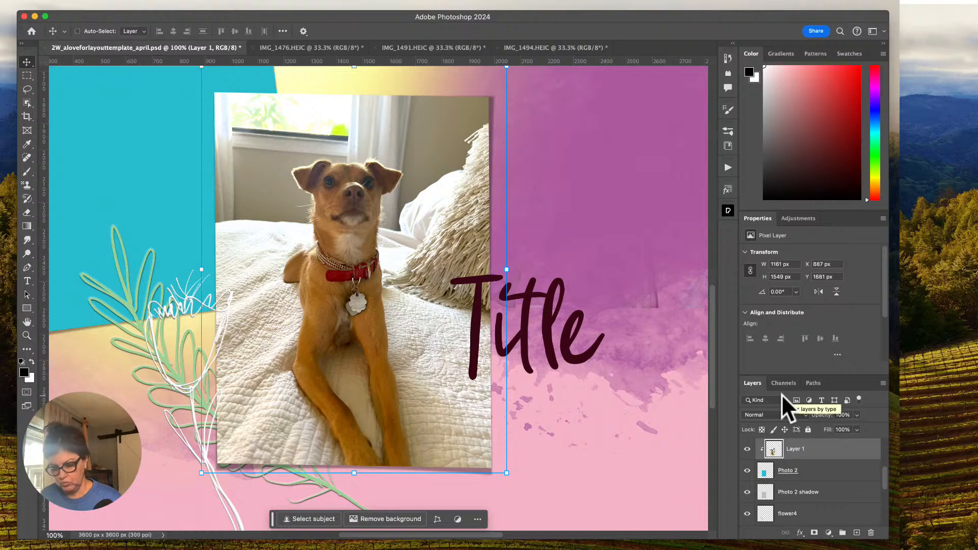
key("super+j")
left_click(747, 449)
left_click(747, 449)
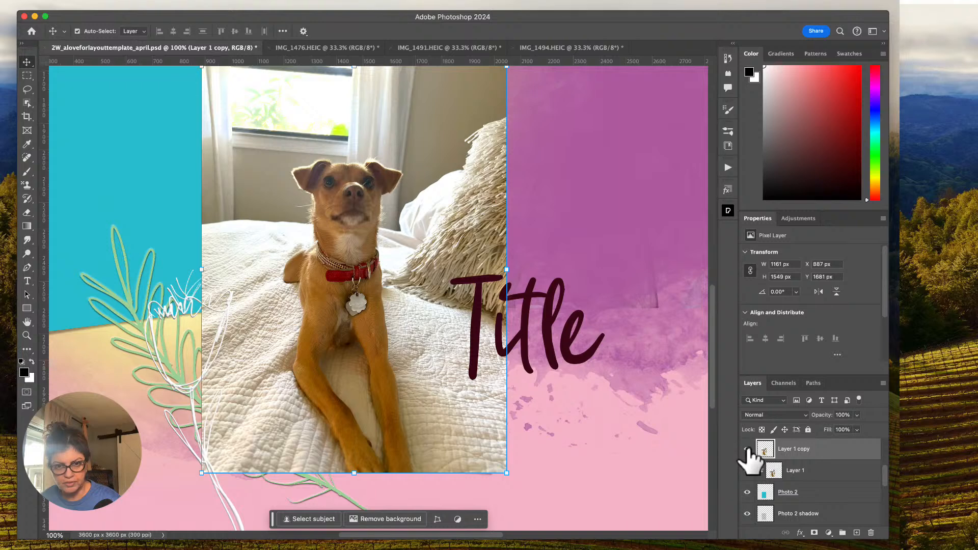
left_click(747, 449)
left_click(796, 470)
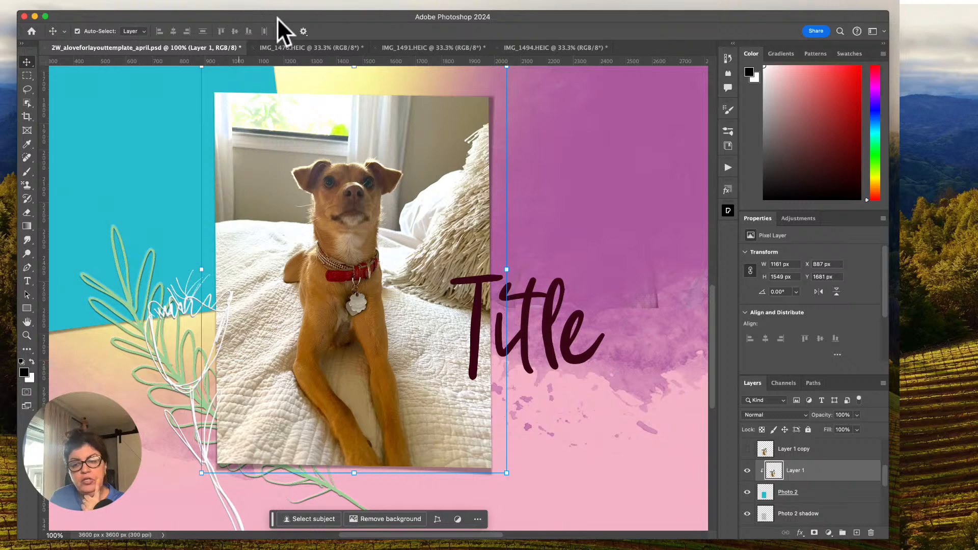
left_click(747, 449)
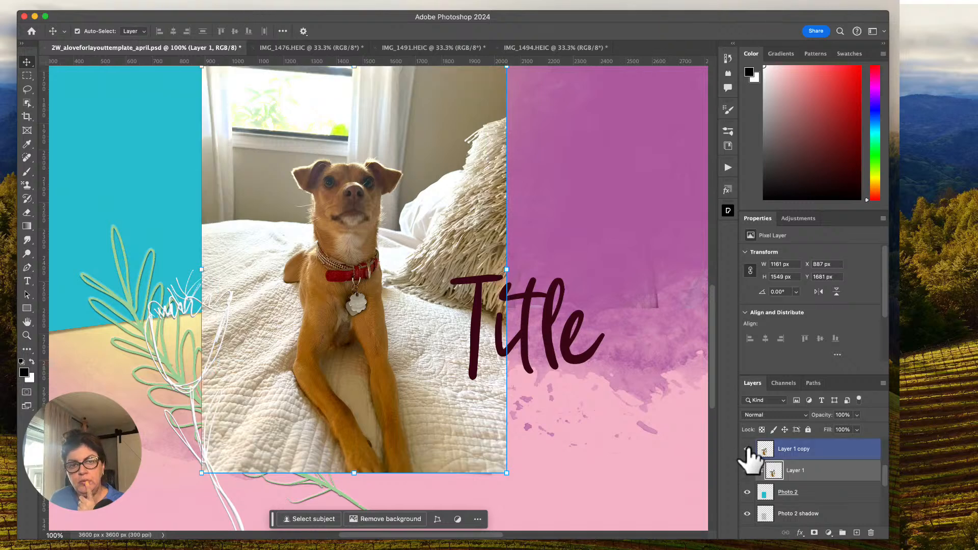
left_click(747, 449)
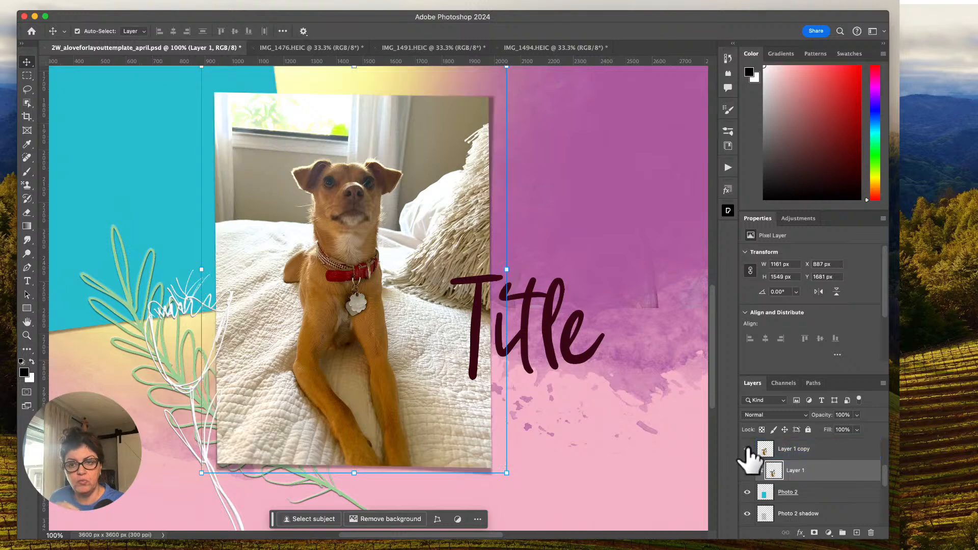
left_click(747, 448)
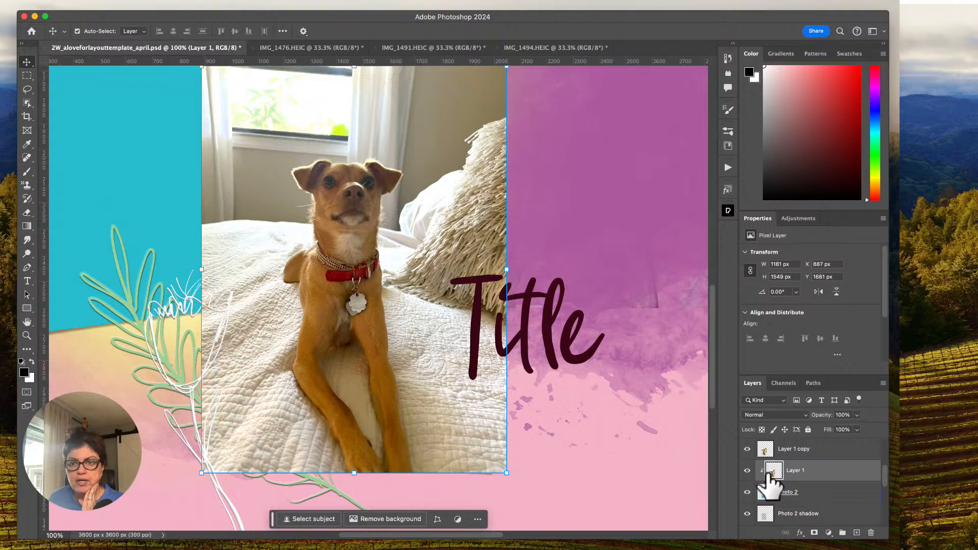
left_click(226, 3)
mouse_move(260, 2)
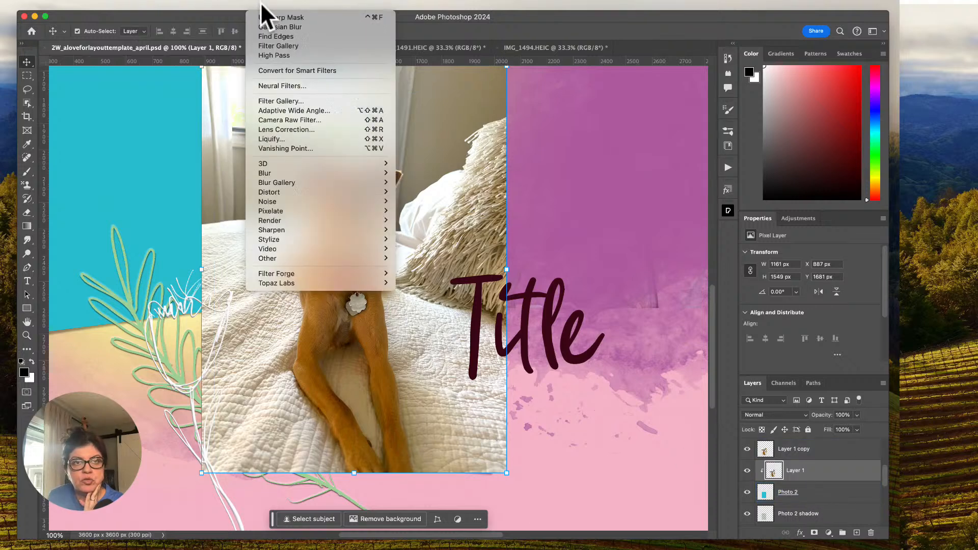
mouse_move(381, 178)
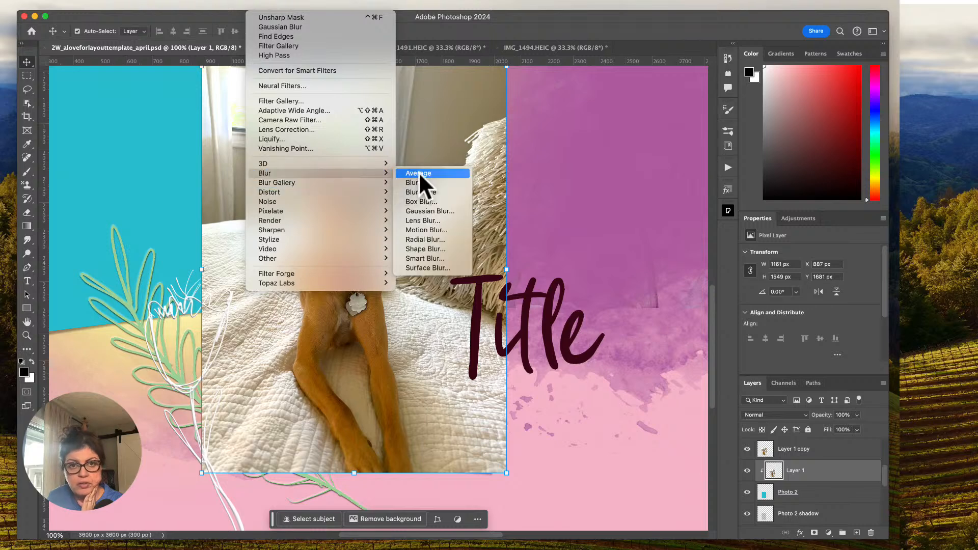
left_click(433, 211)
left_click_drag(499, 280, 504, 279)
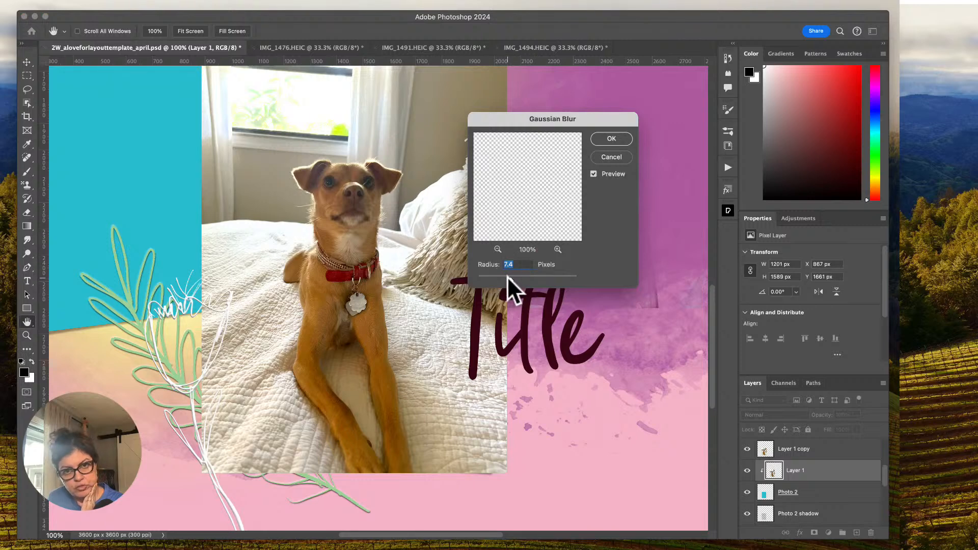
left_click(618, 156)
left_click(747, 449)
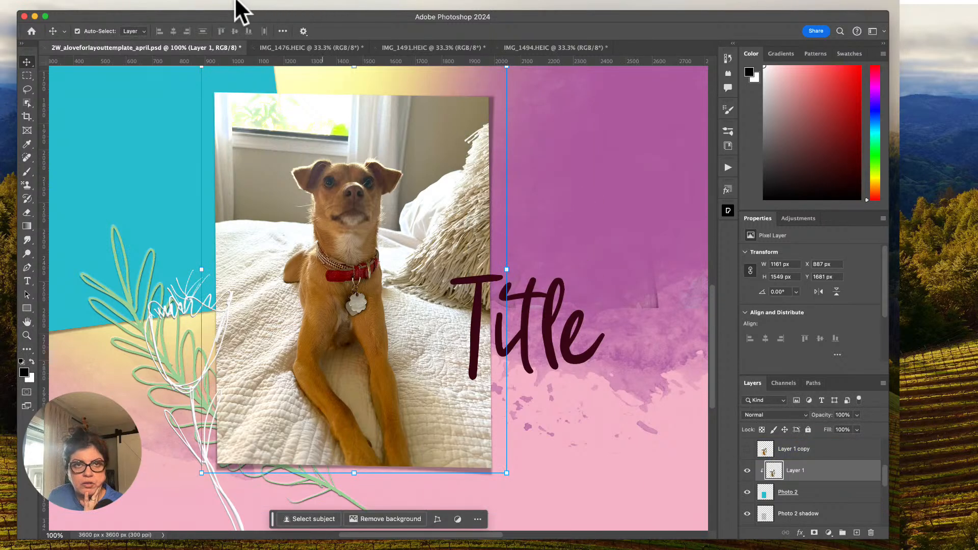
Apply a Gaussian Blur to the clipped Layer 1 photo, using a radius that visibly softens the whole picture.
left_click(256, 2)
mouse_move(353, 173)
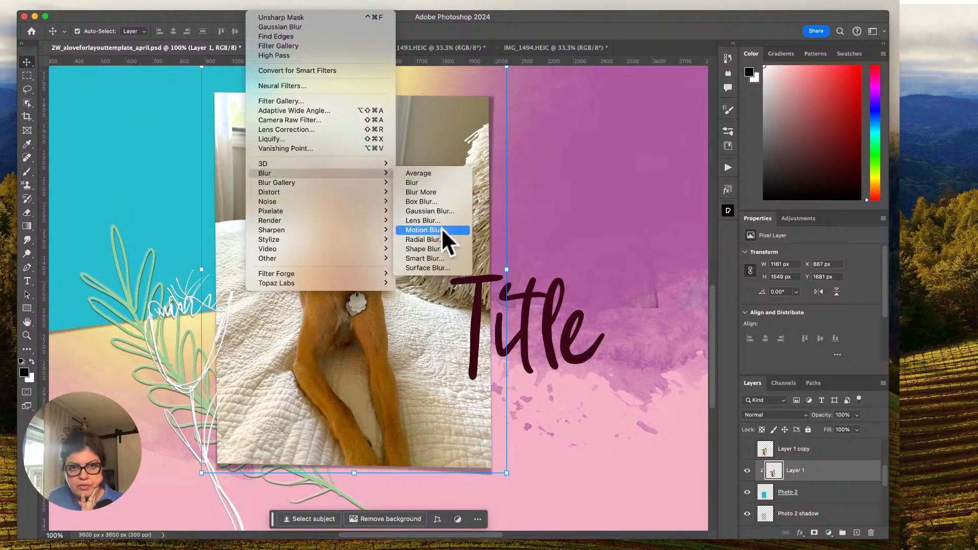
left_click(443, 213)
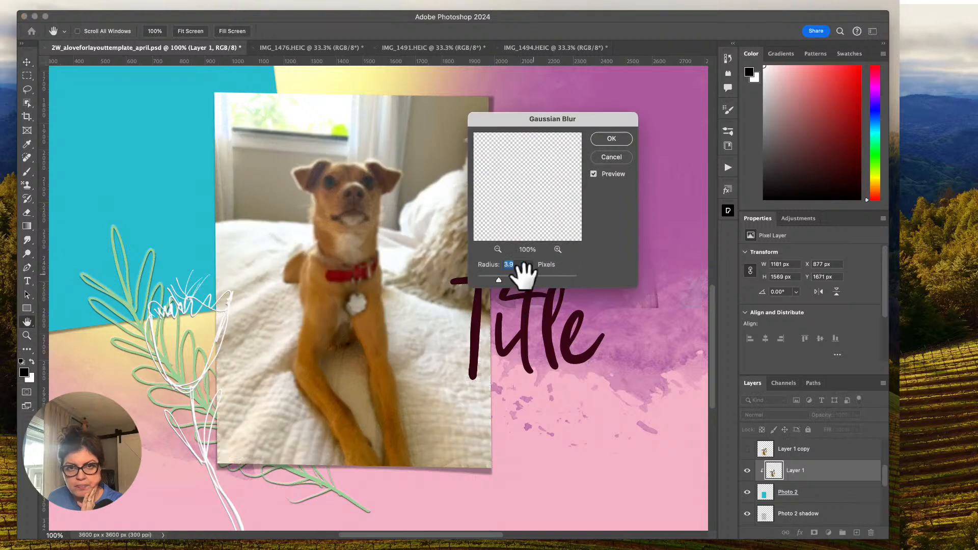
left_click_drag(498, 276, 504, 279)
left_click(612, 139)
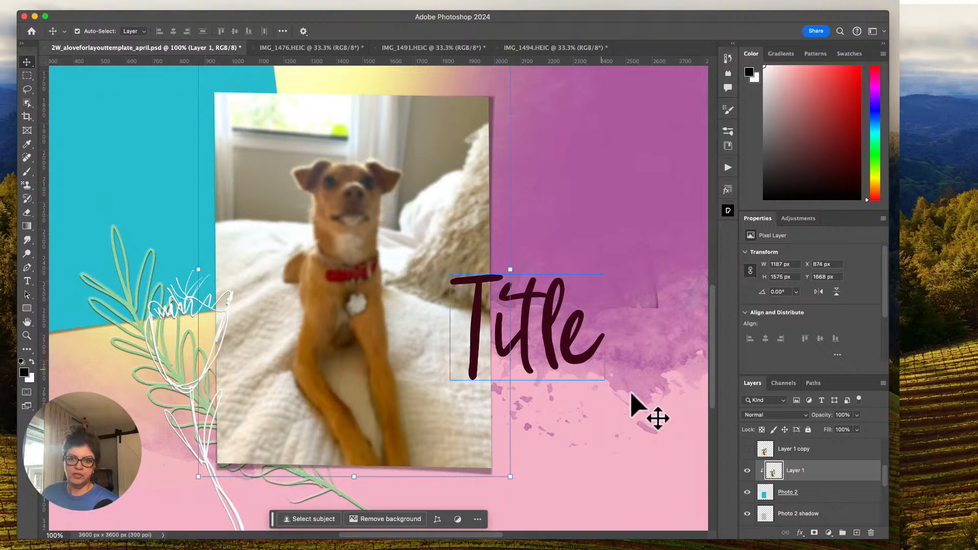
Show the sharp Layer 1 copy, select its subject, and add a layer mask that isolates the dog.
left_click(747, 448)
left_click(786, 453)
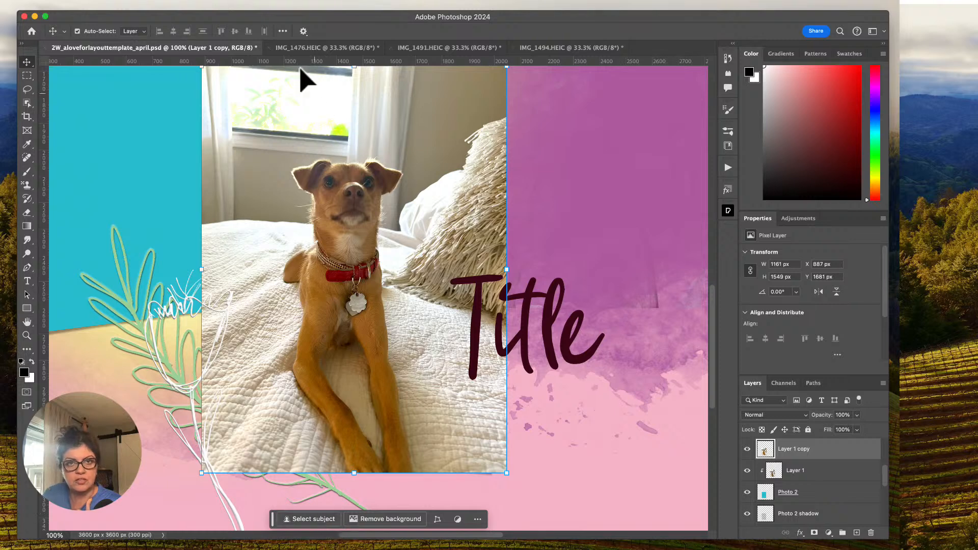
left_click(344, 4)
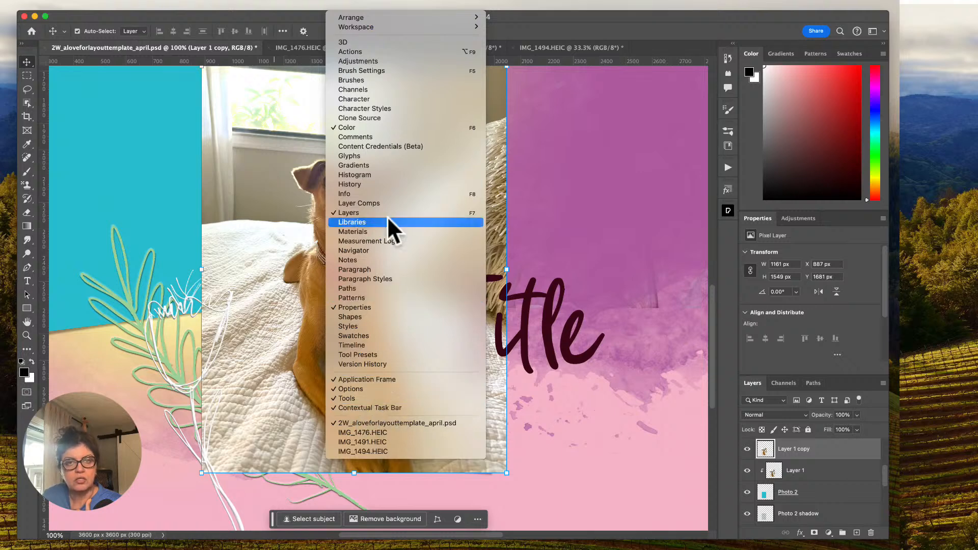
left_click(348, 6)
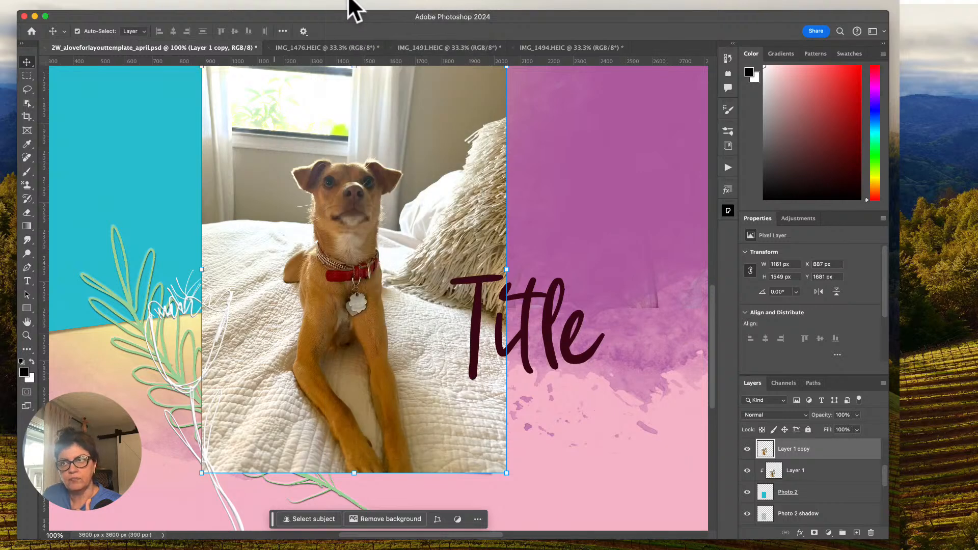
left_click(312, 519)
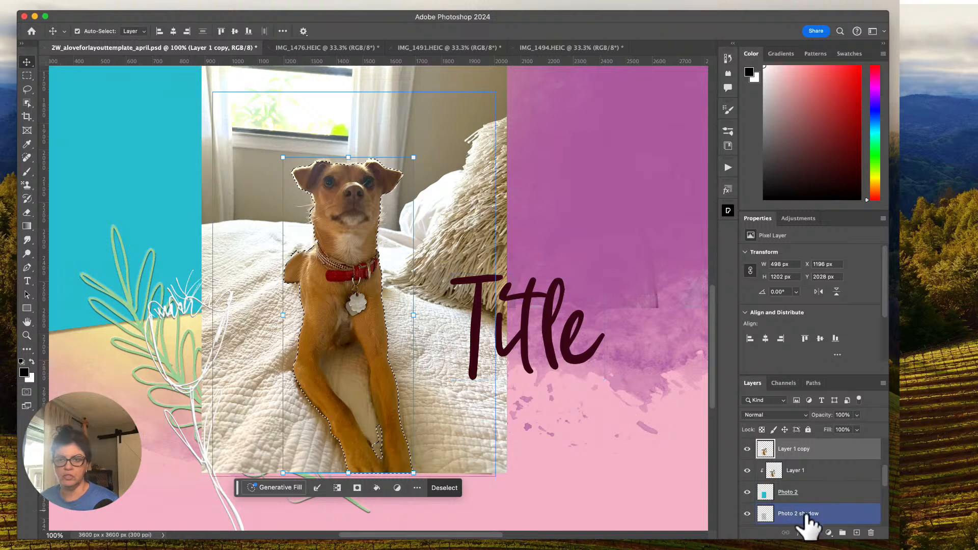
left_click(814, 532)
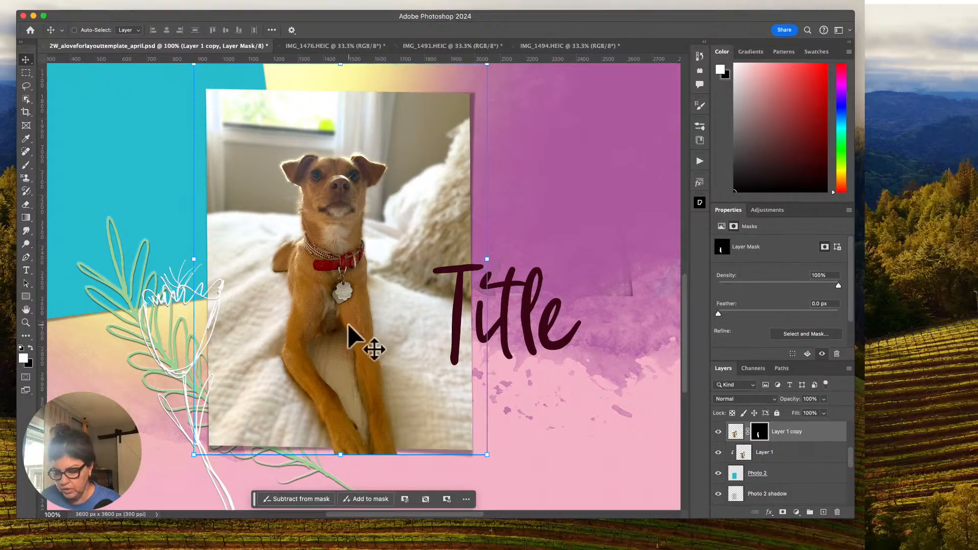
Choose the Soft Round brush from the default legacy brushes for retouching the Layer 1 copy mask around the dog's legs.
key("super+equal")
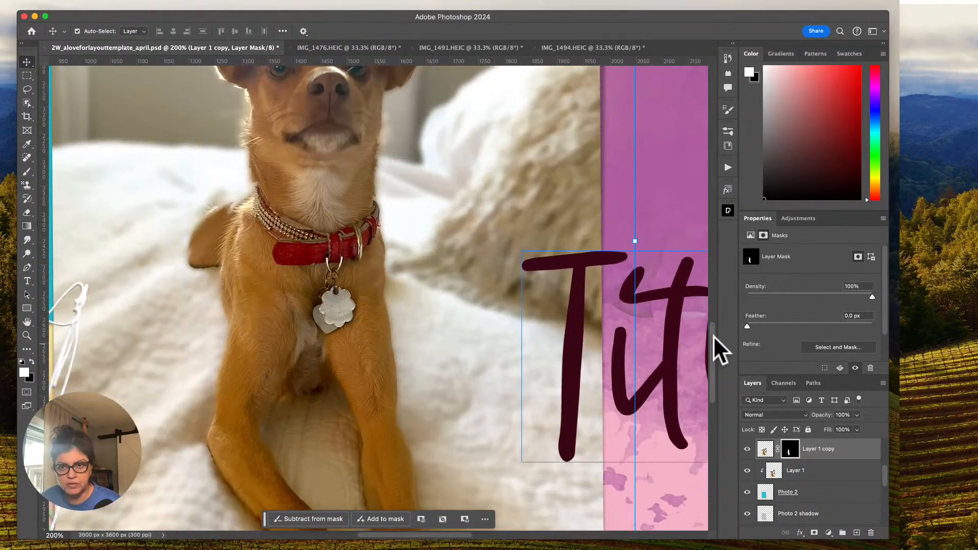
scroll(713, 356, "down", 5)
left_click(625, 358)
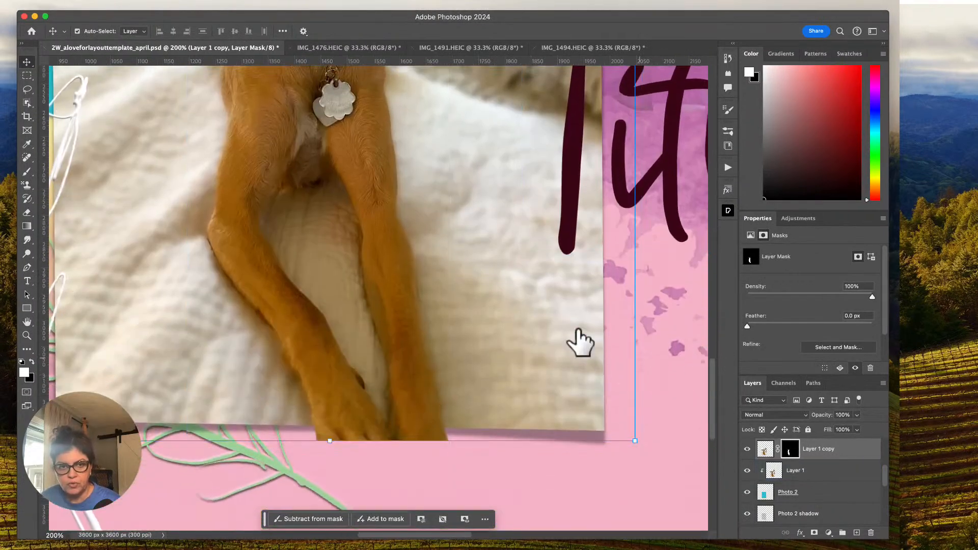
left_click(27, 172)
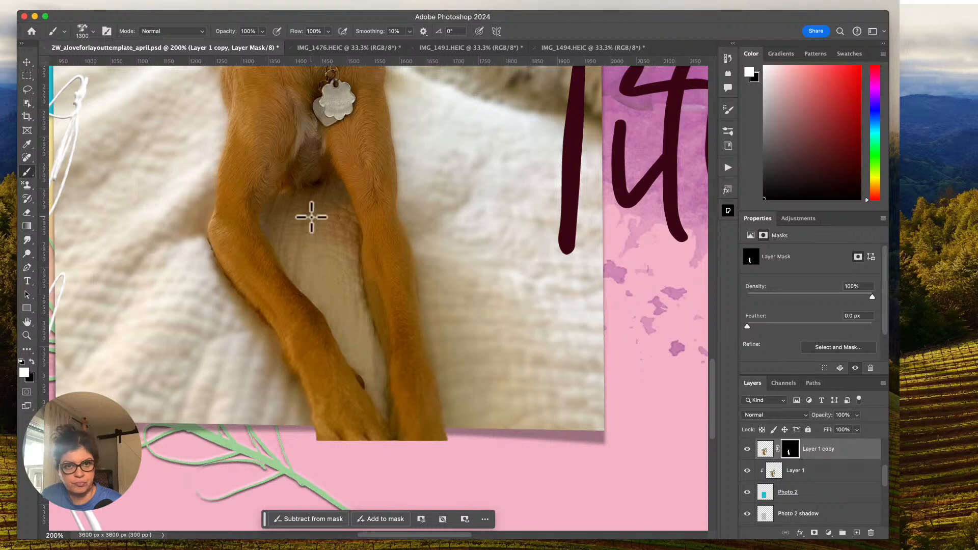
left_click(727, 132)
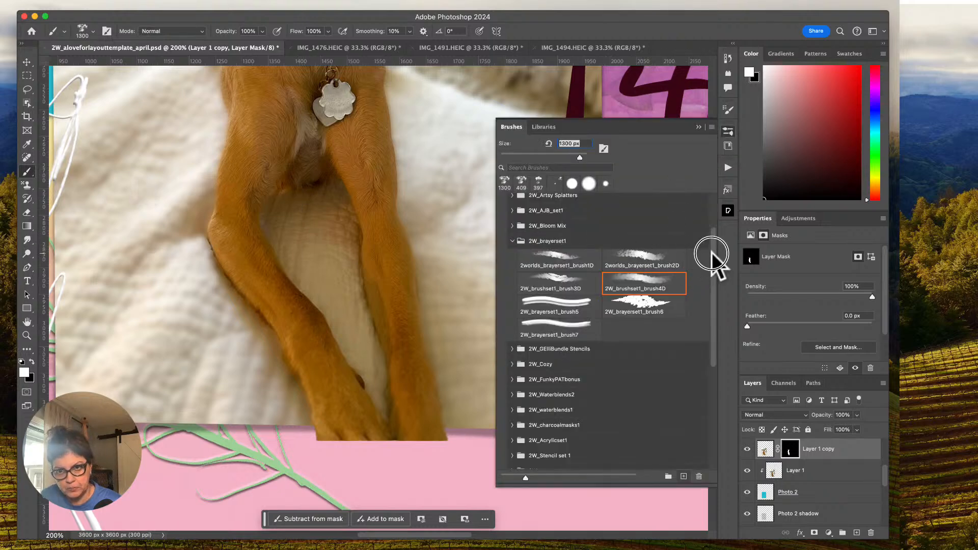
left_click_drag(712, 256, 689, 212)
left_click(502, 201)
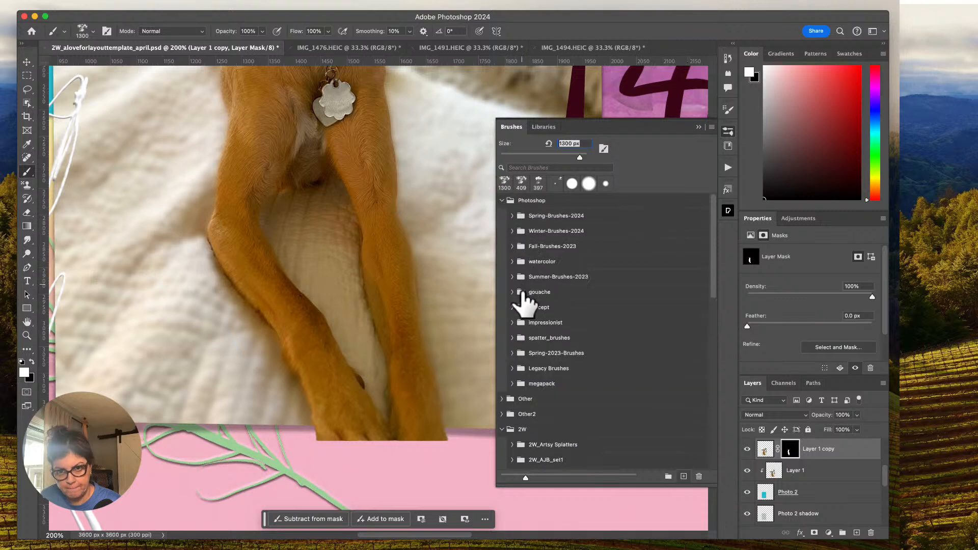
left_click(512, 368)
left_click_drag(718, 219, 713, 238)
left_click(583, 223)
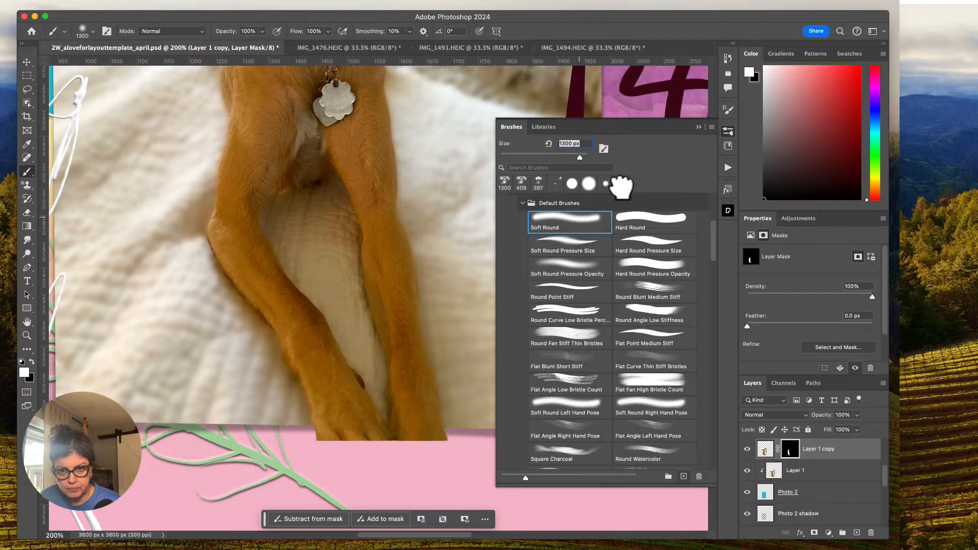
left_click(660, 134)
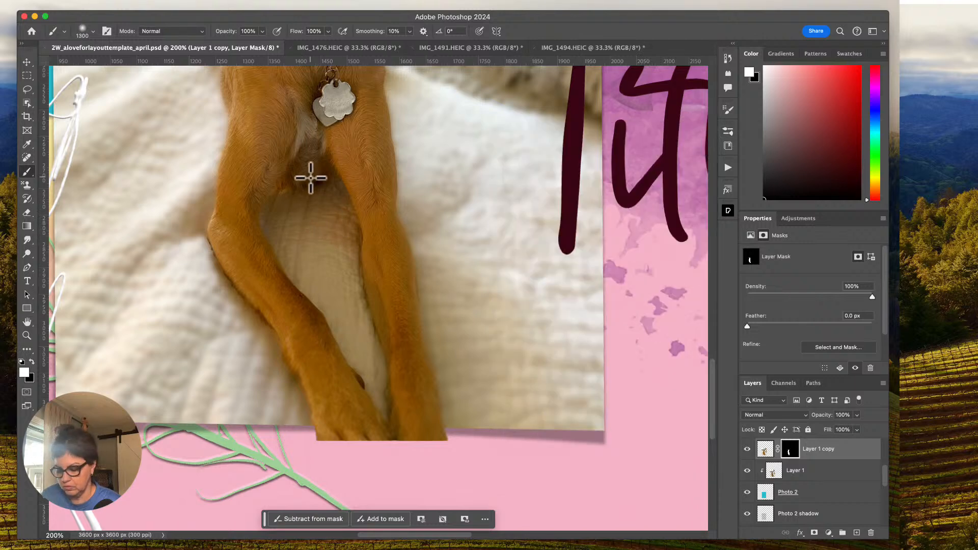
Paint black on the Layer 1 copy mask between the dog's front legs with a 100 px brush to hide the sharp blanket.
key("bracketleft")
key("bracketleft")
key("bracketleft")
key("bracketleft")
key("bracketleft")
key("bracketleft")
key("bracketleft")
key("bracketleft")
key("bracketleft")
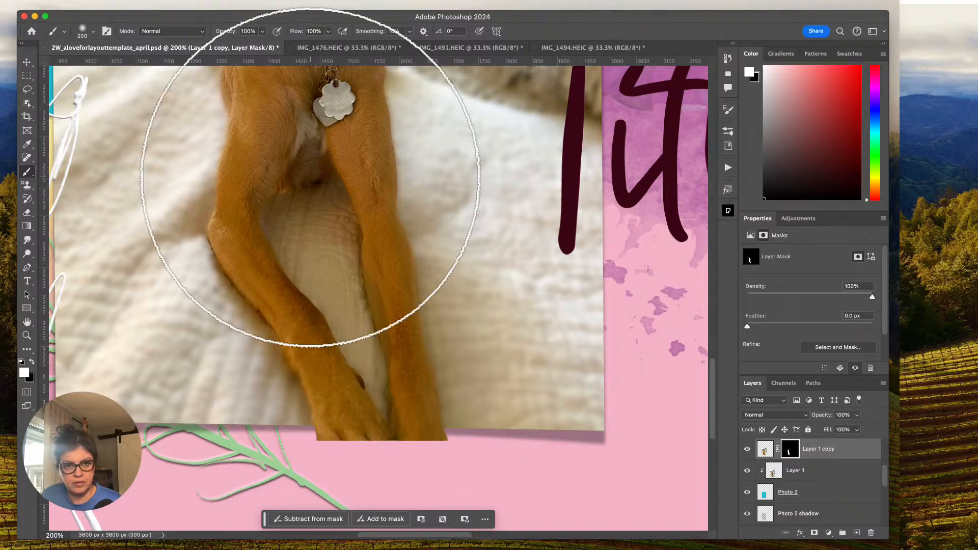
key("bracketleft")
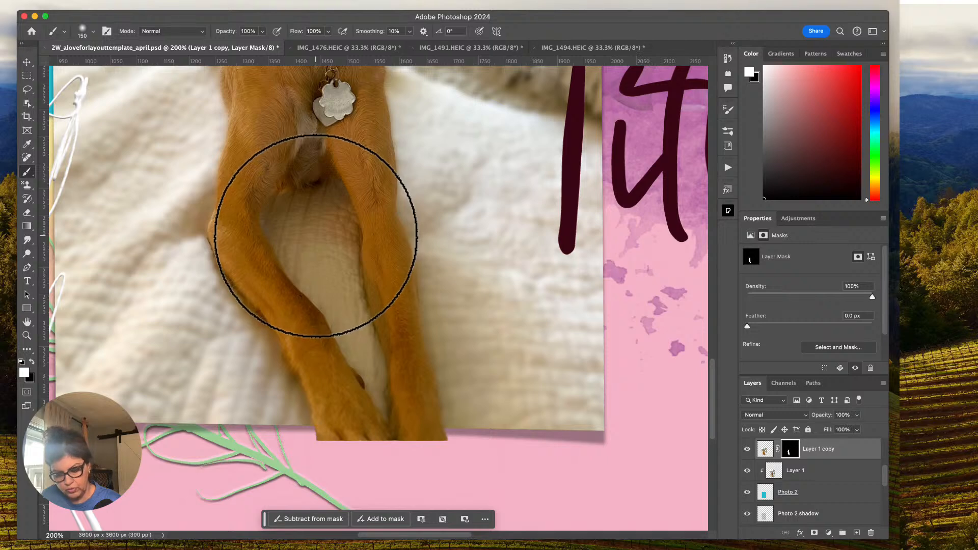
key("x")
left_click_drag(320, 250, 316, 248)
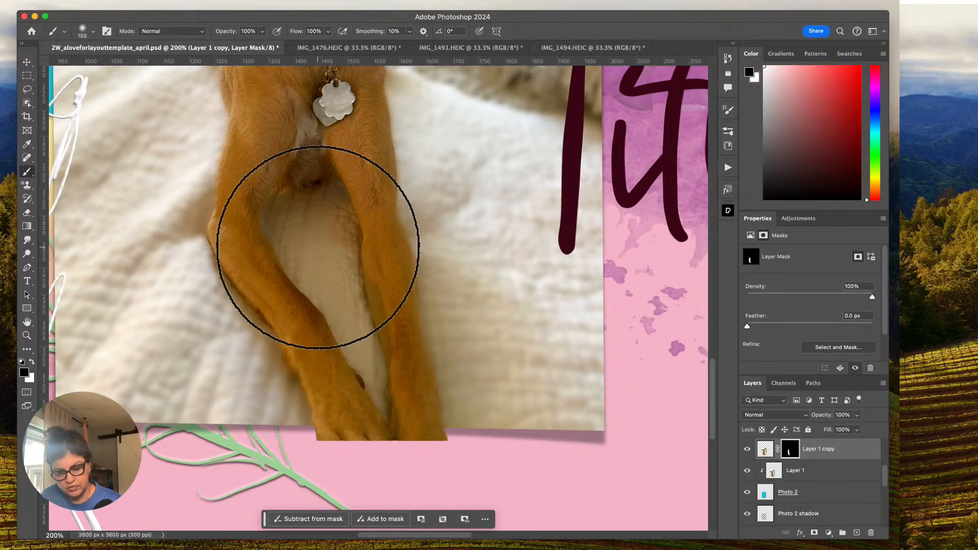
key("bracketleft")
key("bracketleft")
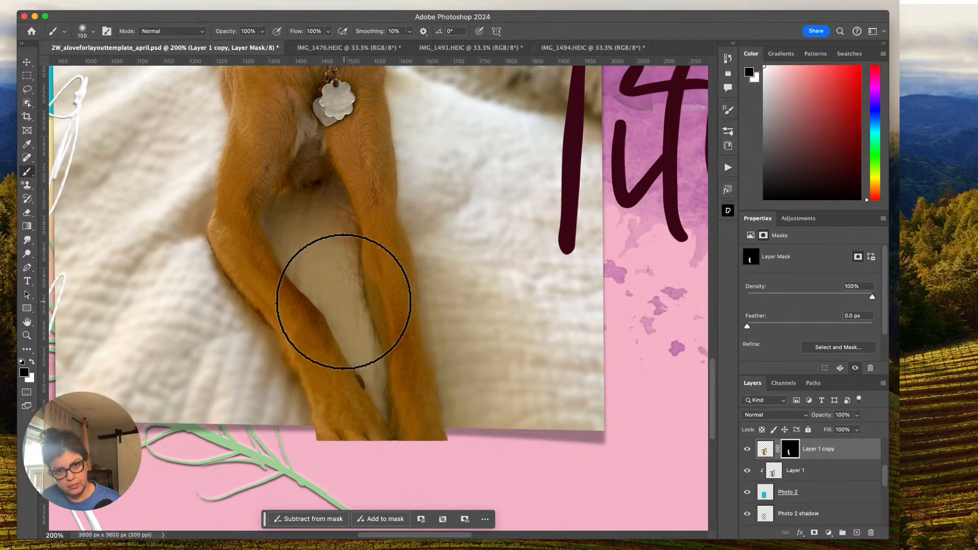
mouse_move(327, 210)
left_mouse_down()
mouse_move(340, 272)
mouse_move(296, 218)
mouse_move(290, 231)
mouse_move(314, 266)
mouse_move(299, 213)
mouse_move(326, 213)
mouse_move(342, 237)
mouse_move(360, 345)
left_mouse_up()
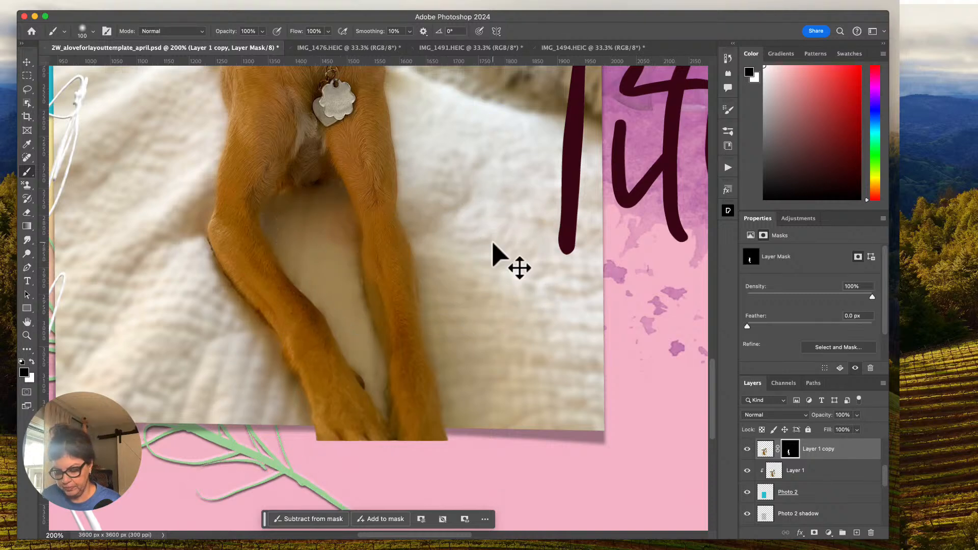
Target the Layer 1 copy image instead of its mask and brighten it with an RGB curve raising input 72 to output 94.
key("super+minus")
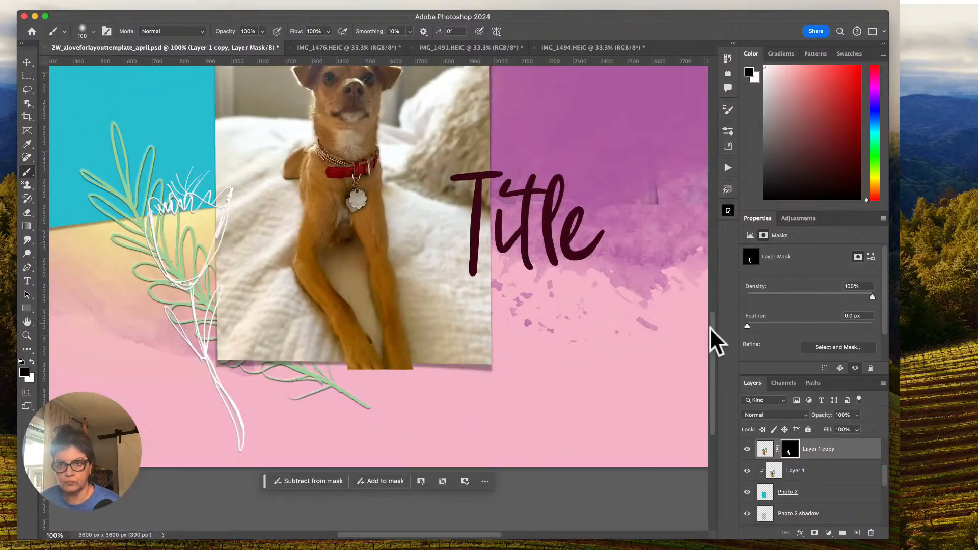
scroll(712, 321, "up", 2)
scroll(712, 321, "up", 5)
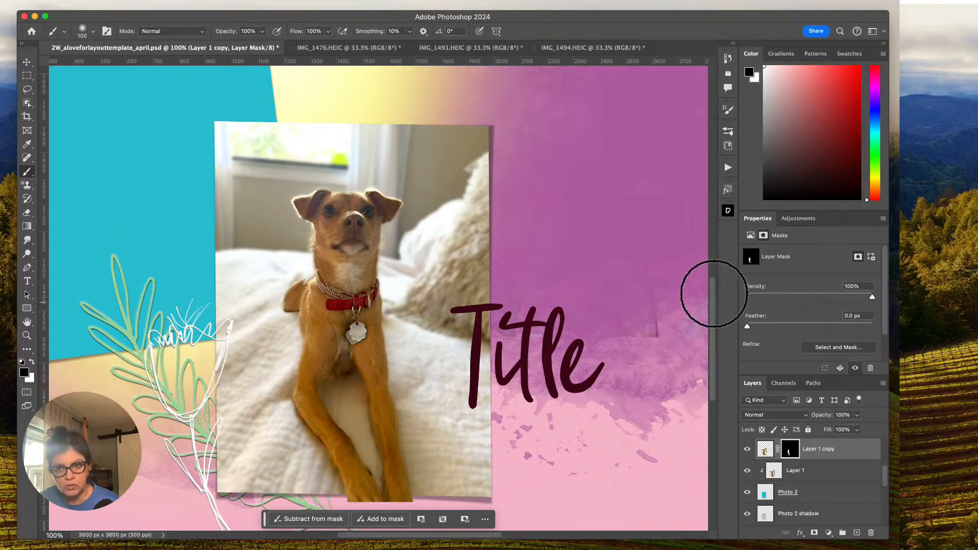
scroll(712, 304, "down", 2)
scroll(712, 305, "down", 2)
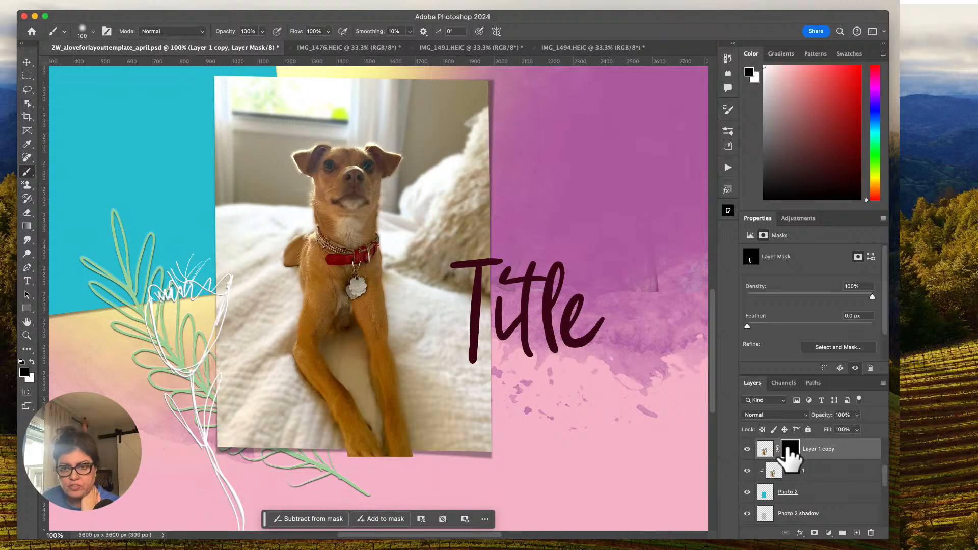
double_click(765, 450)
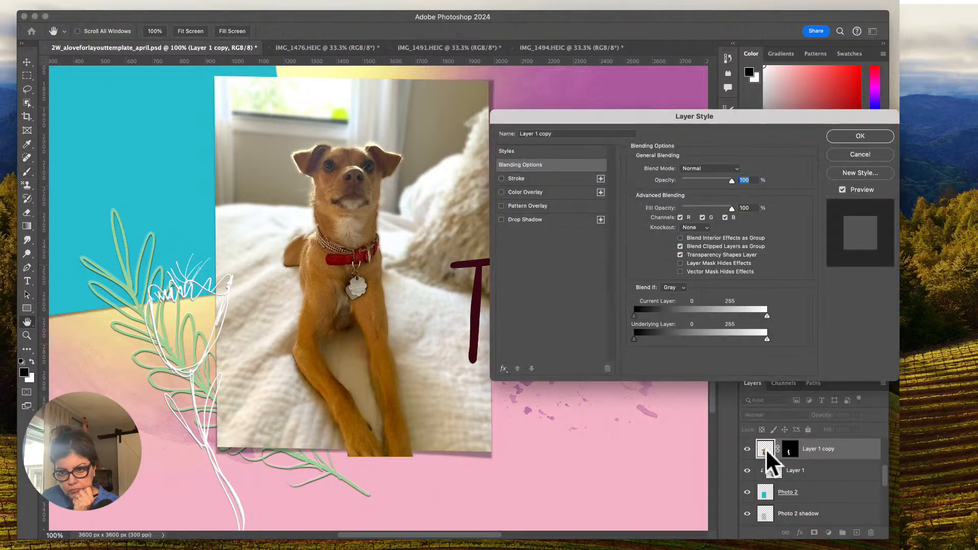
left_click(860, 154)
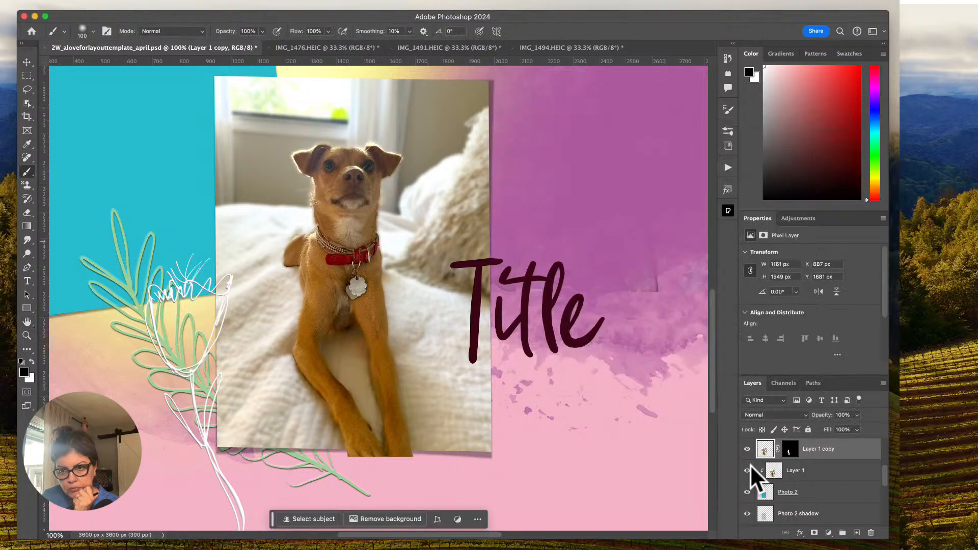
left_click(148, 3)
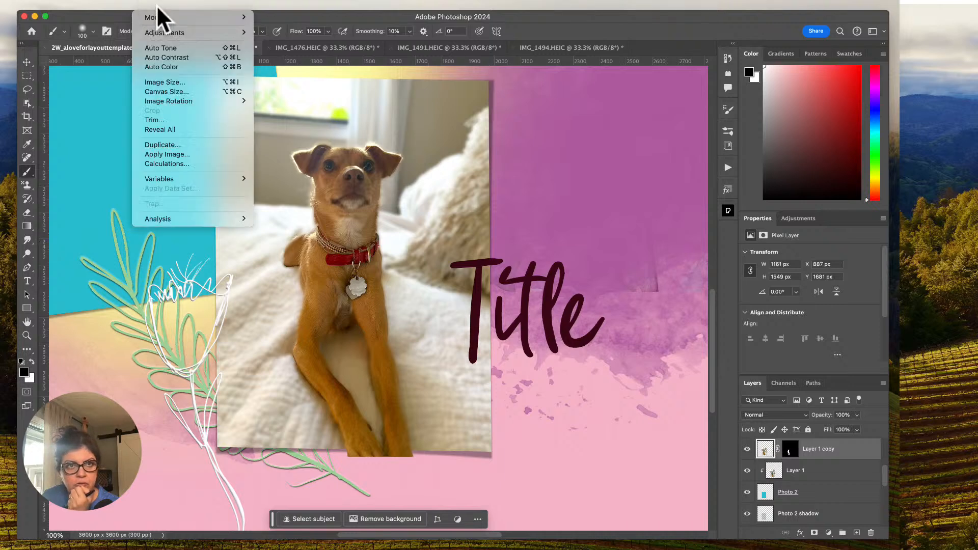
mouse_move(170, 32)
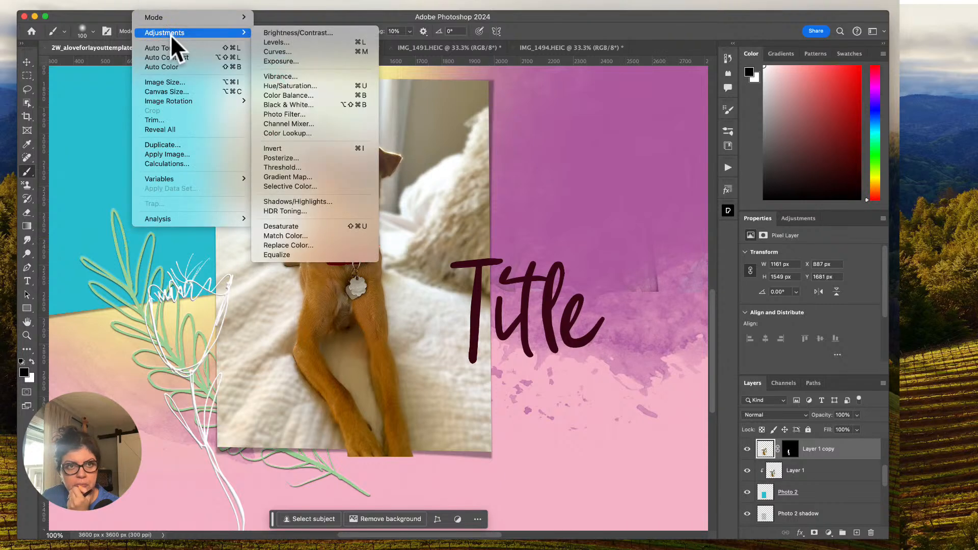
left_click(356, 53)
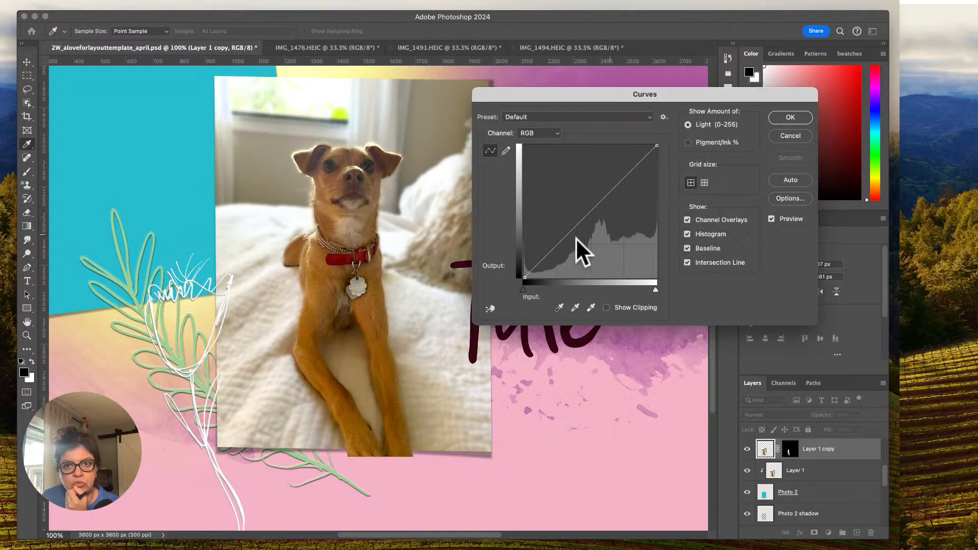
left_click_drag(562, 236, 562, 229)
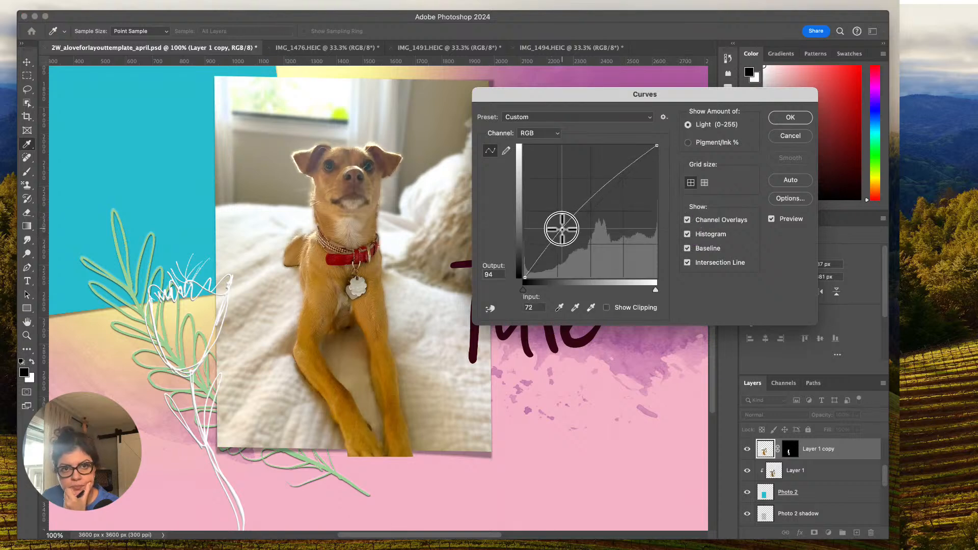
left_click_drag(641, 162, 641, 162)
Raise the Red curve from input 125 to output 149, set its highlight end to input 251, output 254, and apply the Curves adjustment.
left_click(539, 133)
left_click(538, 144)
left_click_drag(590, 203, 589, 200)
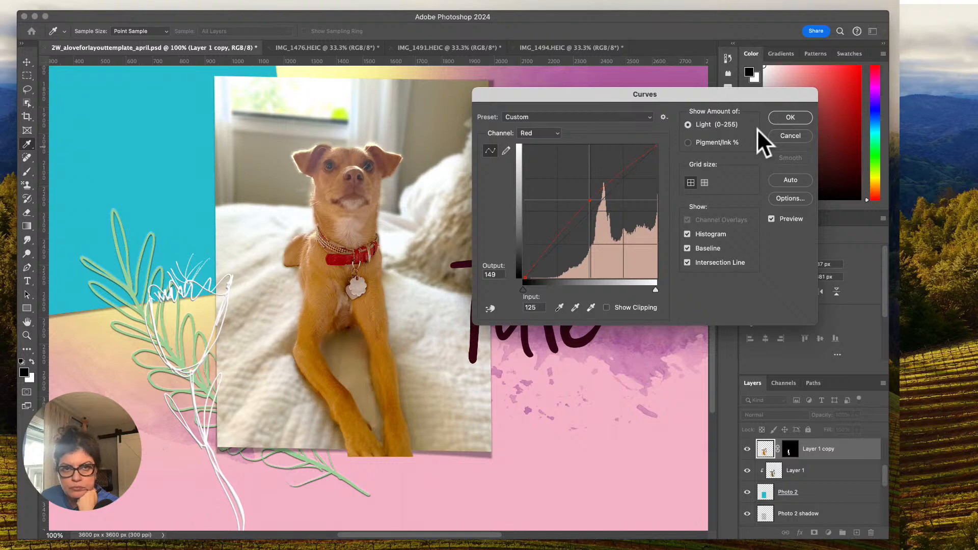
left_click_drag(659, 150, 654, 148)
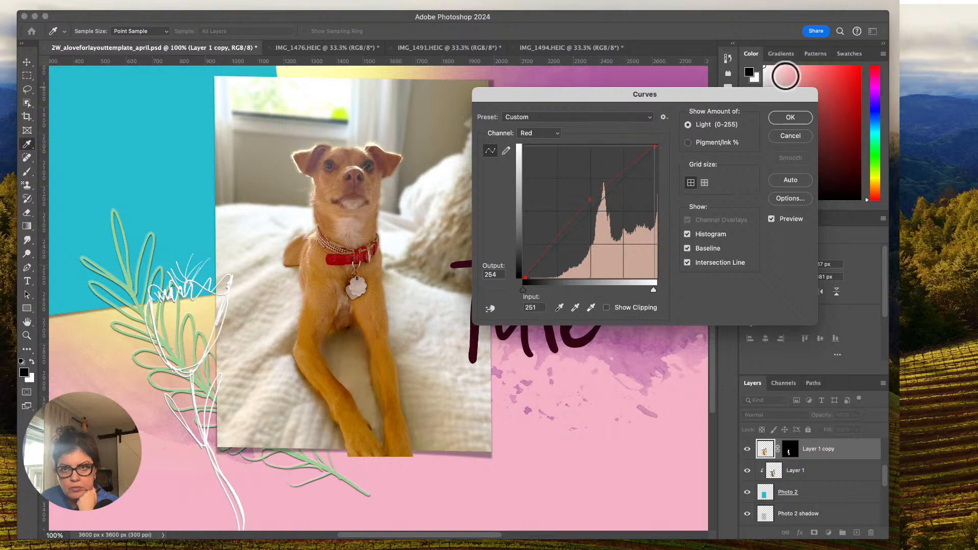
left_click(787, 118)
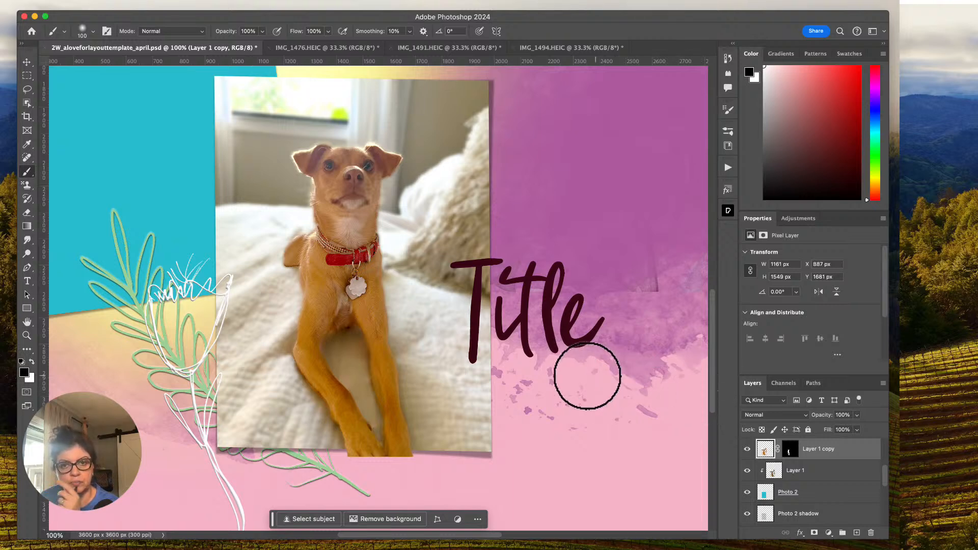
Examine how the brightened dog photo sits within the overall layout and beside the empty Photo 1 placeholder.
scroll(590, 345, "up", 3)
scroll(591, 344, "left", 3)
scroll(590, 344, "up", 3)
scroll(590, 345, "left", 2)
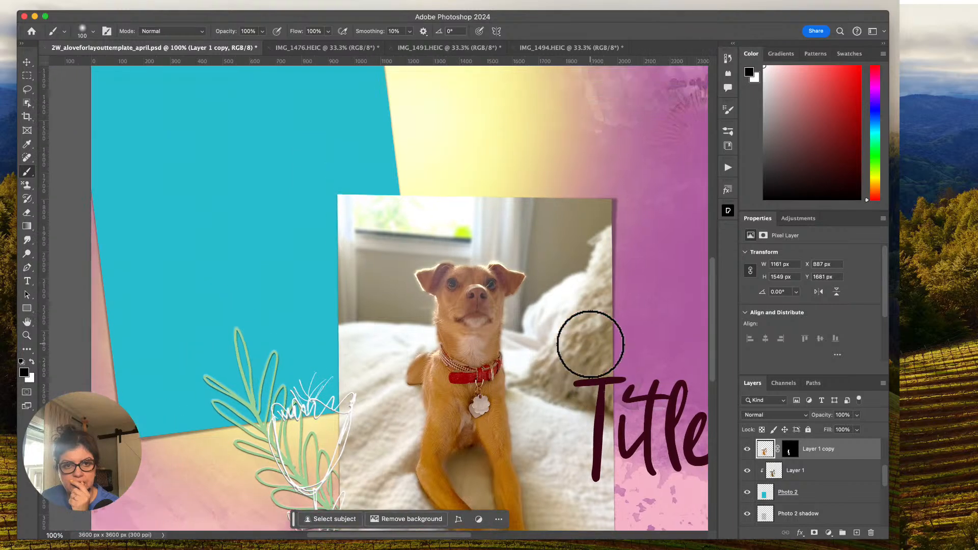
key("super+minus")
scroll(590, 344, "right", 5)
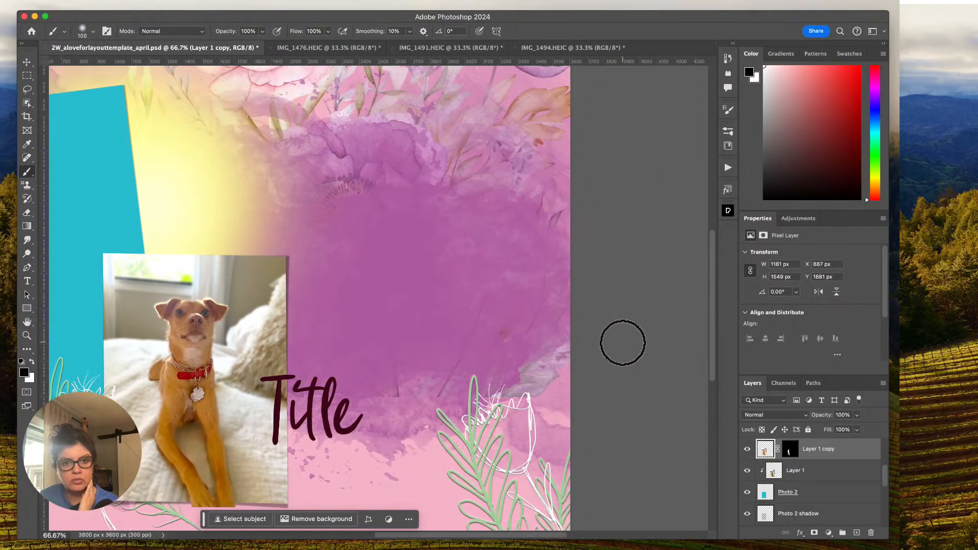
scroll(502, 324, "left", 5)
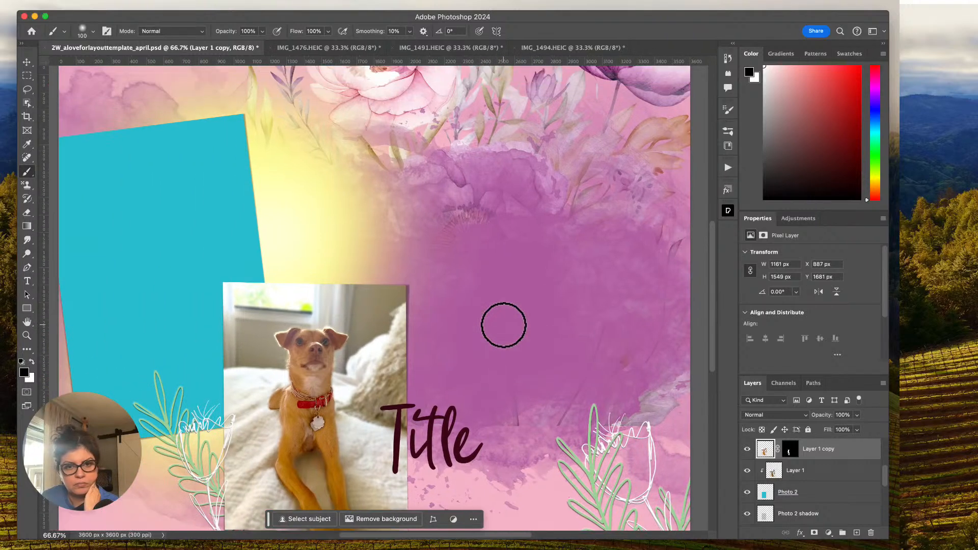
scroll(503, 325, "down", 2)
scroll(503, 325, "up", 4)
scroll(502, 325, "left", 3)
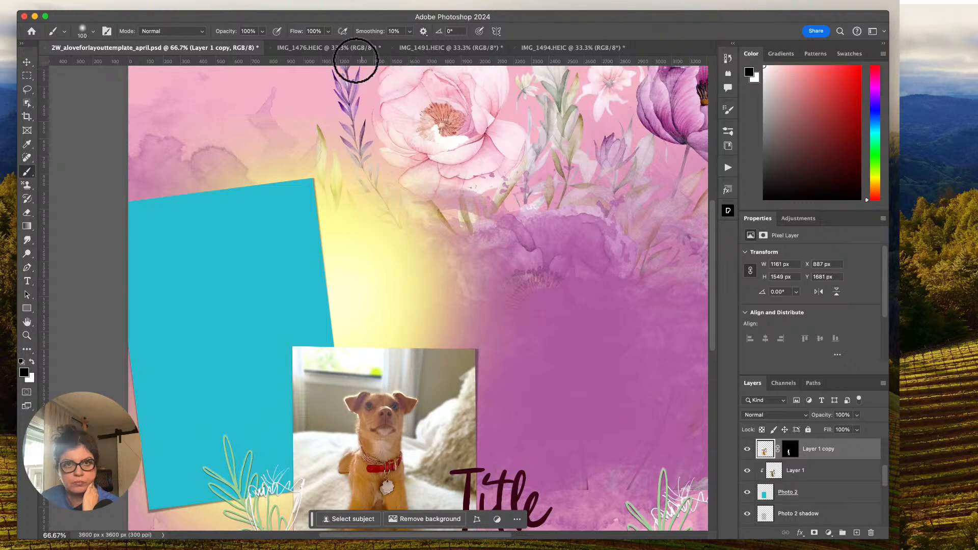
Close the IMG_1476.HEIC photo document without saving its changes.
left_click(343, 47)
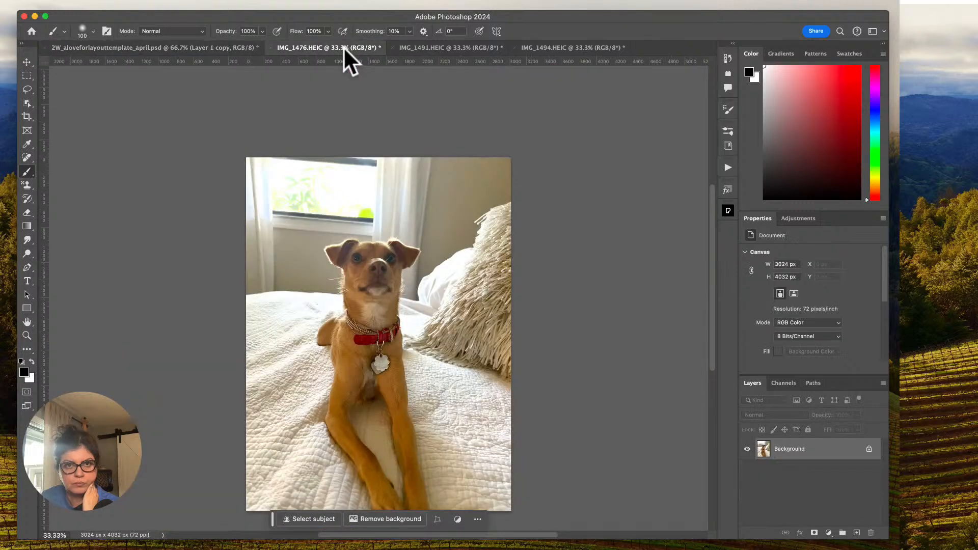
left_click(271, 48)
left_click(442, 228)
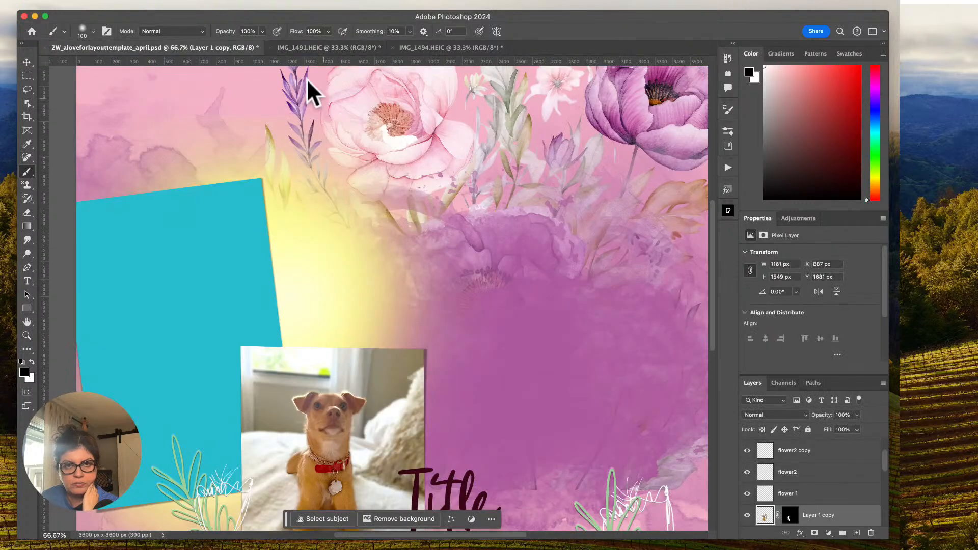
Check the IMG_1491 and IMG_1494 photos, return to the template, and select the Photo 1 placeholder layer.
left_click(293, 46)
left_click(436, 47)
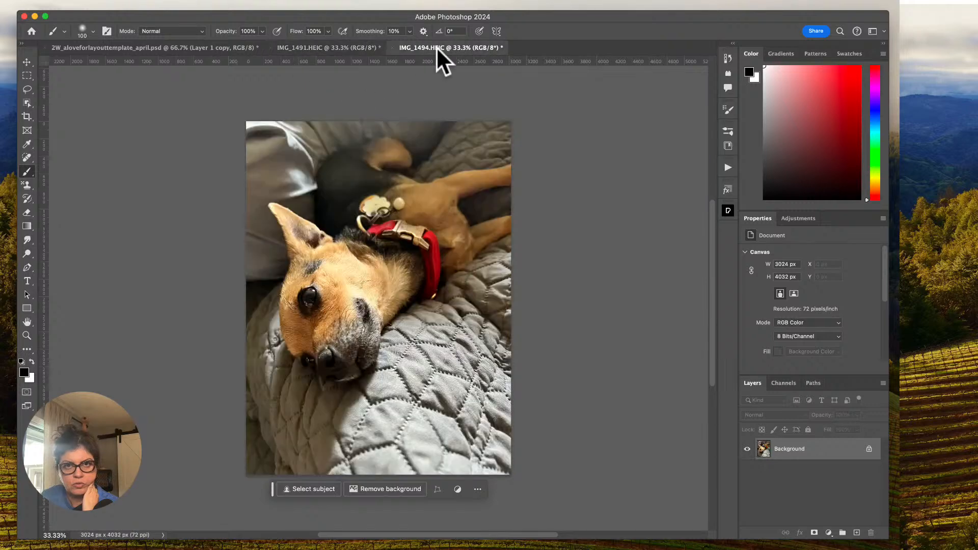
left_click(162, 46)
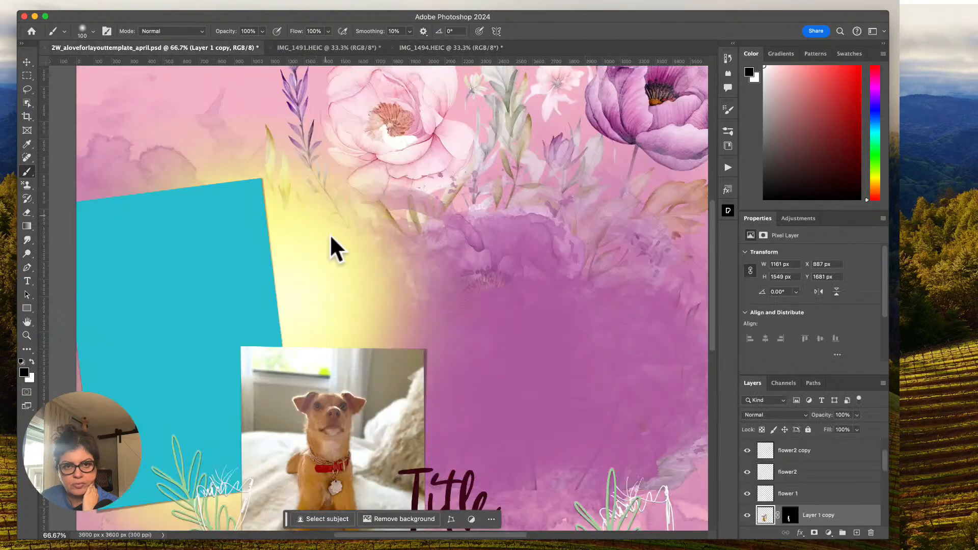
left_click(27, 61)
left_click(206, 270)
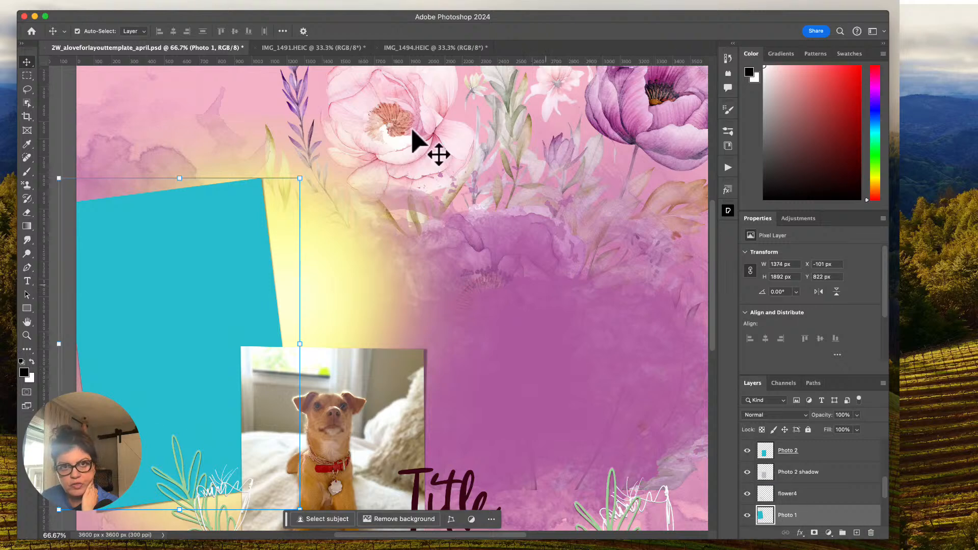
Bring the IMG_1494.HEIC dog photo into the template as a new layer directly above the Photo 1 placeholder.
left_click(329, 48)
left_click(401, 48)
left_click_drag(400, 48, 270, 55)
left_click_drag(268, 151, 242, 316)
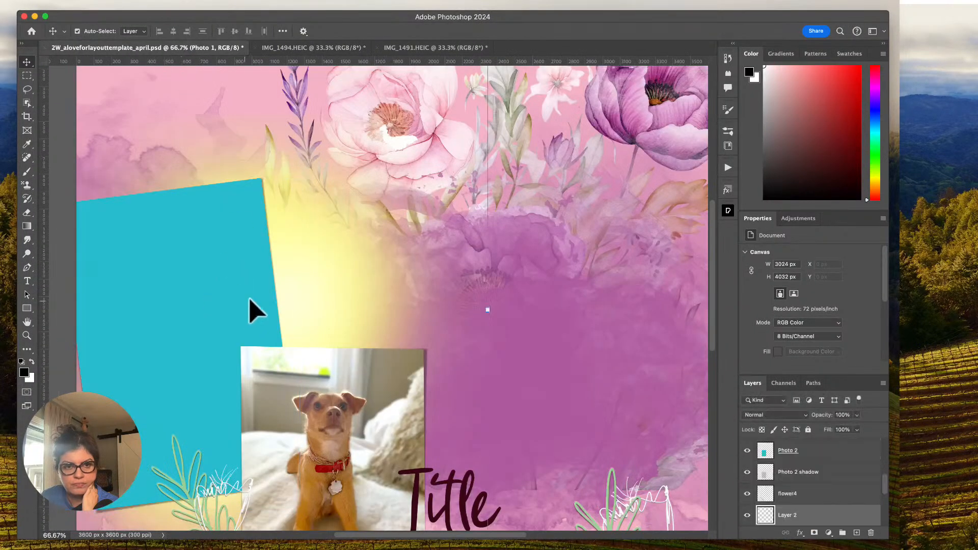
scroll(377, 271, "left", 5)
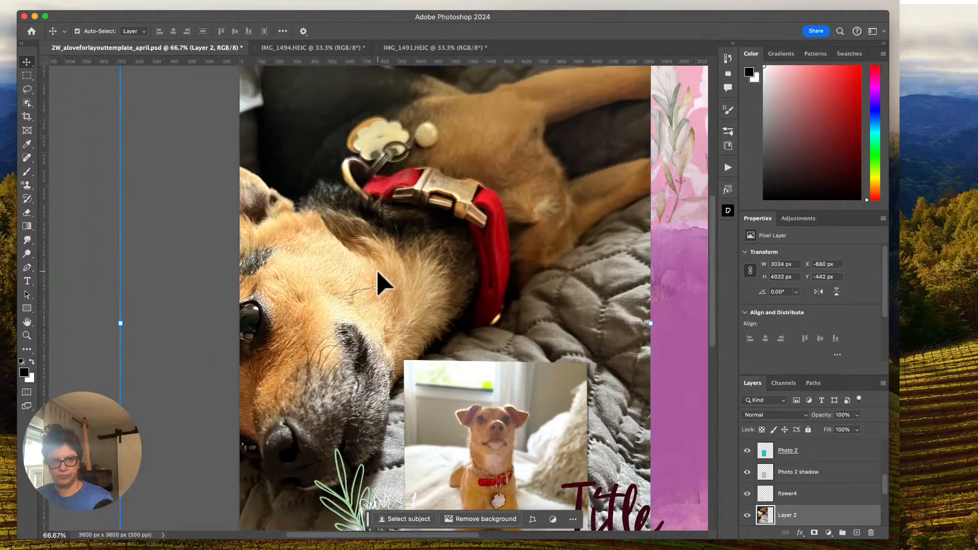
Scale the sleeping dog photo to about 53%, rotate it about -12°, and position it over the Photo 1 placeholder.
key("super+minus")
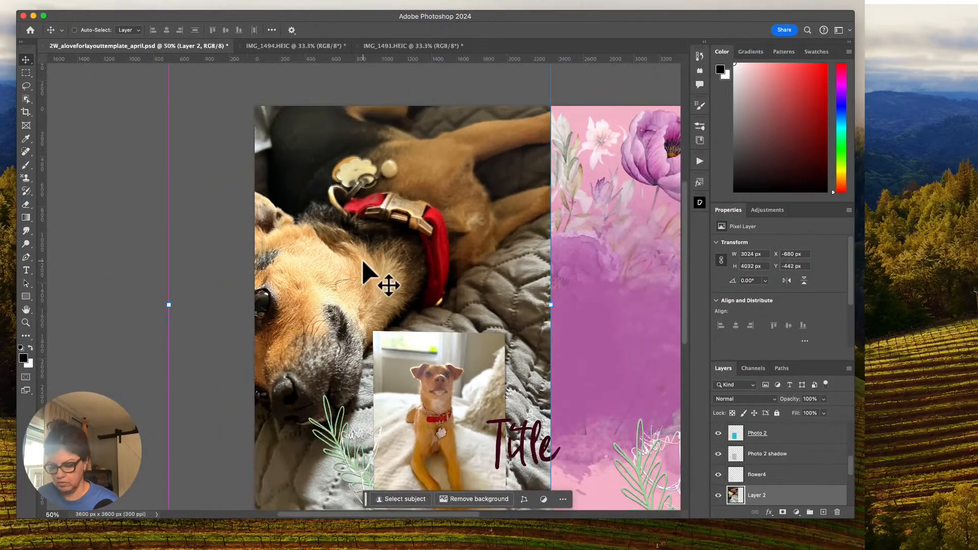
key("super+minus")
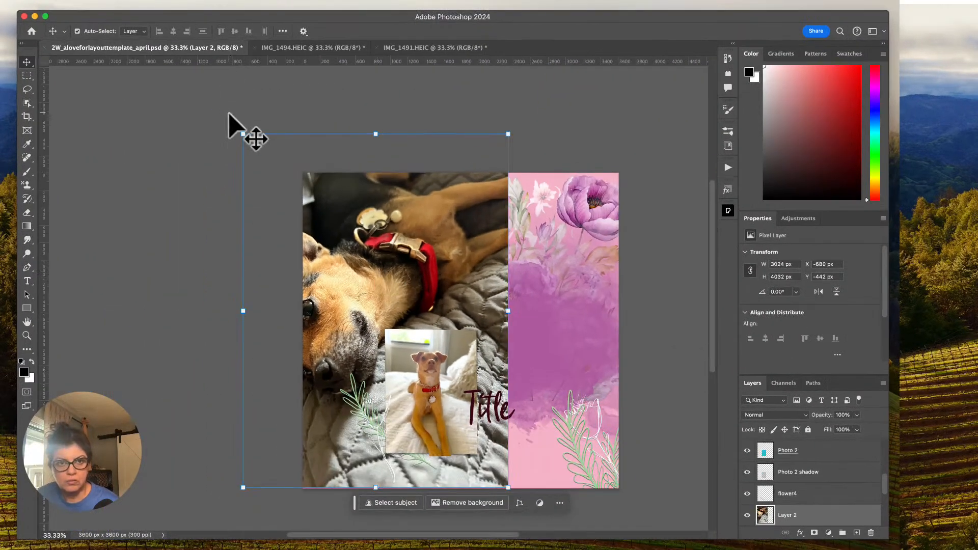
left_click_drag(243, 134, 410, 302)
left_click_drag(504, 367, 423, 301)
left_click_drag(435, 230, 414, 205)
left_click_drag(343, 313, 366, 307)
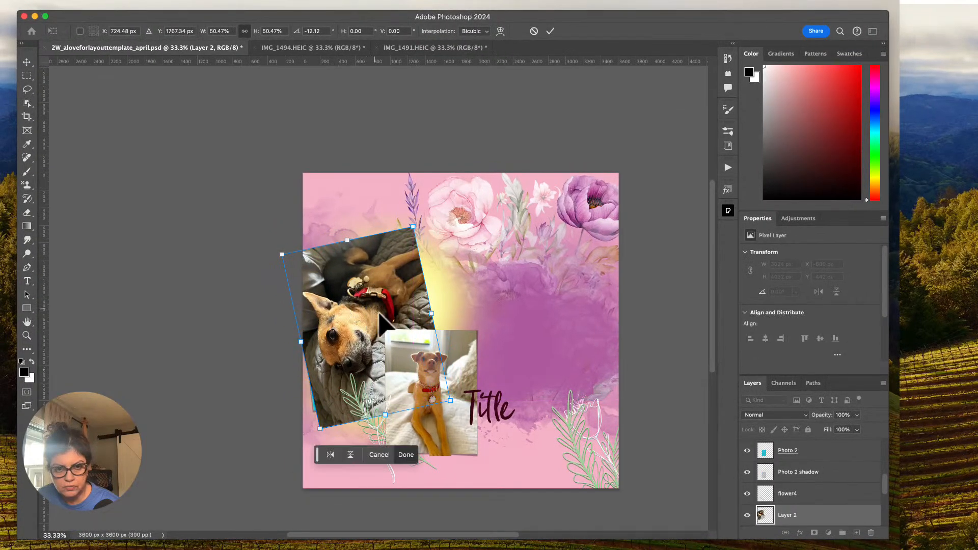
mouse_move(324, 435)
left_mouse_down()
mouse_move(311, 433)
mouse_move(313, 441)
left_mouse_up()
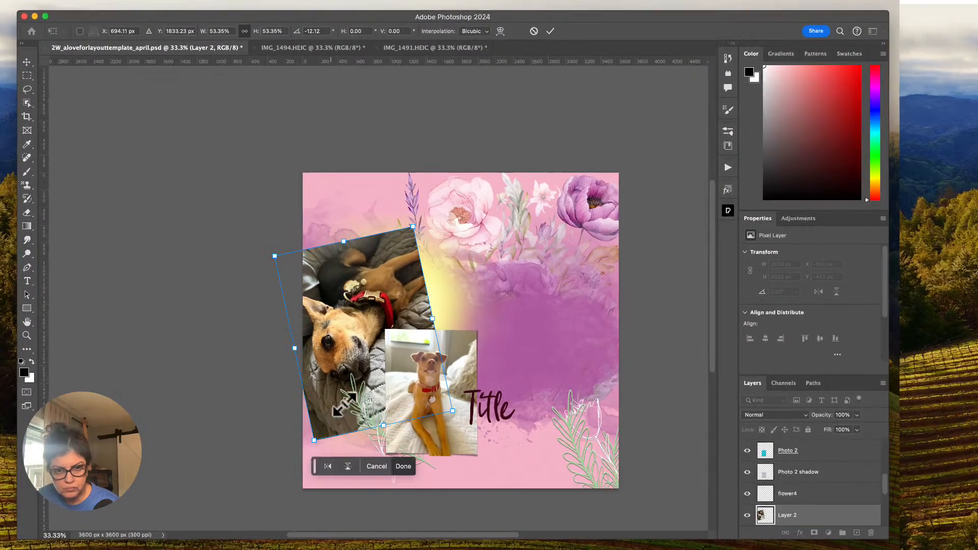
left_click(550, 31)
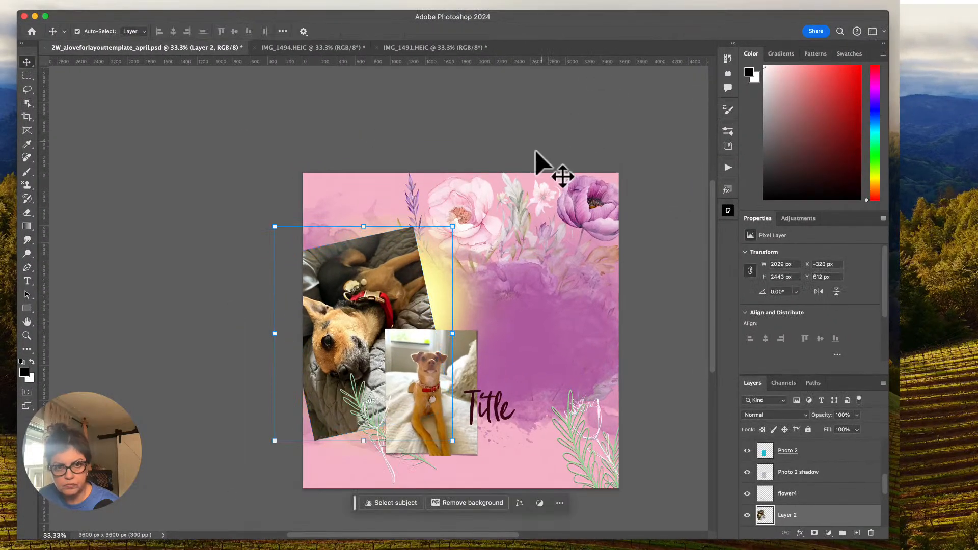
Enlarge the rotated dog photo to about 109% so it fully covers the Photo 1 placeholder.
left_click_drag(455, 224, 457, 218)
left_click_drag(398, 277, 397, 283)
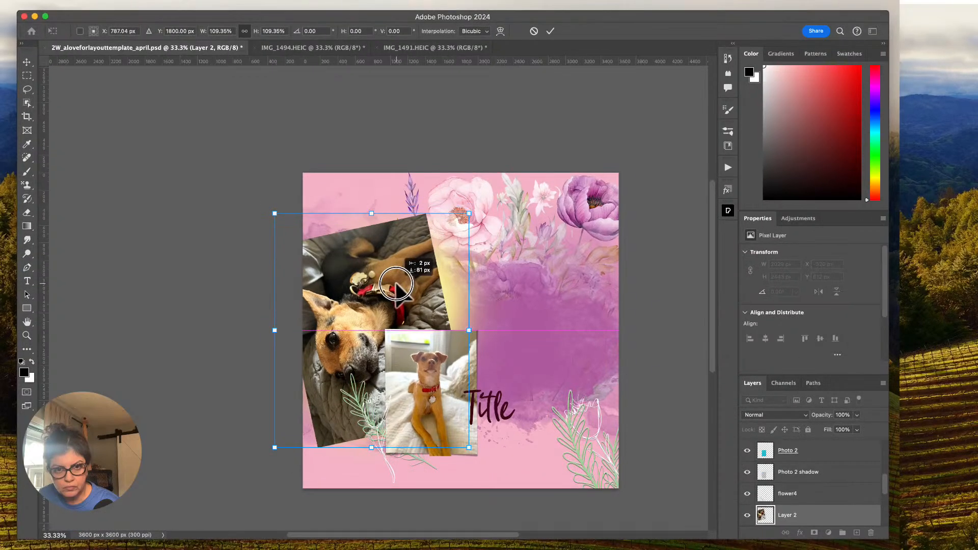
left_click(551, 31)
Clip the dog photo to the Photo 1 placeholder and scale it down to about 80% within the frame.
scroll(819, 498, "down", 2)
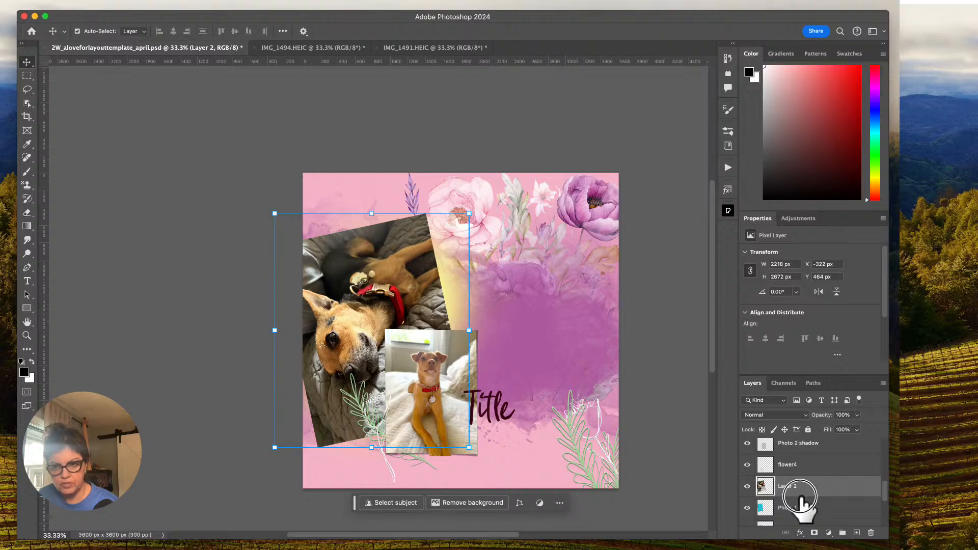
left_click(801, 497, "alt")
left_click_drag(468, 213, 381, 262)
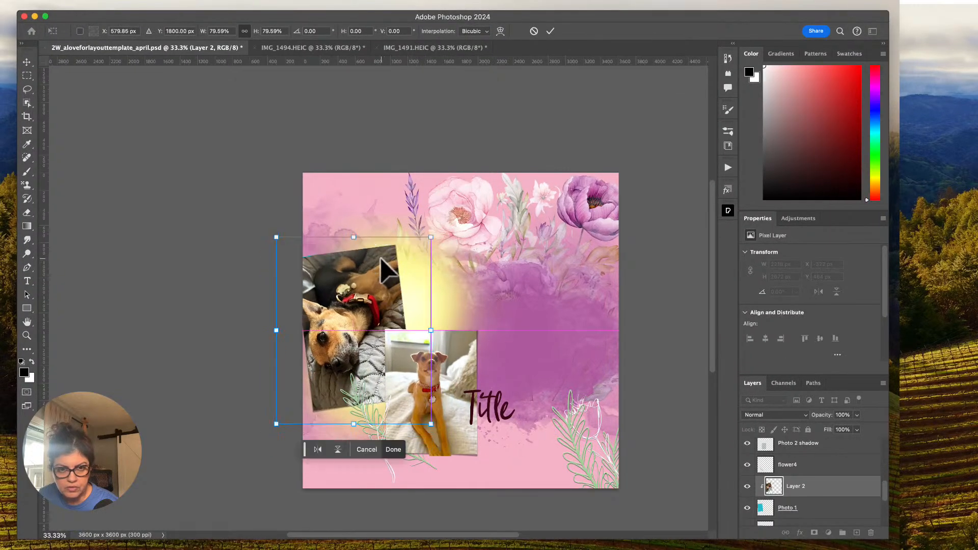
scroll(385, 270, "left", 2)
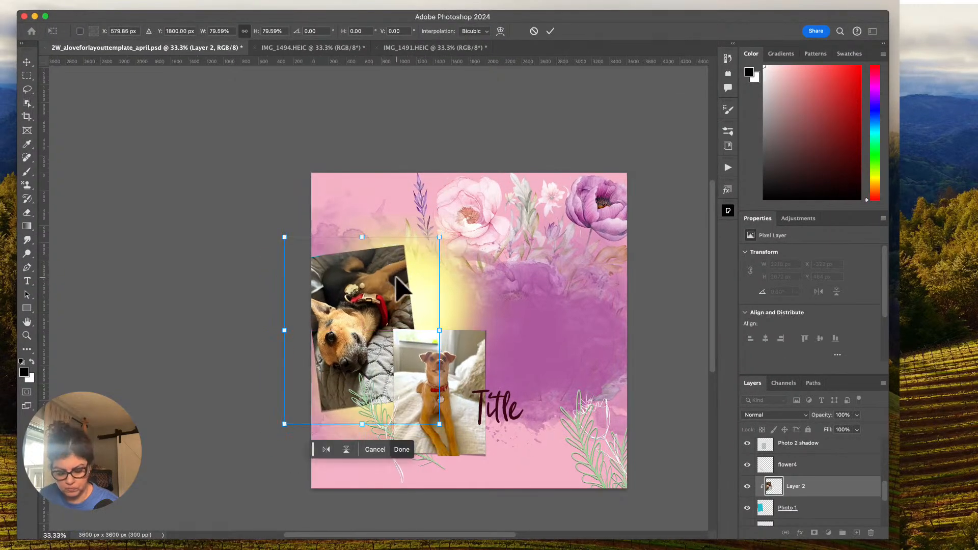
key("super+equal")
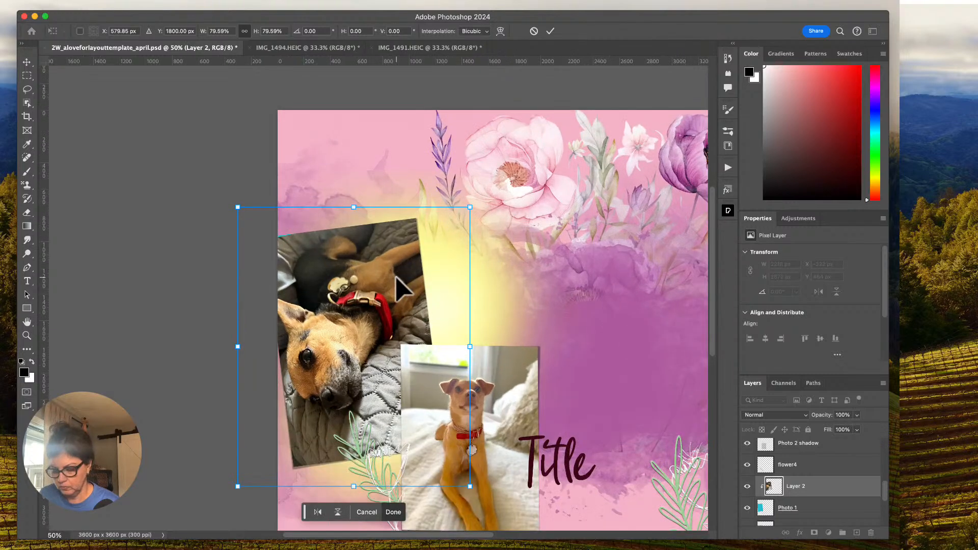
key("super+equal")
scroll(474, 270, "down", 3)
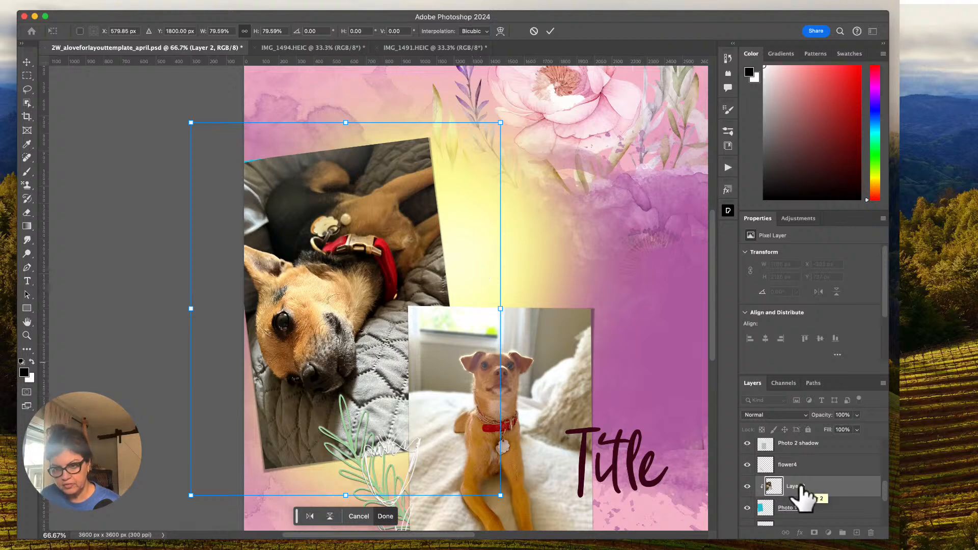
left_click(550, 31)
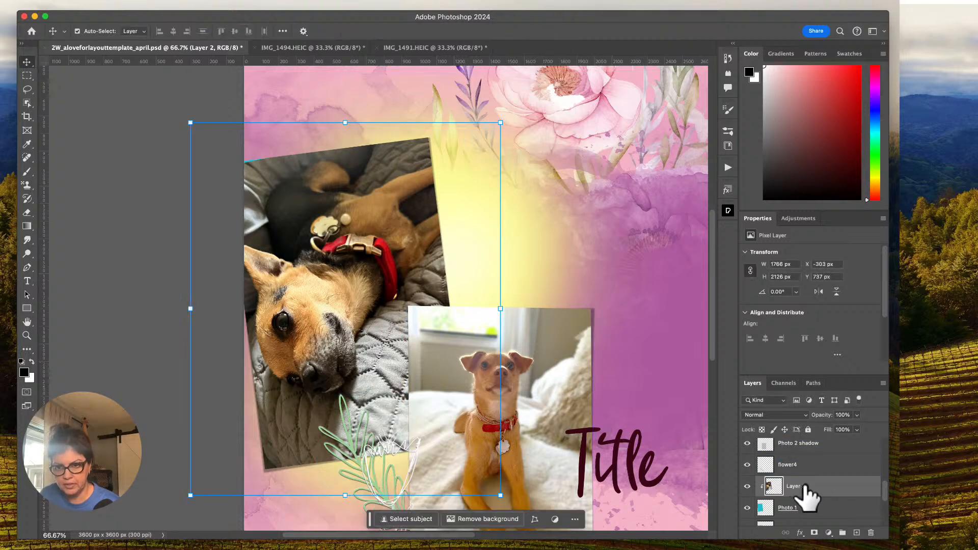
Duplicate the clipped dog photo layer, select the dog as the subject, and mask the copy to that selection.
key("super+j")
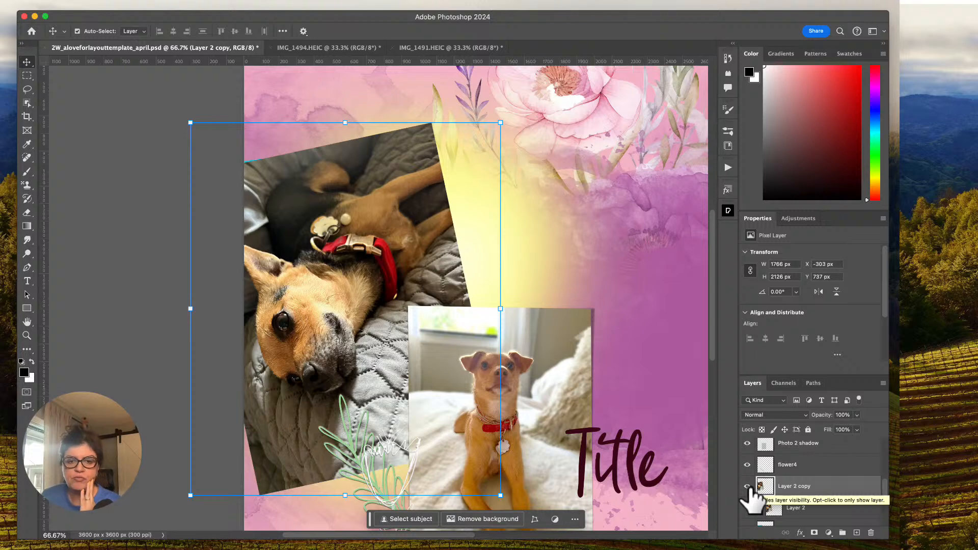
left_click(427, 521)
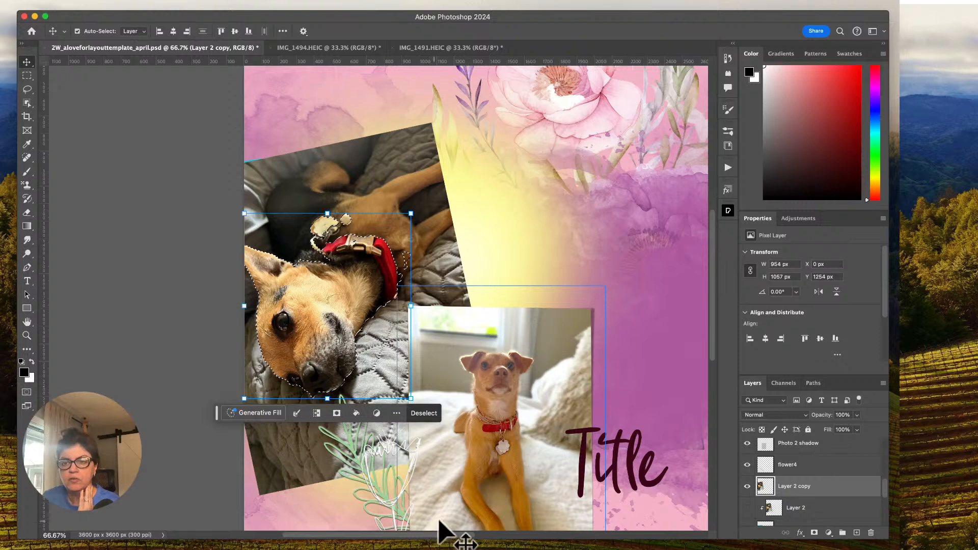
left_click(813, 533)
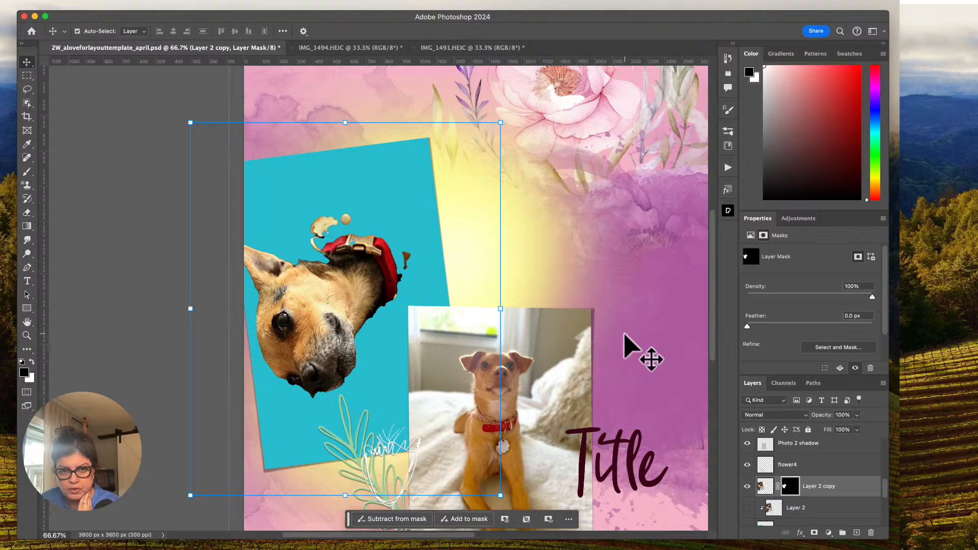
Show the clipped original photo, Layer 2, hide its masked copy, and make Layer 2 the active layer.
left_click(747, 508)
left_click(754, 509)
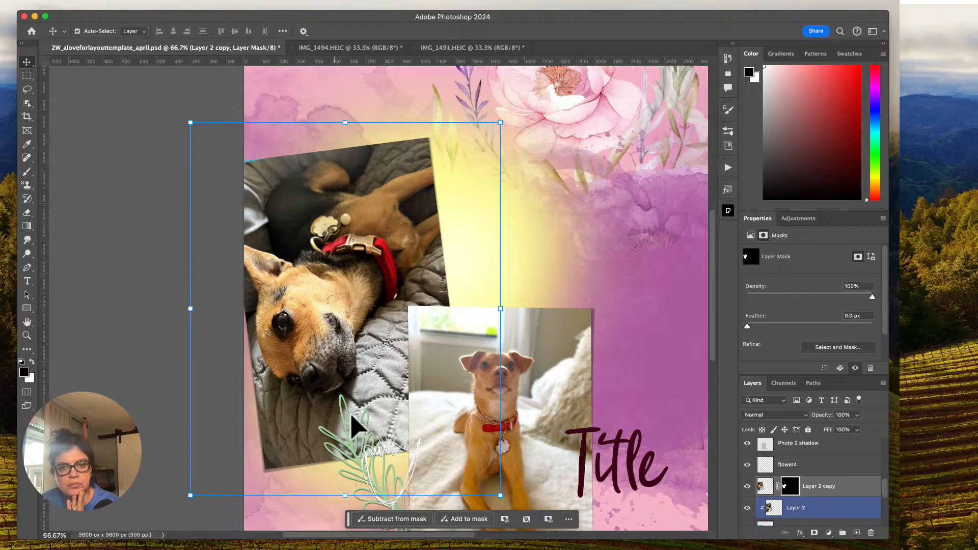
left_click(363, 415)
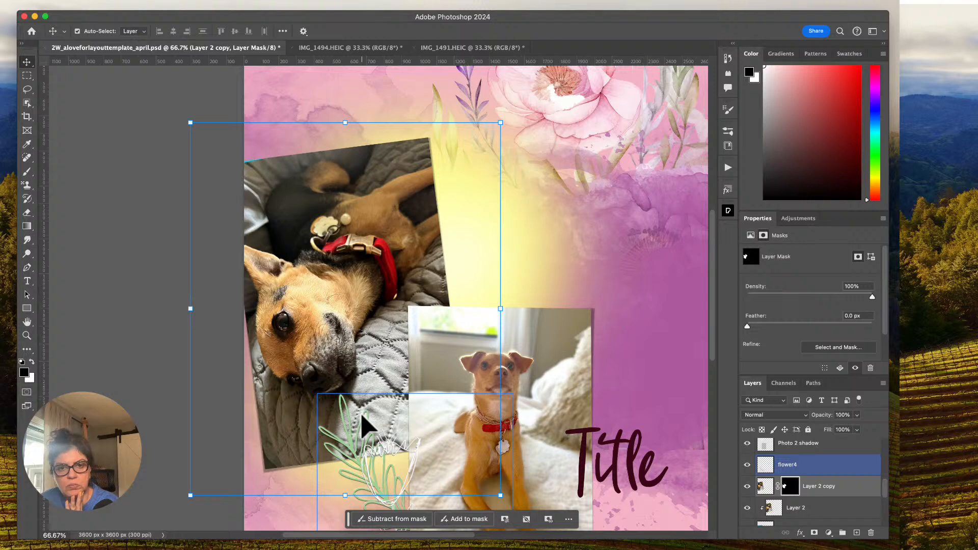
left_click(747, 489)
left_click(747, 507)
left_click(786, 508)
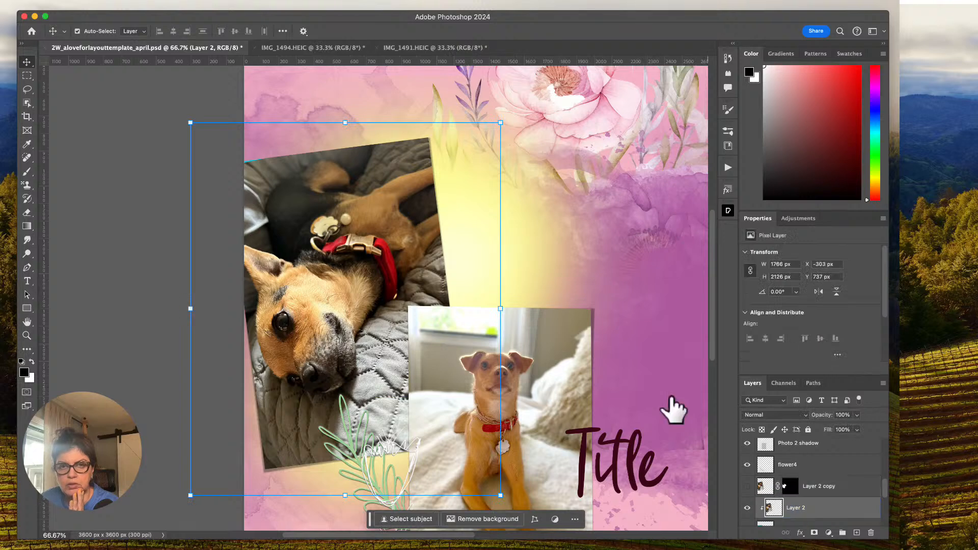
Apply a Gaussian Blur of about 6.8 pixels to Layer 2 and show the masked dog copy above it.
left_click(233, 1)
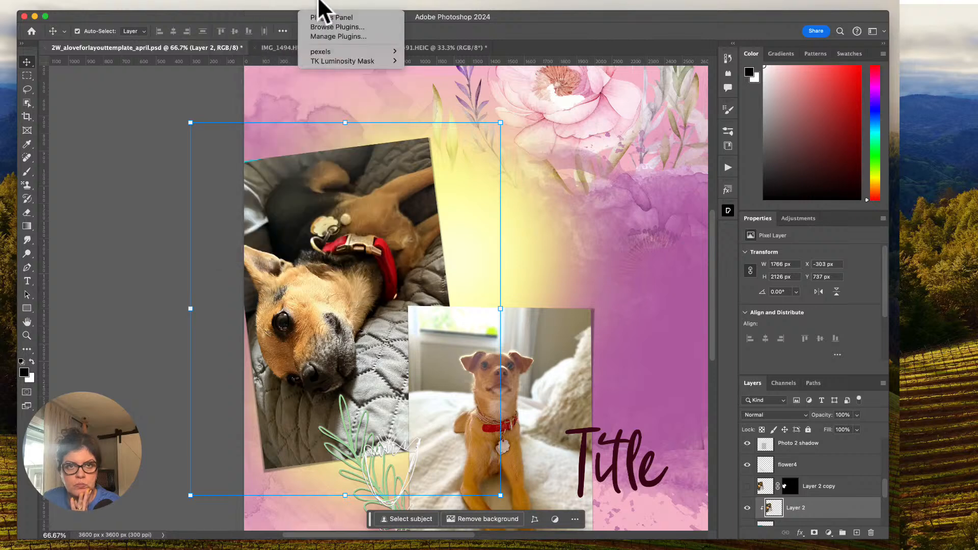
mouse_move(296, 2)
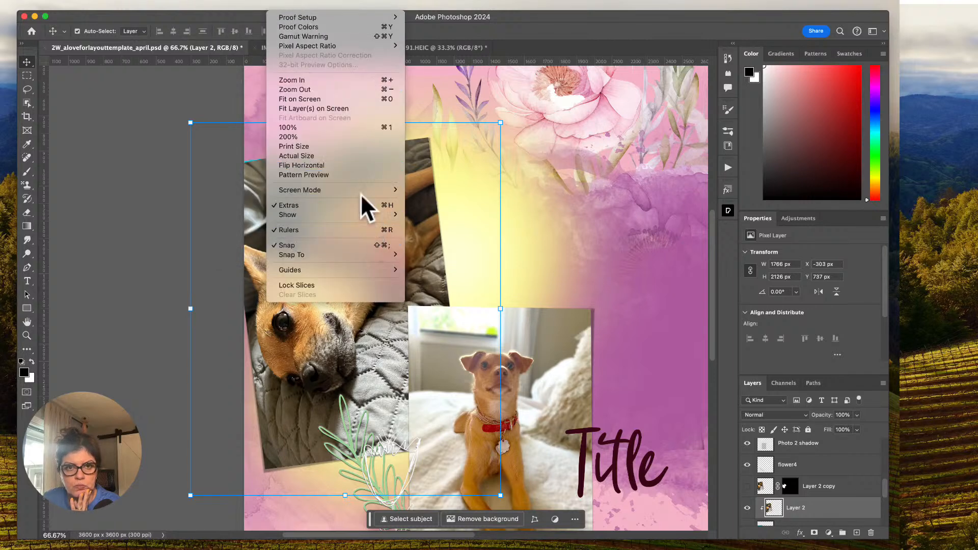
mouse_move(253, 4)
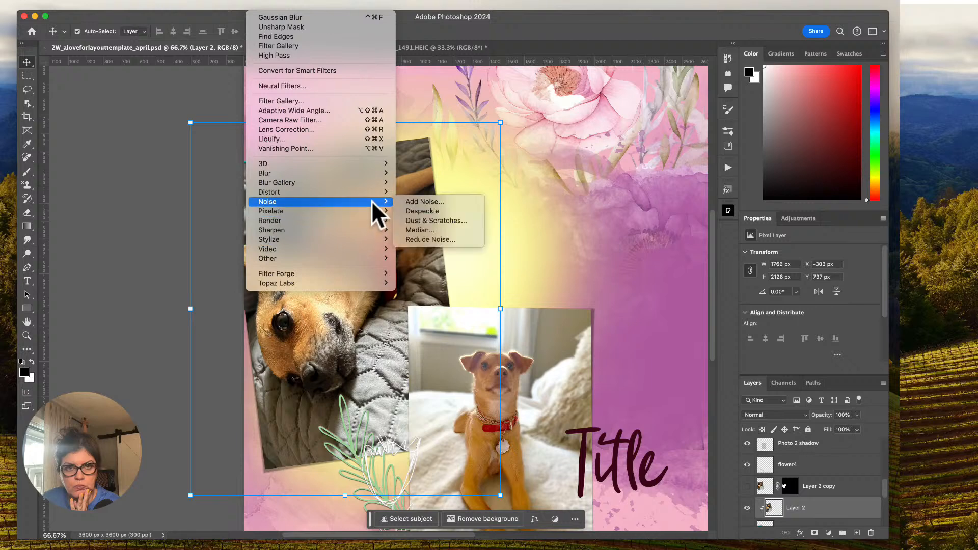
mouse_move(371, 182)
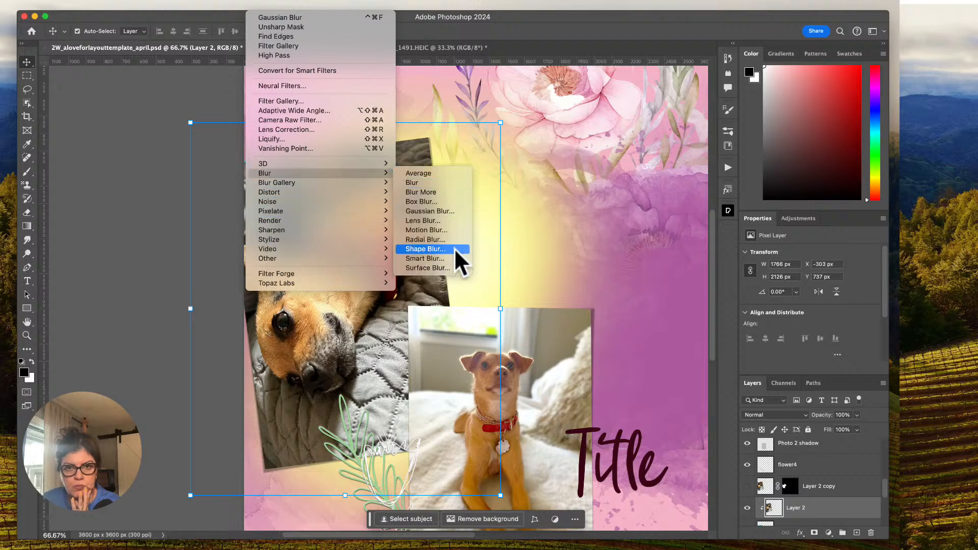
left_click(444, 212)
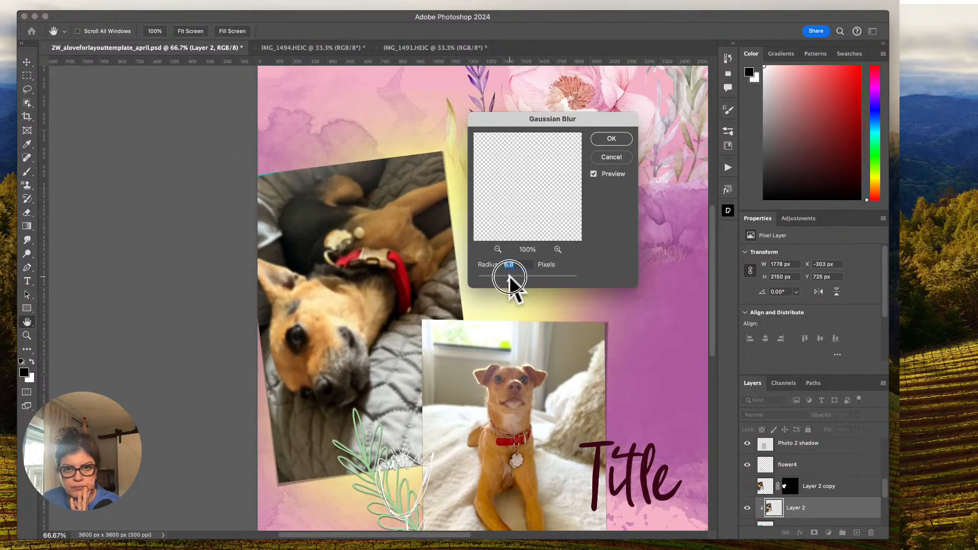
left_click(602, 139)
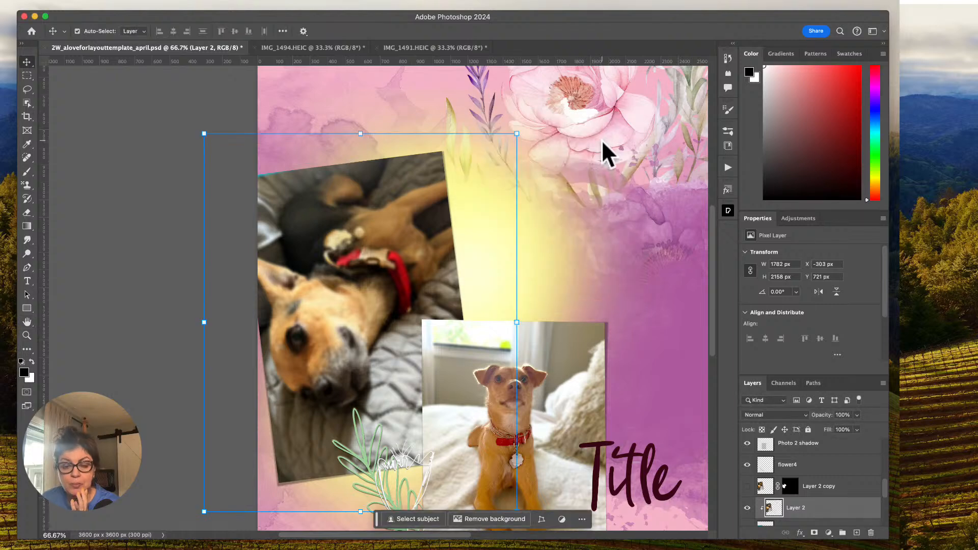
left_click(747, 486)
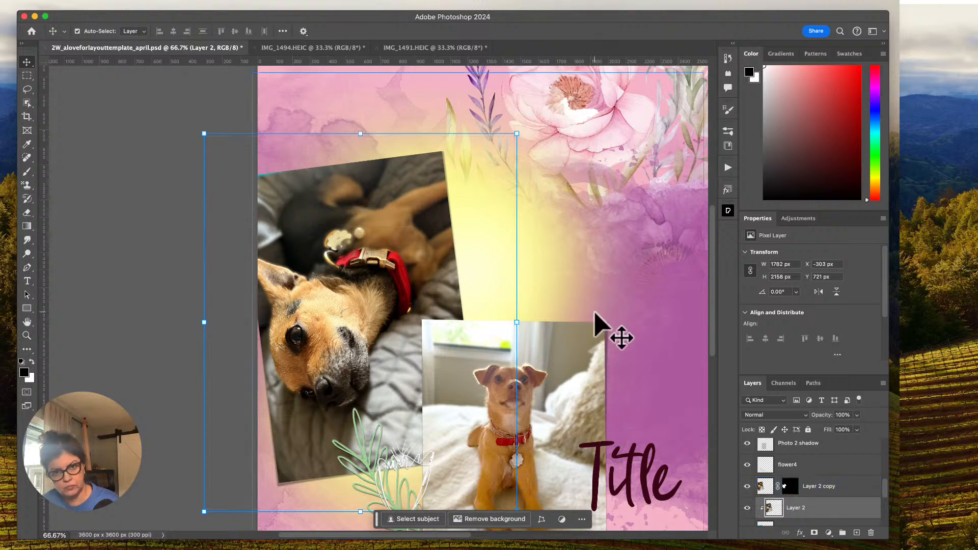
Link the masked dog copy with the blurred Layer 2 and scale the pair to about 105% over Photo 1.
left_click(790, 487)
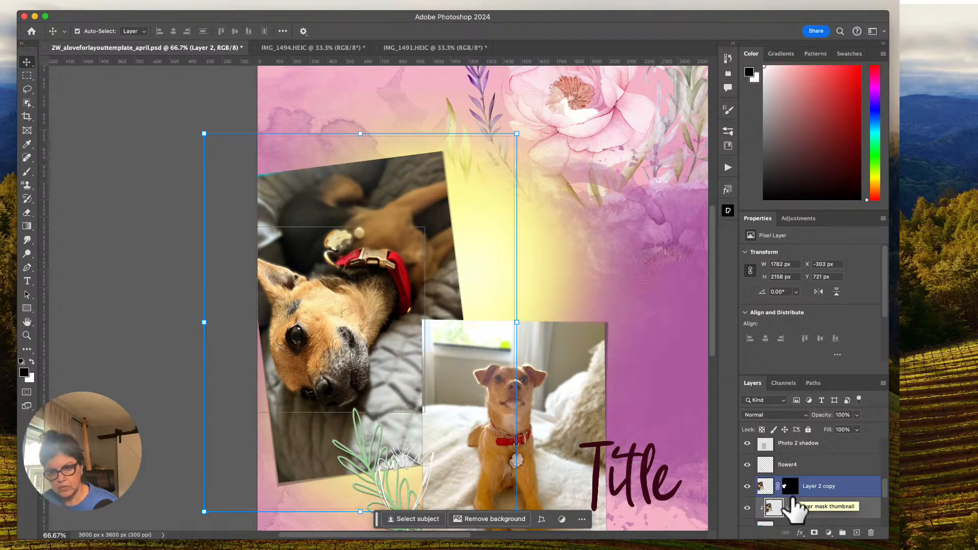
left_click(827, 488)
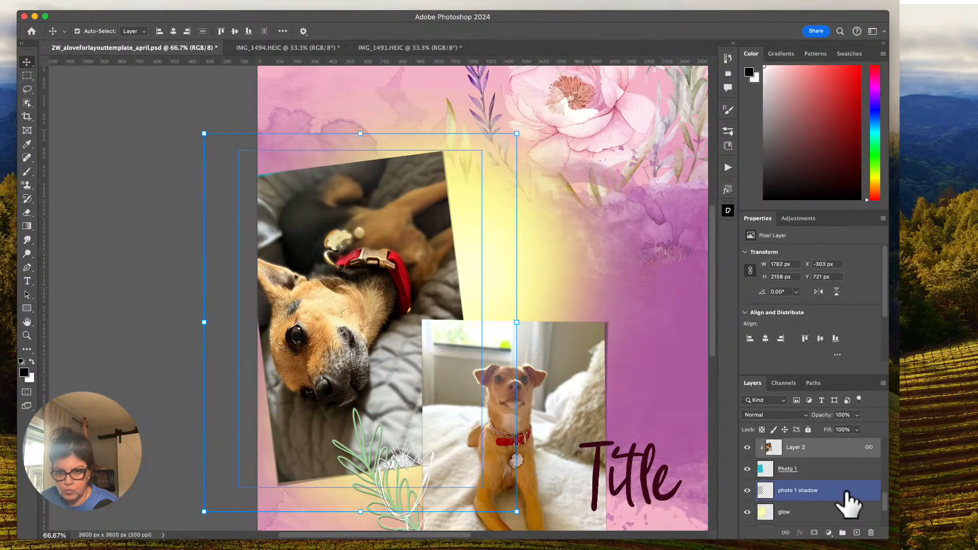
scroll(848, 504, "up", 2)
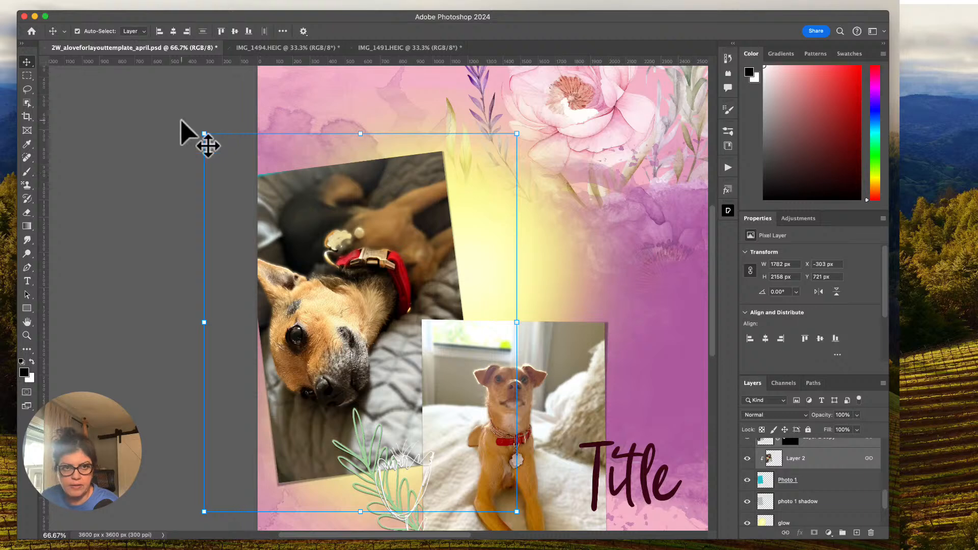
left_click_drag(203, 134, 188, 115)
left_click_drag(334, 250, 346, 258)
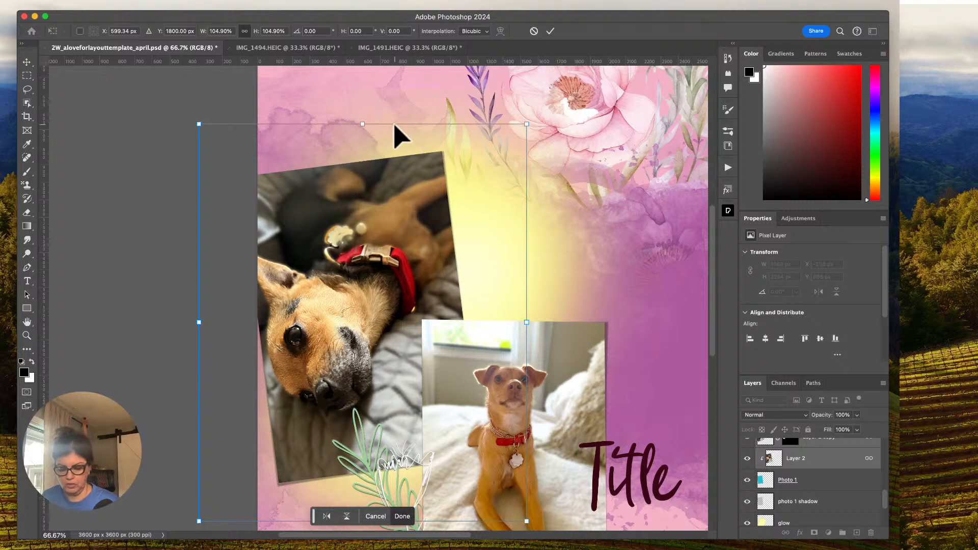
left_click(550, 31)
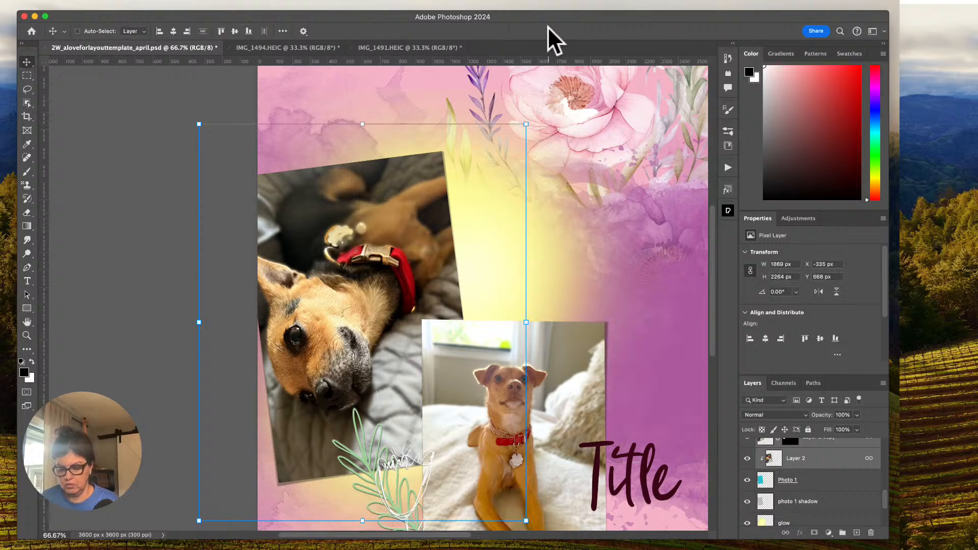
Link the masked Layer 1 copy with the clipped Layer 1 above Photo 2.
key("super+minus")
key("super+minus")
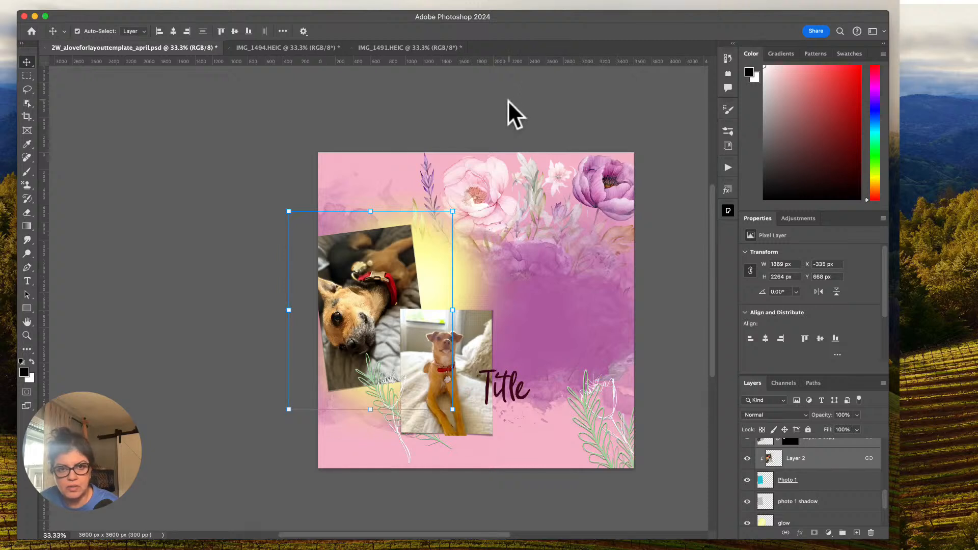
scroll(516, 186, "right", 5)
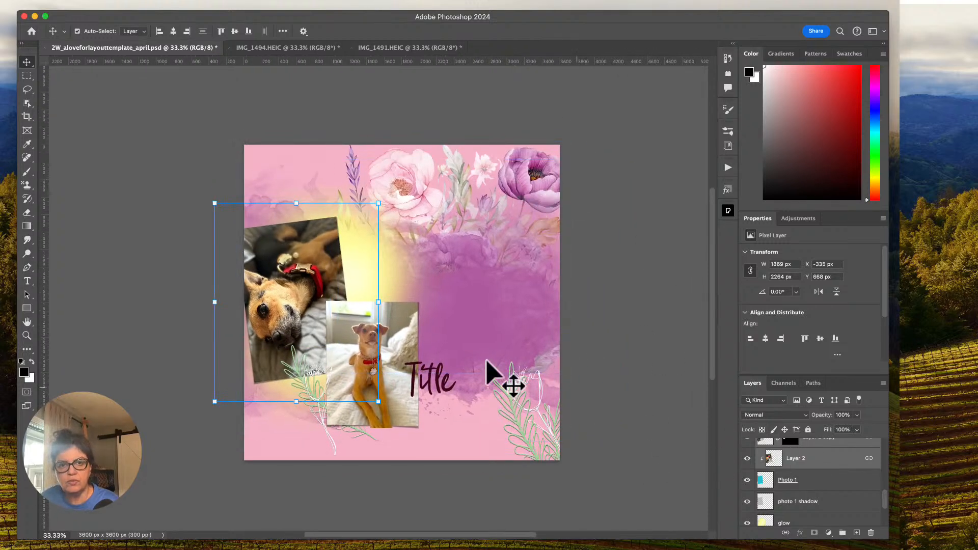
scroll(798, 487, "up", 5)
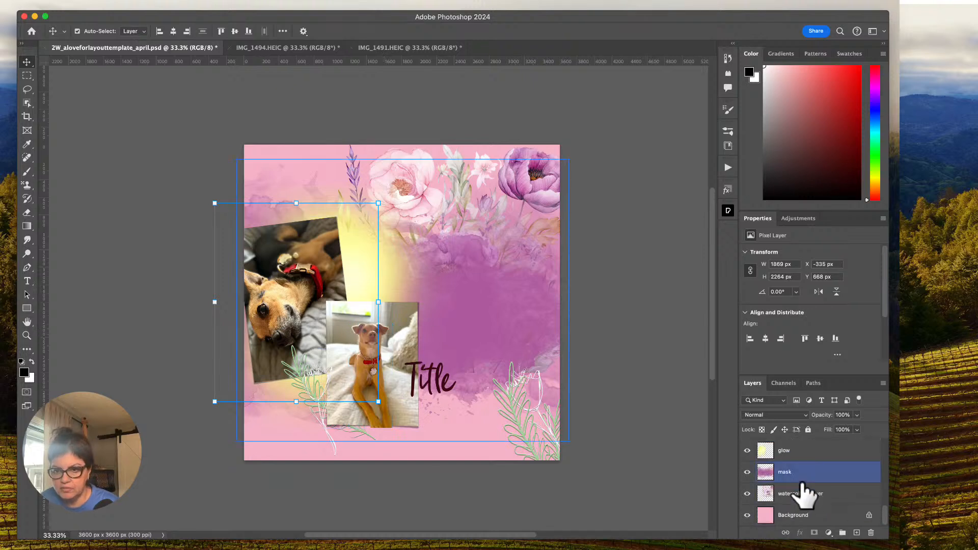
scroll(803, 491, "up", 3)
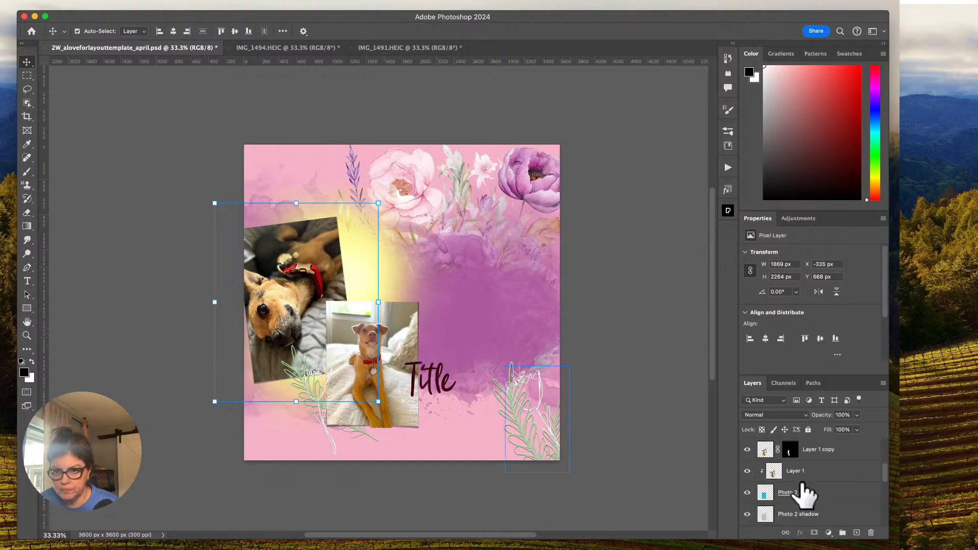
left_click(815, 451)
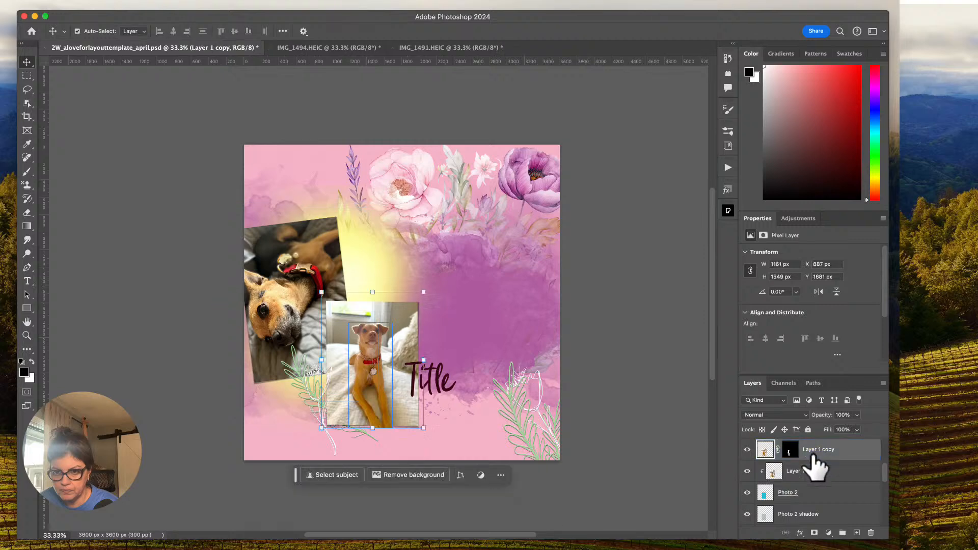
left_click(808, 472, "shift")
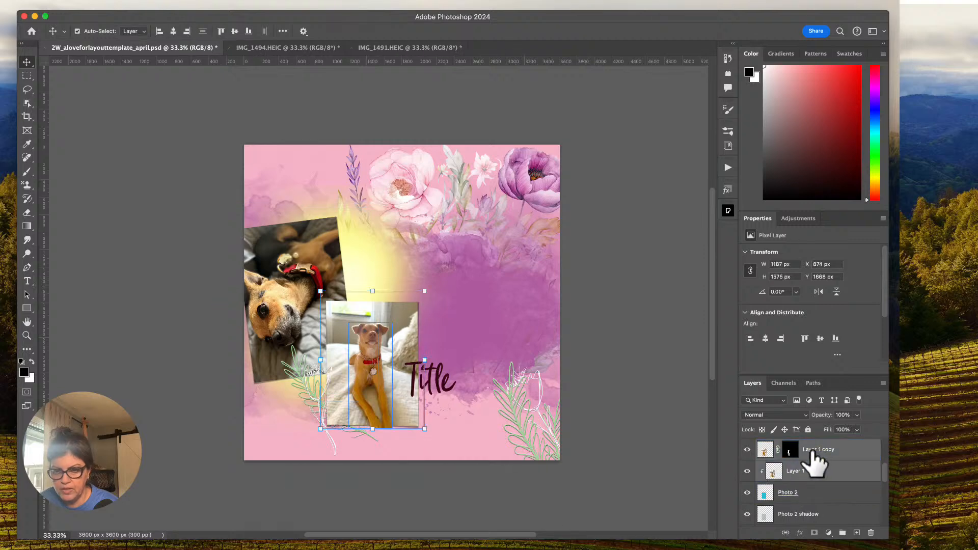
left_click(786, 533)
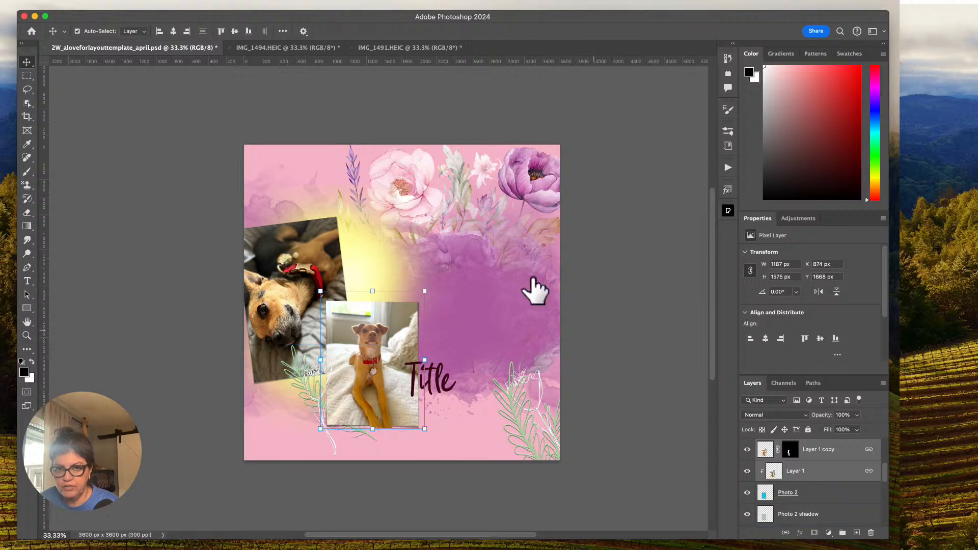
Scale the linked Layer 1 pair to about 126% and reposition the dog within the Photo 2 frame.
left_click_drag(424, 291, 443, 268)
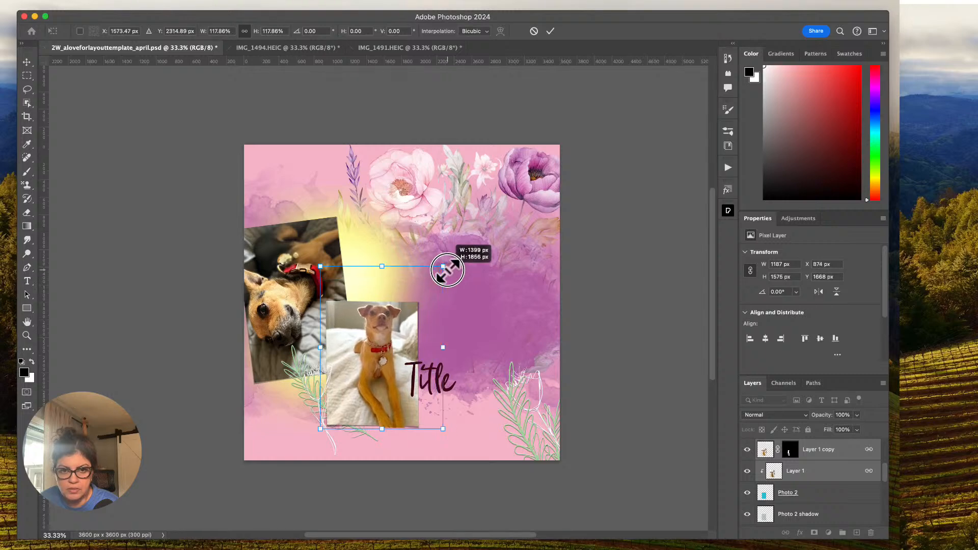
mouse_move(402, 354)
left_mouse_down()
mouse_move(400, 341)
mouse_move(393, 351)
left_mouse_up()
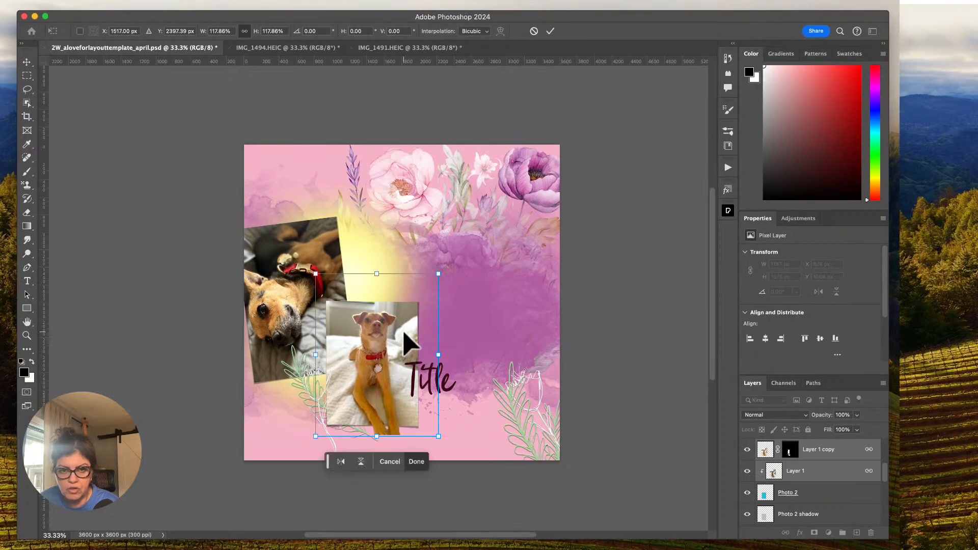
left_click_drag(439, 274, 447, 263)
left_click_drag(394, 355, 390, 355)
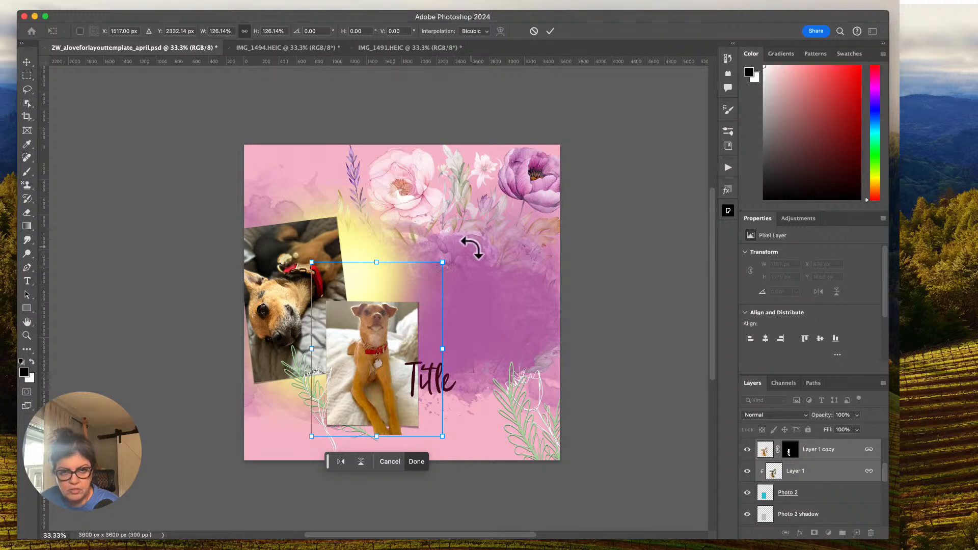
left_click(549, 31)
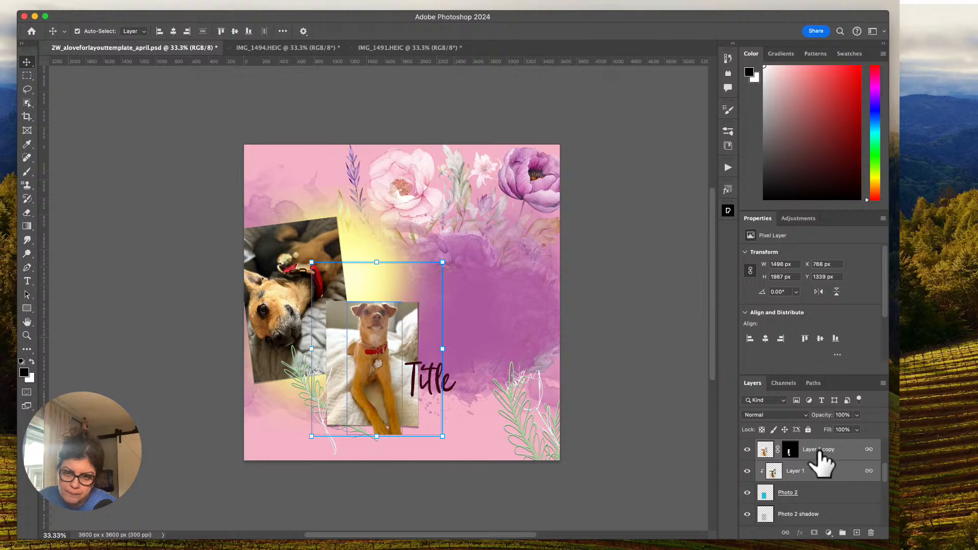
Enlarge the linked Layer 1 pair by about 112.5% so the dog's head extends above the Photo 2 frame.
left_click(442, 262)
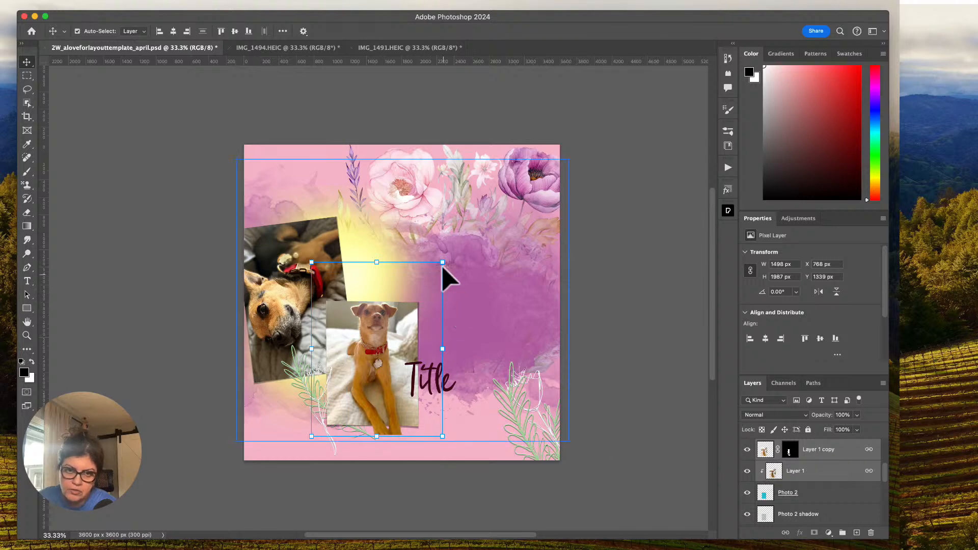
left_click_drag(425, 252, 444, 235)
left_click_drag(467, 247, 466, 247)
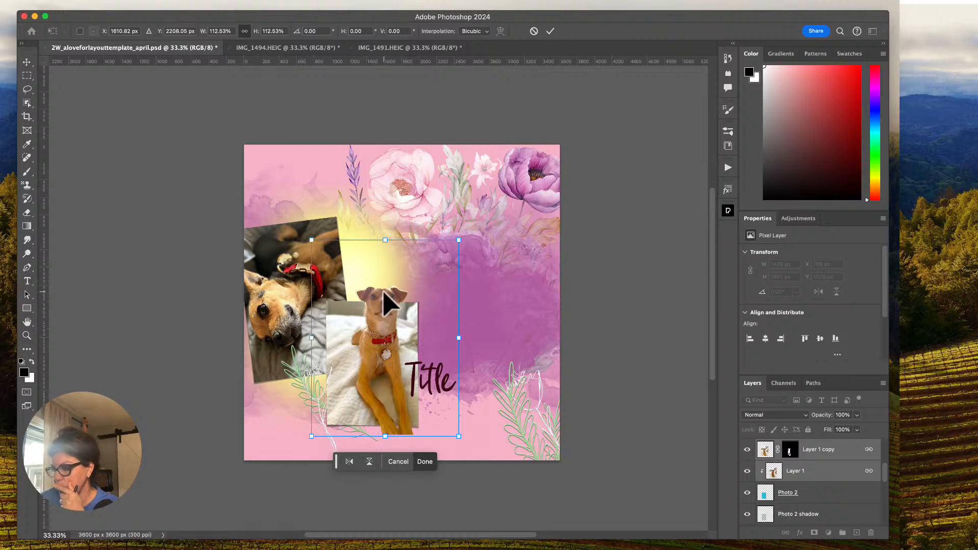
left_click(550, 31)
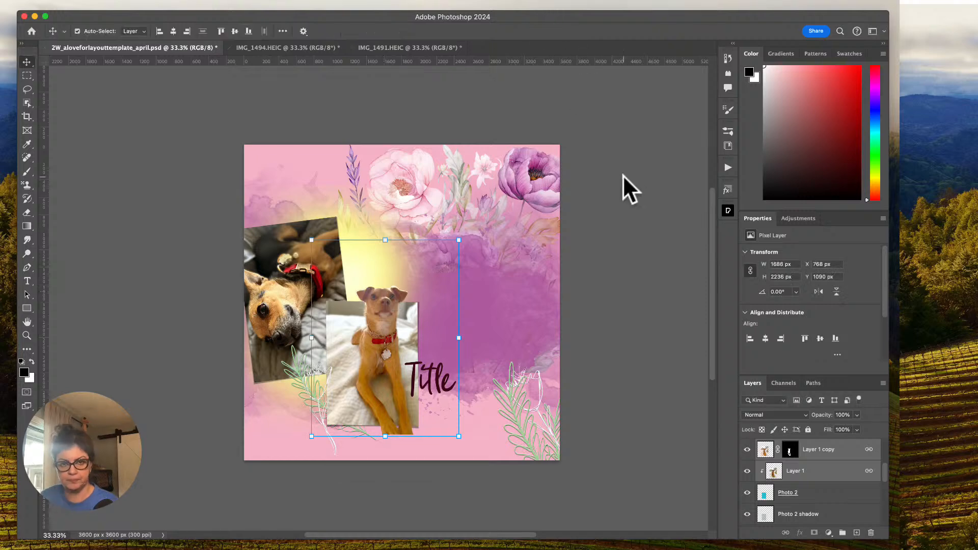
Make the mask layer below the glow layer the active layer.
key("super")
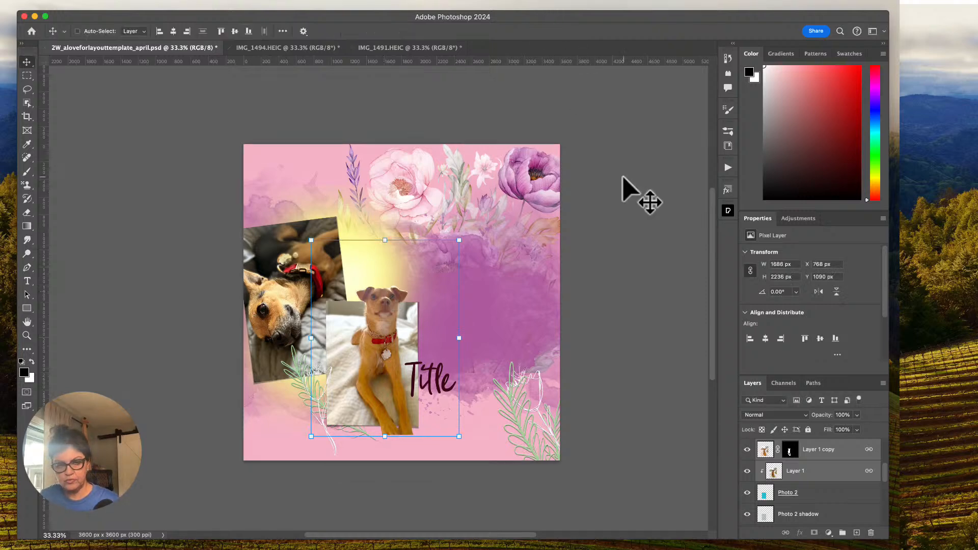
key("super+equal")
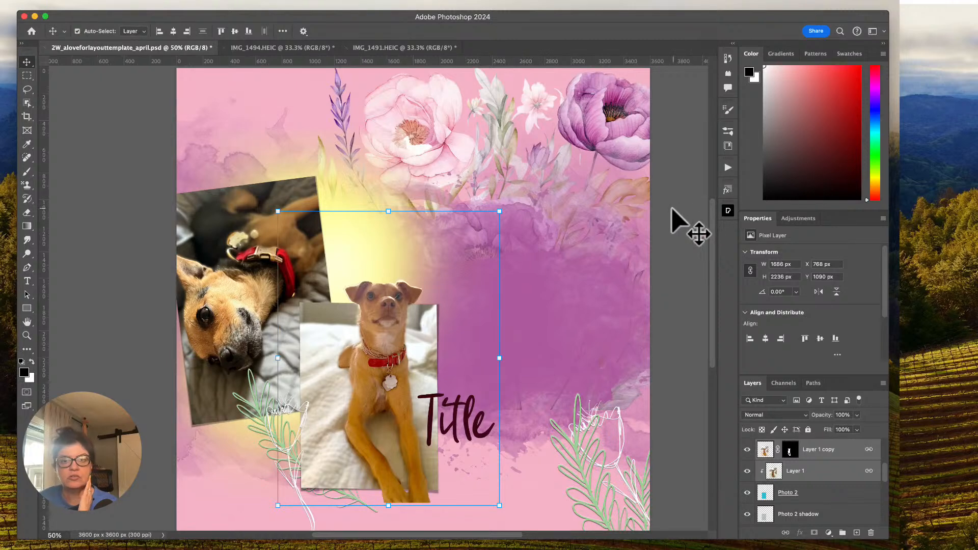
scroll(672, 209, "down", 3)
scroll(672, 209, "up", 3)
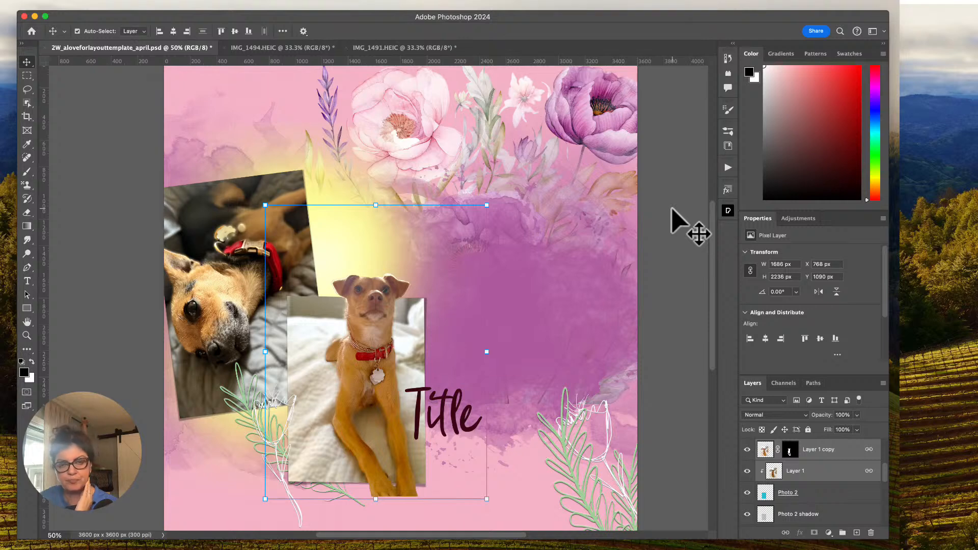
scroll(835, 504, "down", 3)
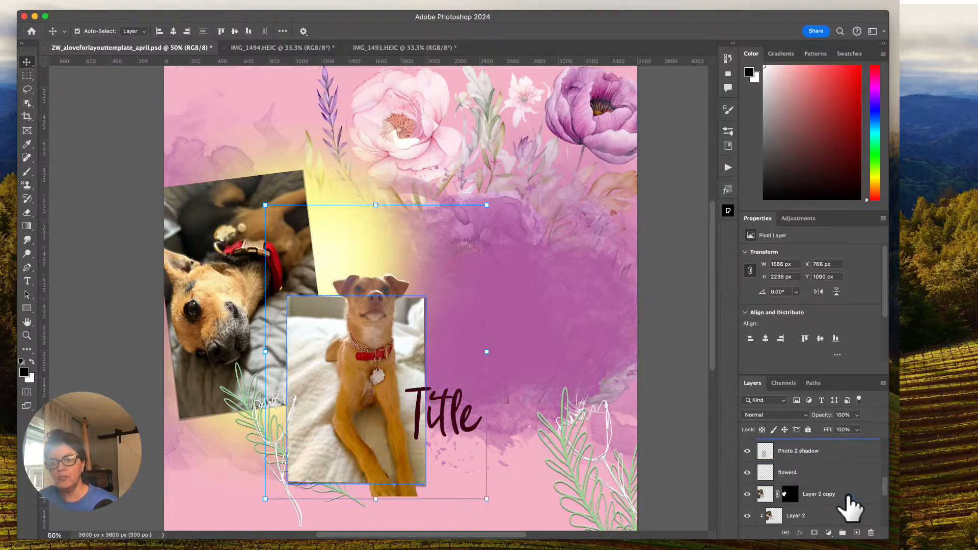
left_click(828, 495)
scroll(831, 505, "down", 3)
left_click(791, 517)
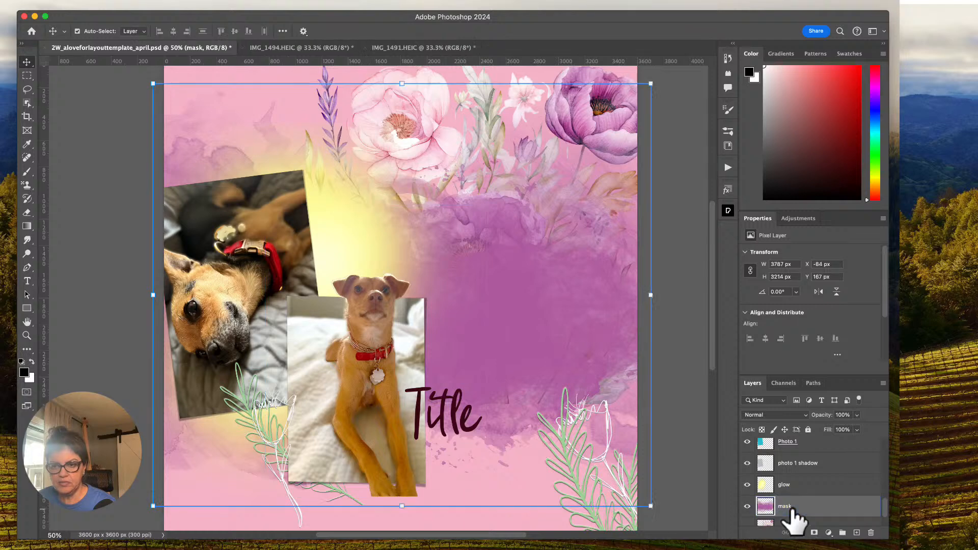
Close the IMG_1494.HEIC photo without saving its changes.
left_click(322, 46)
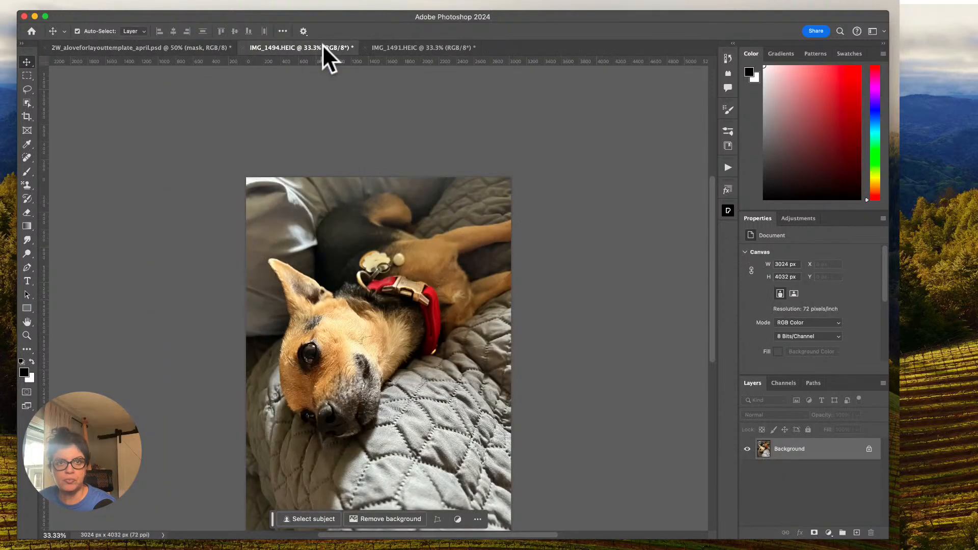
left_click(386, 49)
left_click(245, 48)
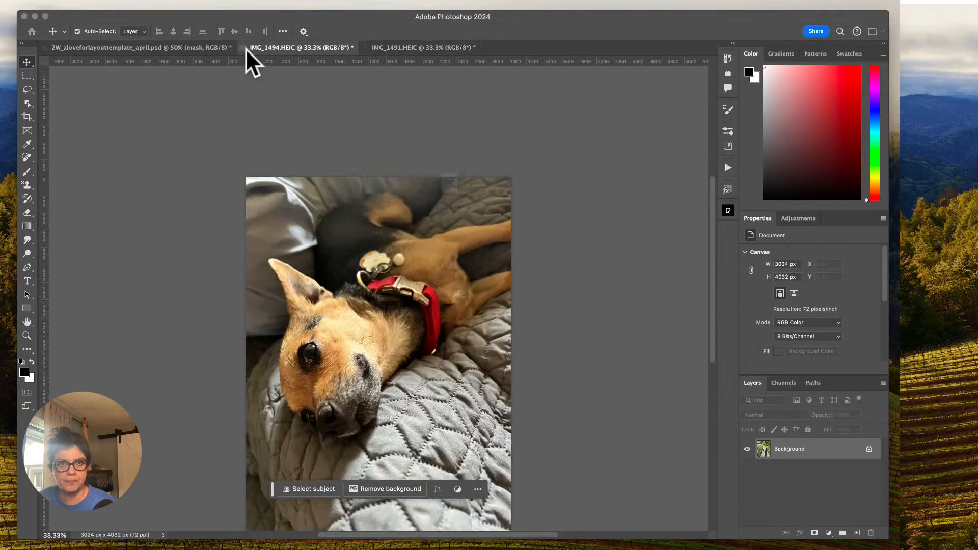
left_click(454, 225)
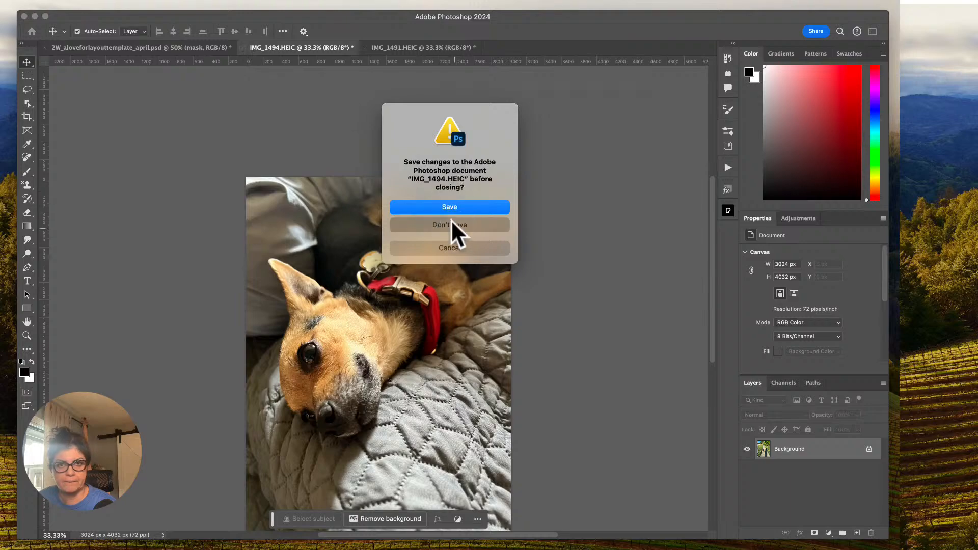
Bring the sidewalk photo from IMG_1491.HEIC into the template directly above the mask layer and shift it to about X 632, Y -516 px.
left_click_drag(261, 153, 439, 263)
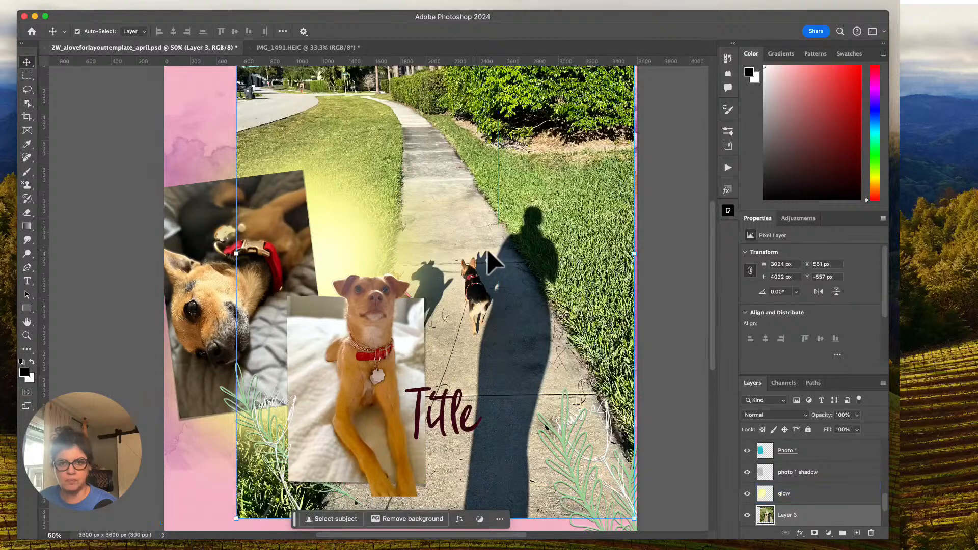
scroll(825, 493, "down", 2)
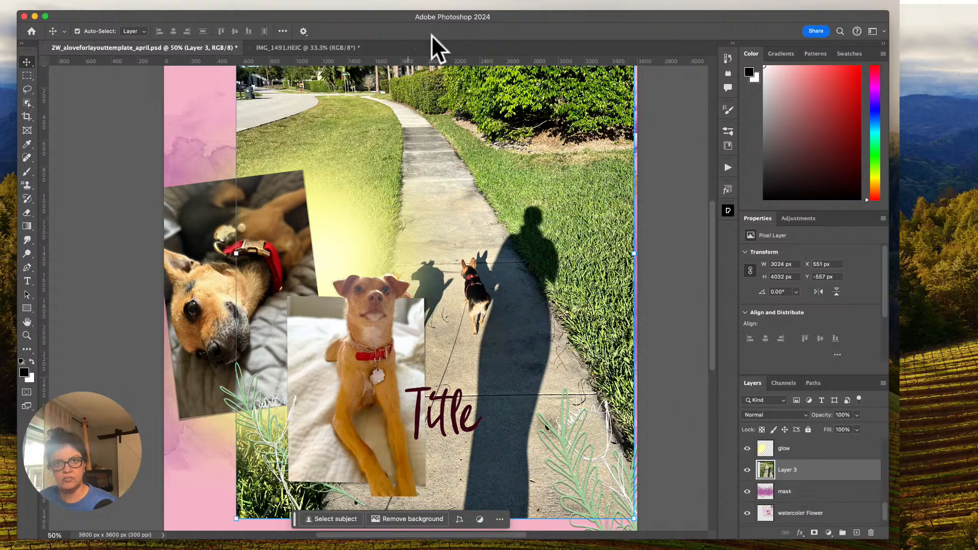
scroll(485, 158, "up", 3)
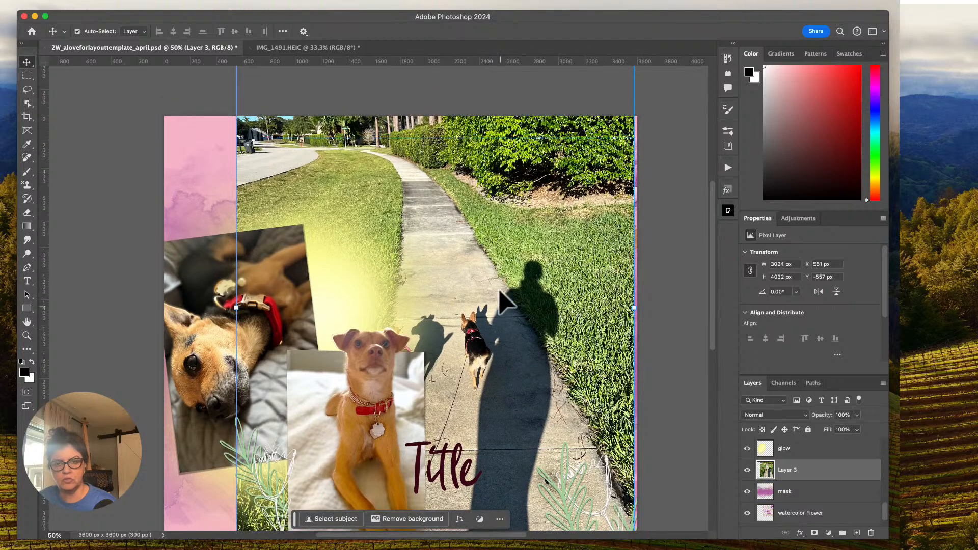
left_click_drag(498, 248, 509, 253)
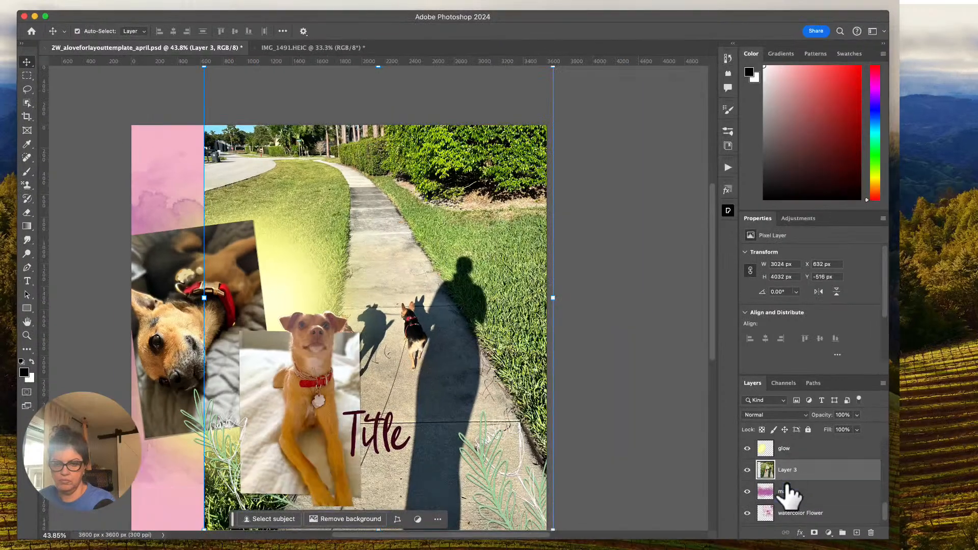
Clip the sidewalk photo to the mask layer and move it to about X 923, Y -706 px.
left_click(777, 479, "alt")
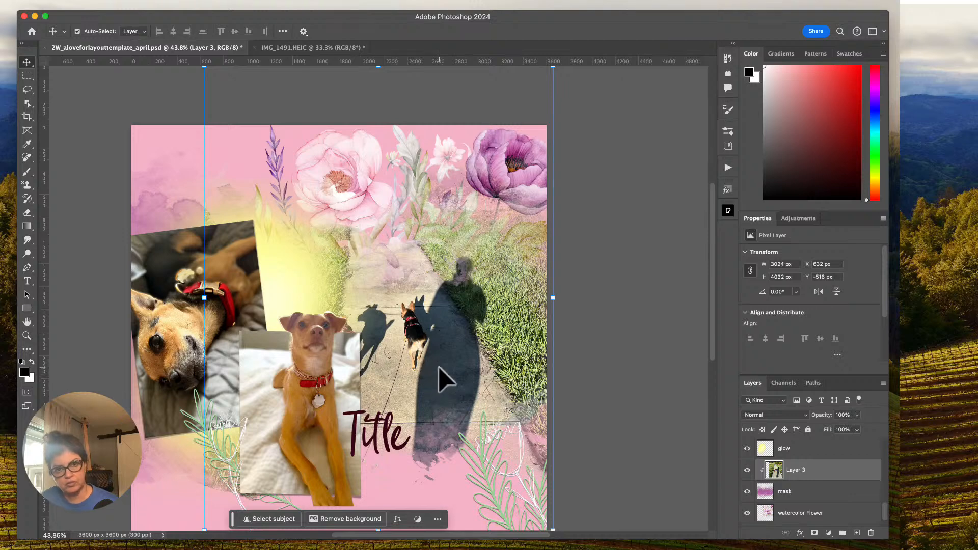
left_click_drag(407, 327, 449, 291)
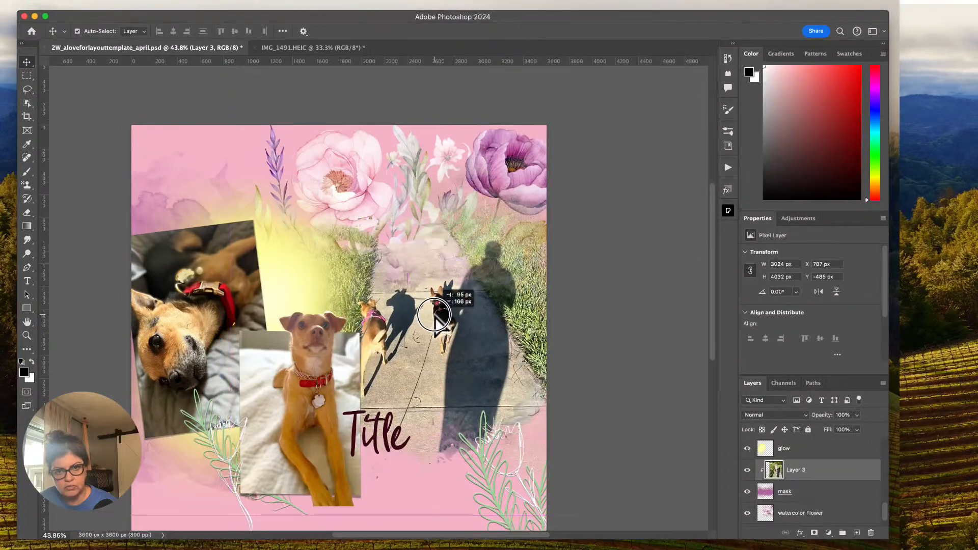
left_click(784, 491)
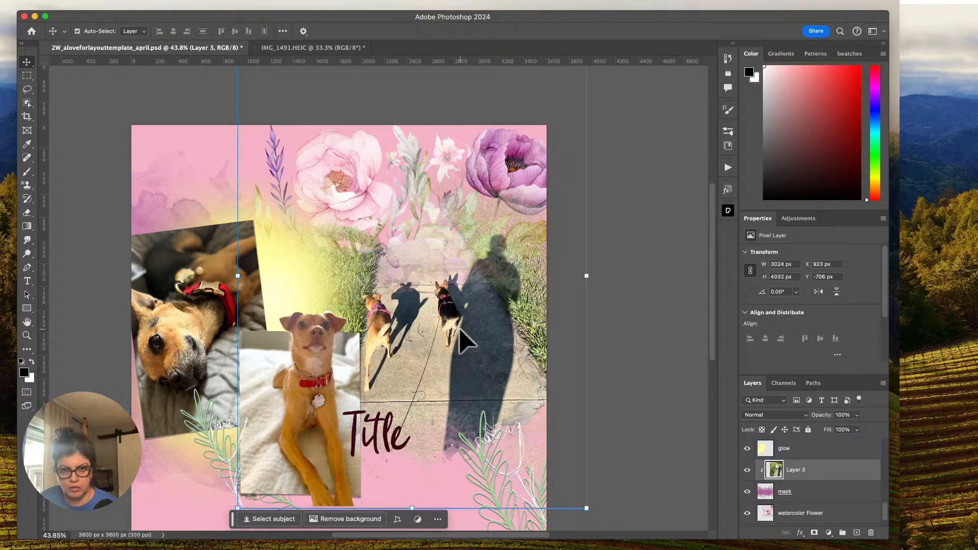
scroll(463, 340, "down", 3)
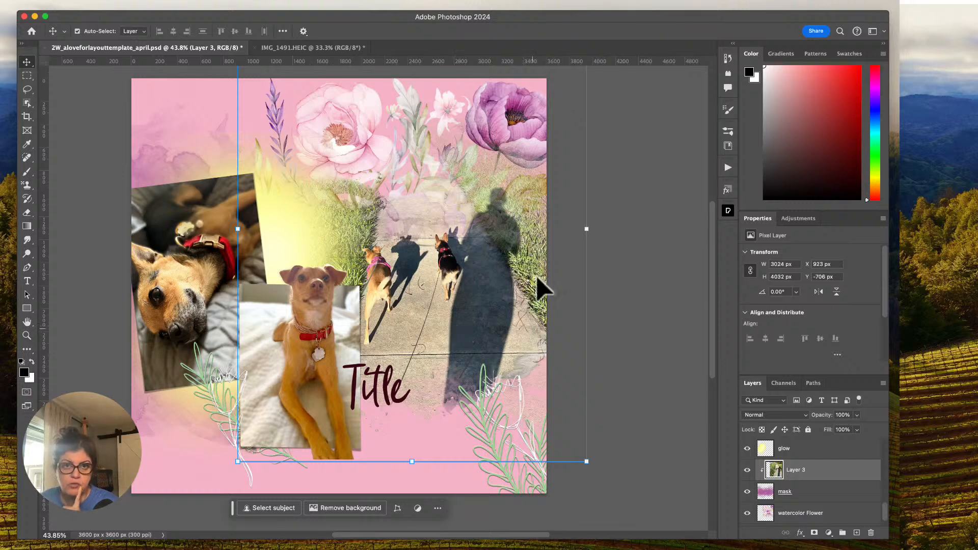
Close IMG_1491.HEIC without saving its changes, and save the scrapbook template file.
left_click(266, 46)
left_click(254, 47)
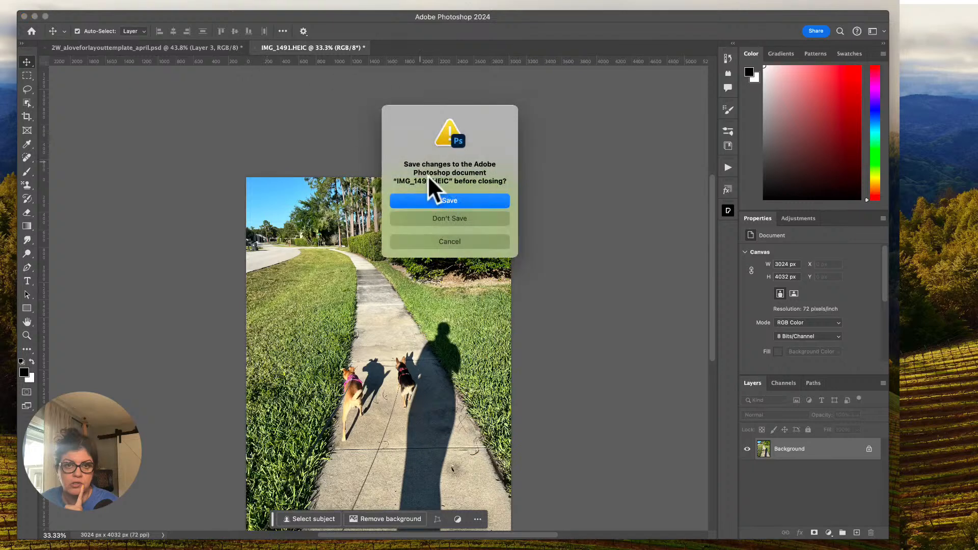
left_click(448, 218)
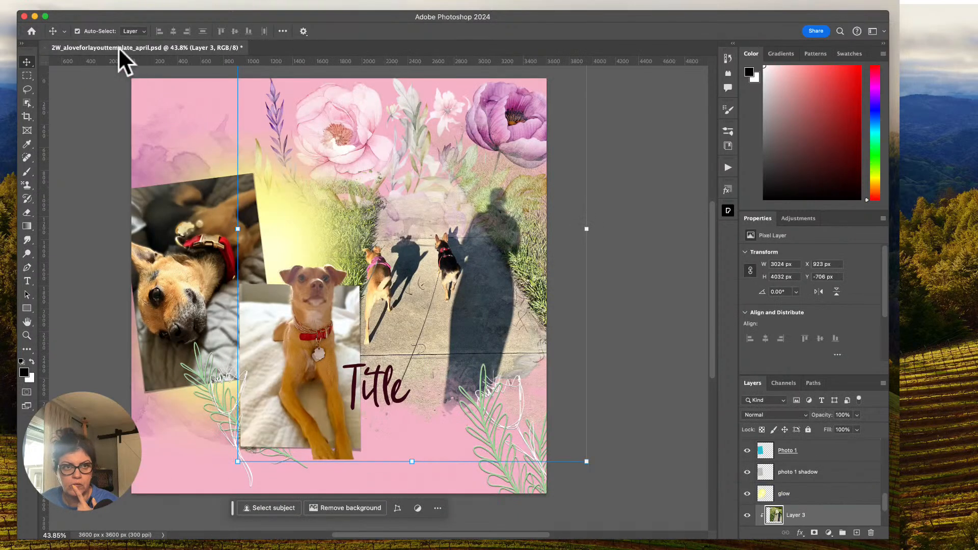
left_click(102, 4)
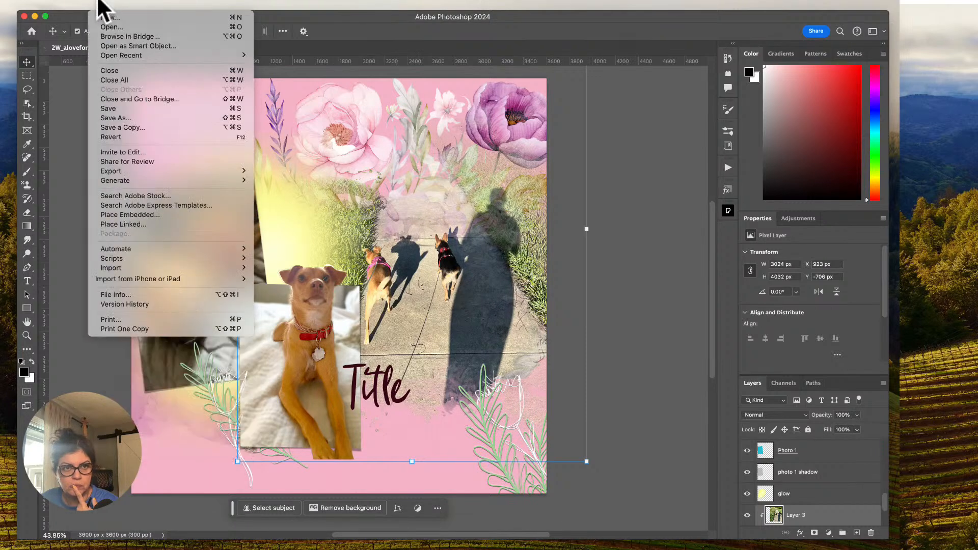
left_click(113, 108)
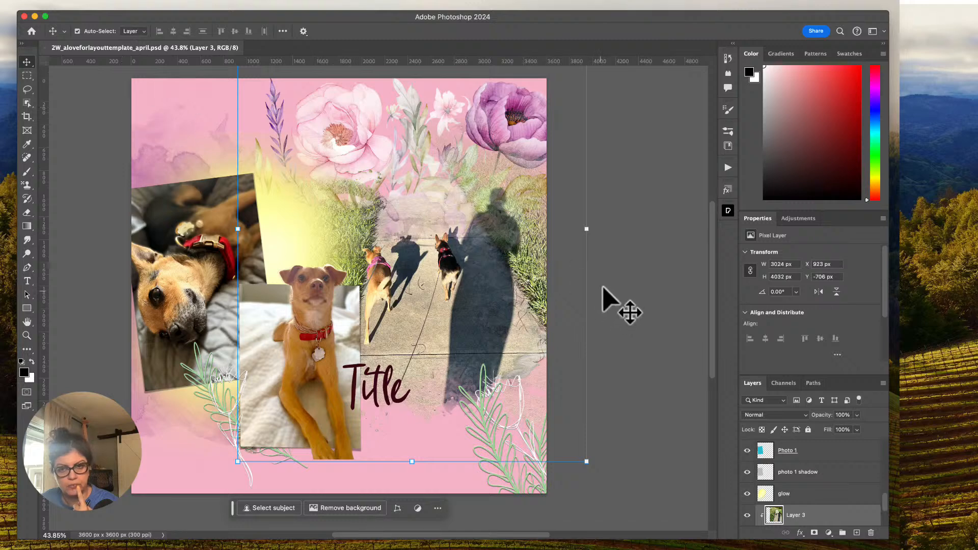
scroll(604, 273, "up", 1)
scroll(604, 273, "left", 1)
scroll(604, 273, "down", 1)
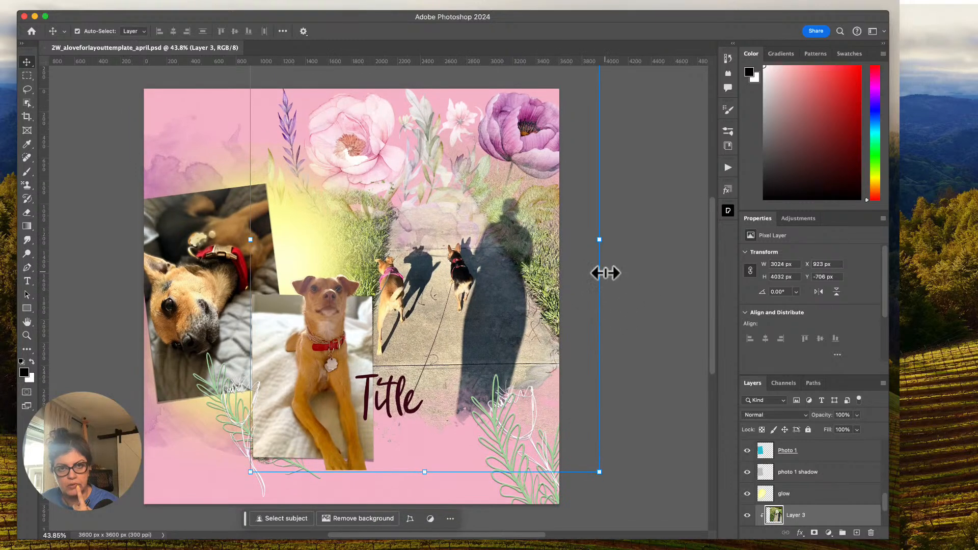
left_click(385, 545)
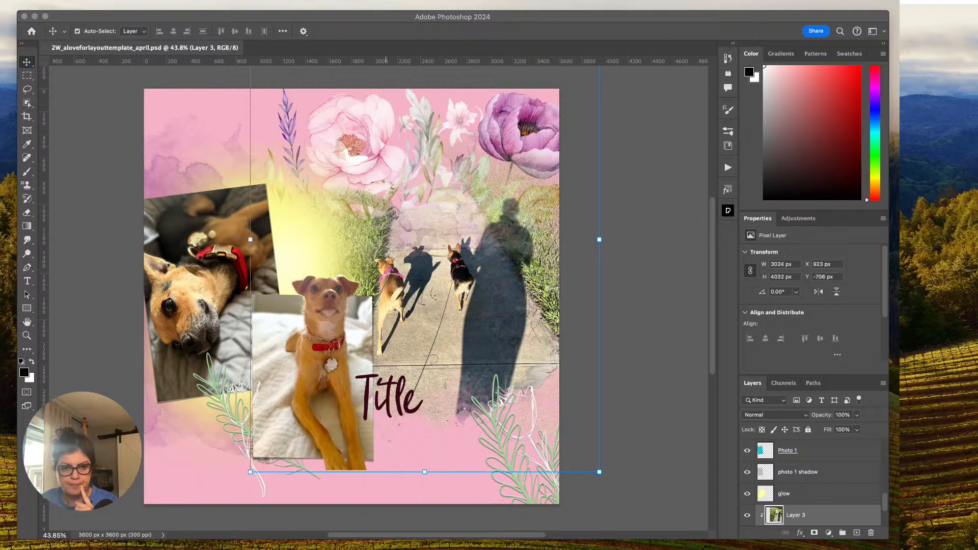
left_click(45, 174)
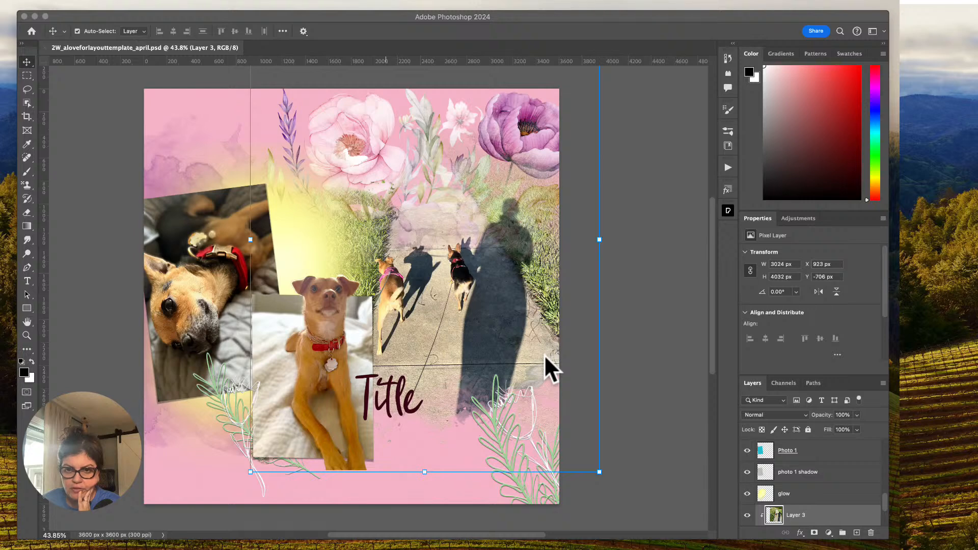
Open 2W_Bloom_paper11.jpg, bring the paper into the template just above the background layer, and enlarge it to about 3718 px square covering the page.
left_click(545, 276)
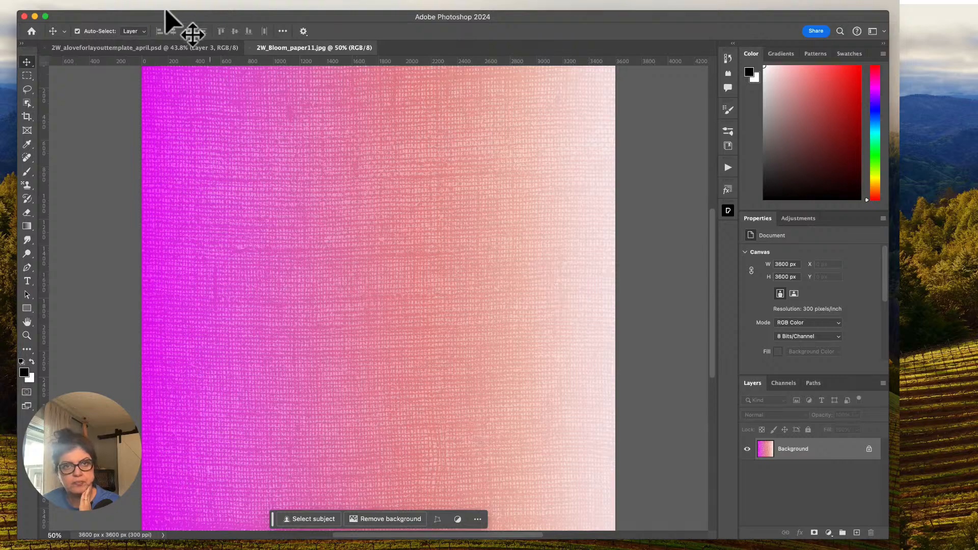
left_click(146, 48)
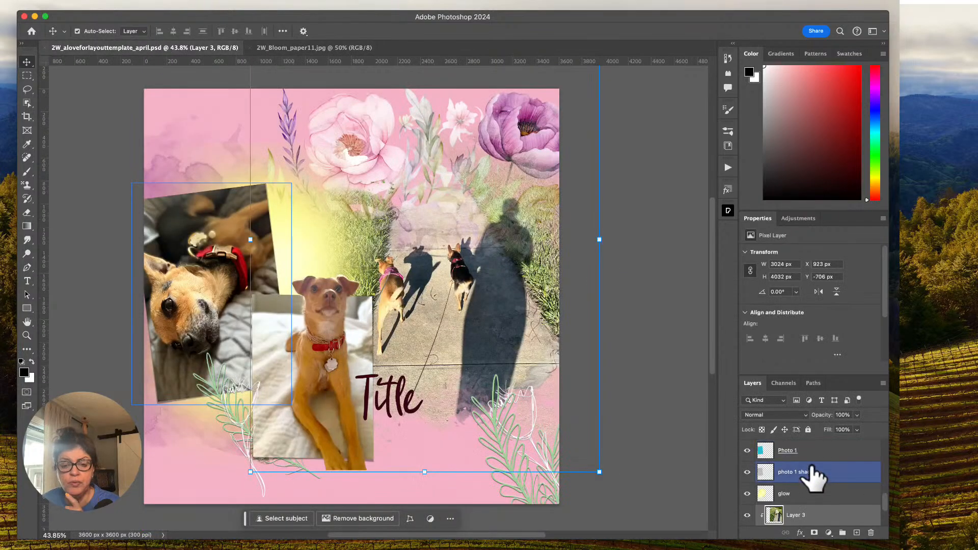
left_click(792, 515)
left_click(514, 112)
left_click(316, 47)
left_click_drag(197, 87, 301, 234)
left_click_drag(556, 502, 569, 515)
left_click(550, 31)
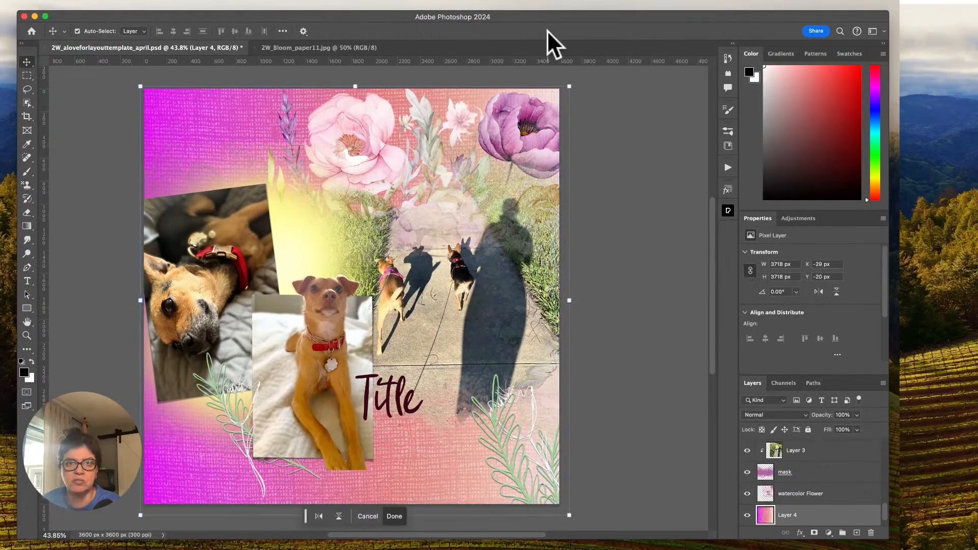
Hide the Contextual Task Bar.
left_click(349, 2)
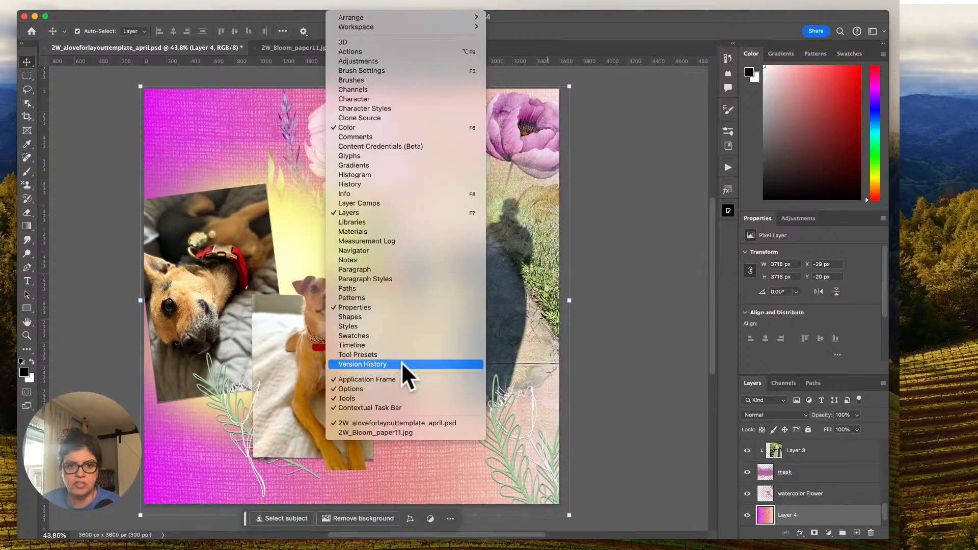
left_click(381, 407)
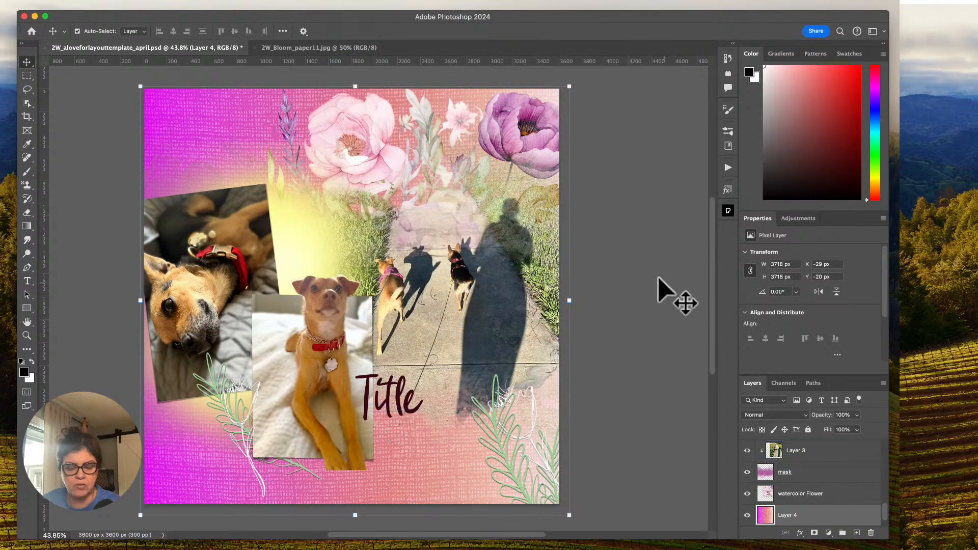
scroll(657, 285, "up", 4)
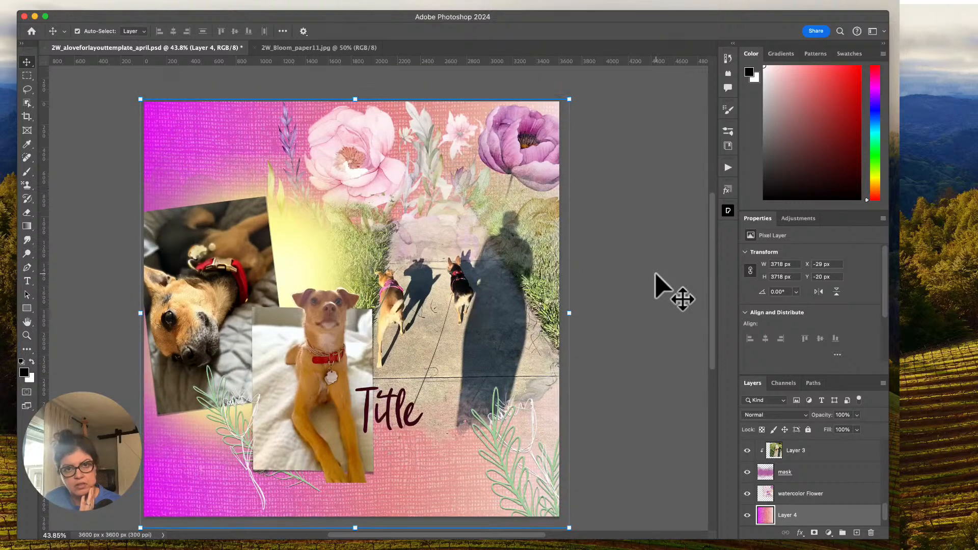
scroll(657, 285, "down", 1)
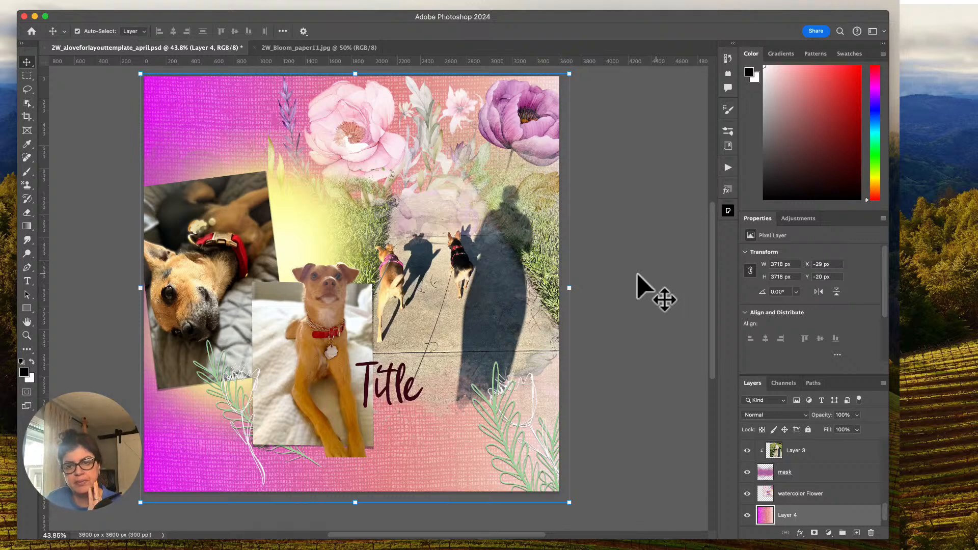
Adjust the sidewalk photo with Hue/Saturation, using a hue of about +14 and a saturation of +25.
left_click(795, 450)
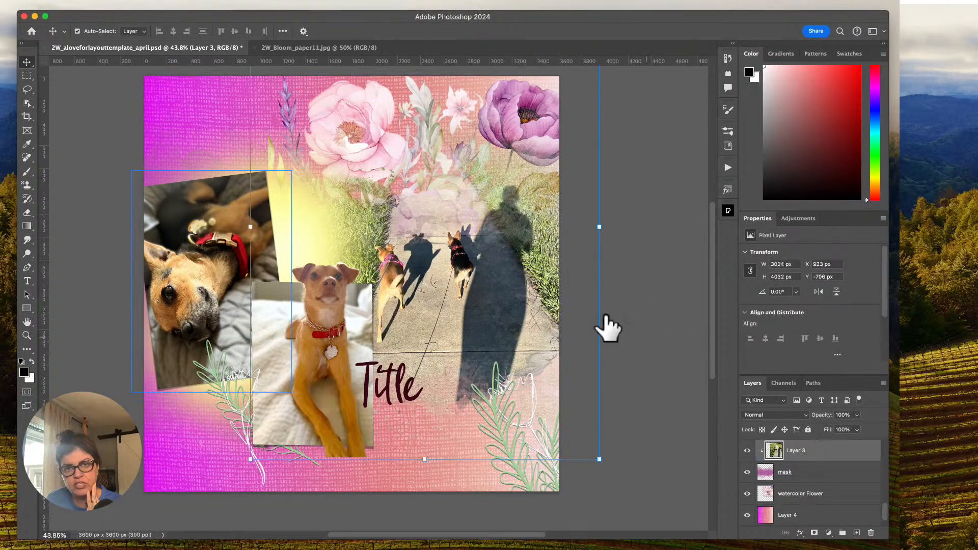
left_click(151, 1)
mouse_move(179, 34)
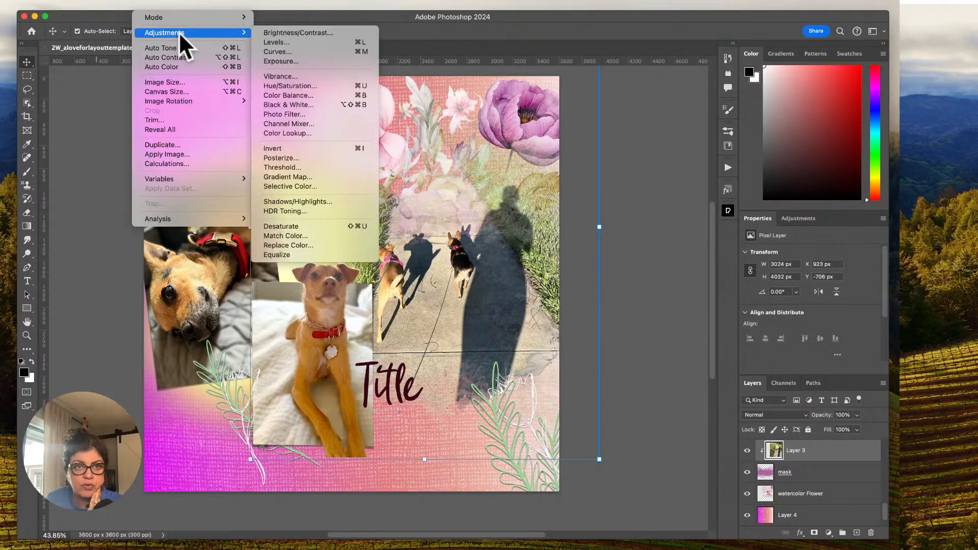
left_click(325, 86)
left_click_drag(658, 209, 667, 181)
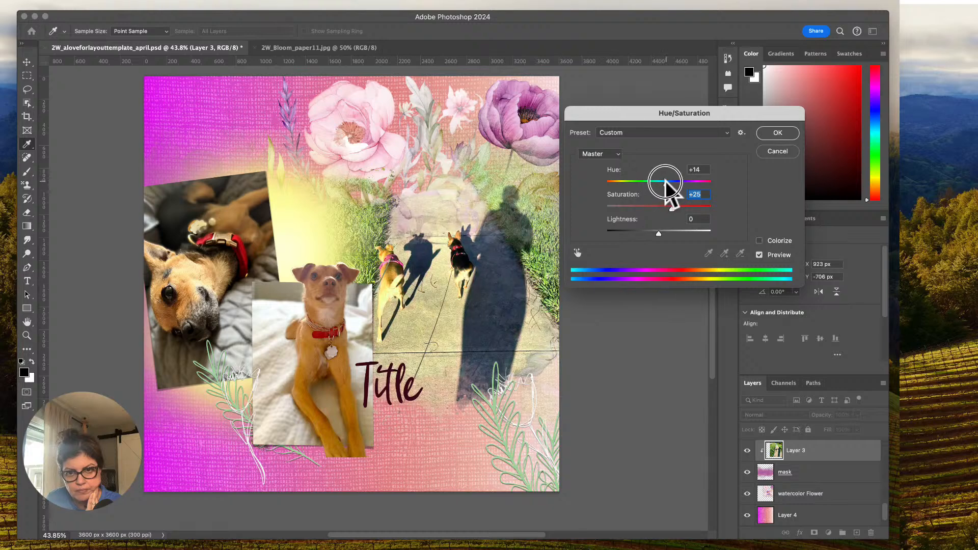
left_click(776, 133)
key("v")
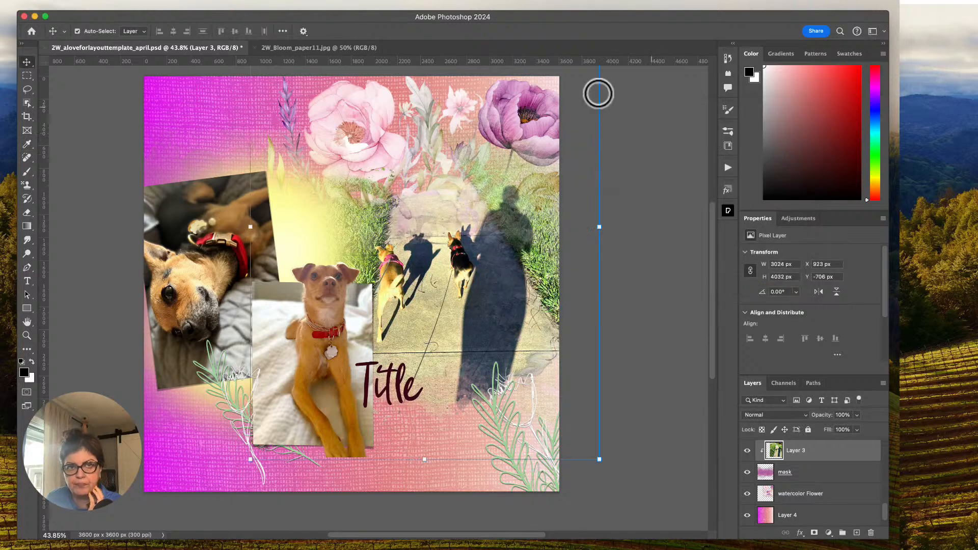
left_click(151, 1)
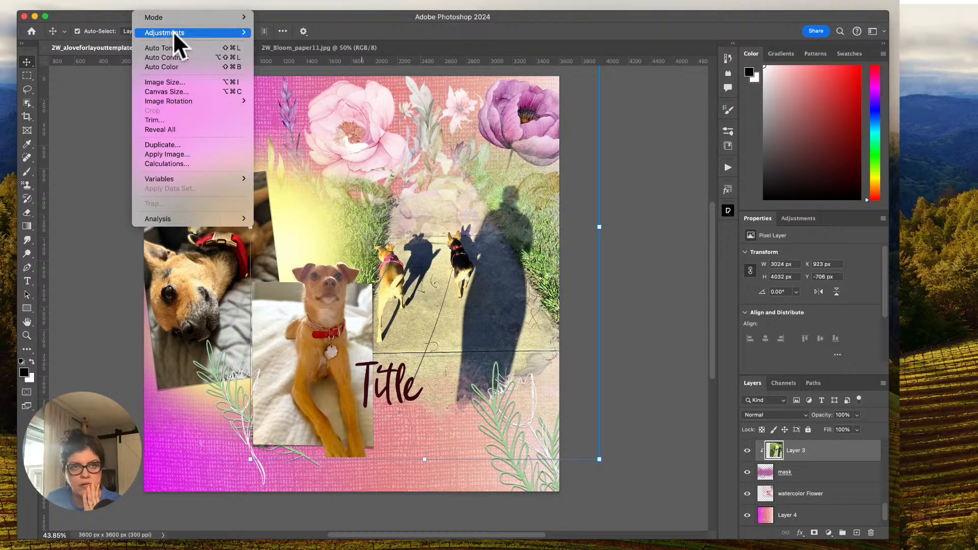
mouse_move(173, 31)
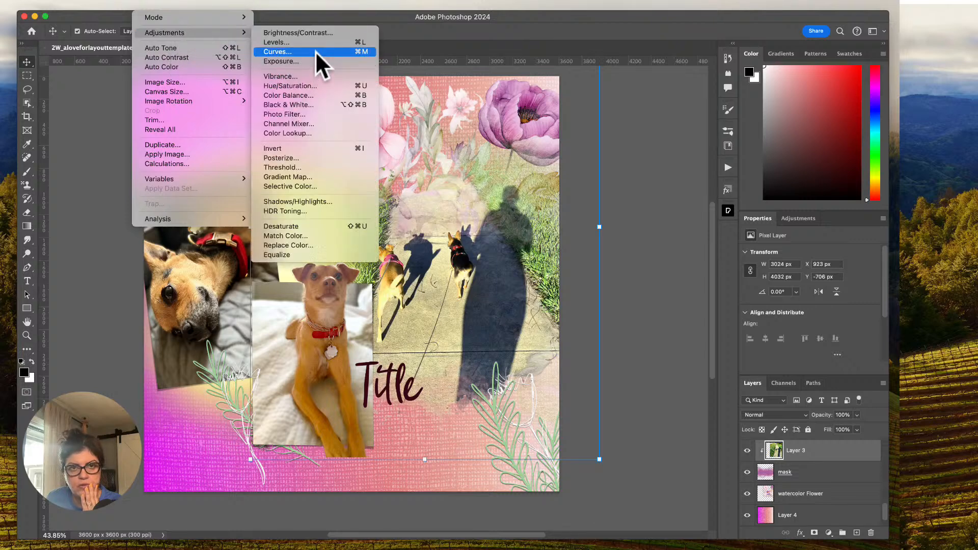
left_click(316, 43)
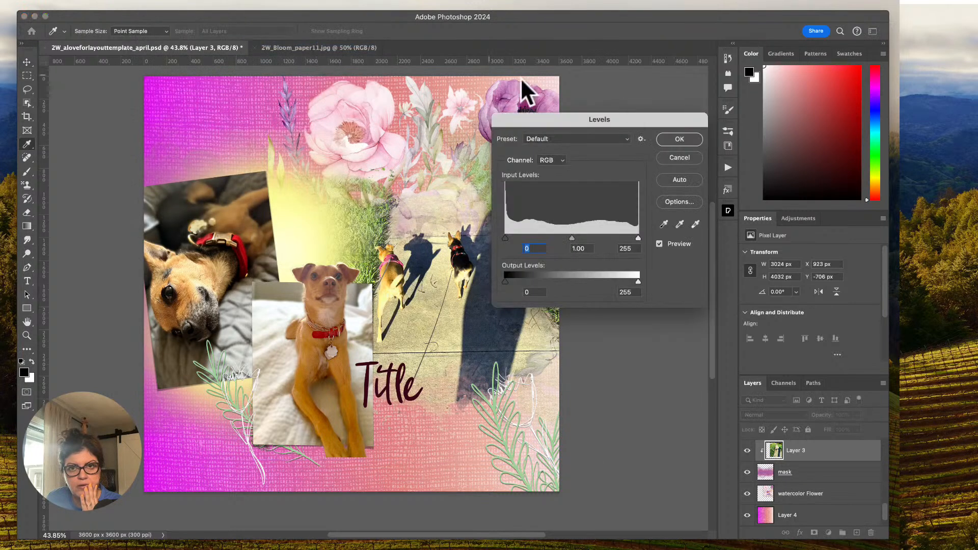
left_click(679, 139)
Reshape the sidewalk photo's Green channel with Curves, setting input 148 to output 160 and adding one lower and one upper curve point.
left_click(151, 2)
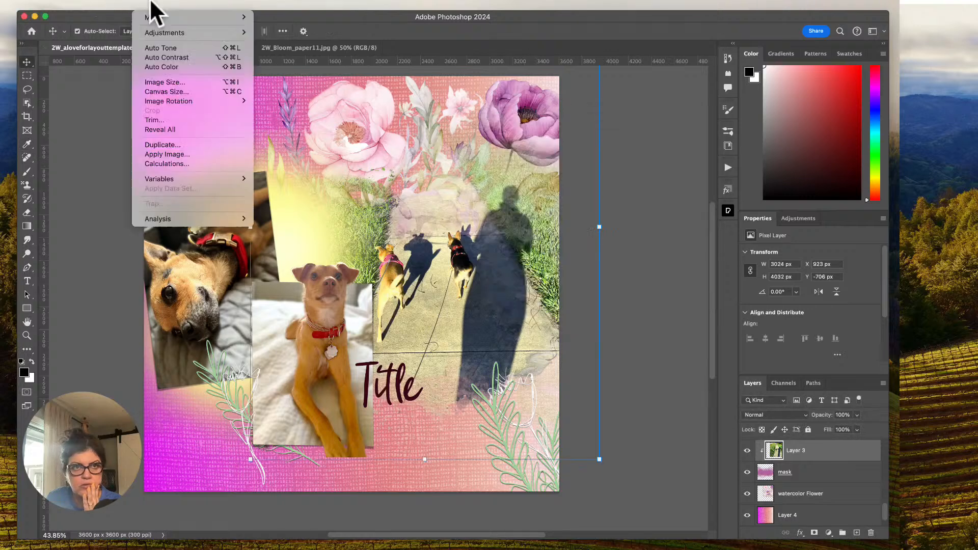
mouse_move(170, 32)
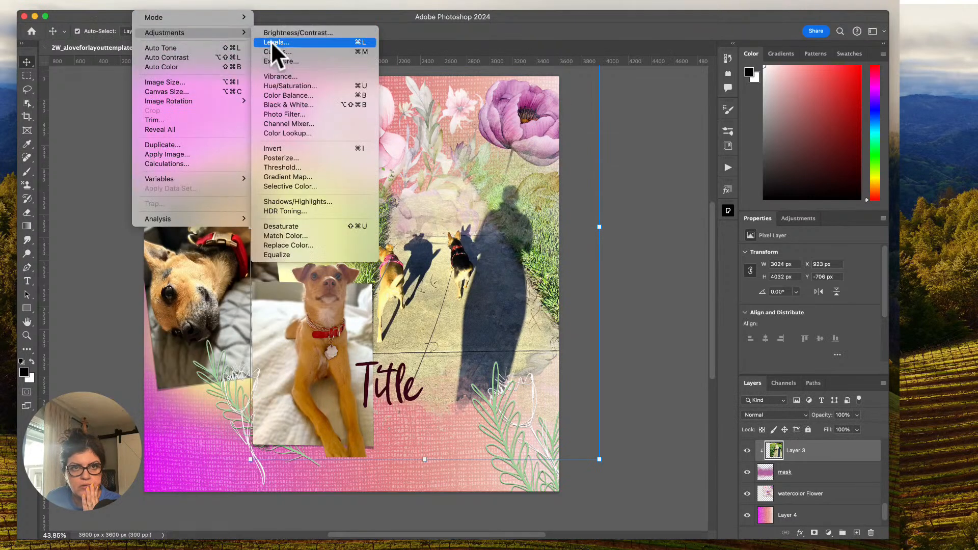
left_click(275, 51)
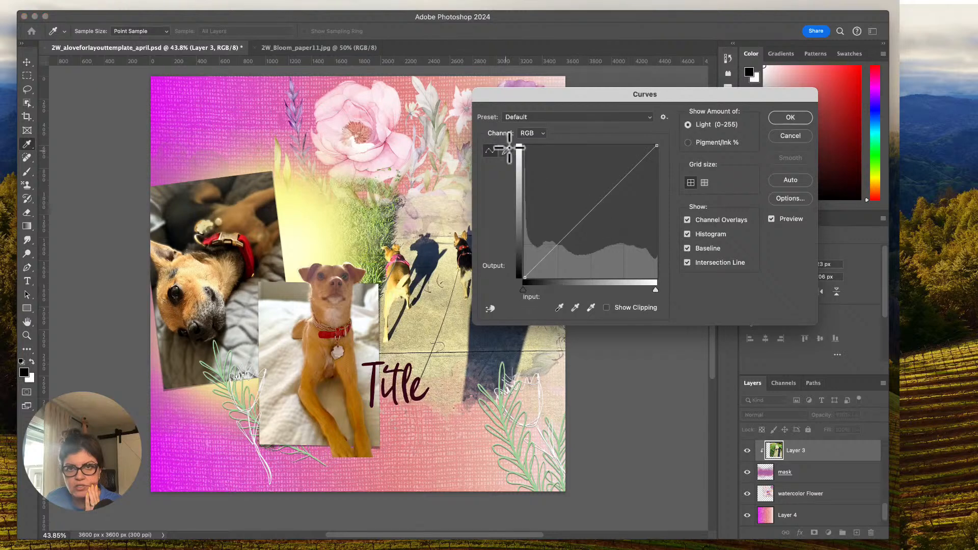
left_click(532, 133)
left_click(533, 154)
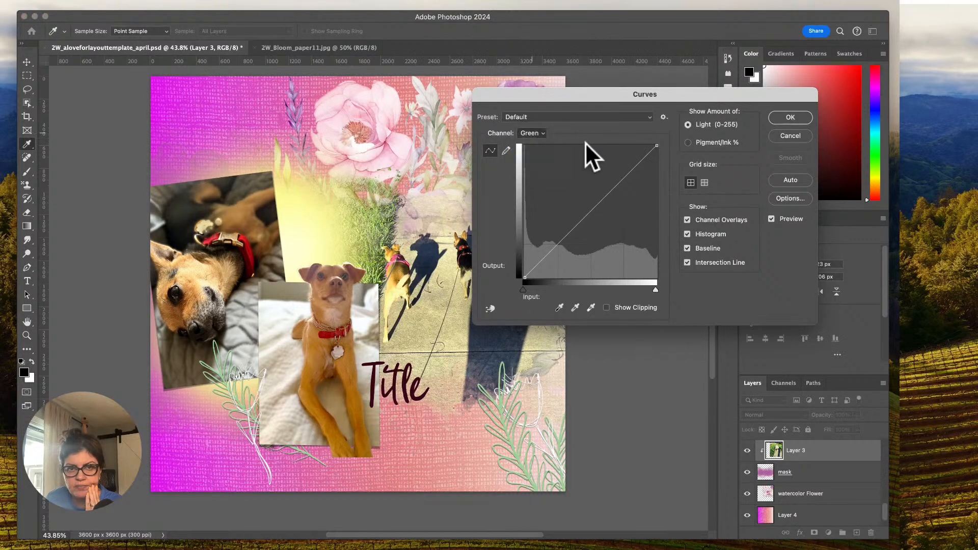
mouse_move(605, 197)
left_mouse_down()
mouse_move(596, 186)
mouse_move(601, 195)
left_mouse_up()
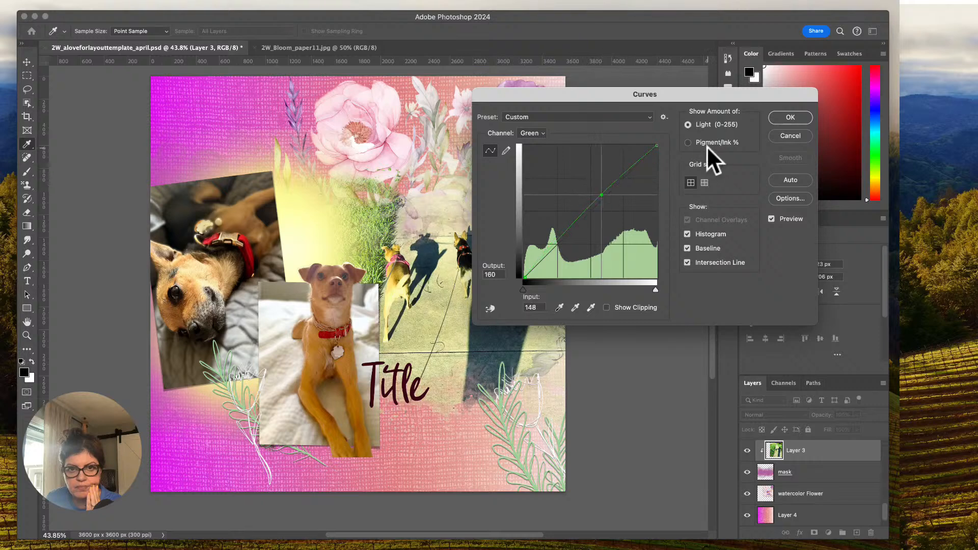
left_click(565, 238)
left_click_drag(632, 164, 625, 166)
left_click(771, 118)
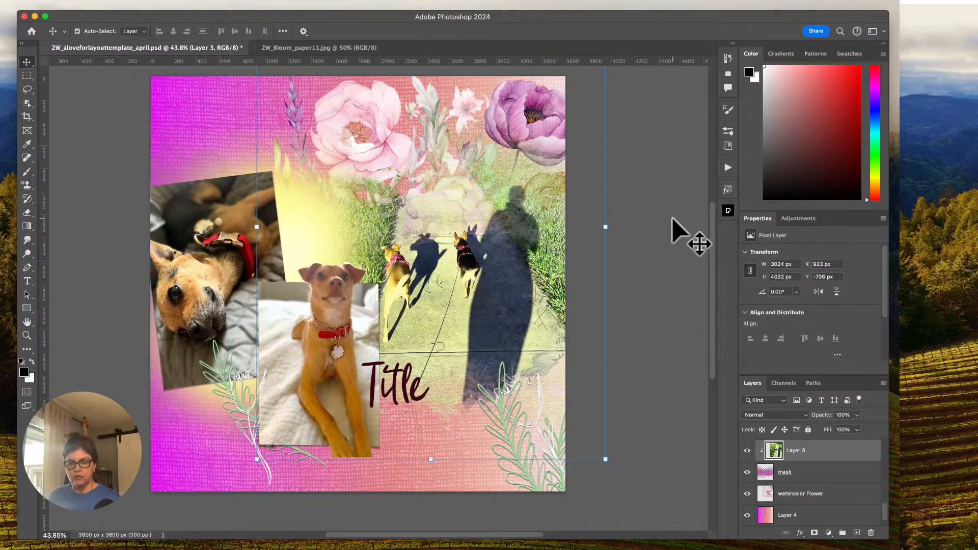
Select the Title text layer and examine its character settings.
scroll(814, 484, "up", 5)
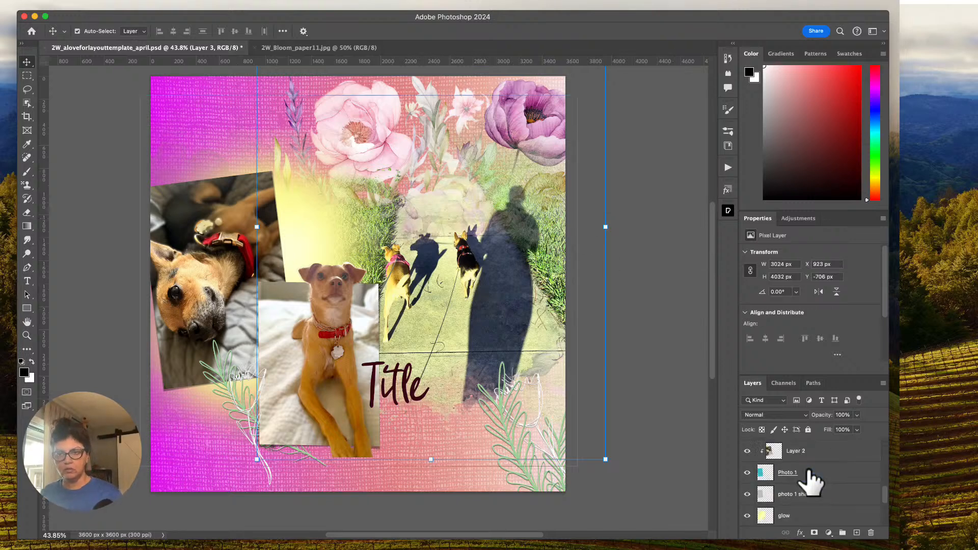
left_click(808, 470)
left_click(780, 448)
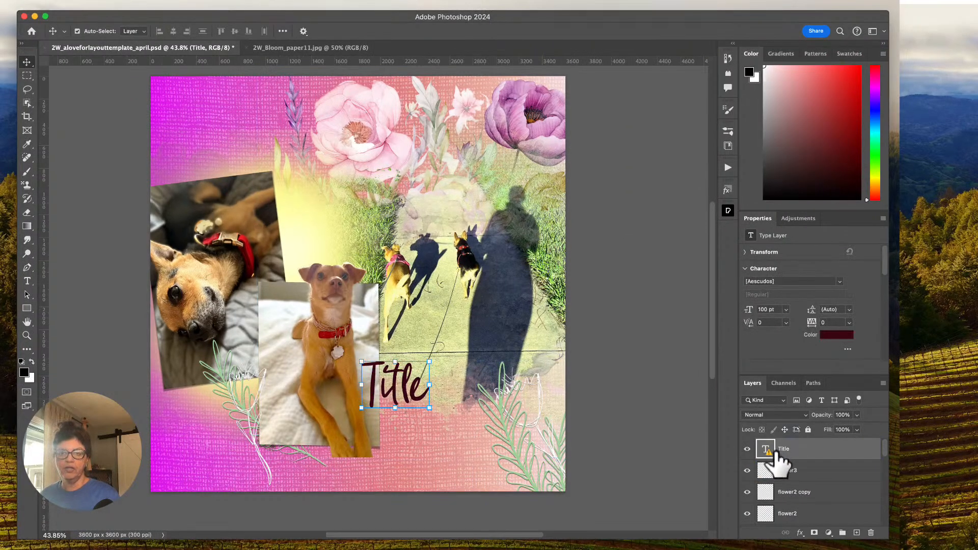
mouse_move(777, 455)
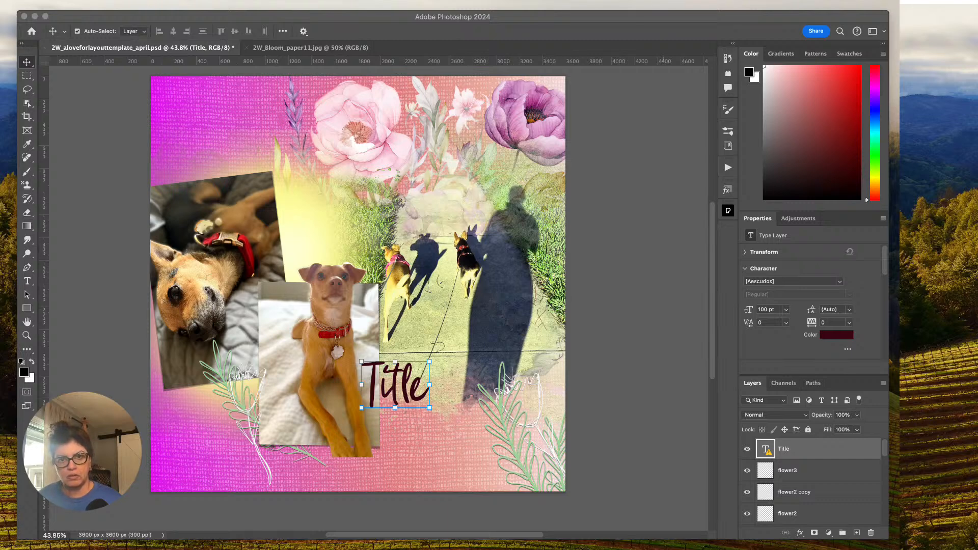
key("super+Tab")
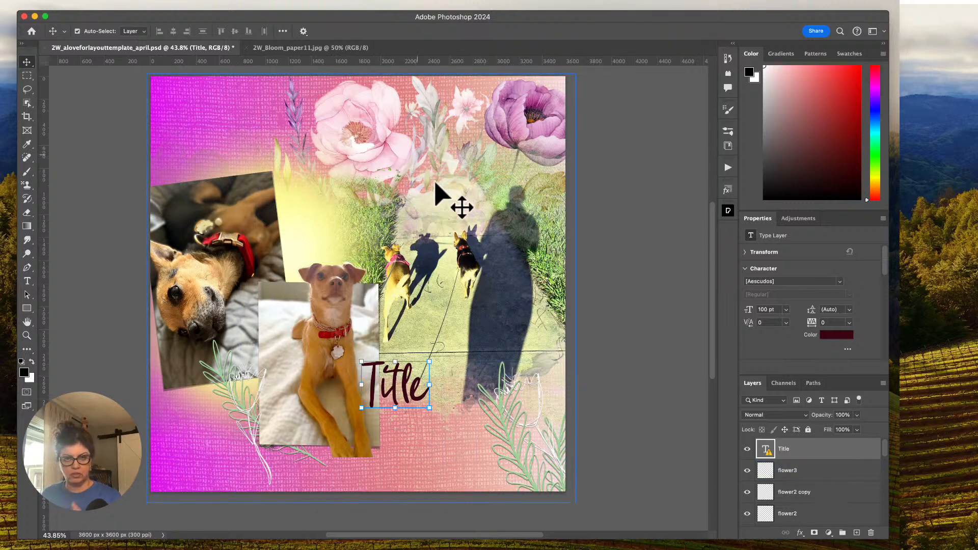
scroll(829, 490, "down", 10)
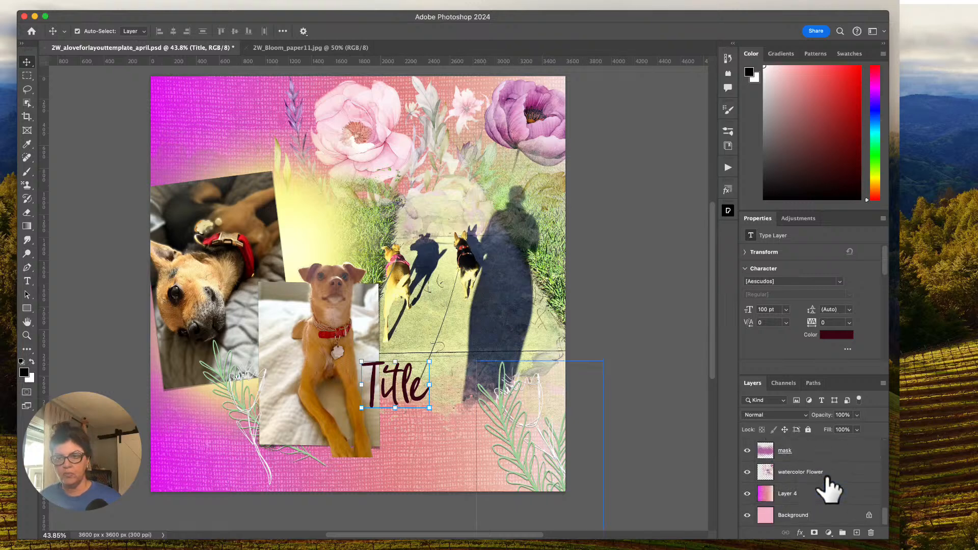
scroll(829, 490, "up", 5)
scroll(829, 490, "down", 5)
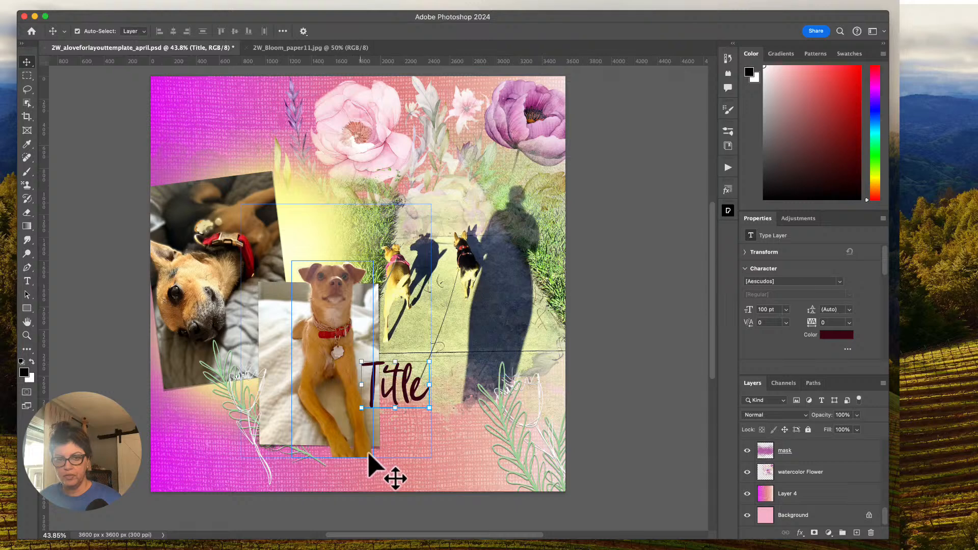
scroll(799, 492, "up", 5)
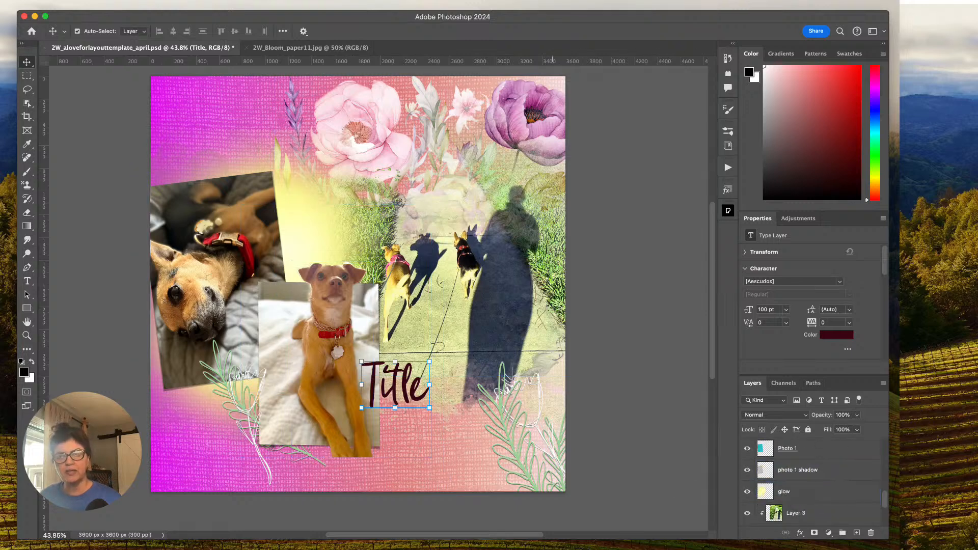
left_click(414, 548)
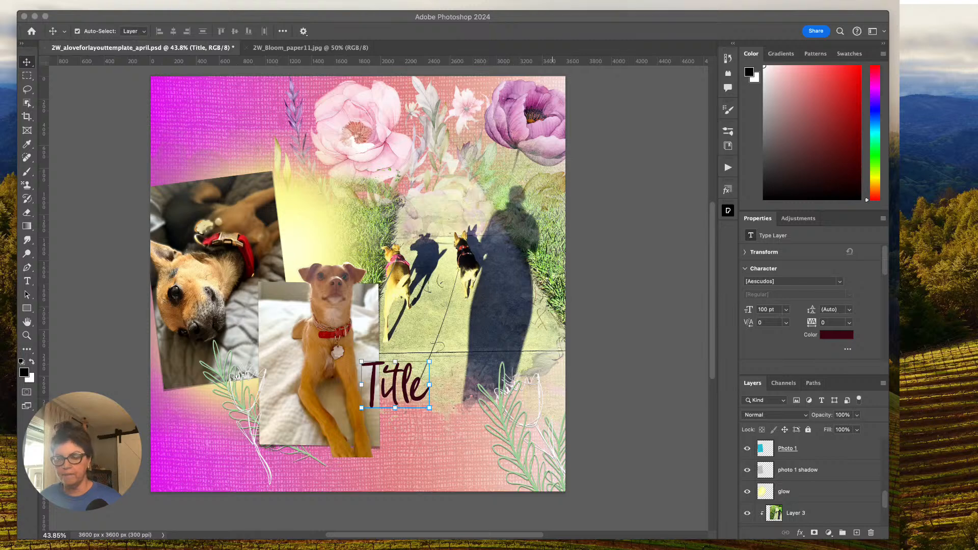
left_click(395, 548)
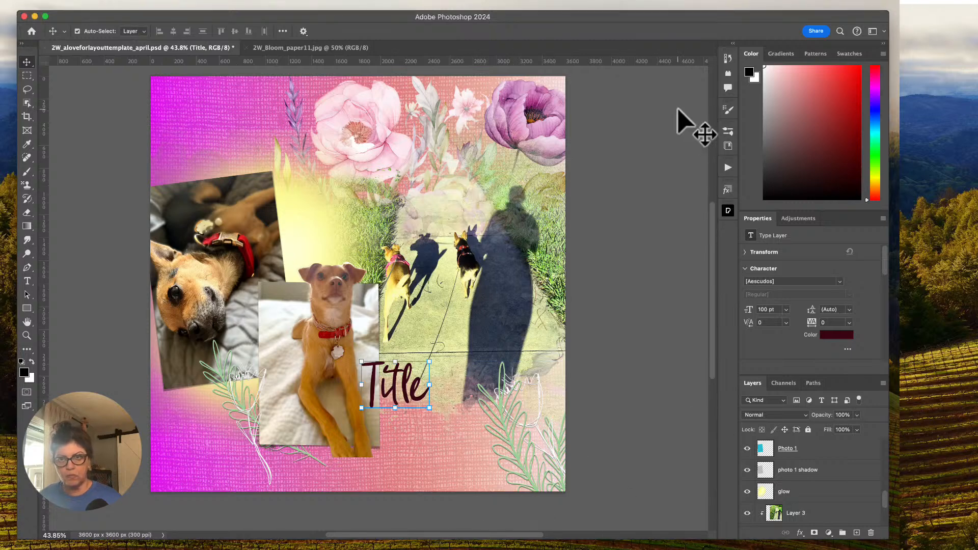
Add a new blank layer directly above the watercolor Flower layer.
scroll(850, 497, "down", 5)
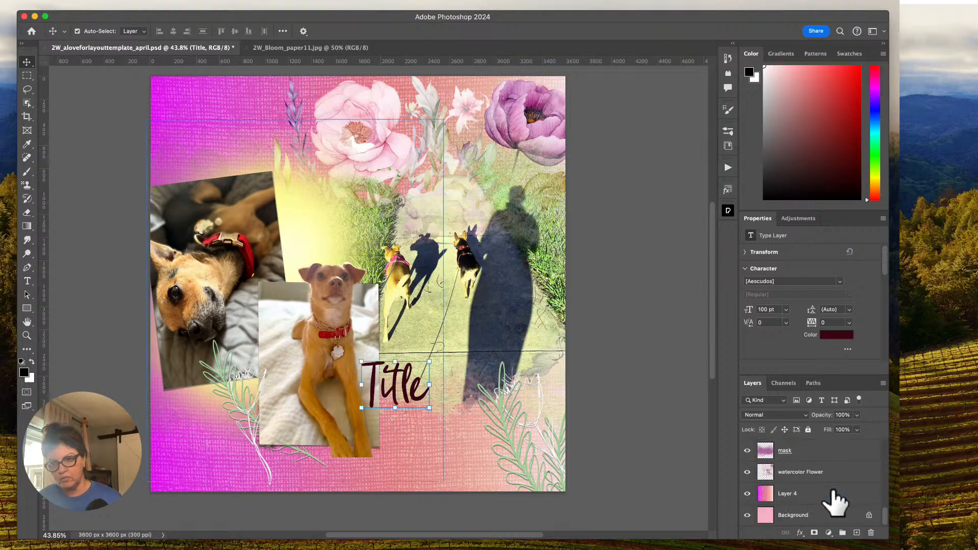
left_click(794, 494)
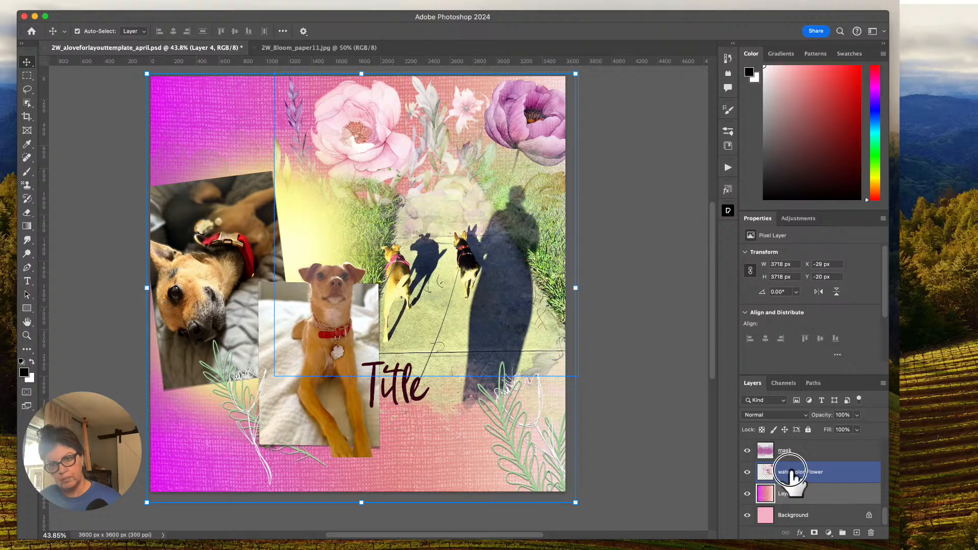
left_click(793, 476)
left_click(856, 532)
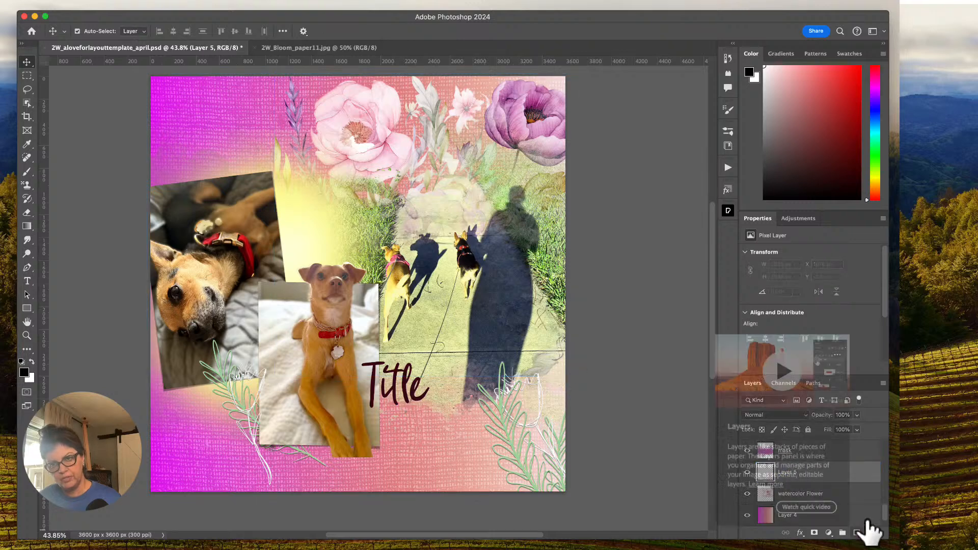
Choose a bright green, make it the foreground color, and replace it with the nearest in-gamut green.
left_click(872, 146)
left_click(827, 80)
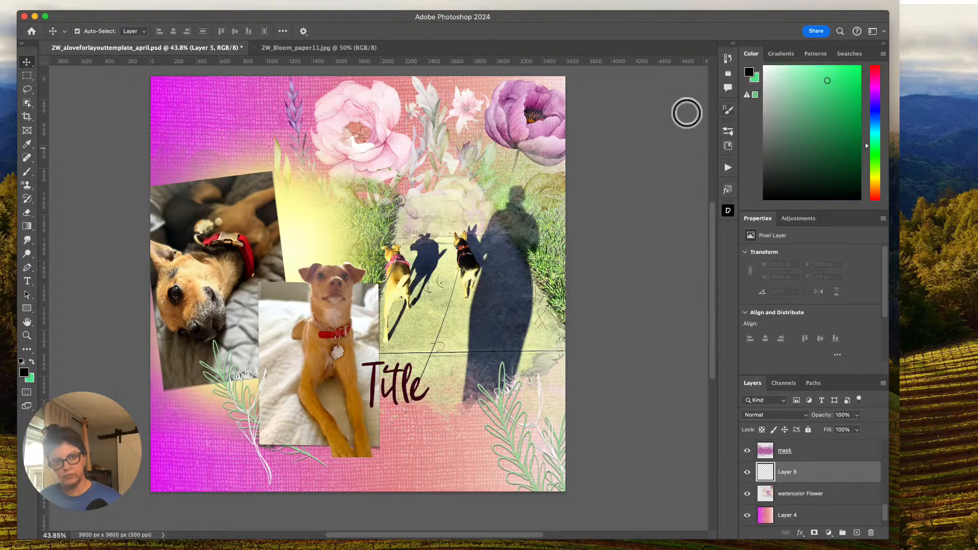
key("x")
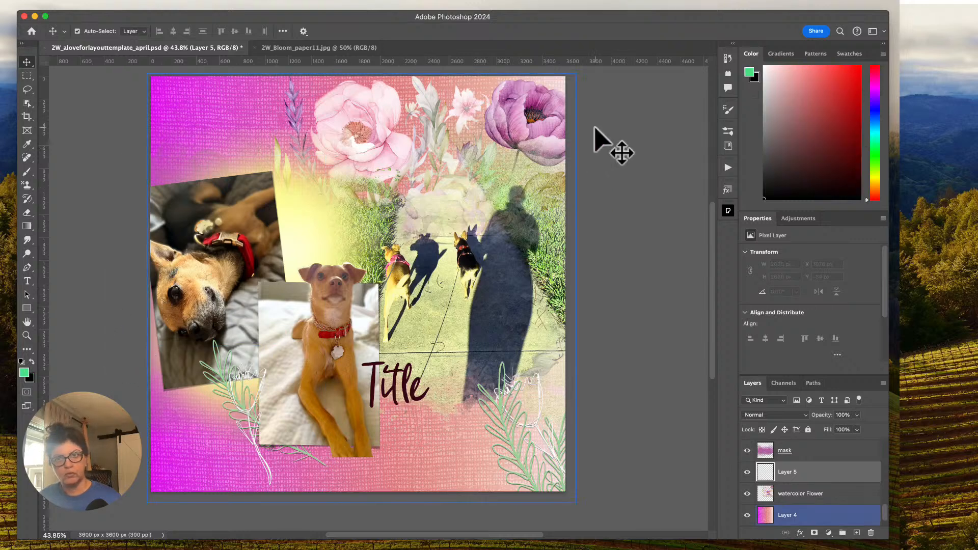
left_click(749, 71)
left_click(746, 94)
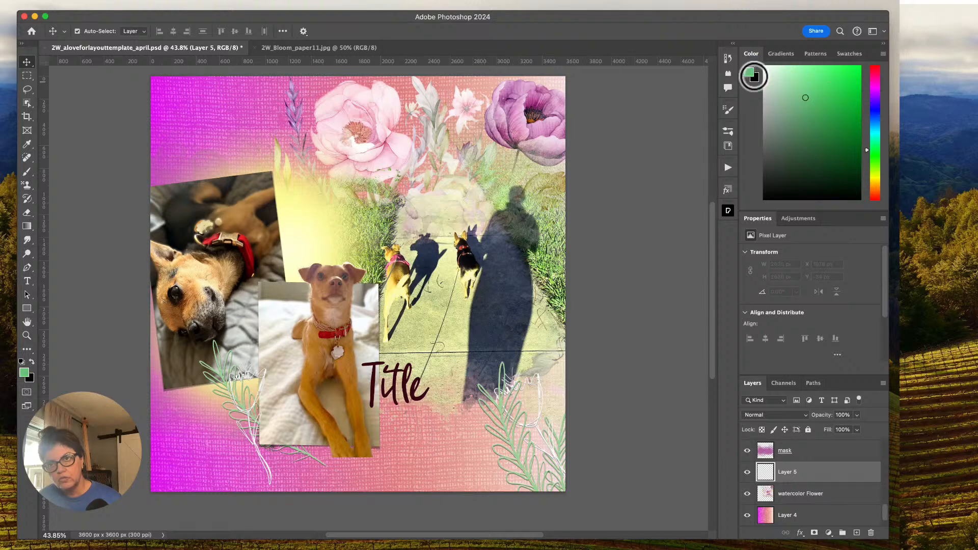
Change the foreground color to a lighter green and swap it for its nearest in-gamut match.
left_click(811, 80)
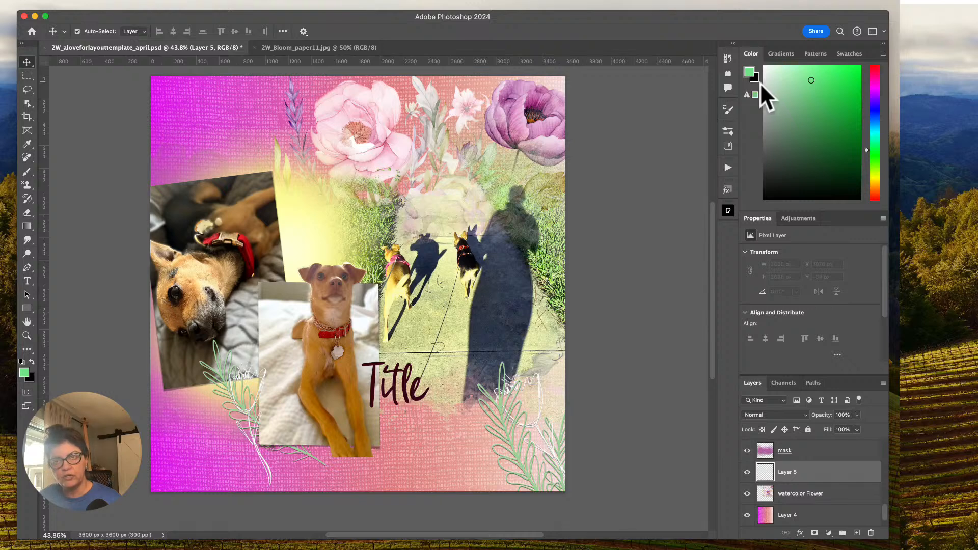
left_click(822, 79)
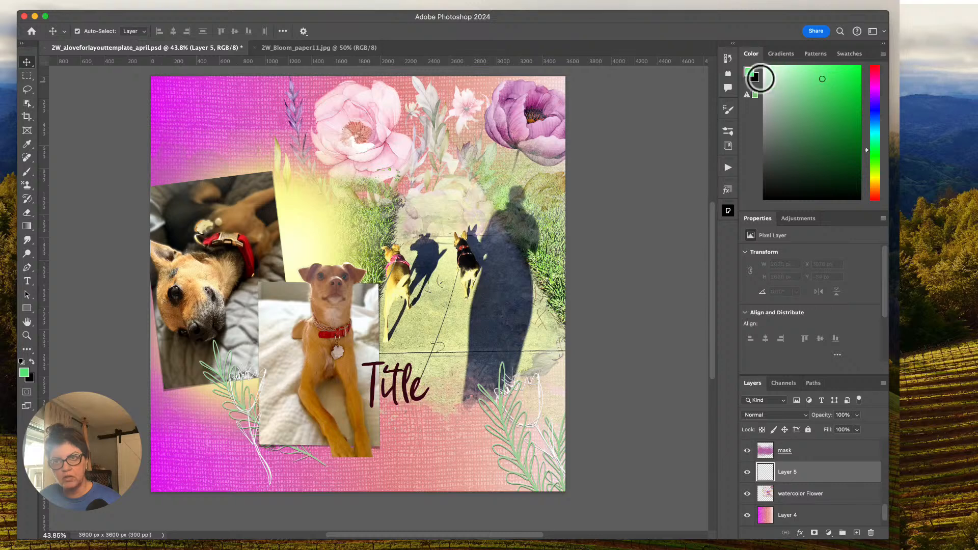
left_click(793, 77)
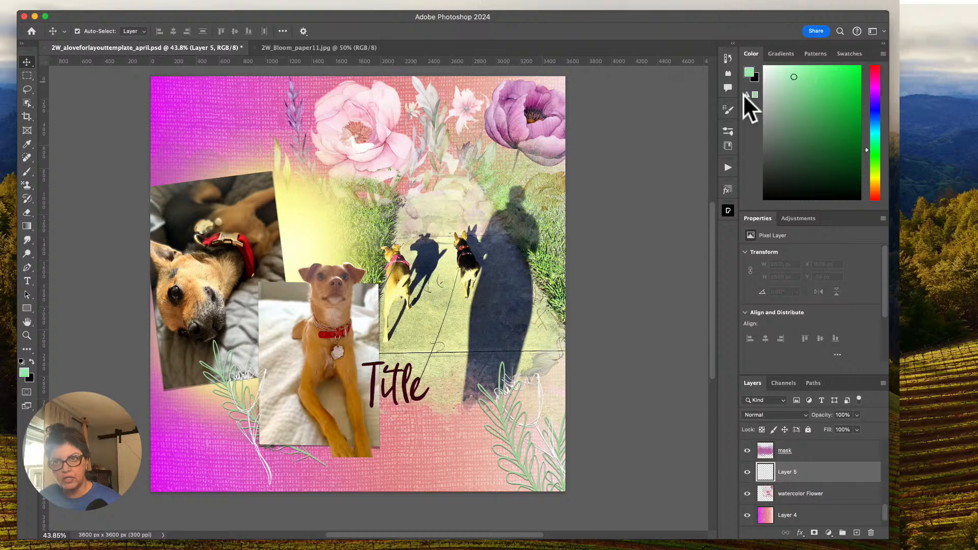
left_click(747, 94)
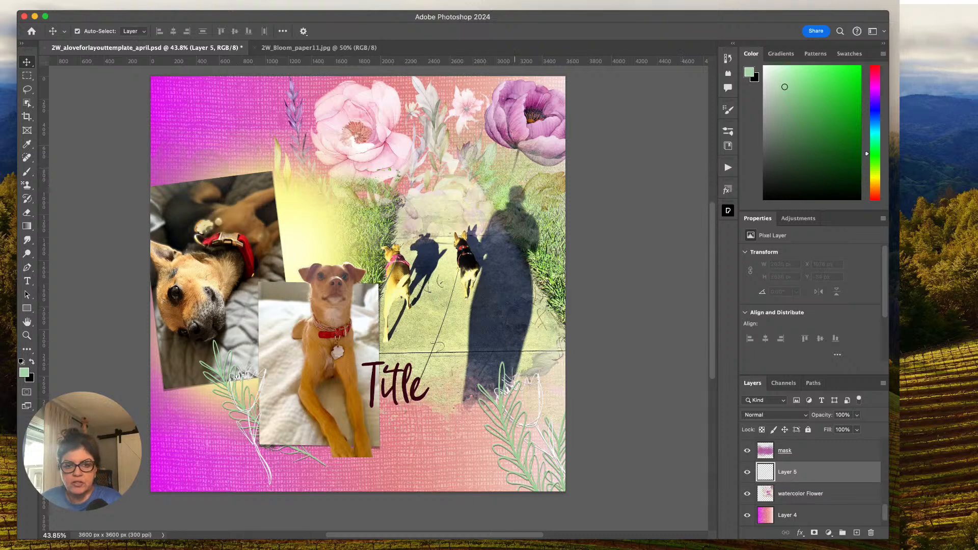
Browse the brush library to the 2W folder, collapse 2W_brayerset1, and expand the 2W_Bloom Mix group.
left_click(728, 131)
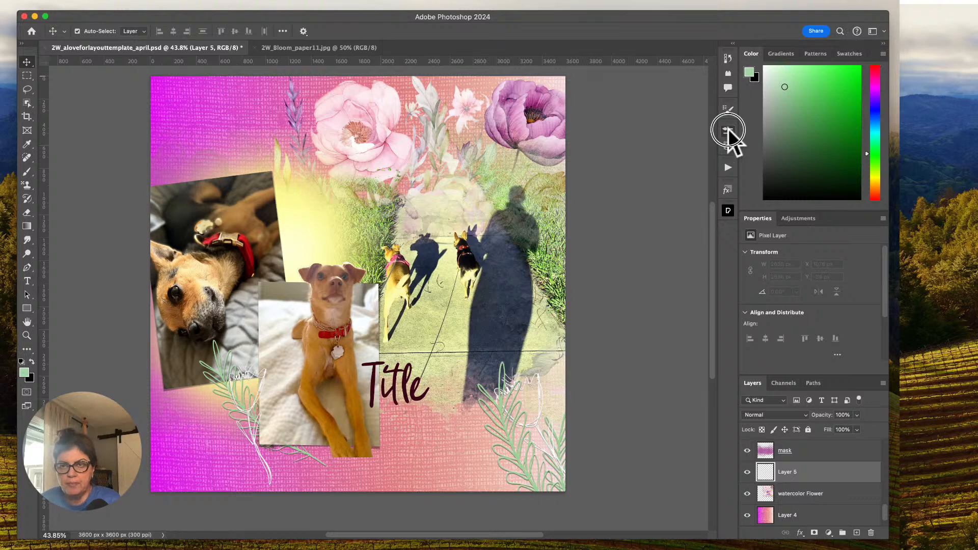
left_click(522, 203)
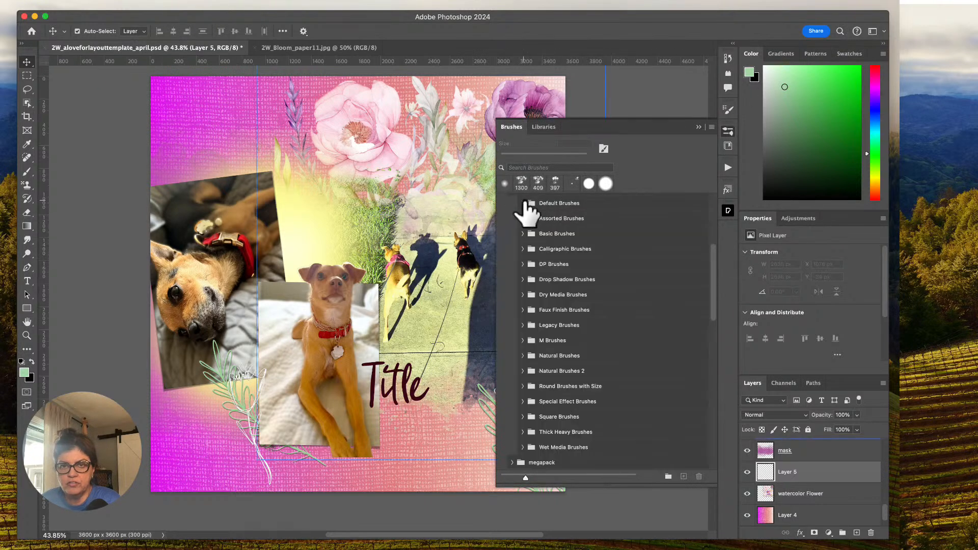
left_click(523, 203)
left_click(522, 202)
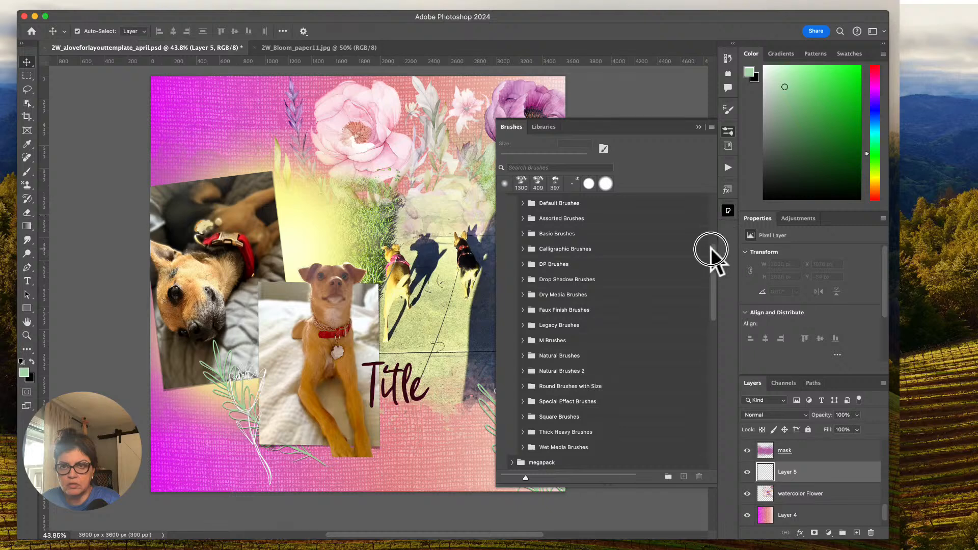
left_click_drag(710, 246, 705, 203)
left_click(503, 203)
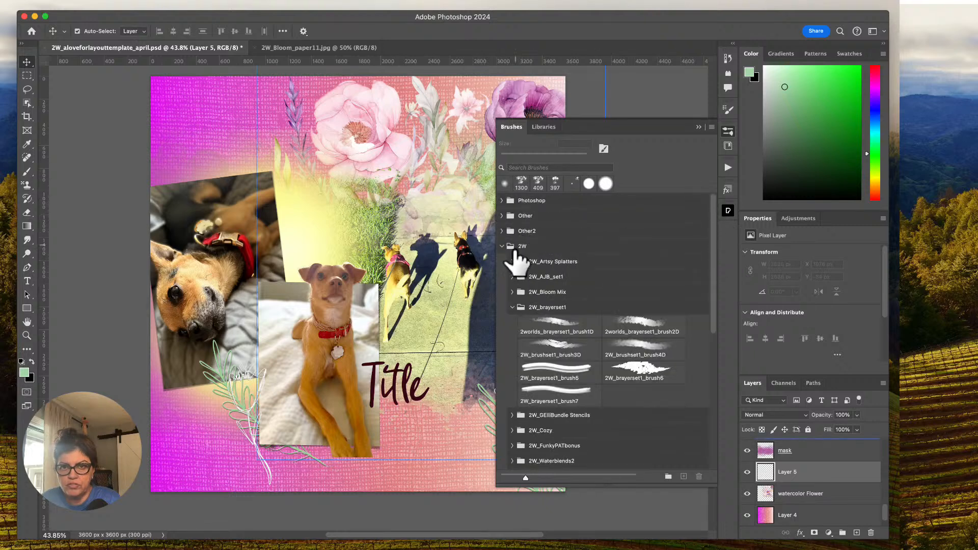
left_click(512, 308)
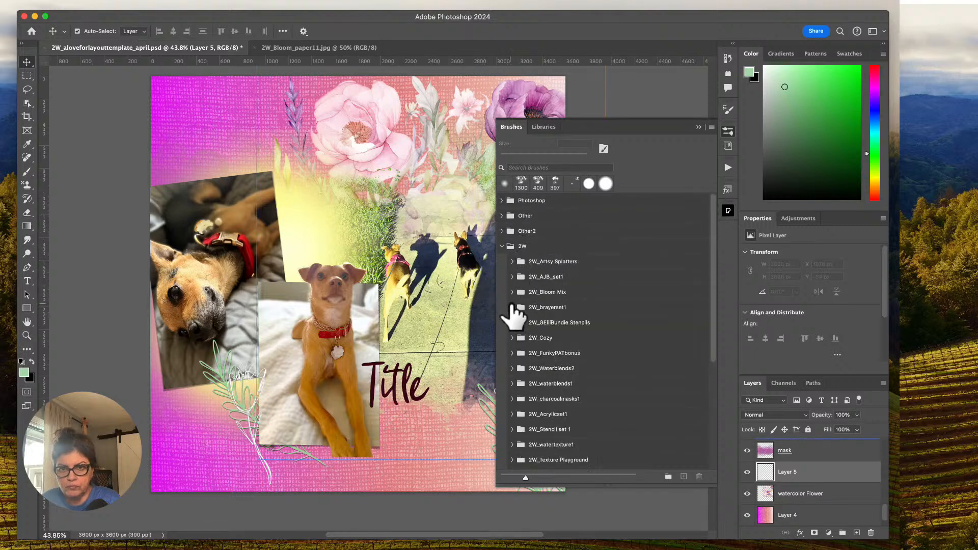
left_click(512, 292)
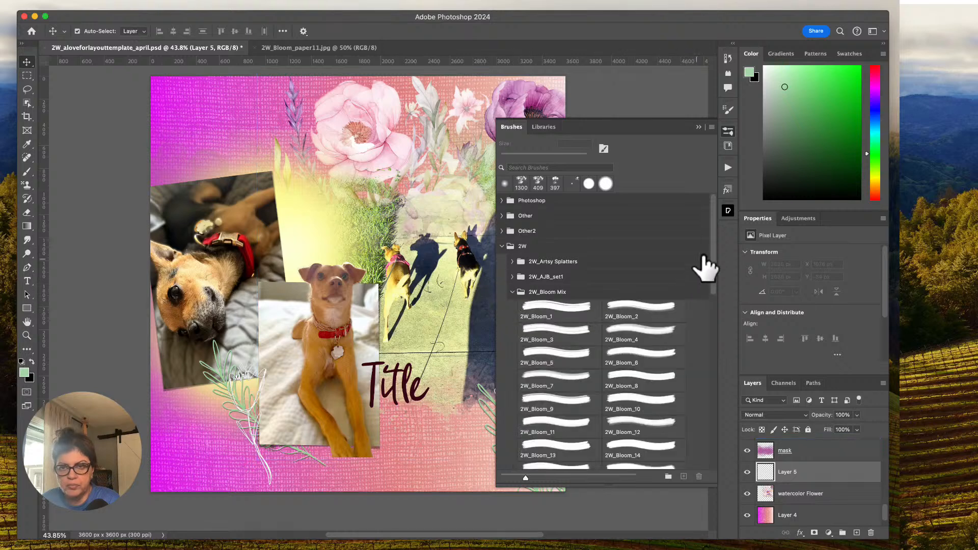
Show the brush tips beside the stroke previews in the brush list and enlarge the previews.
left_click_drag(713, 233, 708, 264)
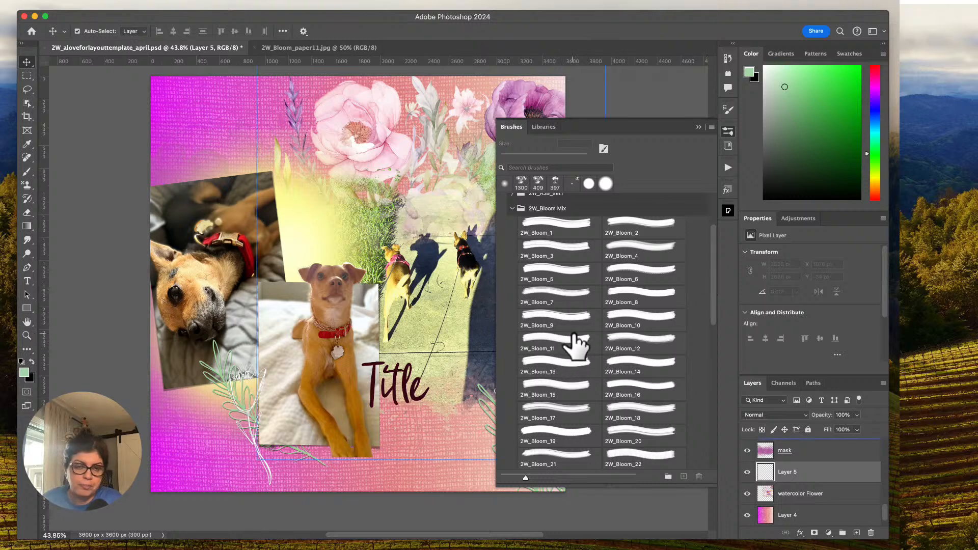
left_click(711, 128)
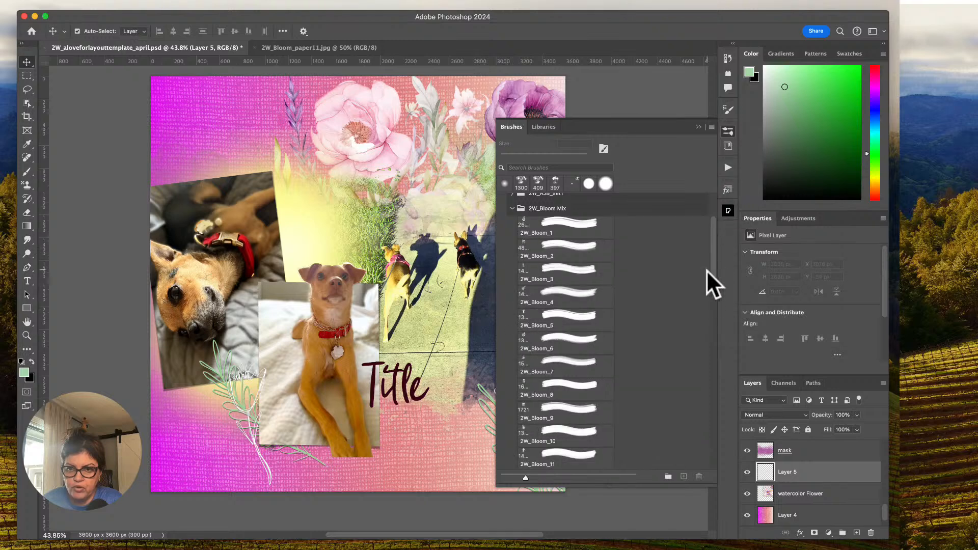
left_click_drag(525, 478, 597, 476)
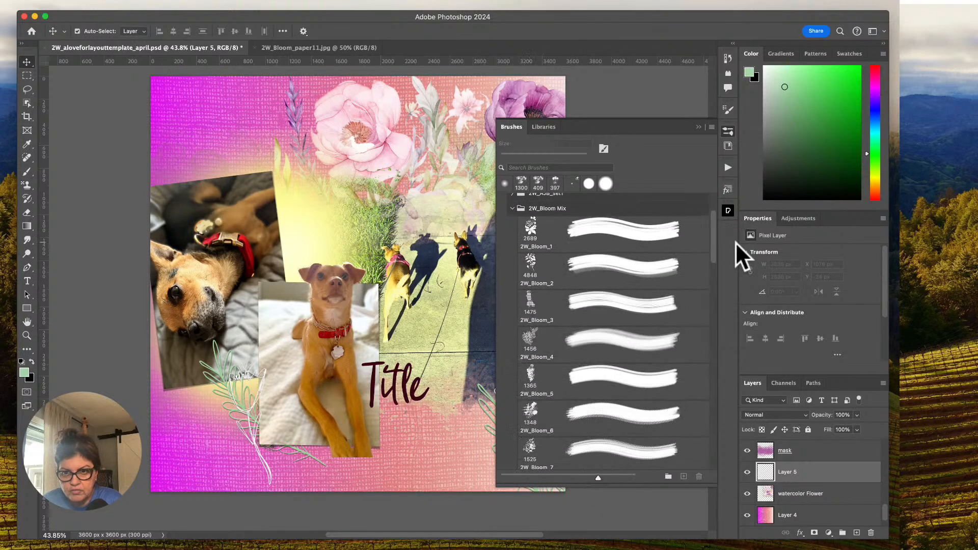
Stamp the 2W_Bloom_12 brush once at 1773 px on Layer 5, in the lower-left corner of the page.
left_click_drag(714, 245, 716, 306)
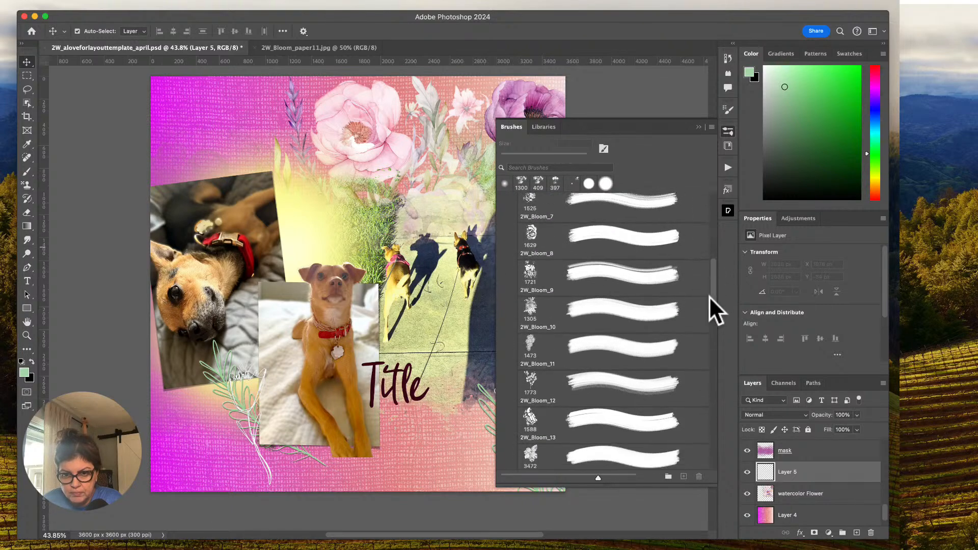
left_click(527, 390)
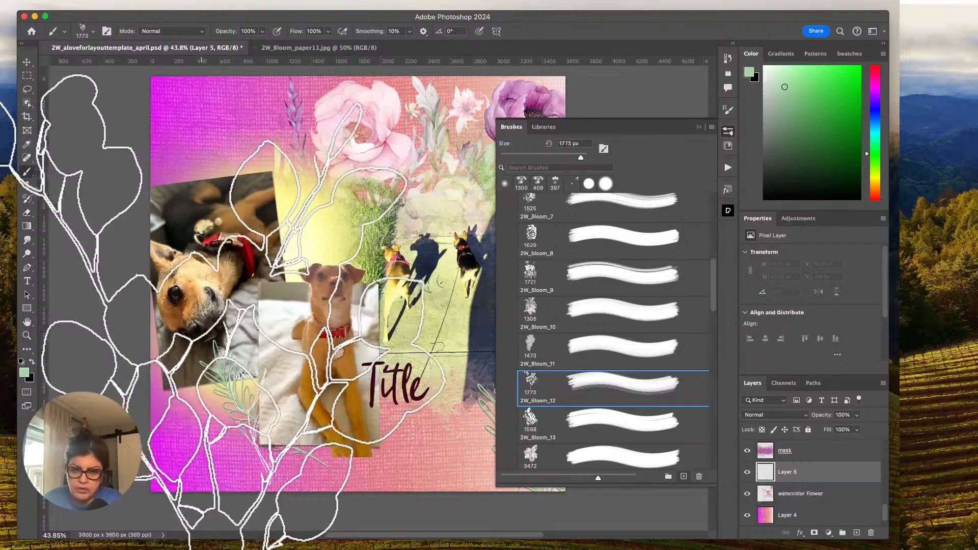
left_click(205, 411)
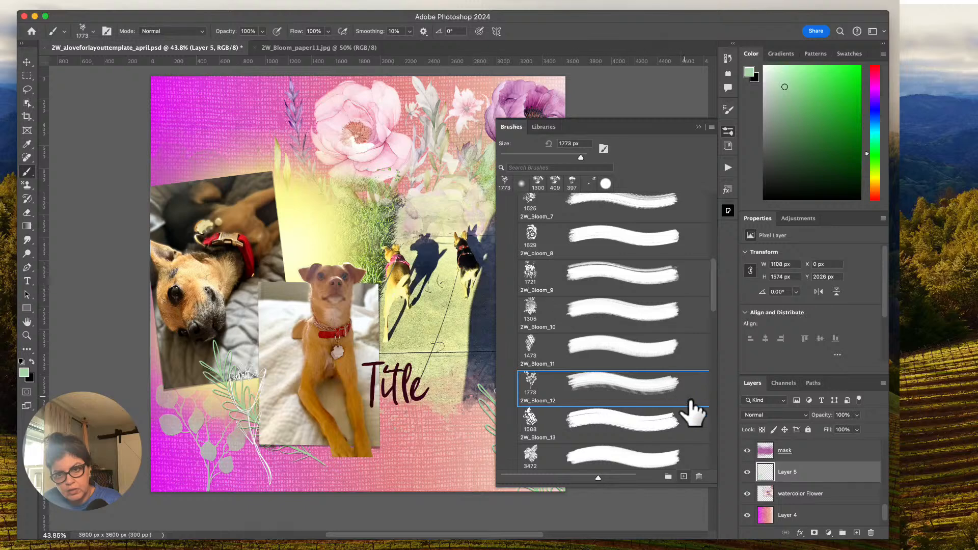
Try the 2W_Bloom_25 brush at 3419 px over the layout.
left_click_drag(712, 304, 718, 400)
left_click(617, 408)
left_click(695, 130)
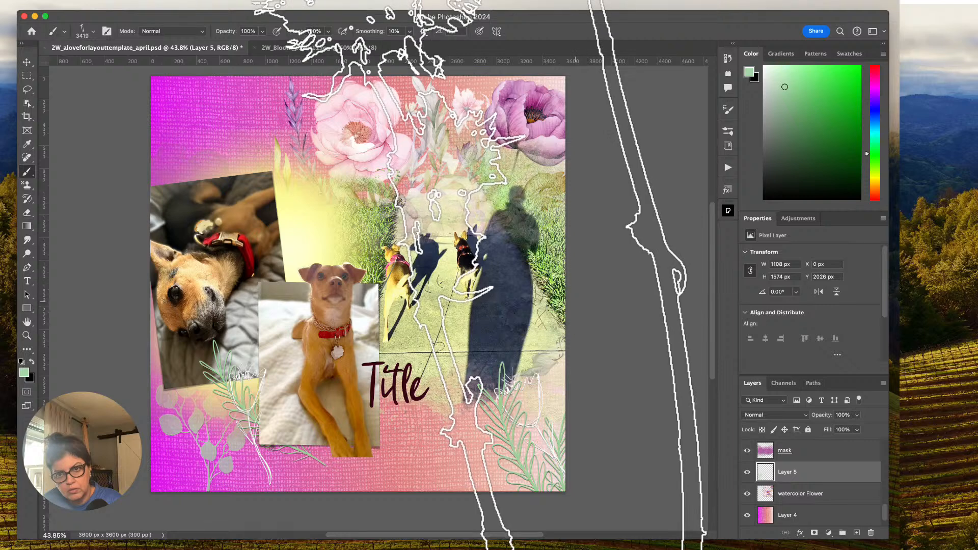
Look back through the 2W_Bloom Mix brushes and select 2W_Bloom_2.
left_click(727, 134)
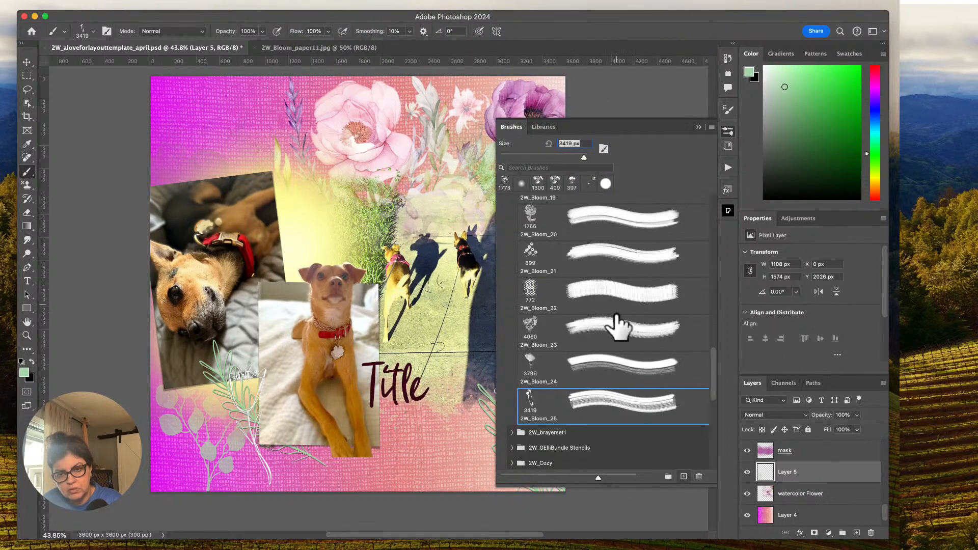
scroll(712, 362, "up", 3)
scroll(713, 362, "up", 6)
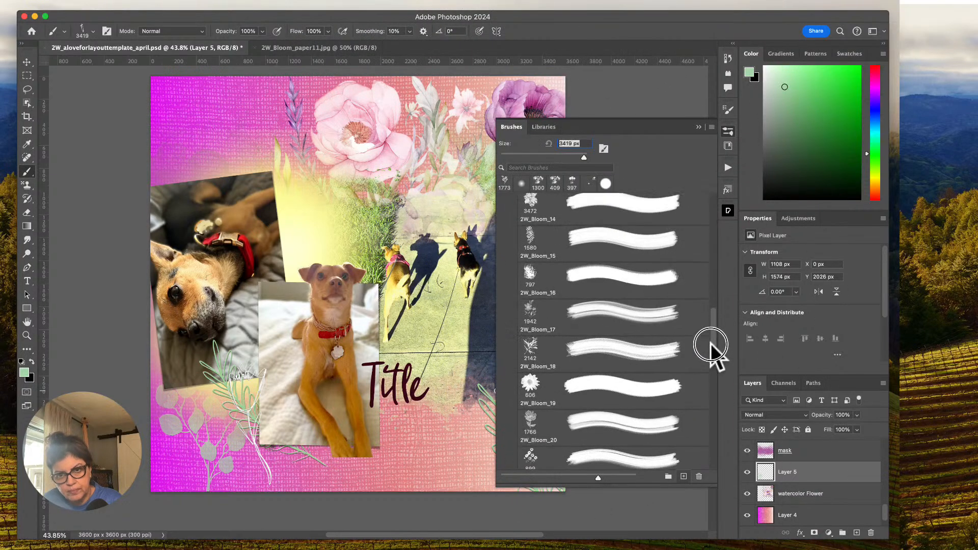
scroll(709, 320, "up", 5)
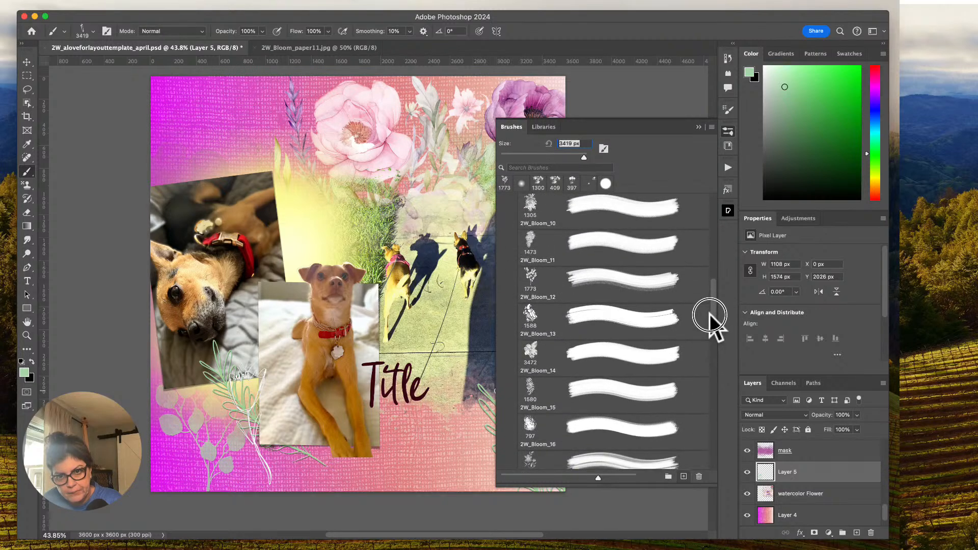
scroll(707, 279, "up", 4)
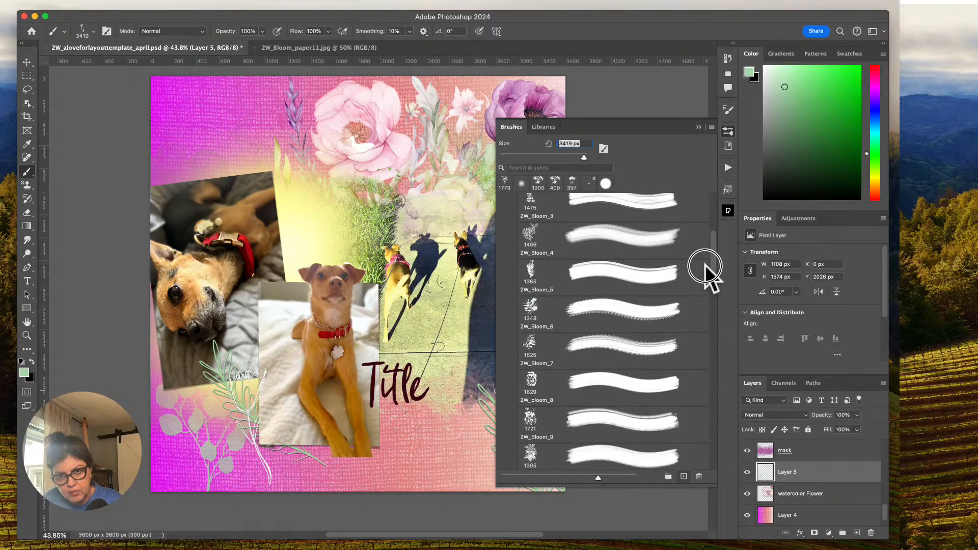
left_click(705, 250)
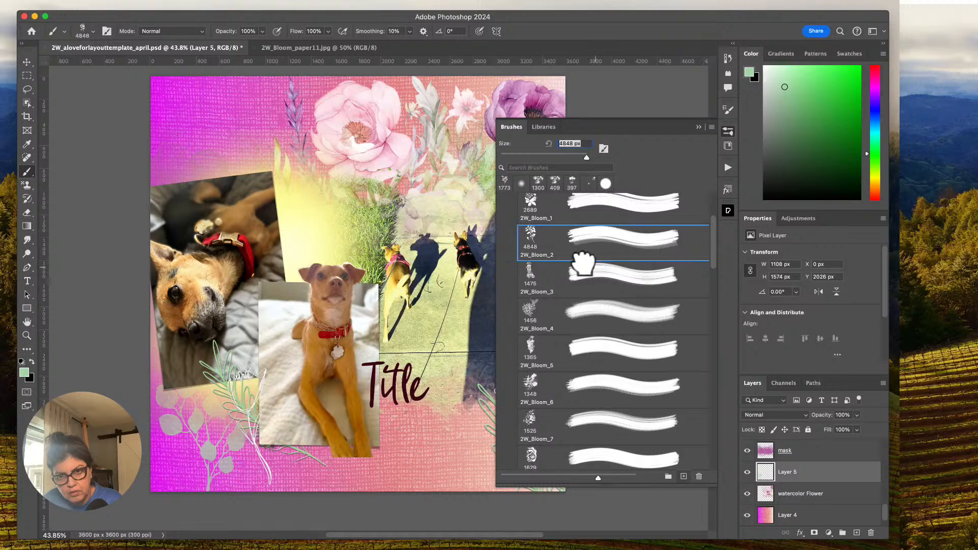
left_click(699, 127)
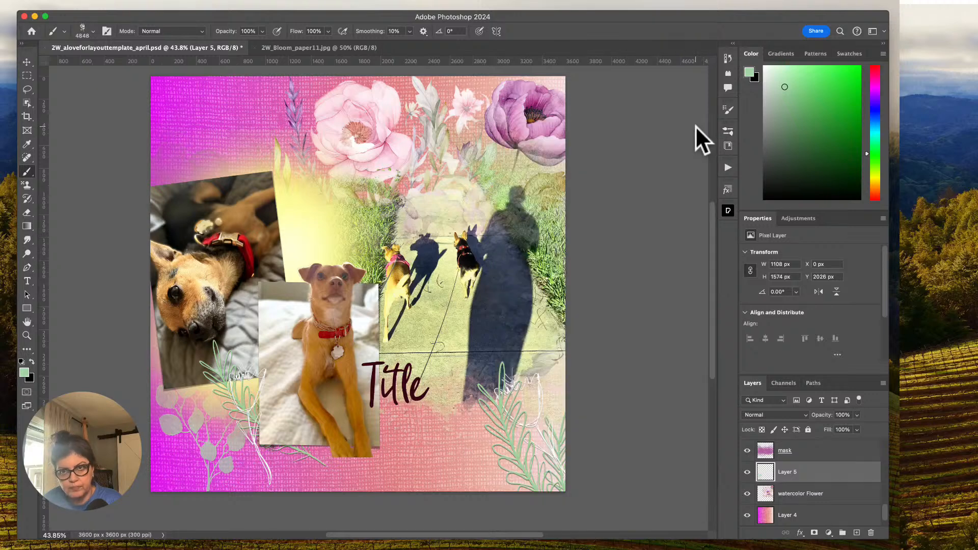
Rotate the 2W_Bloom_2 brush tip to 57° and reduce its size to 4700 px.
left_click(728, 131)
left_click(727, 107)
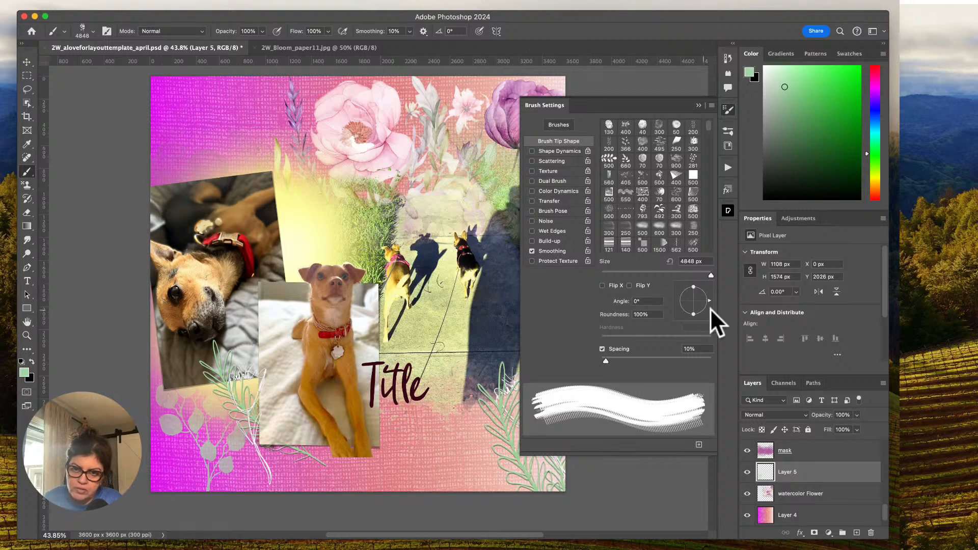
left_click_drag(710, 301, 705, 298)
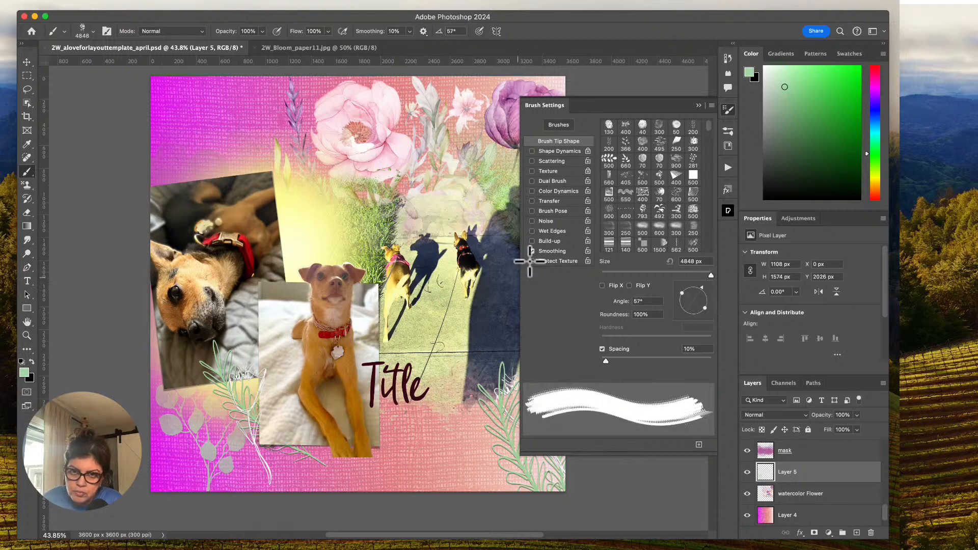
key("bracketleft")
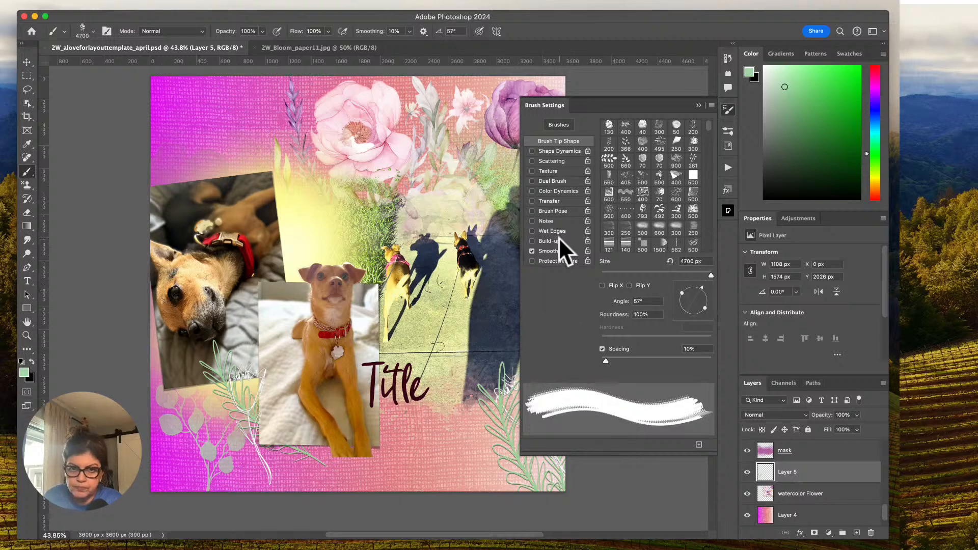
left_click(697, 105)
Add a new layer above Layer 5, try a large 2W_Bloom_2 stamp across the lower page, and undo the stamp.
left_click(857, 533)
left_click_drag(481, 445, 480, 457)
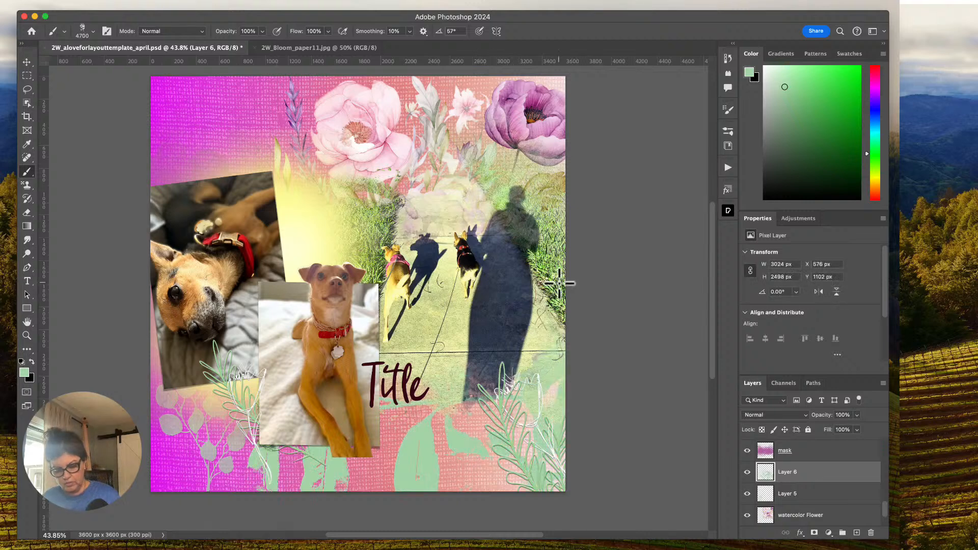
key("super+z")
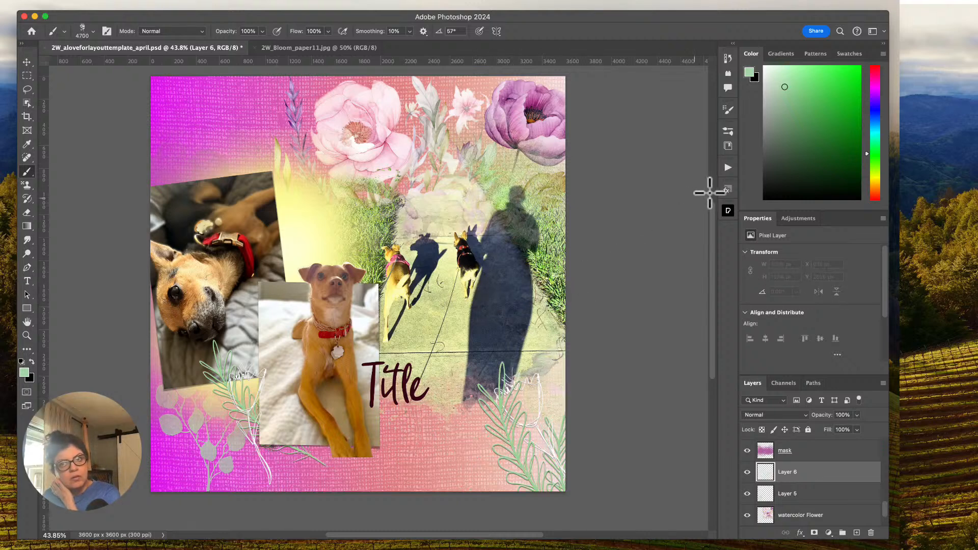
Set the 2W_Bloom_2 brush size to 2273 px and its angle to 7°.
left_click(727, 132)
left_click_drag(583, 155, 583, 156)
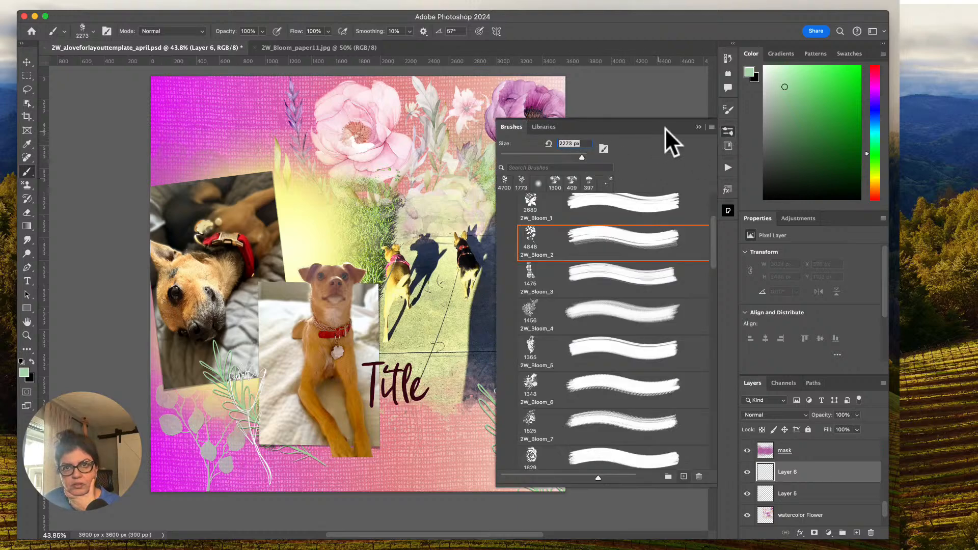
left_click(728, 132)
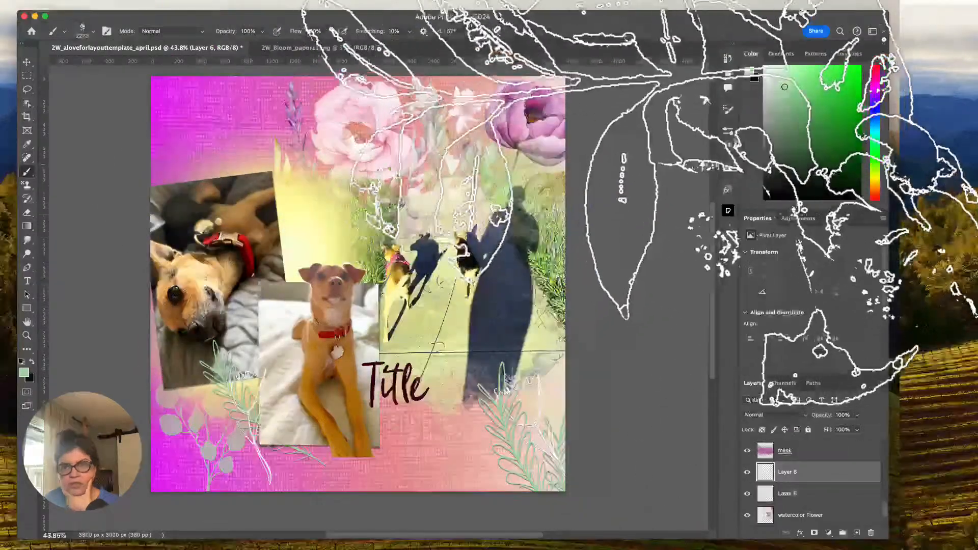
left_click(729, 132)
left_click(728, 110)
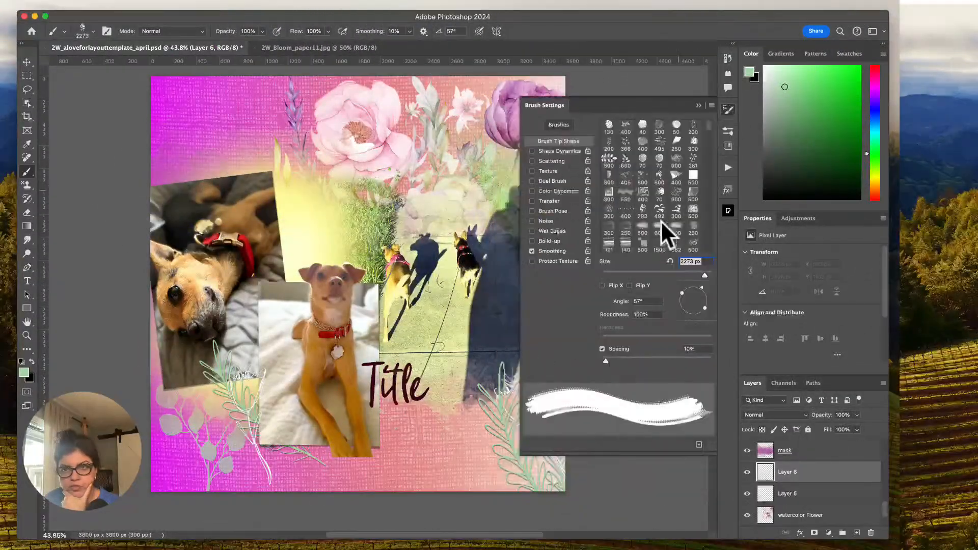
mouse_move(703, 289)
left_mouse_down()
mouse_move(668, 301)
mouse_move(711, 298)
left_mouse_up()
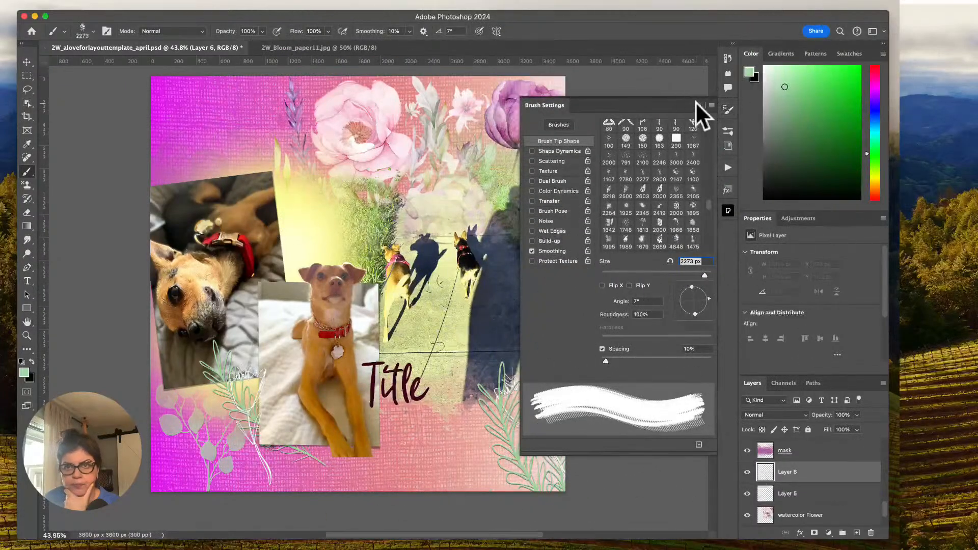
left_click(698, 105)
Undo a light green test stamp, pick a darker green, and stamp 2W_Bloom_2 in the lower-right corner and over the upper pink flower.
left_click(530, 414)
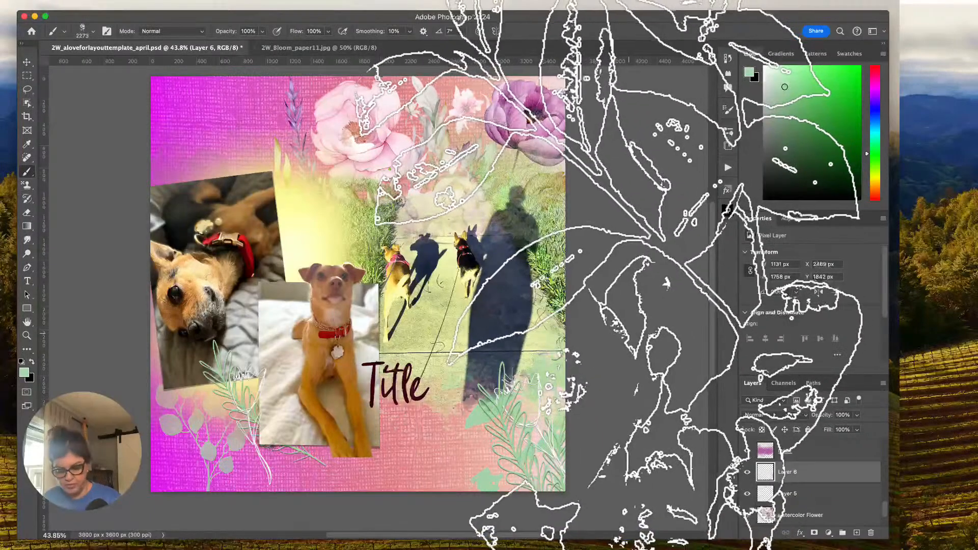
key("super+z")
left_click(831, 112)
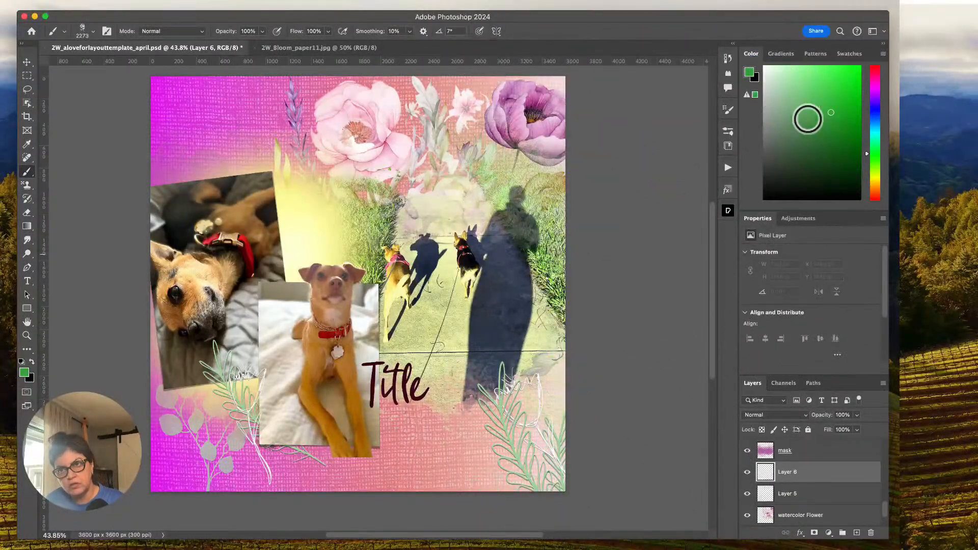
left_click(531, 410)
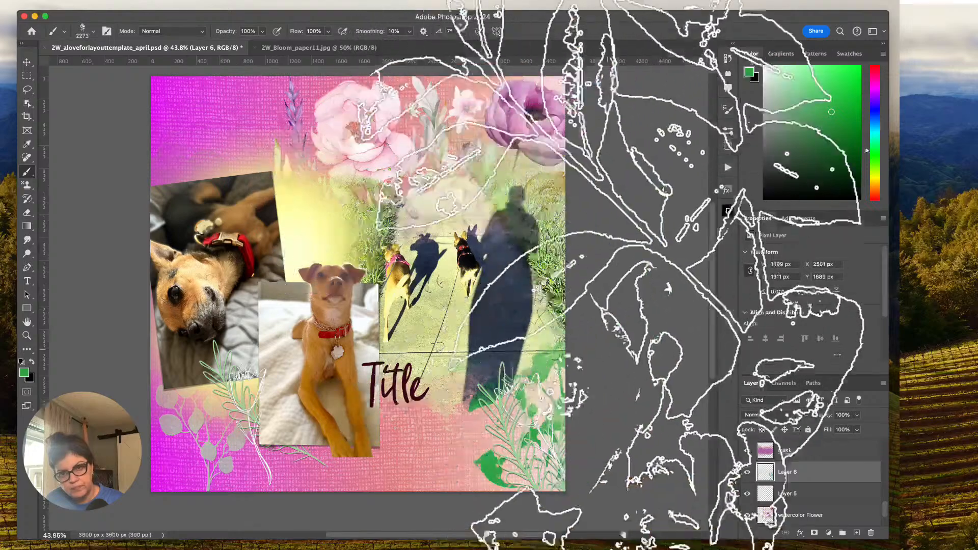
left_click(311, 178)
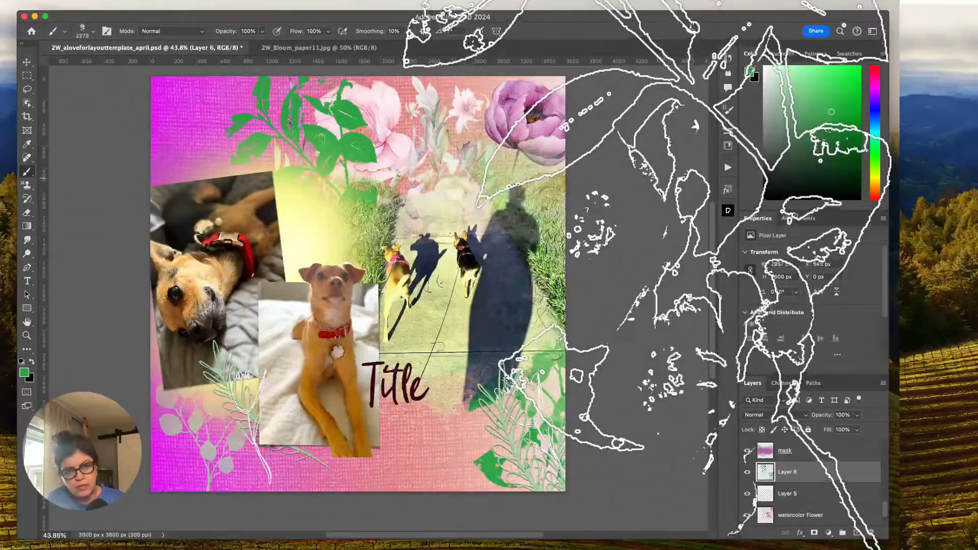
Lower Layer 6's opacity to 50% and stamp another 2W_Bloom_2 foliage cluster behind the sitting dog photo.
left_click(857, 414)
left_click_drag(851, 423, 837, 428)
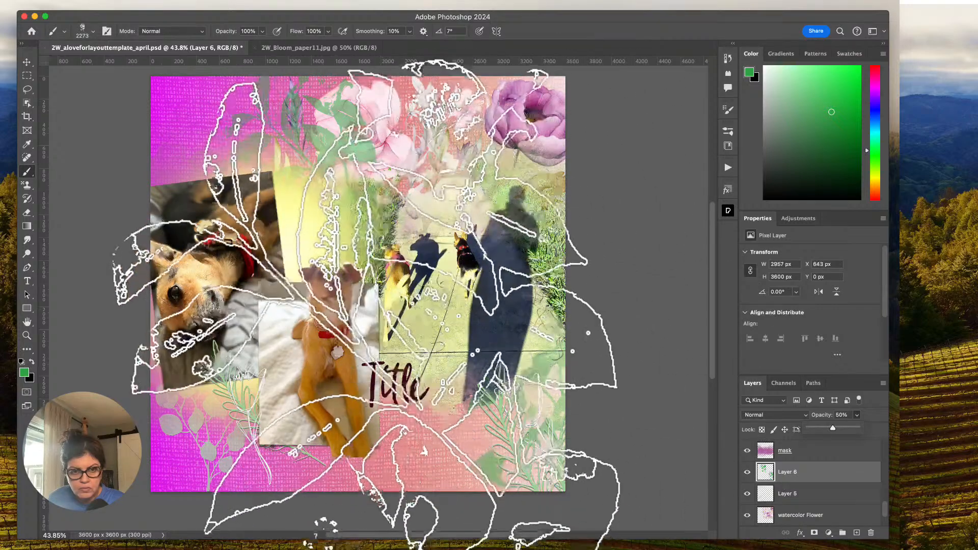
left_click(326, 372)
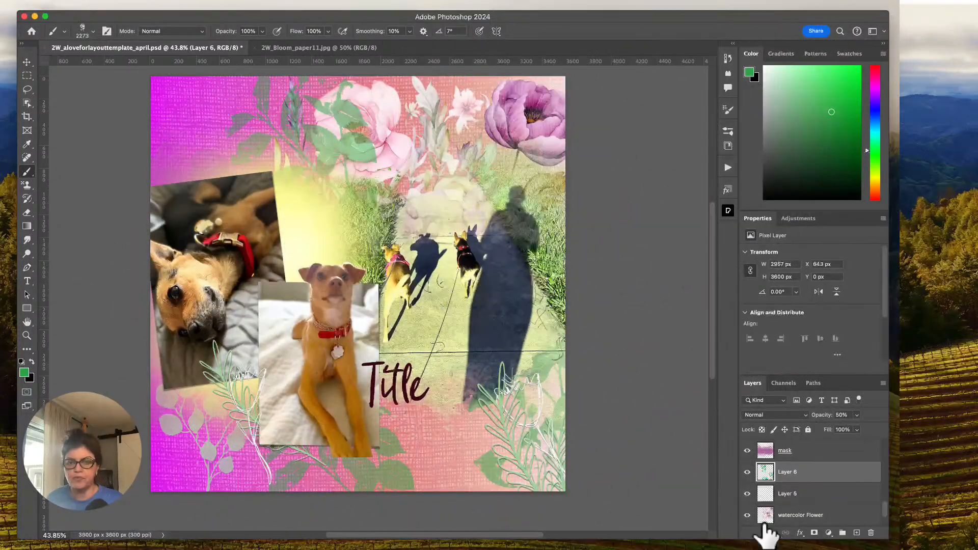
left_click(416, 548)
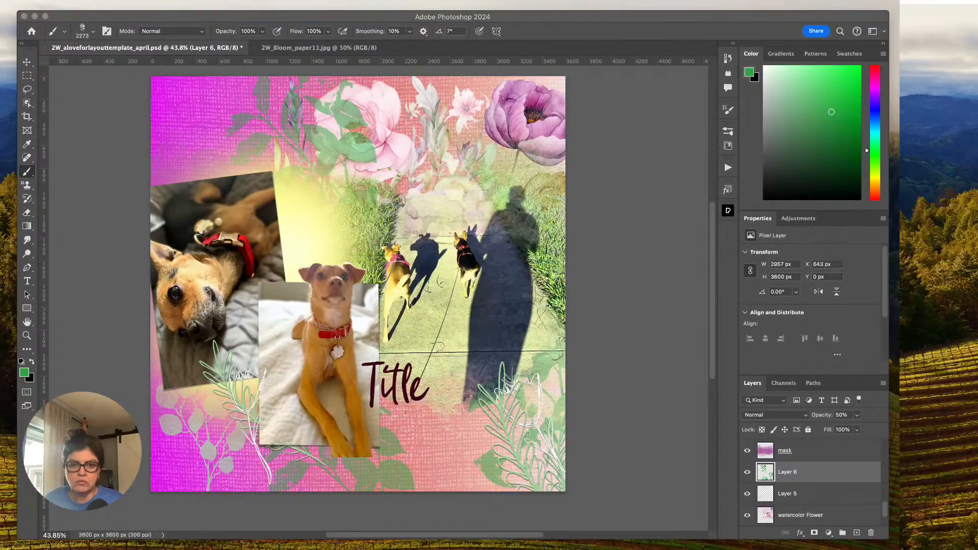
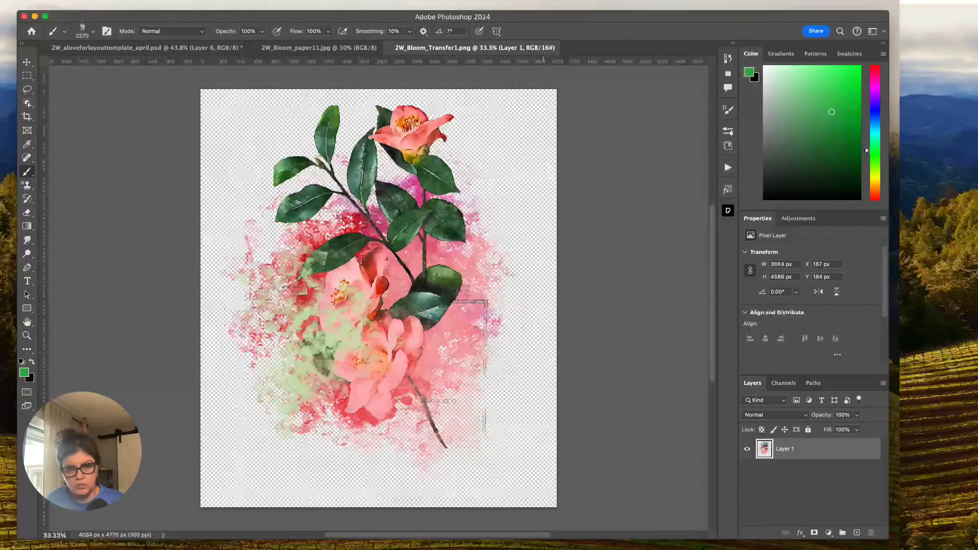
Open 2W_Bloom_Transfer4.png and 2W_Bloom_Transfer3.png, keep Transfer3 open, and close 2W_Bloom_Transfer4.png and 2W_Bloom_paper11.jpg.
key("super+Tab")
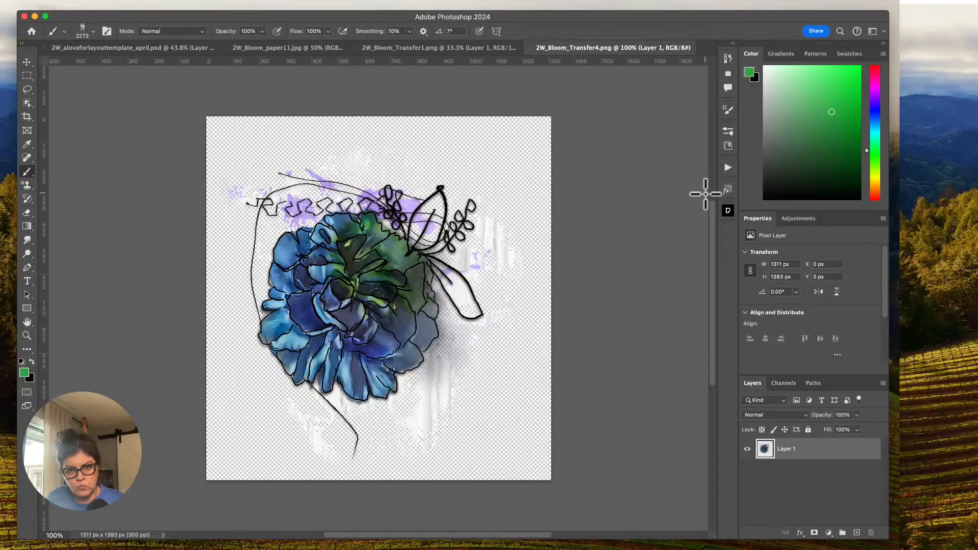
left_click(416, 549)
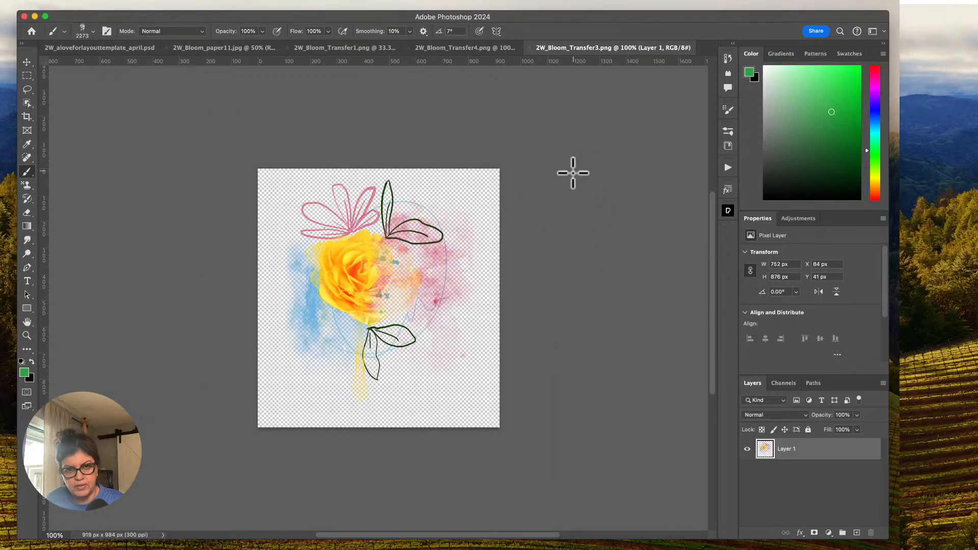
left_click(409, 47)
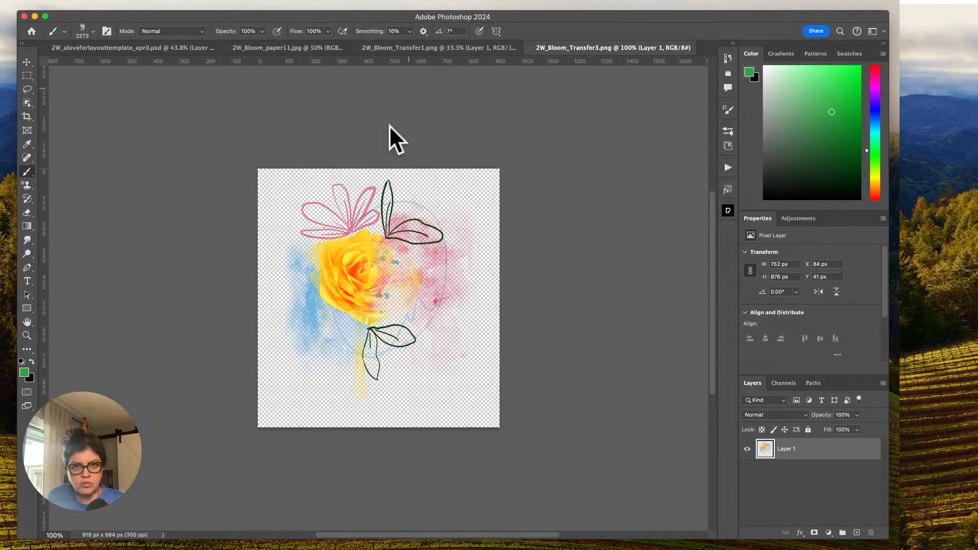
left_click(228, 48)
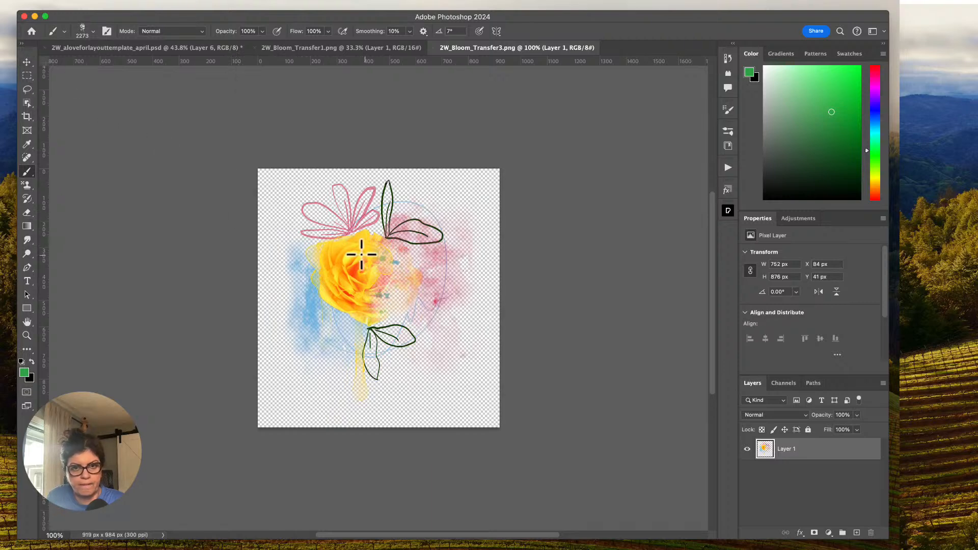
Place the yellow rose from 2W_Bloom_Transfer3.png above Layer 1 copy, scaled to 115.97% and rotated -65.74°, below the sitting dog photo.
left_click(27, 61)
left_click(99, 47)
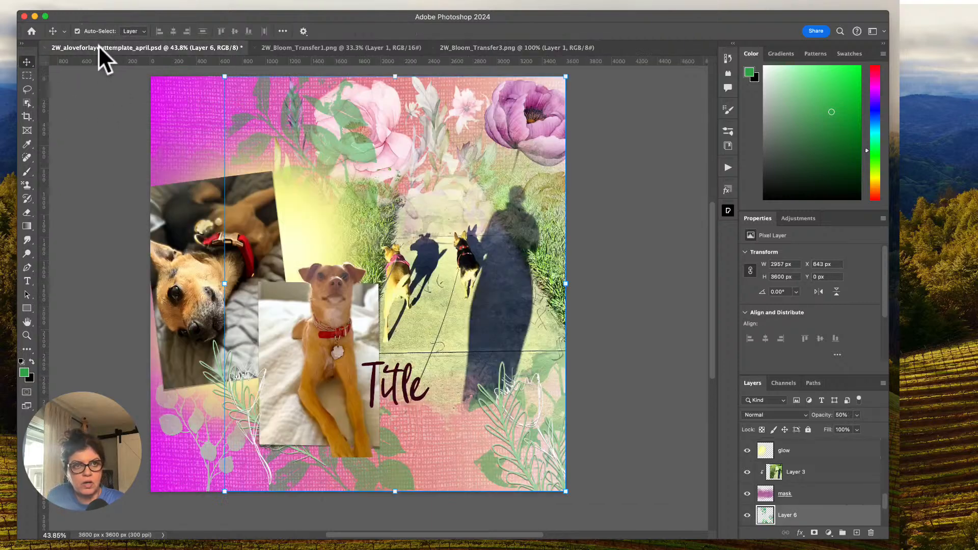
left_click(869, 501)
left_click_drag(886, 504, 887, 472)
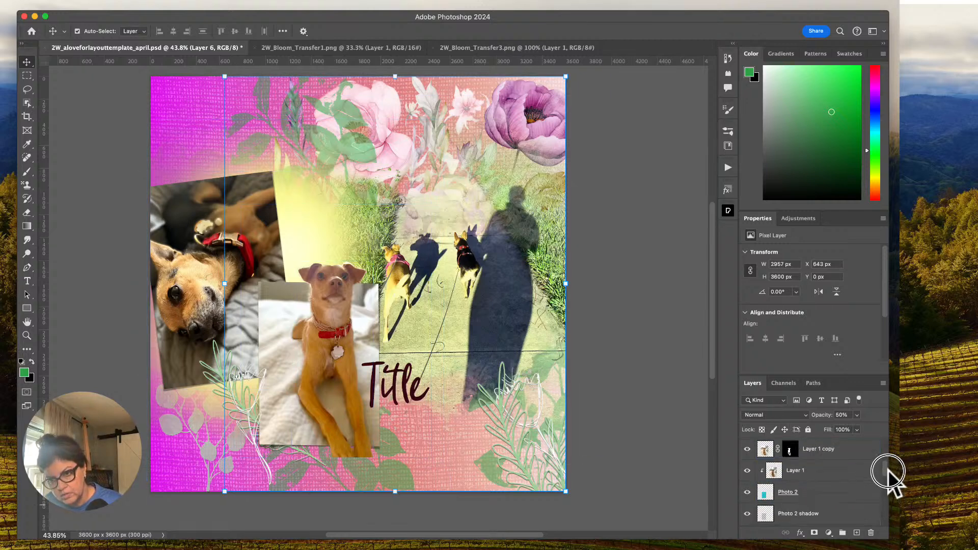
left_click(859, 451)
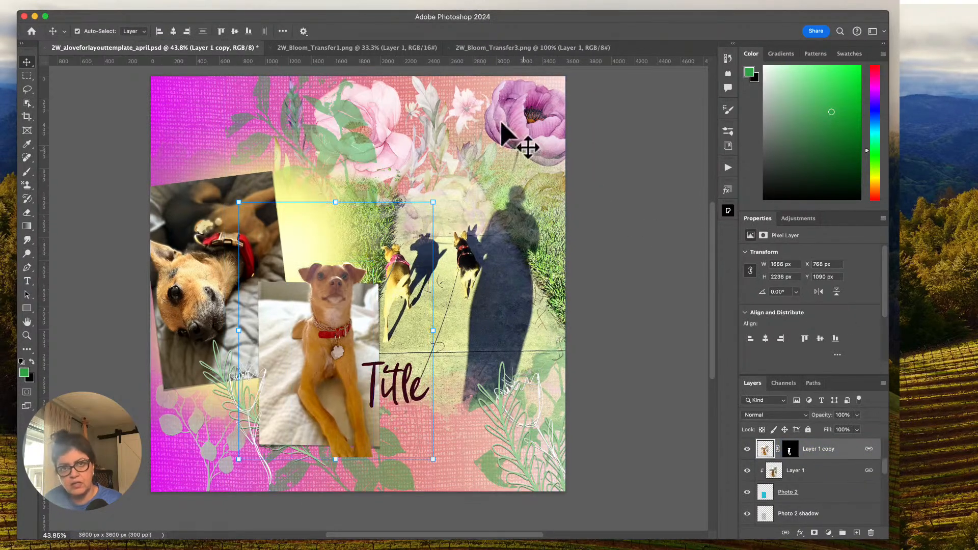
left_click(482, 47)
left_click_drag(353, 268, 366, 457)
left_click_drag(394, 418, 358, 456)
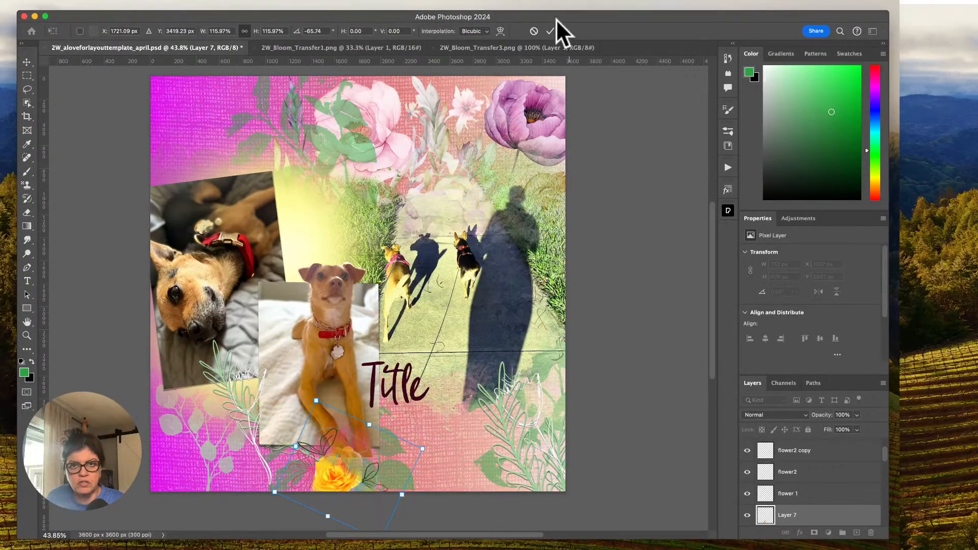
left_click(550, 31)
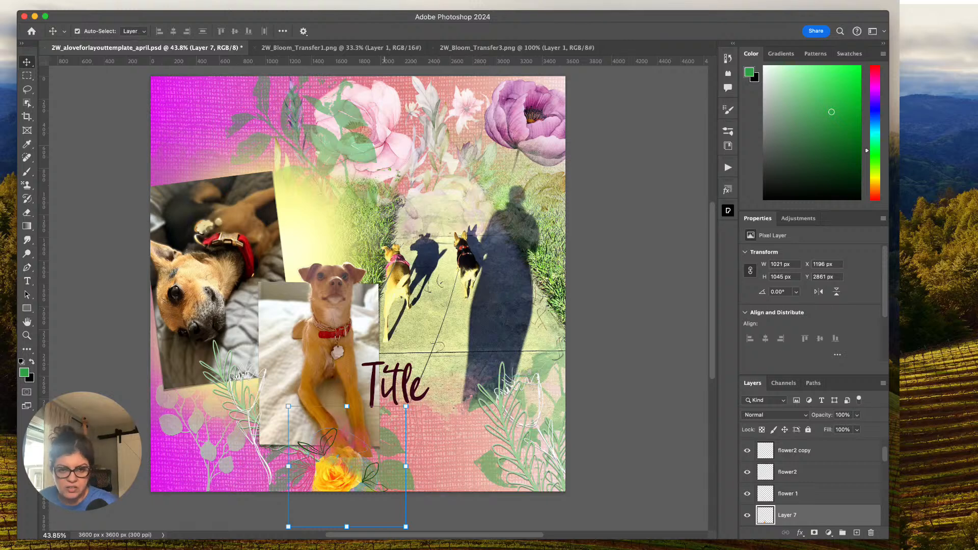
Copy the red camellia artwork from 2W_Bloom_Transfer1.png into the scrapbook template, accepting the bit-depth conversion.
left_click(332, 48)
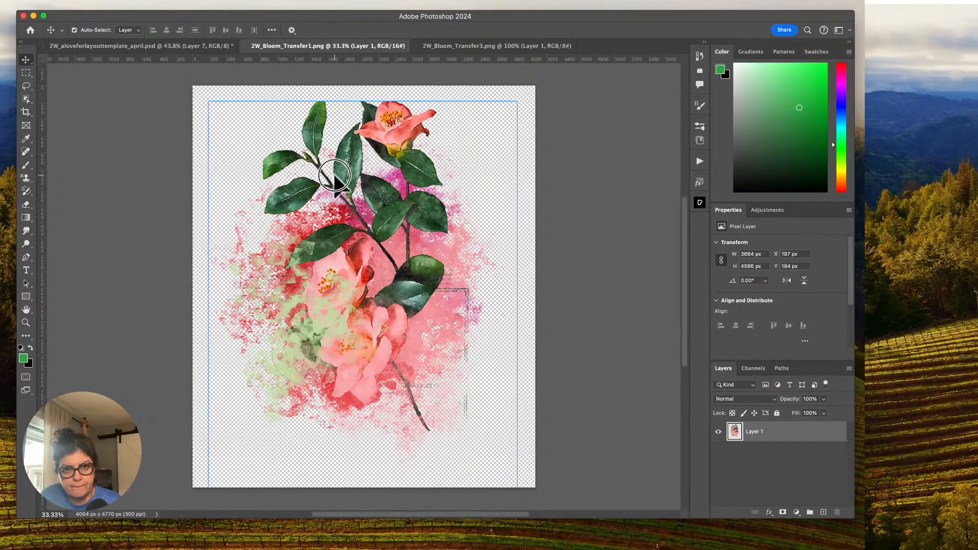
left_click_drag(346, 191, 426, 421)
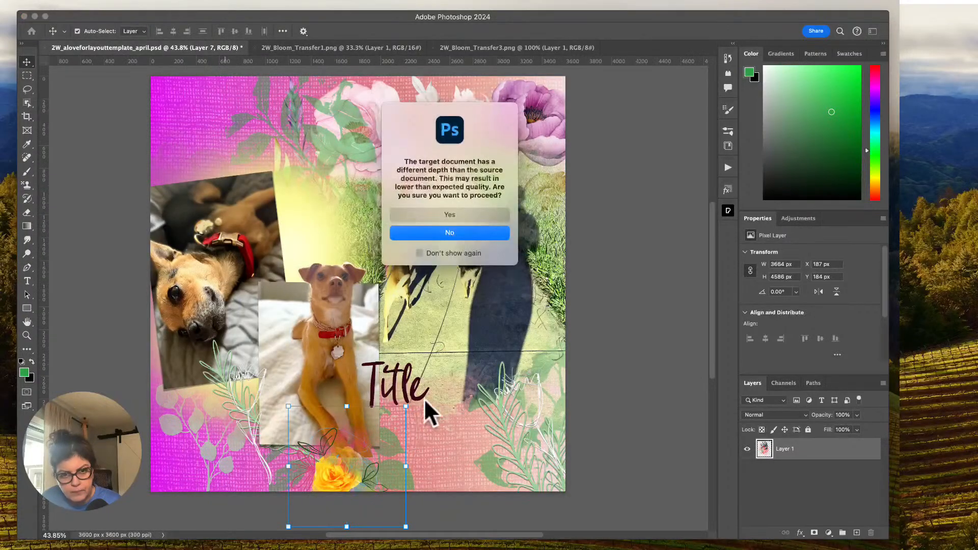
left_click(465, 214)
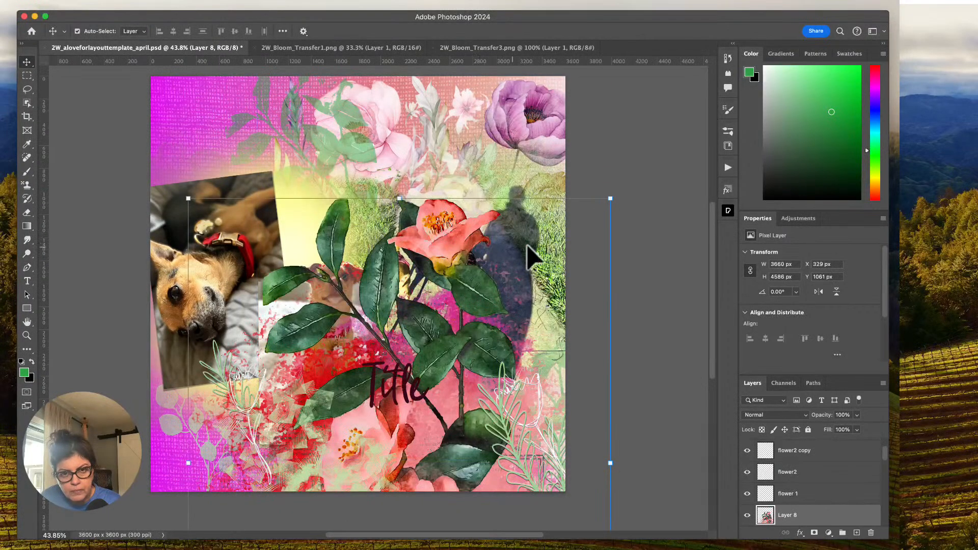
Scale the camellia artwork to 45.02%, rotate it 48.96°, and position it below the title beside the yellow rose.
left_click_drag(609, 199, 471, 497)
left_click_drag(367, 456, 448, 362)
left_click_drag(346, 282, 376, 431)
left_click_drag(365, 334, 422, 334)
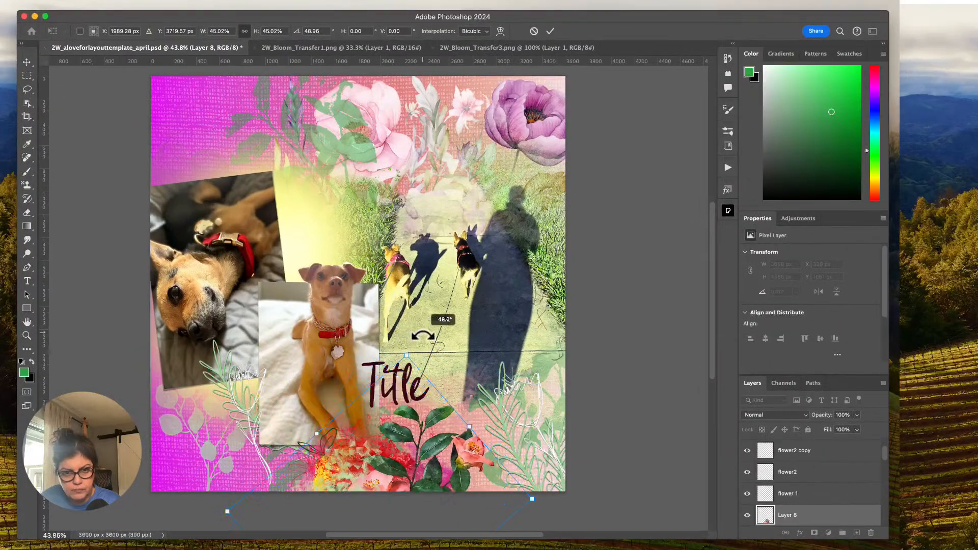
left_click_drag(388, 455, 412, 430)
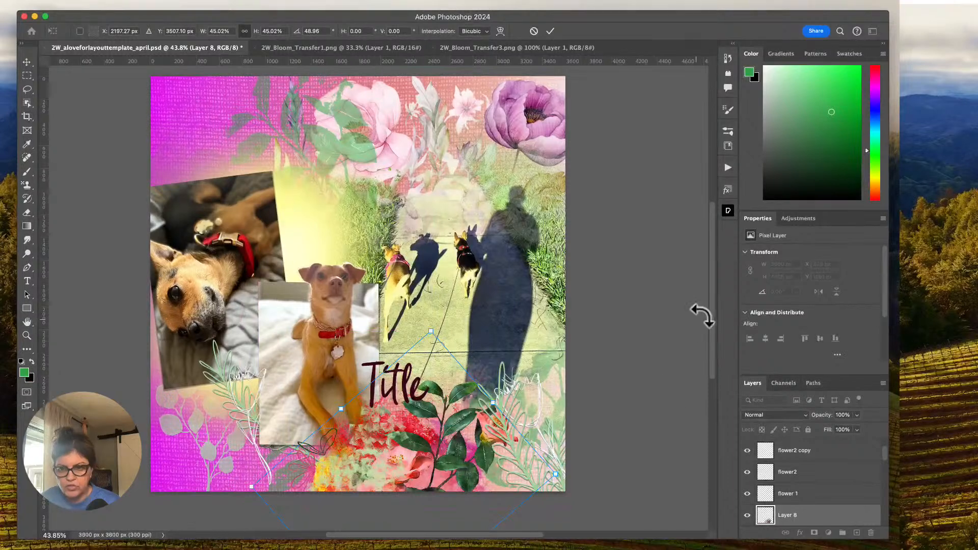
left_click(551, 34)
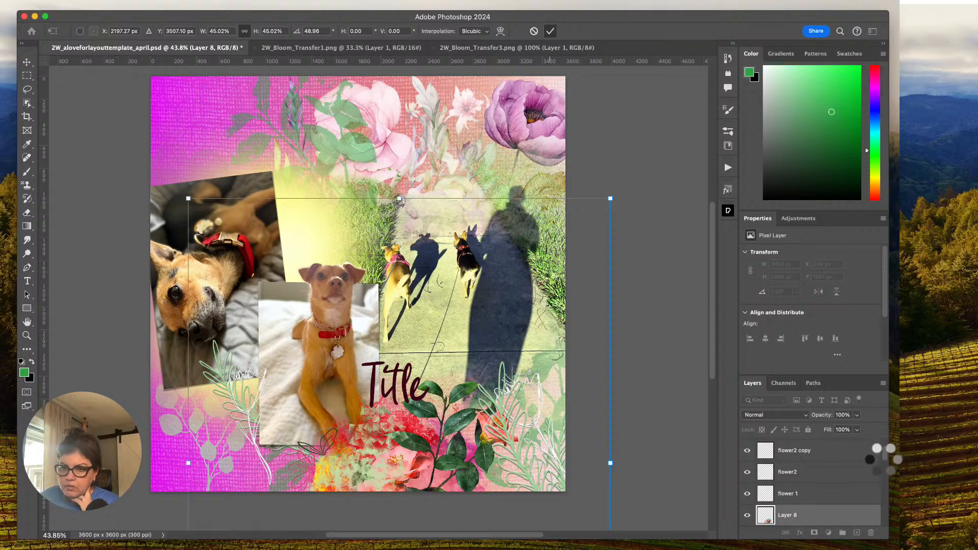
Move Layer 8 beneath Layer 7 and shift the camellia artwork up behind the title and the dog's paws.
left_click_drag(883, 458, 886, 466)
left_click_drag(779, 476, 775, 492)
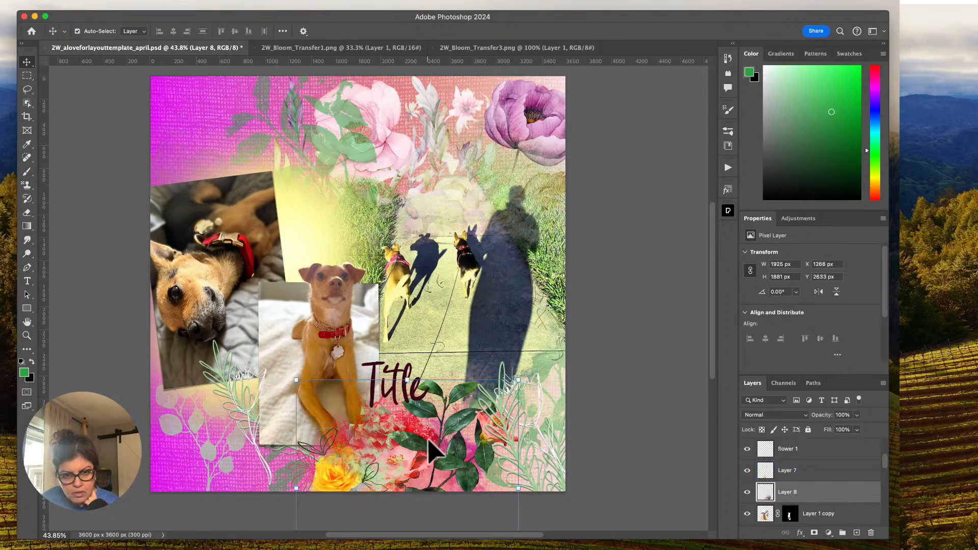
left_click_drag(435, 461, 409, 410)
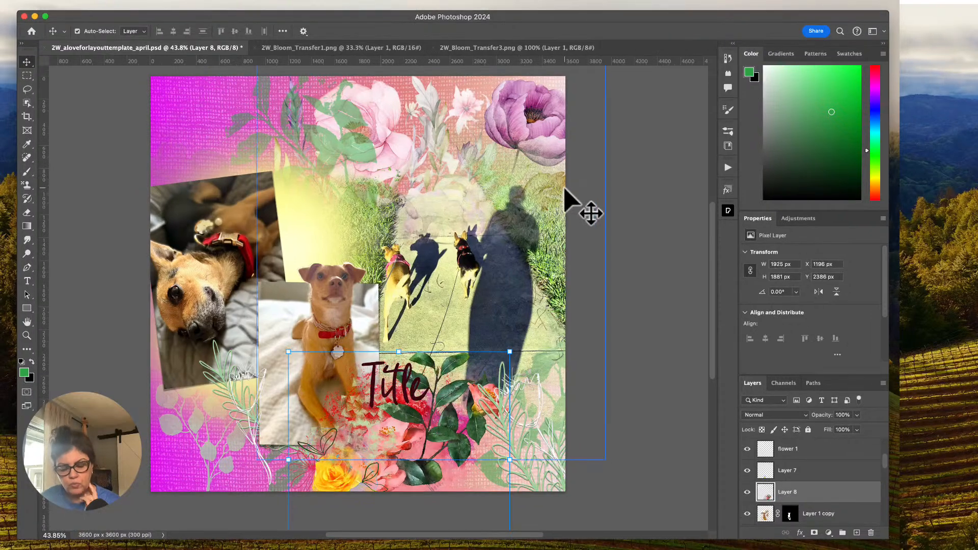
Add a layer mask to the camellia artwork on Layer 8.
key("super+plus")
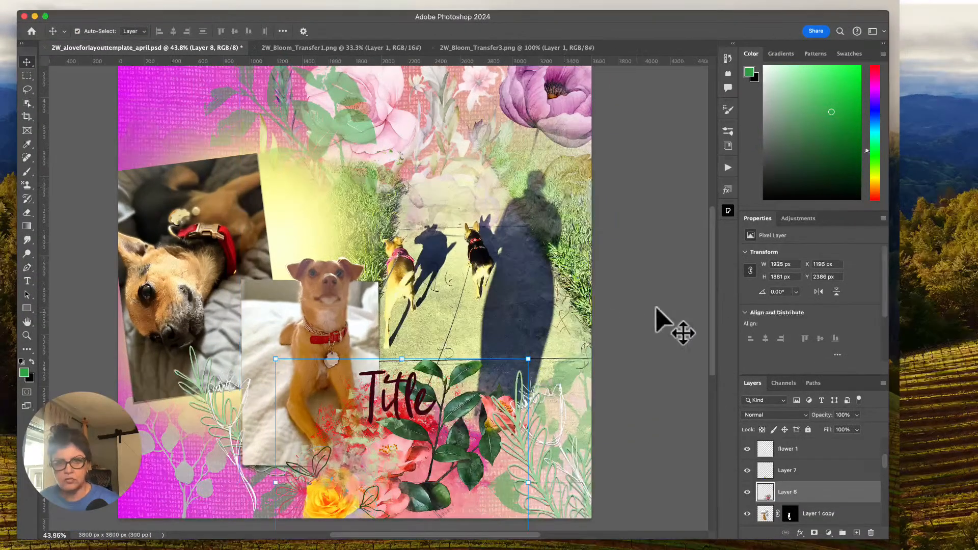
left_click_drag(712, 234, 712, 275)
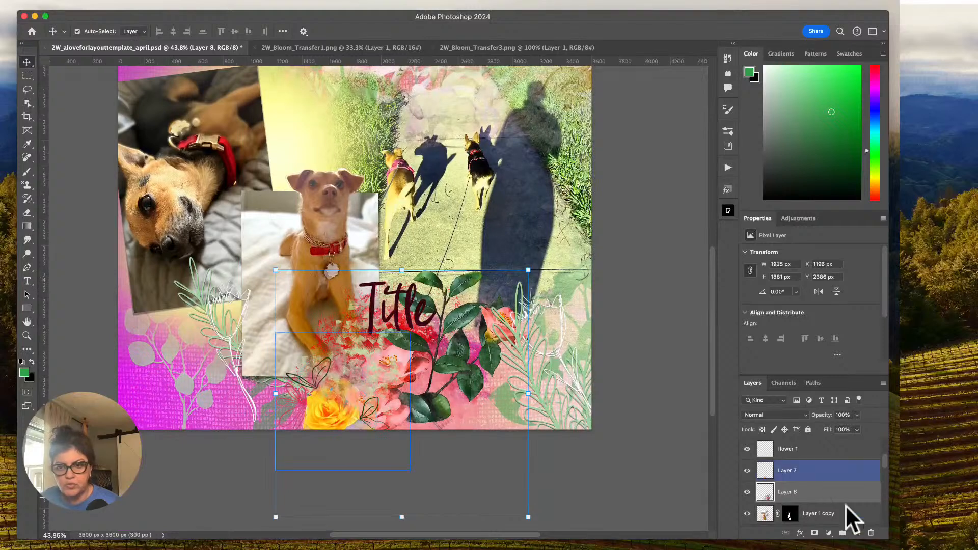
left_click(814, 532)
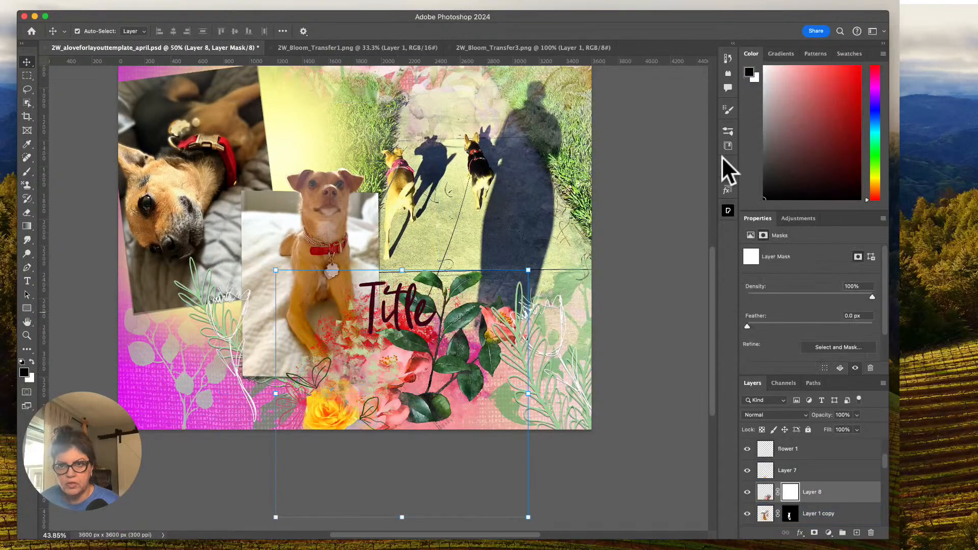
Shrink the brush previews, collapse the 2W_Bloom Mix set, and choose 2worlds_brayerset1_brush1D from 2W_brayerset1 at 700 px.
left_click(727, 132)
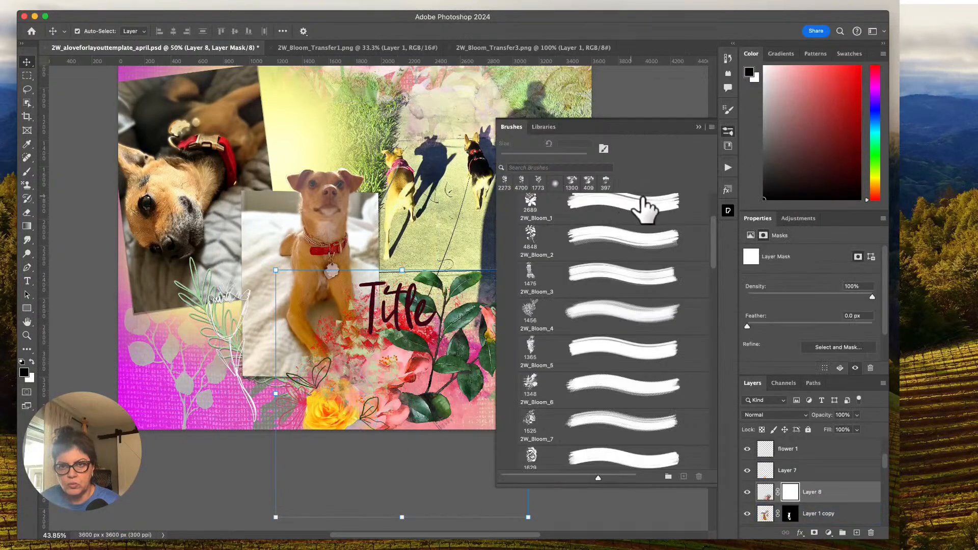
left_click(712, 127)
left_click(728, 200)
left_click_drag(598, 477, 532, 478)
left_click_drag(713, 265, 713, 218)
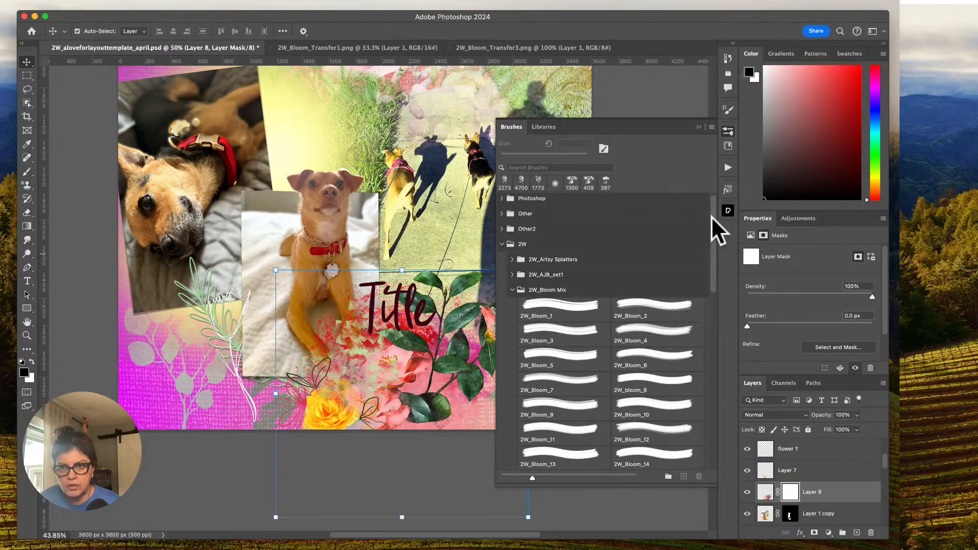
left_click(513, 290)
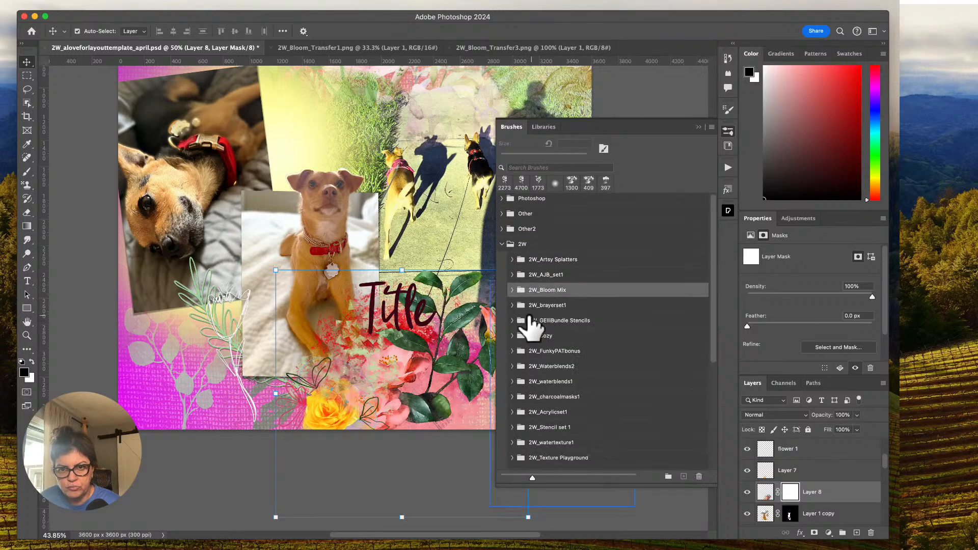
left_click(513, 305)
left_click(581, 328)
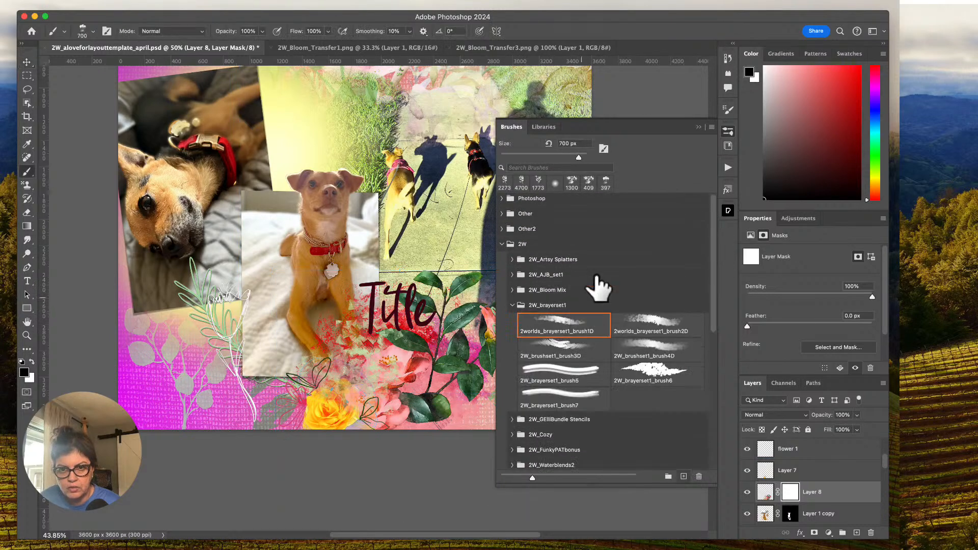
left_click(699, 127)
Stamp black on Layer 8's mask over the leaves and stem around the title, reducing the brush to 500 px for the final stamp.
key("super+minus")
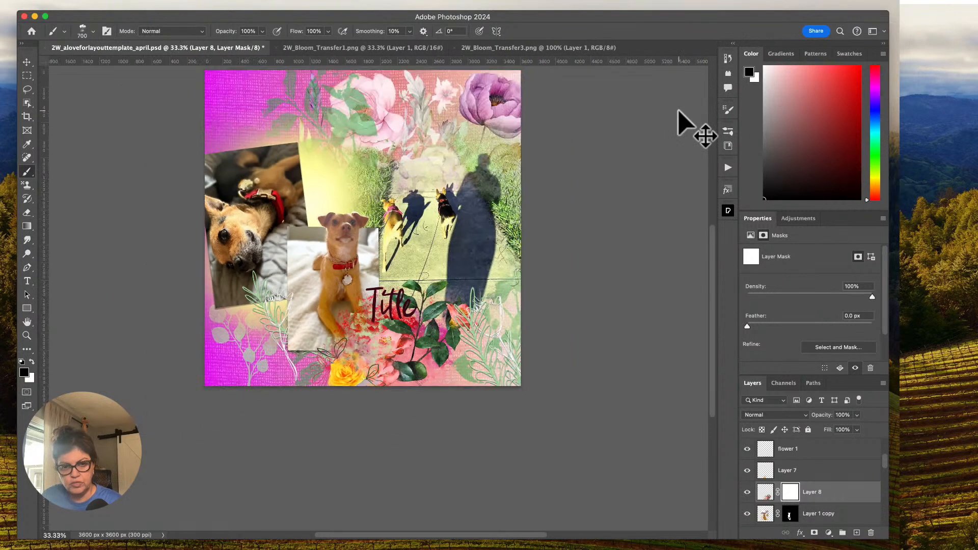
key("super+plus")
key("super+plus")
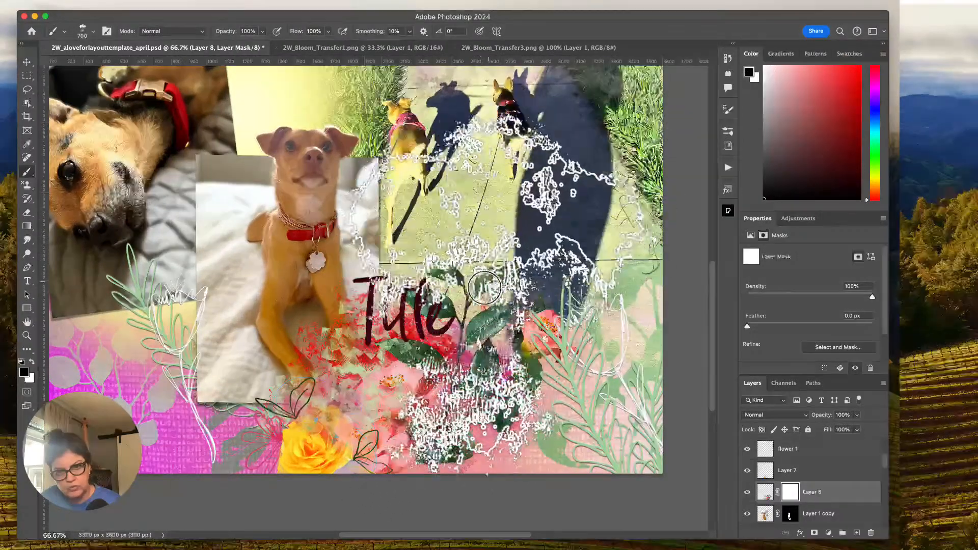
left_click(464, 256)
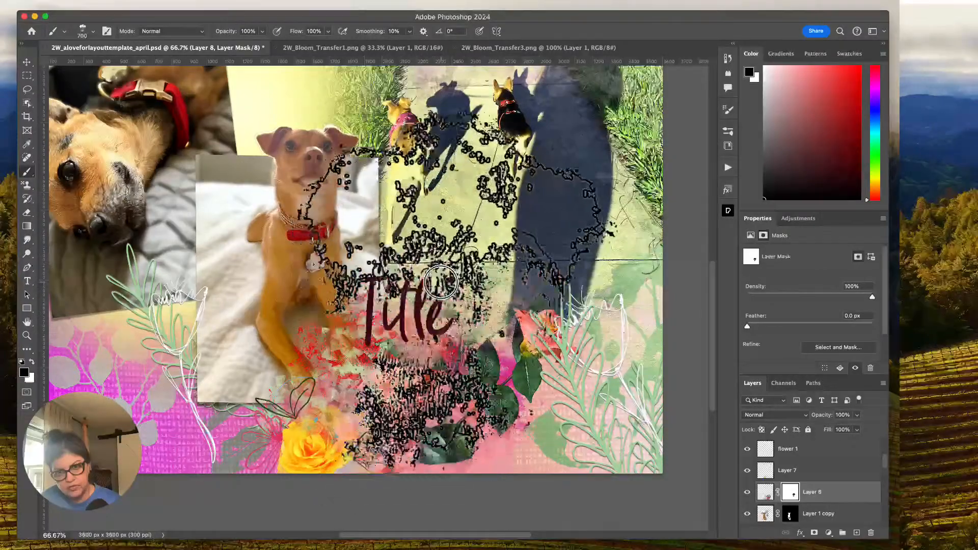
left_click(491, 427)
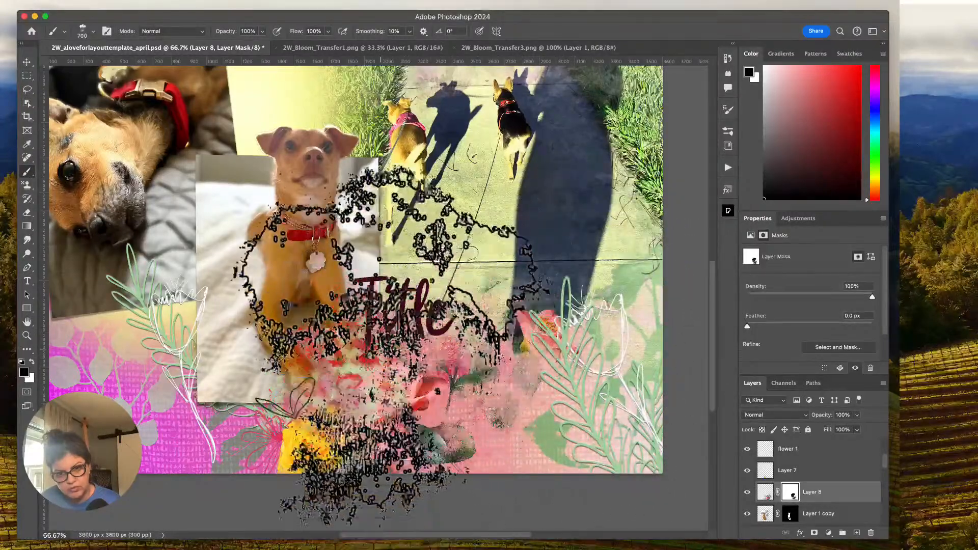
left_click(367, 322)
key("bracketleft")
key("bracketleft")
left_click(363, 329)
Restore some camellia foliage with white on Layer 8's mask, and refine the mask further with the brush opacity set to 73%.
key("x")
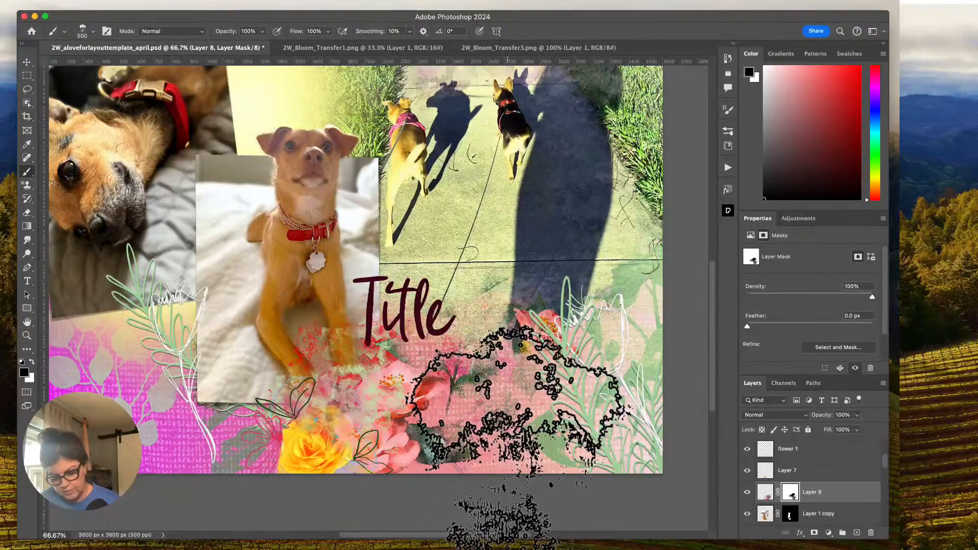
left_click(471, 347)
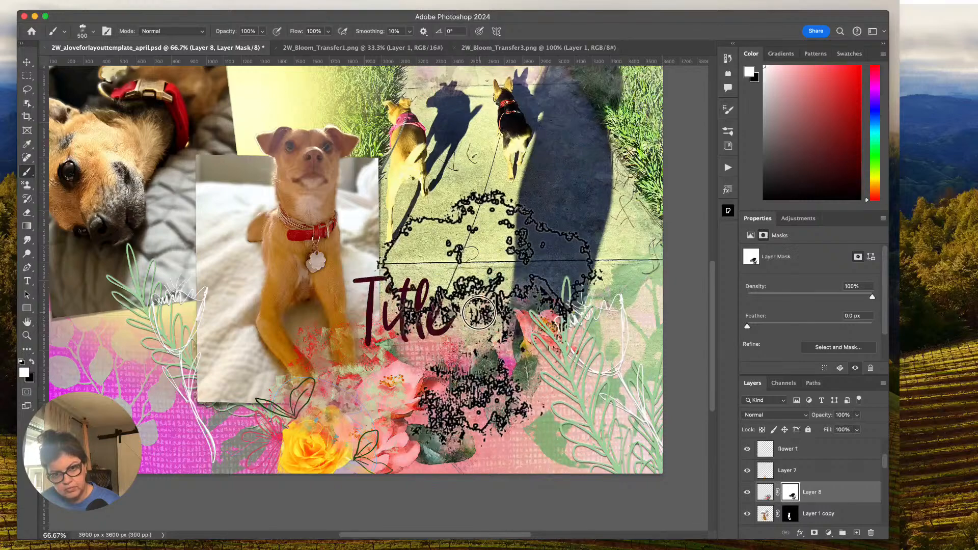
left_click(261, 31)
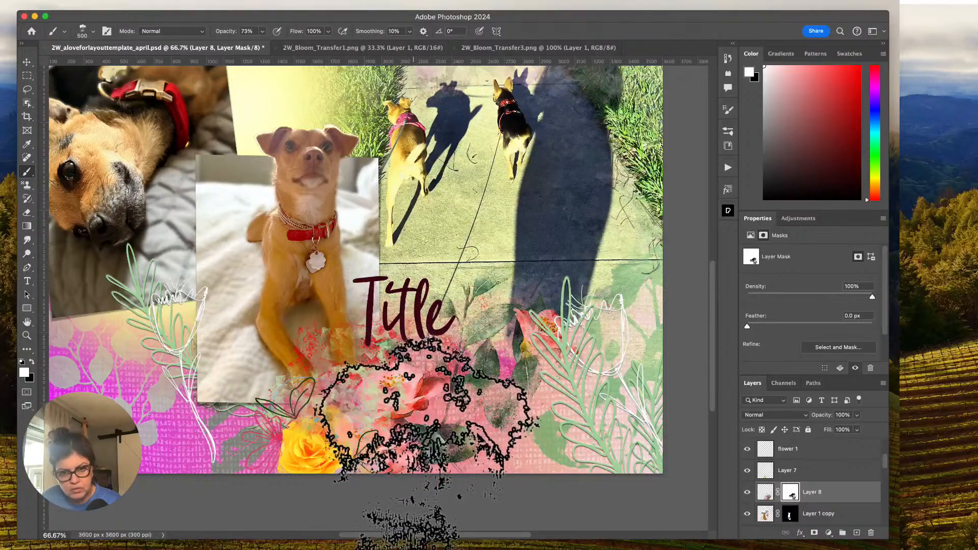
key("x")
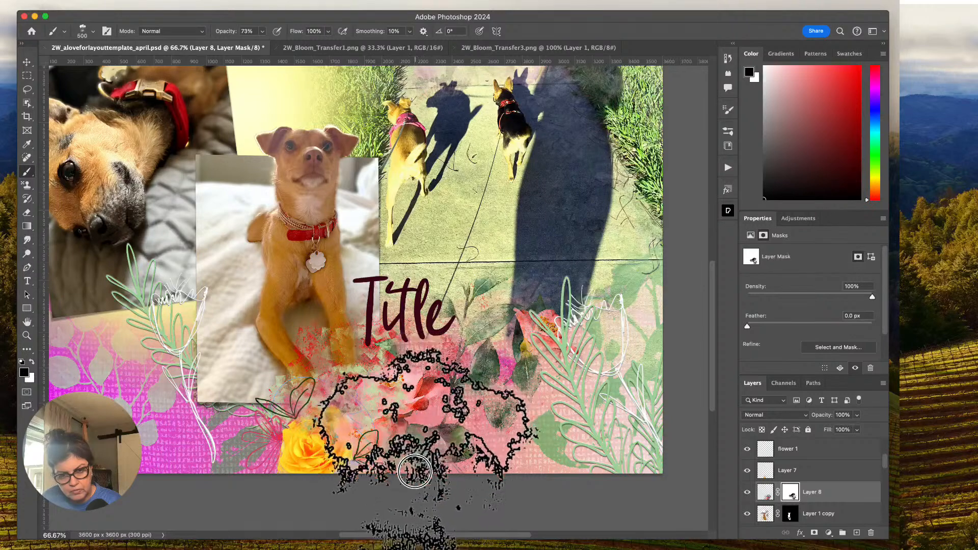
key("x")
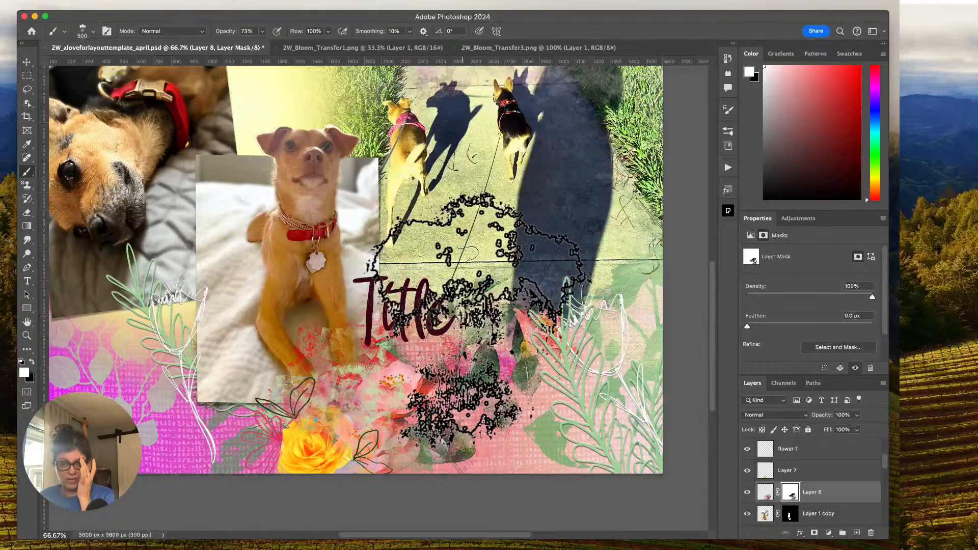
left_click_drag(715, 274, 714, 241)
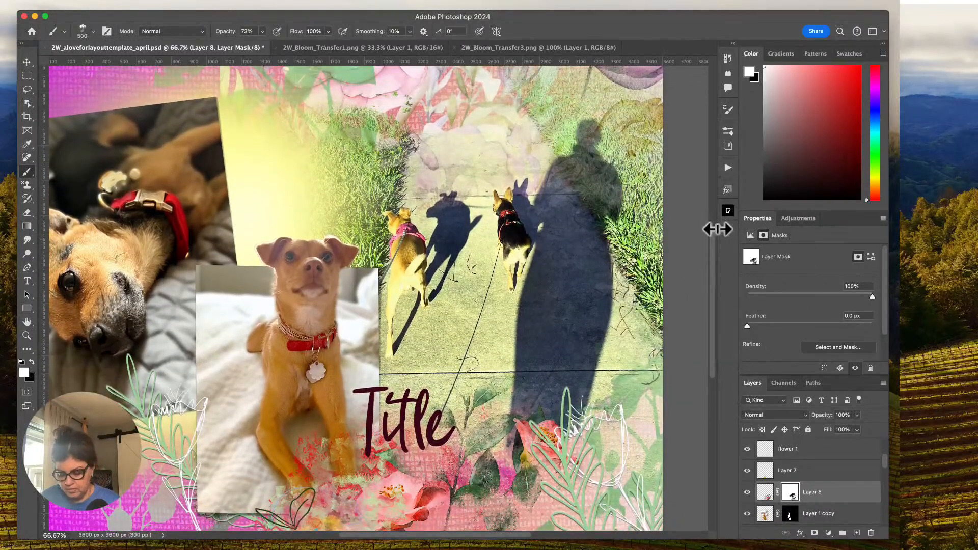
key("super+minus")
key("super+minus")
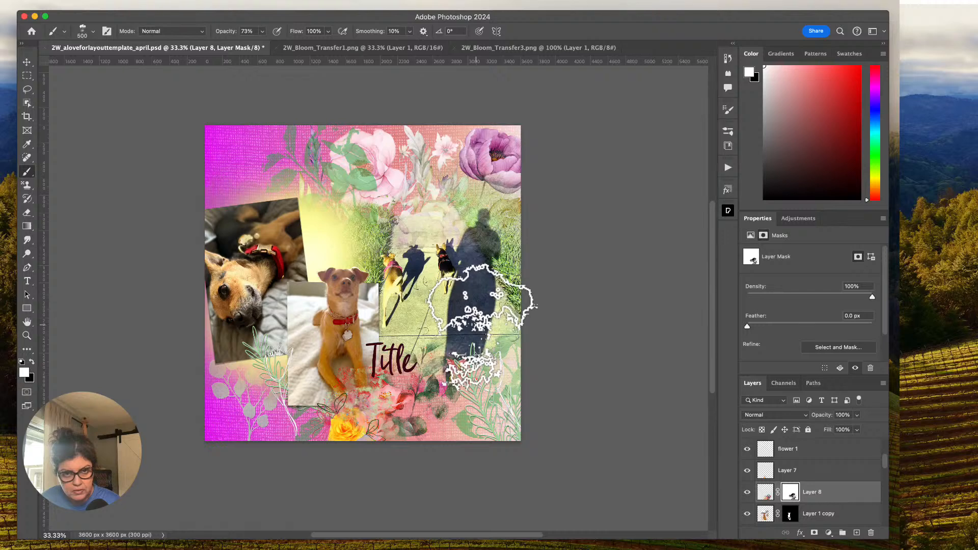
Close the open transfer images, open 2W_Bloom_confetti.png, and copy its hearts into the template above the flower3 layer.
left_click(455, 48)
left_click(275, 47)
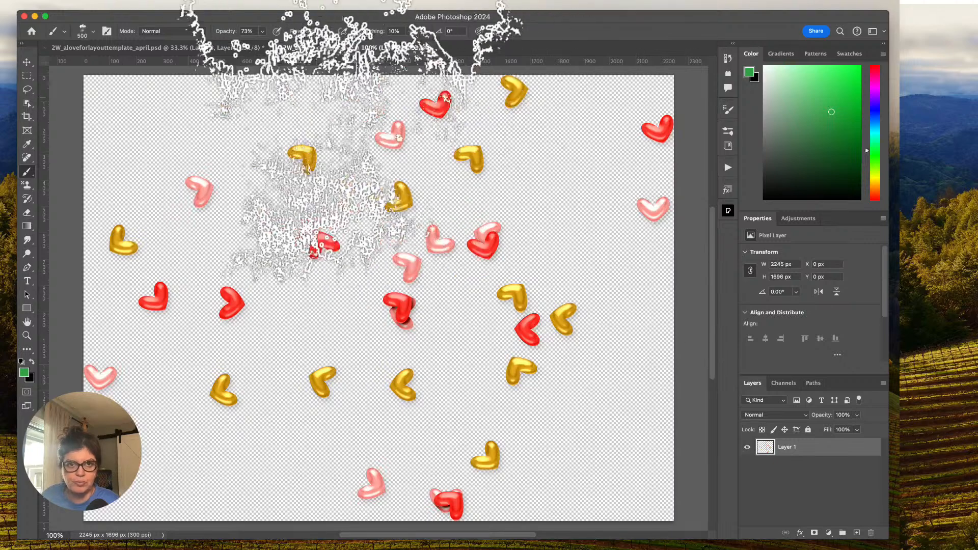
left_click(30, 62)
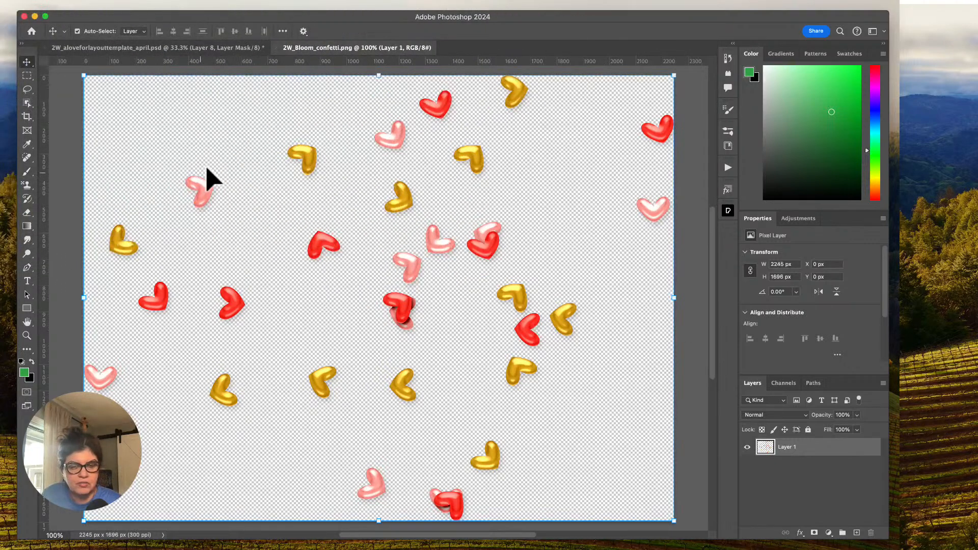
left_click(93, 47)
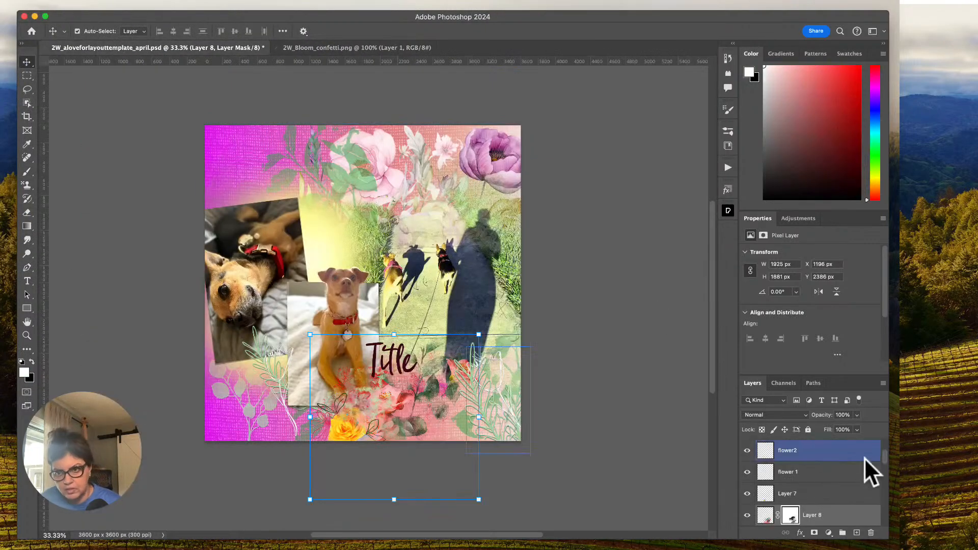
left_click(841, 469)
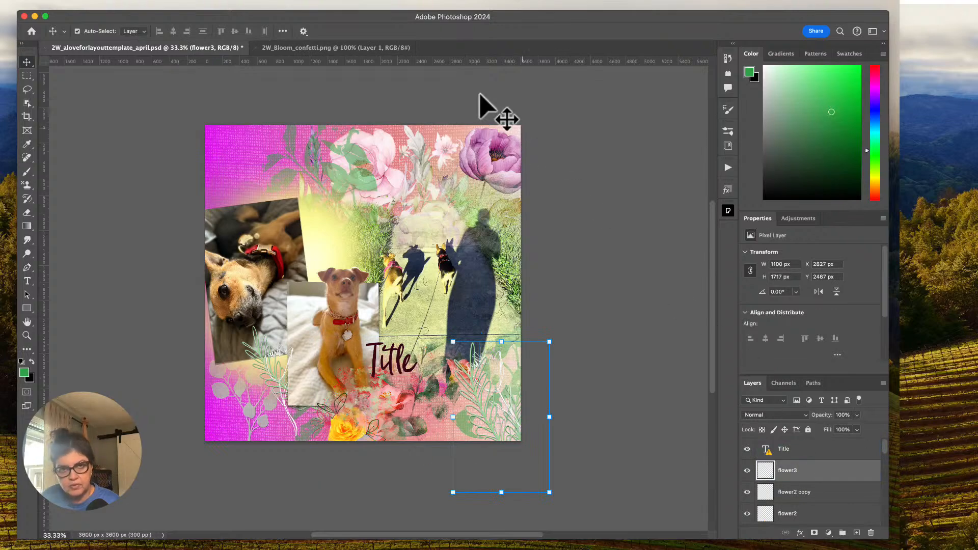
left_click(356, 48)
mouse_move(328, 146)
left_mouse_down()
mouse_move(312, 162)
mouse_move(196, 47)
mouse_move(324, 159)
left_mouse_up()
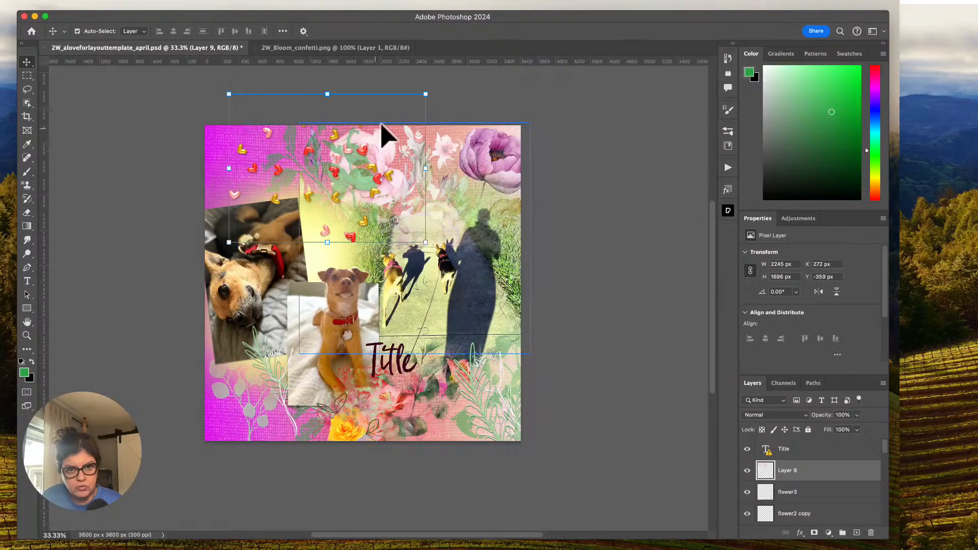
Rotate the heart confetti by 31.58° and move it over the page's upper-left corner.
left_click_drag(430, 84, 436, 148)
left_click_drag(349, 192, 246, 150)
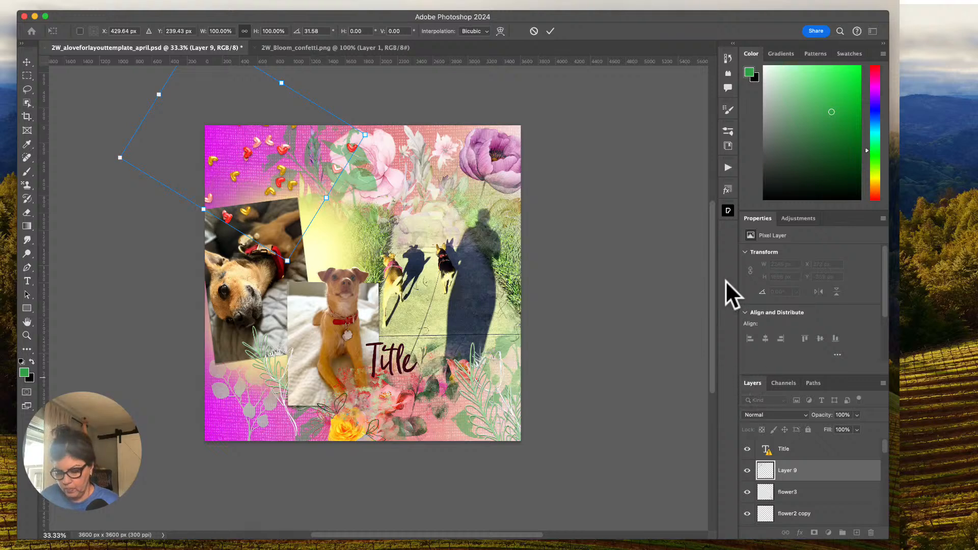
key("super+equal")
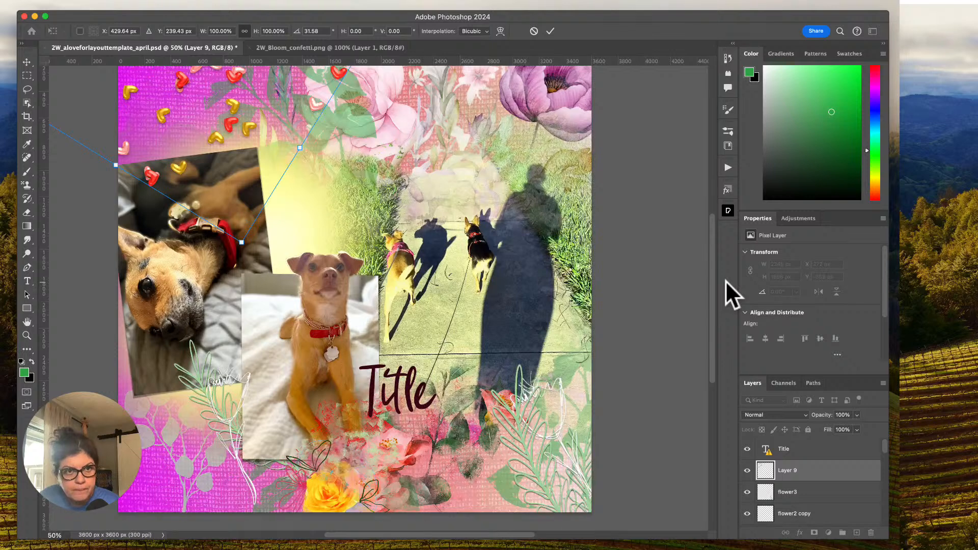
left_click(552, 33)
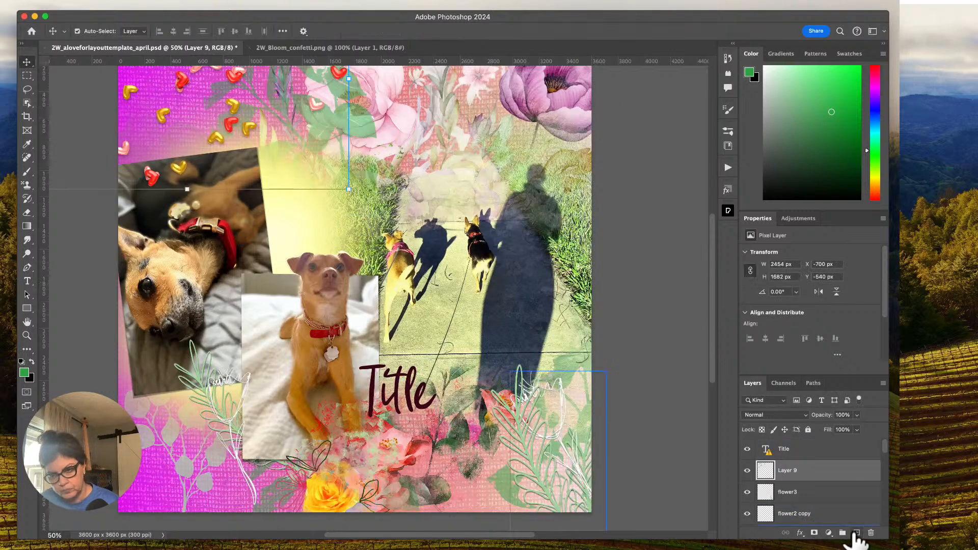
Add a Multiply drop shadow to the confetti on Layer 9 and change its color to dark gray #4d4a4a.
left_click(801, 533)
left_click(811, 527)
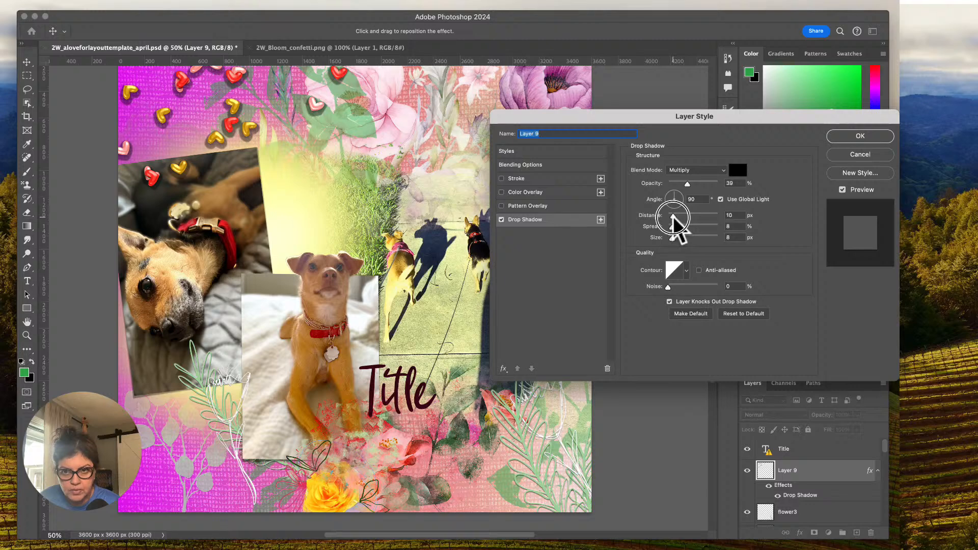
left_click(737, 172)
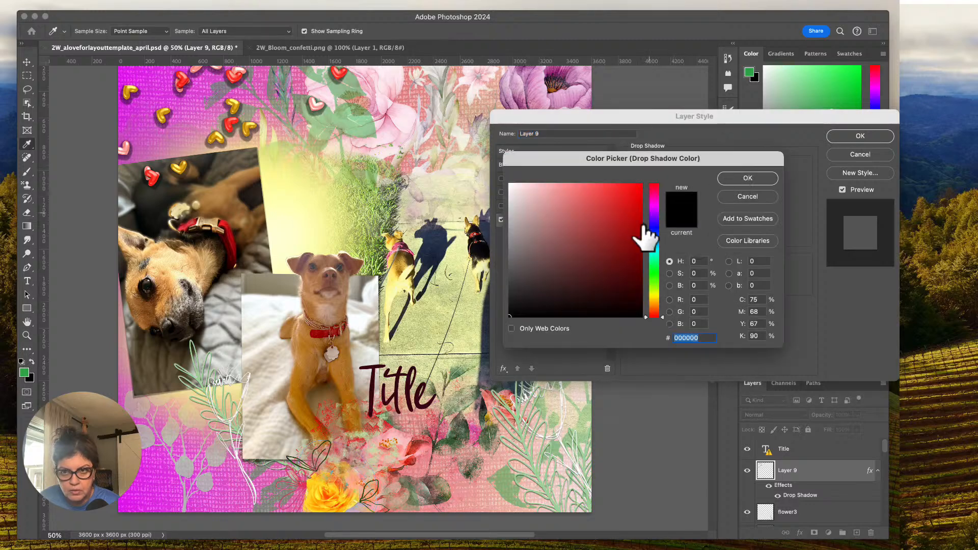
left_click(513, 277)
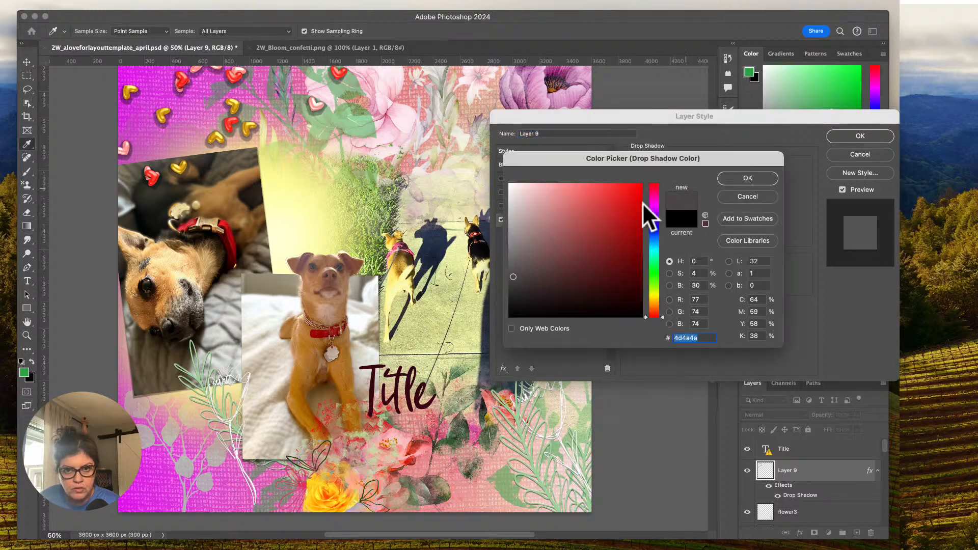
left_click(744, 178)
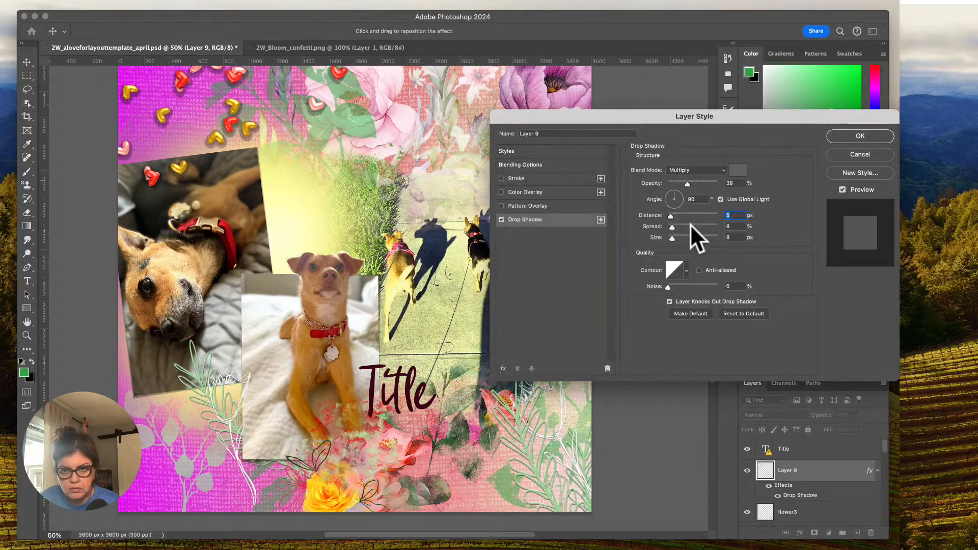
Refine the confetti's drop shadow to 41% opacity, 6% spread, and 6 px size, adjusting its distance as well.
left_click_drag(686, 182, 688, 183)
left_click_drag(671, 215, 669, 240)
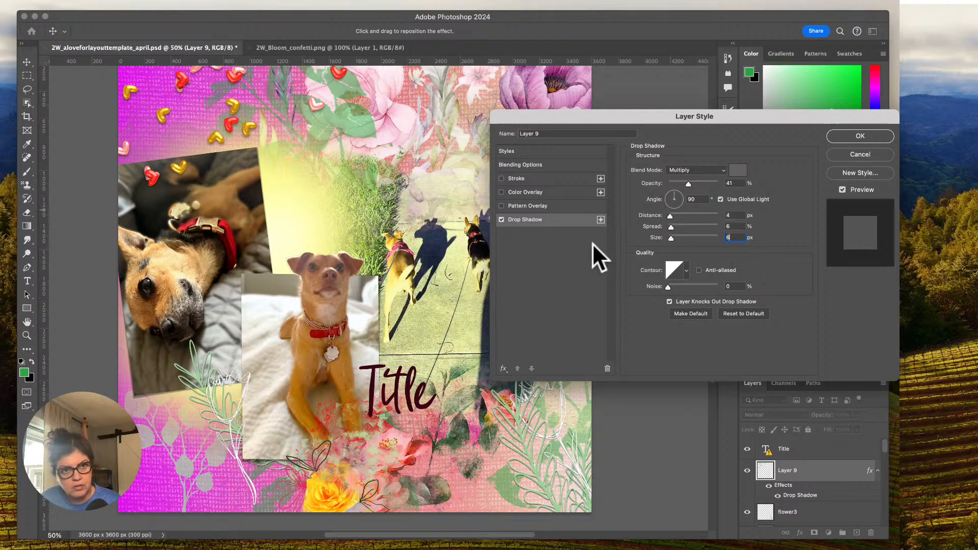
left_click(728, 215)
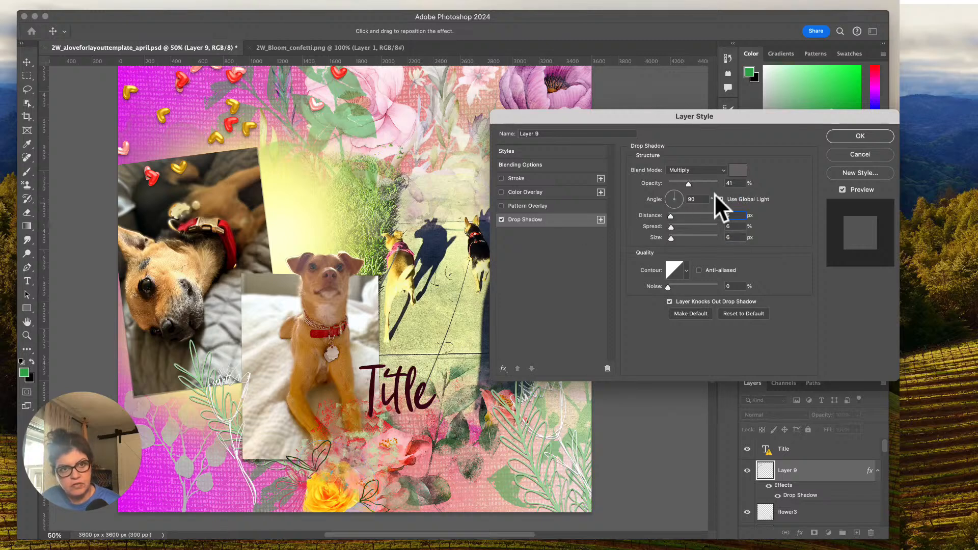
left_click(860, 136)
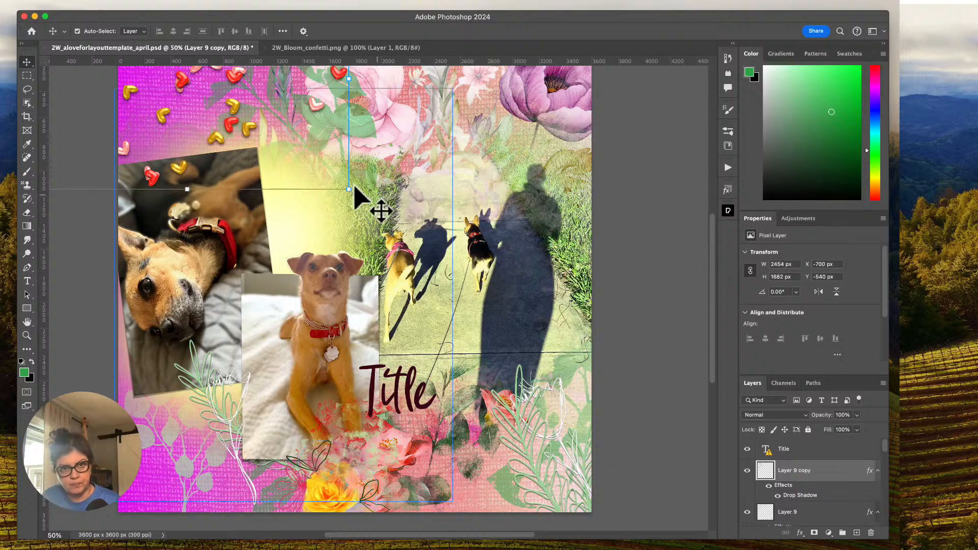
Duplicate the shadowed confetti layer, rotate the copy to -76.15°, and place it along the page's right edge over the walking photo.
left_click_drag(247, 136, 548, 385)
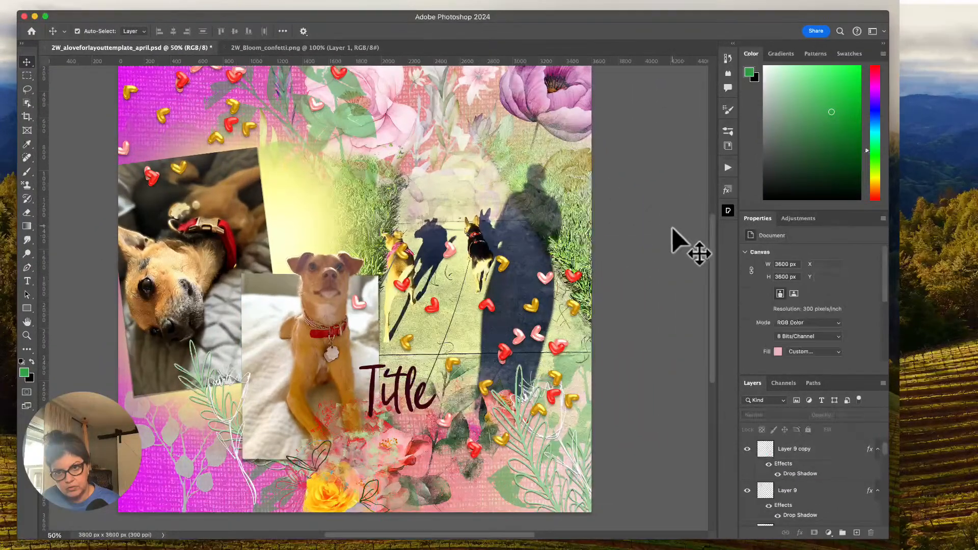
left_click(584, 299)
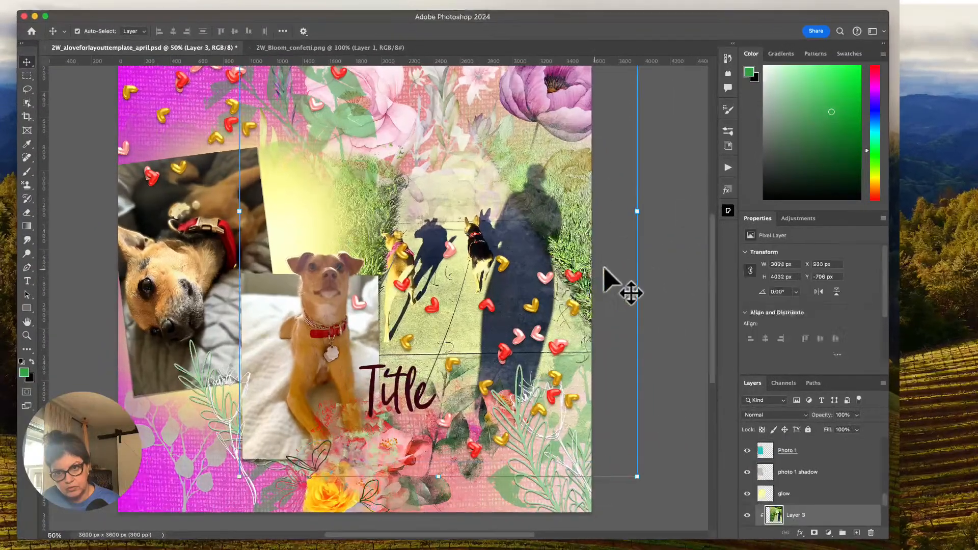
left_click(550, 285)
left_click_drag(680, 239, 465, 194)
left_click_drag(515, 298, 647, 187)
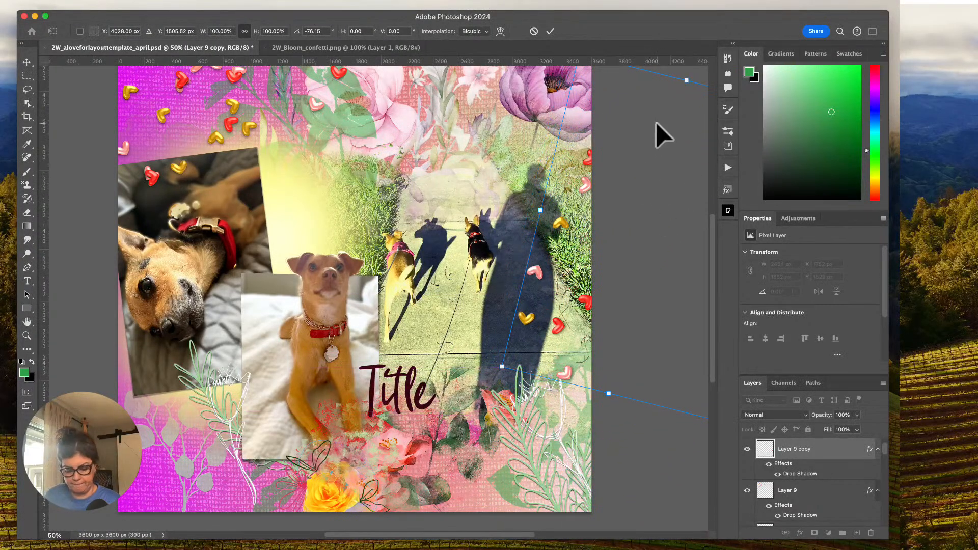
key("super+minus")
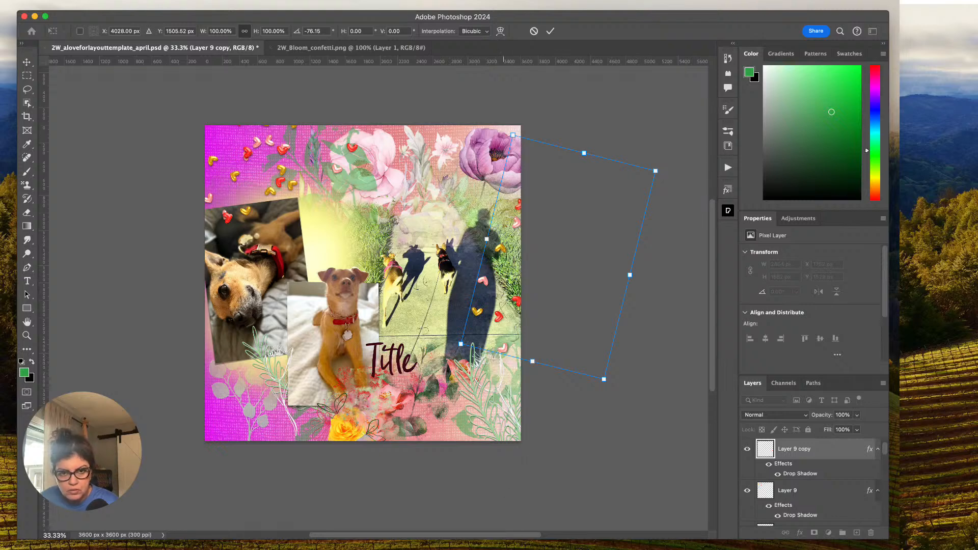
left_click(414, 549)
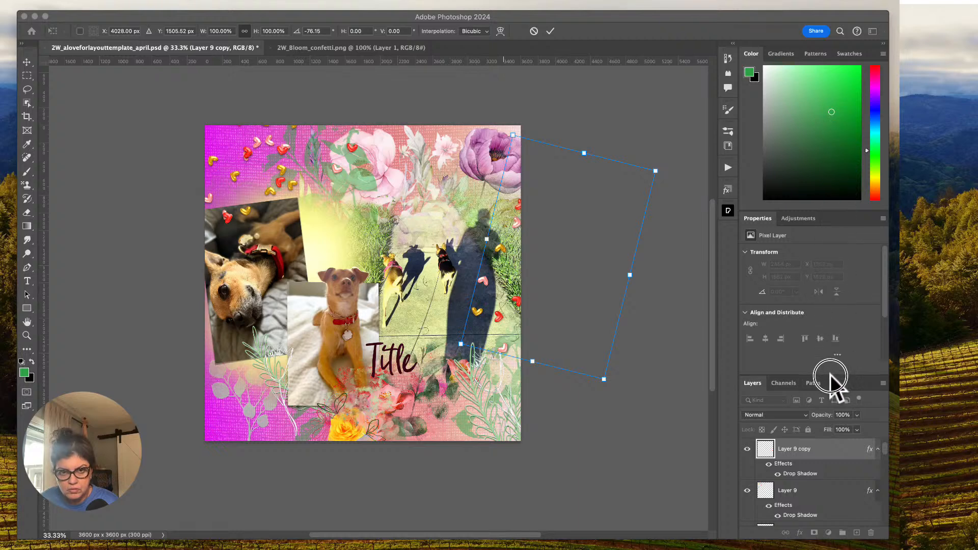
left_click(253, 282)
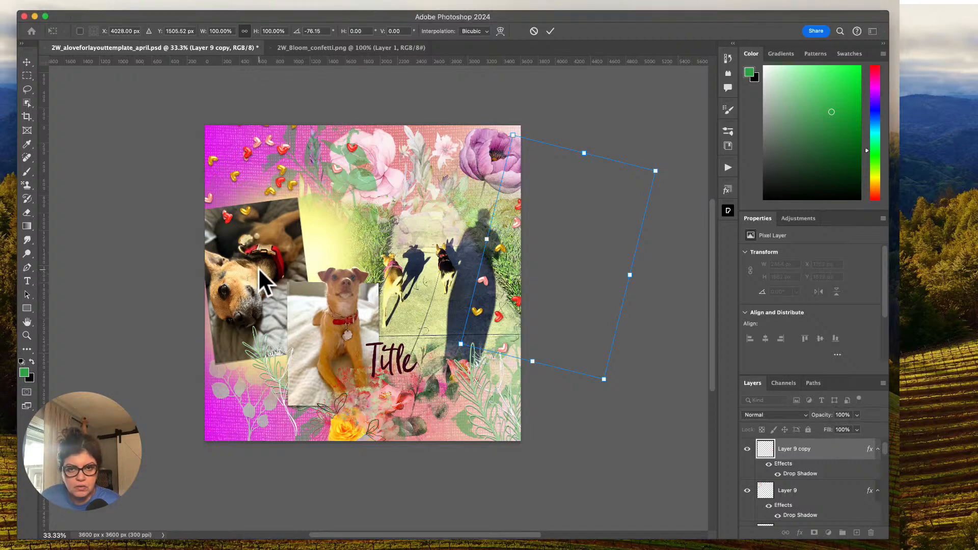
left_click(549, 31)
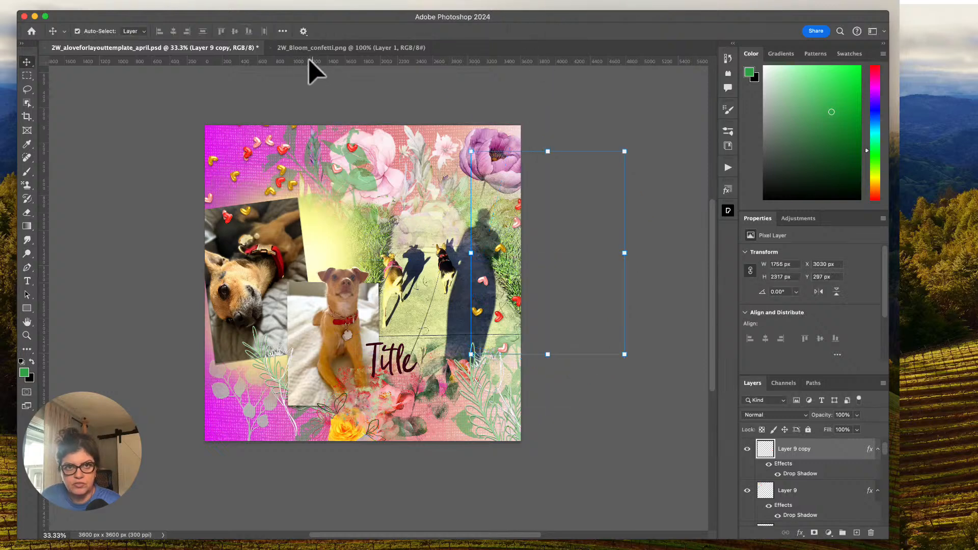
Close the confetti image, open 2W_Bloom_paperstrip1.png, and copy the MOMENTS strip into the template.
left_click(270, 47)
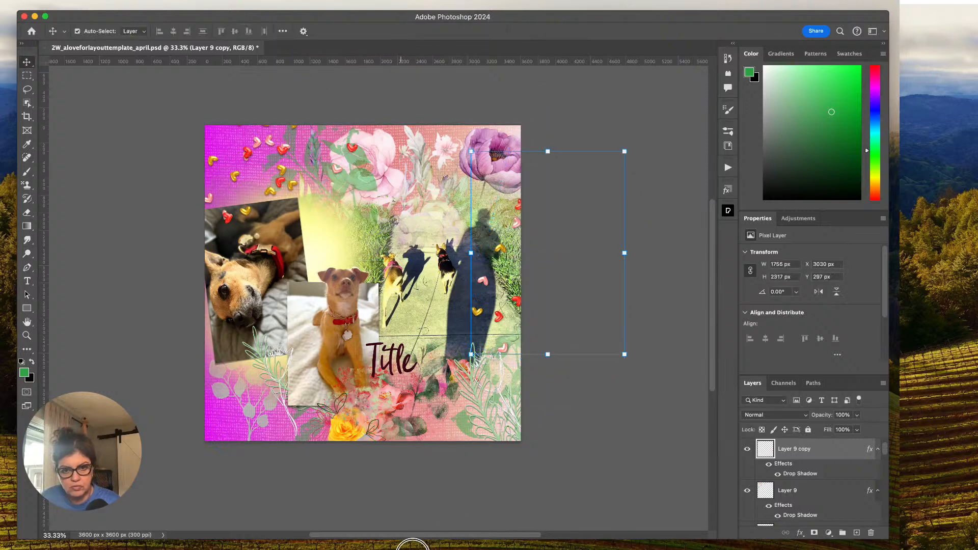
left_click(420, 547)
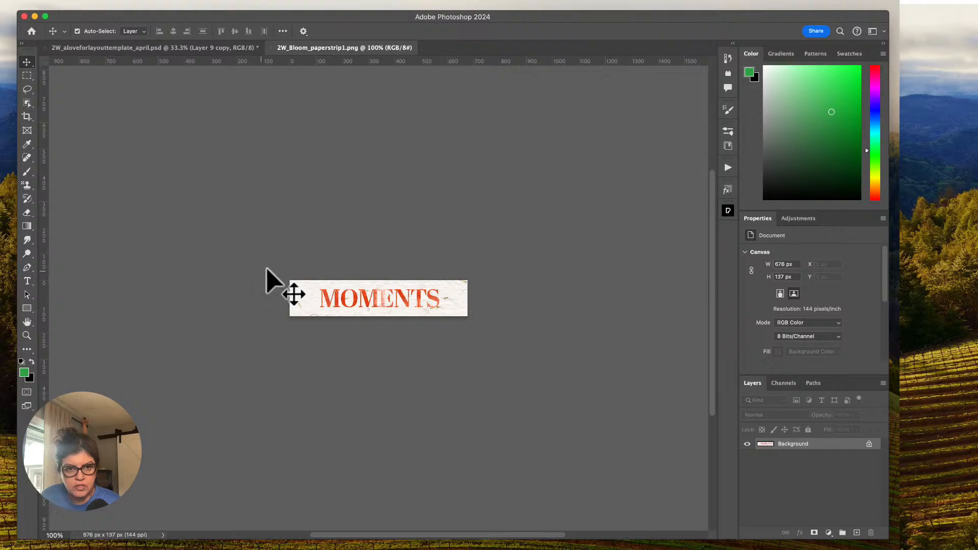
left_click_drag(323, 303, 285, 354)
Scale the MOMENTS strip to 71.43%, rotate it to -15.85°, and tuck it behind the foliage with its layer directly above Layer 2 copy.
key("super+equal")
key("super+equal")
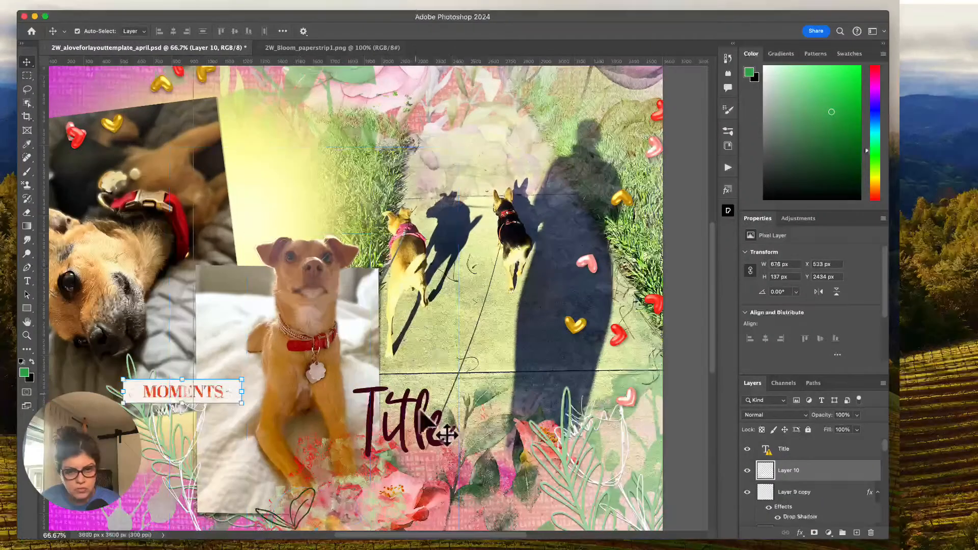
left_click_drag(382, 535, 346, 535)
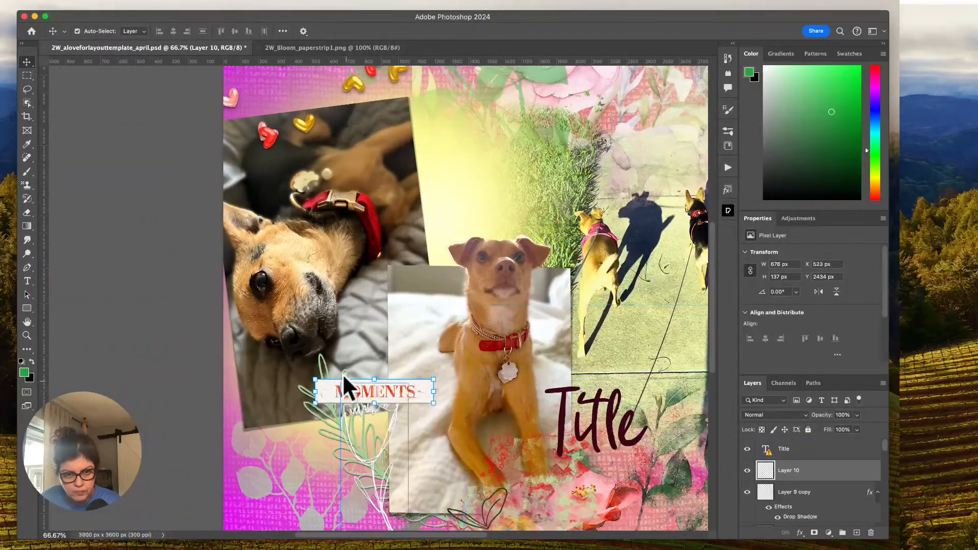
left_click_drag(391, 393, 391, 366)
left_click_drag(406, 352, 404, 318)
key("super+t")
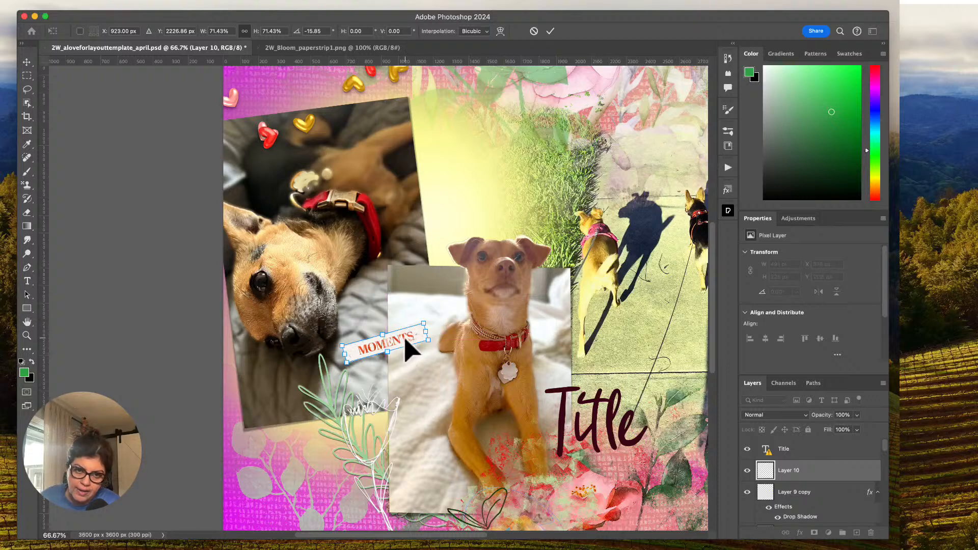
left_click_drag(789, 482, 780, 445)
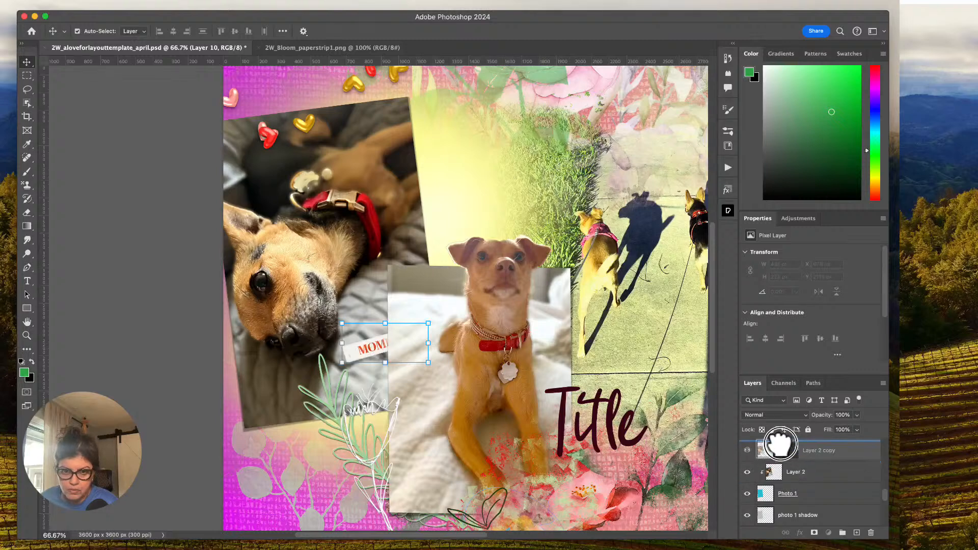
left_click_drag(376, 349, 353, 375)
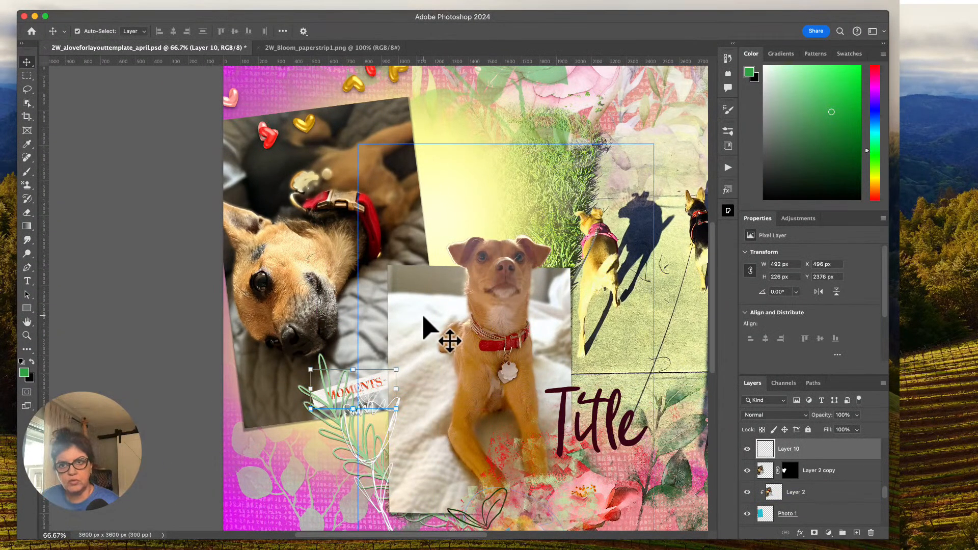
Apply the Paper I shadow style to the MOMENTS strip on Layer 10.
left_click(727, 188)
left_click_drag(717, 306, 712, 293)
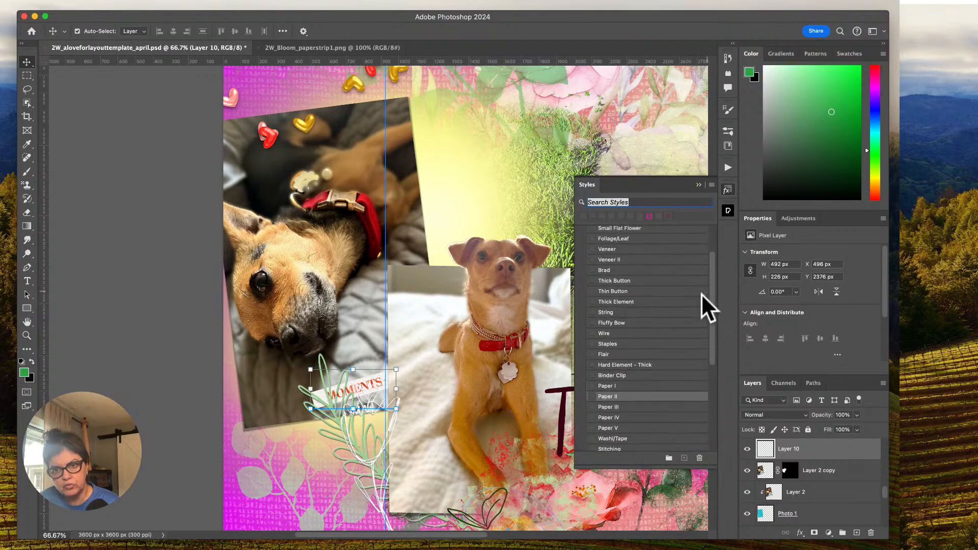
left_click(606, 387)
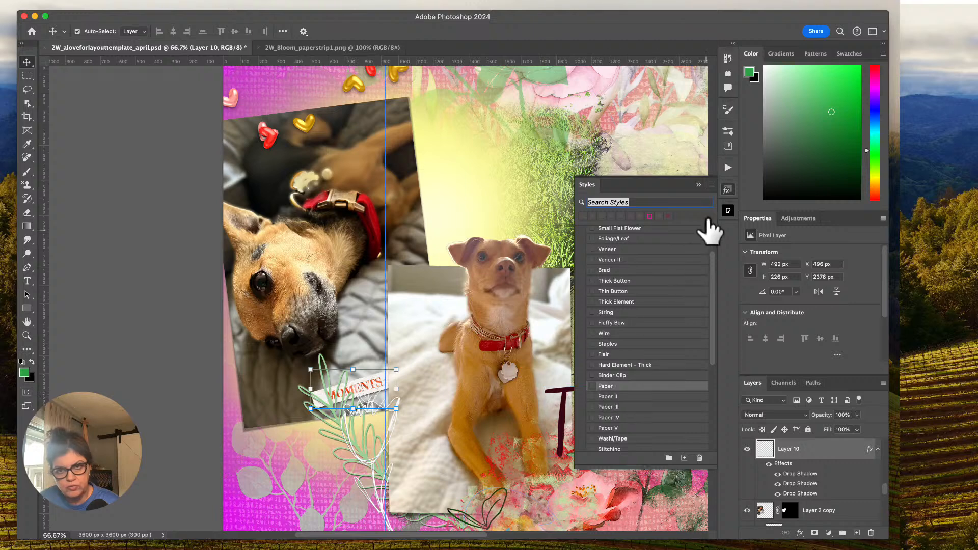
left_click(698, 184)
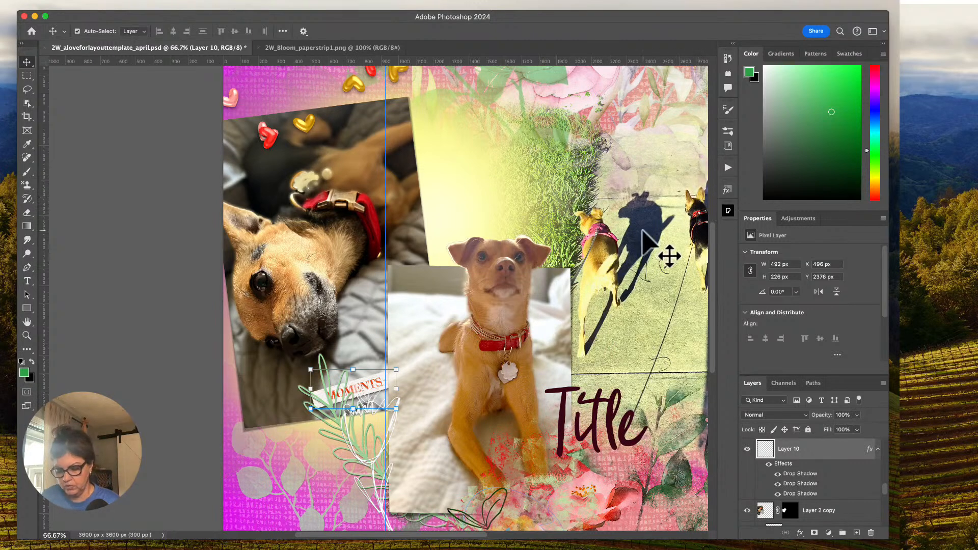
Open the Title text layer for editing and replace its missing Aescudos font with the default font.
key("super+minus")
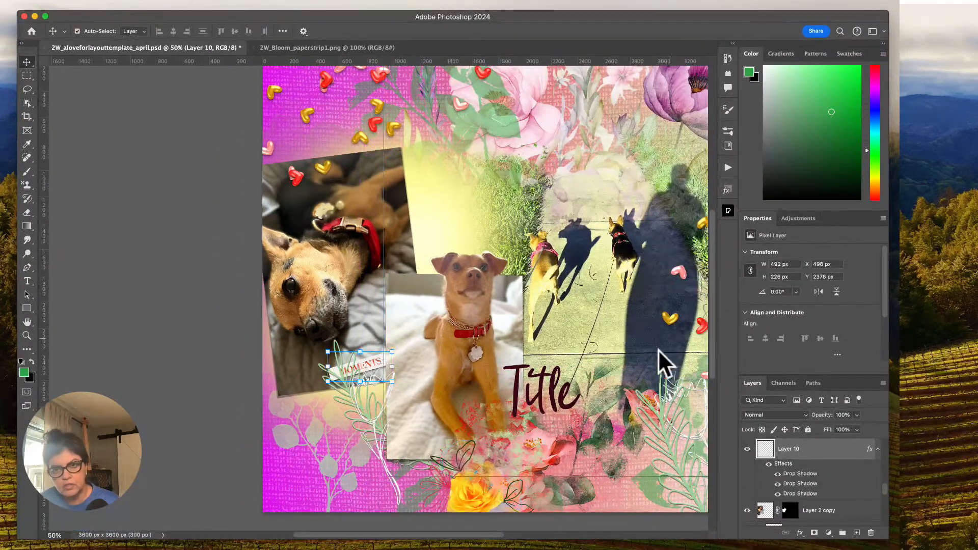
left_click_drag(885, 491, 884, 448)
left_click(774, 449)
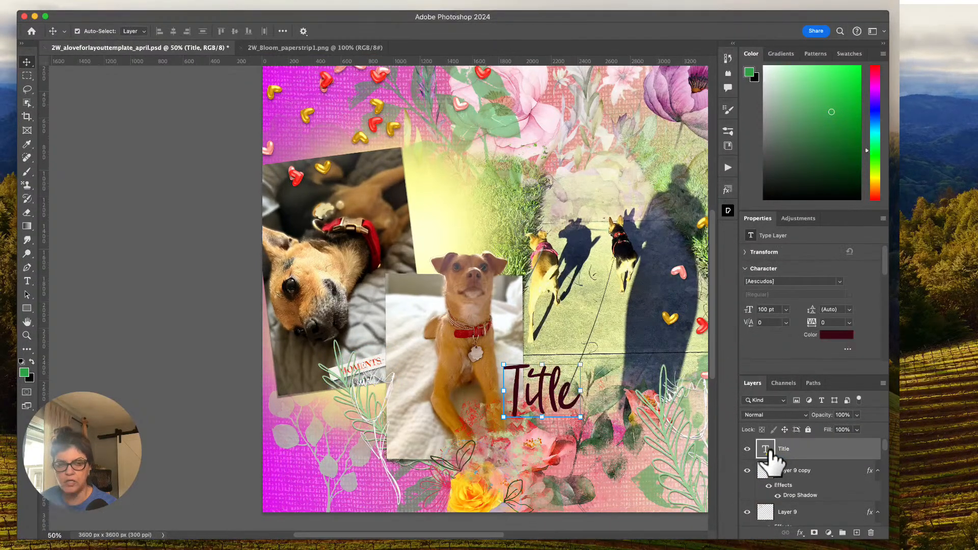
double_click(767, 449)
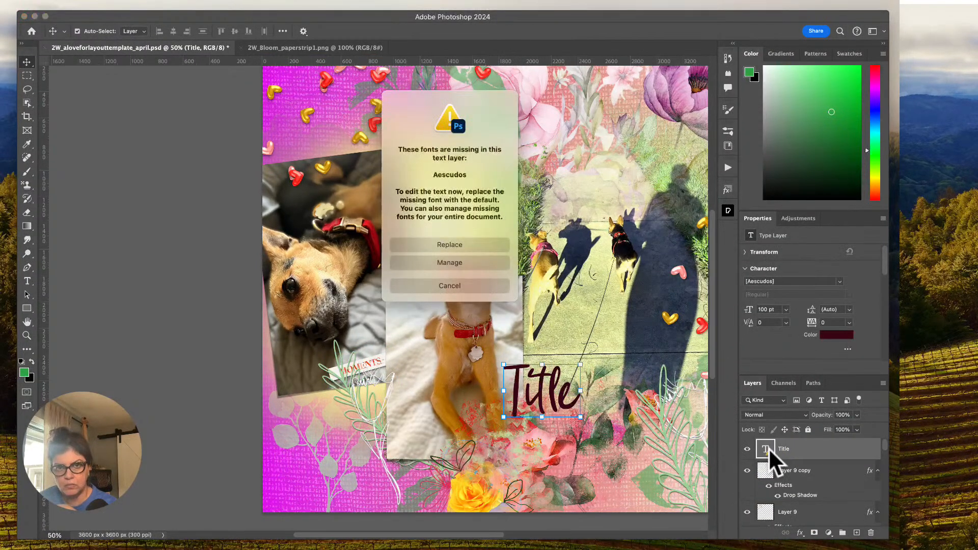
left_click(442, 245)
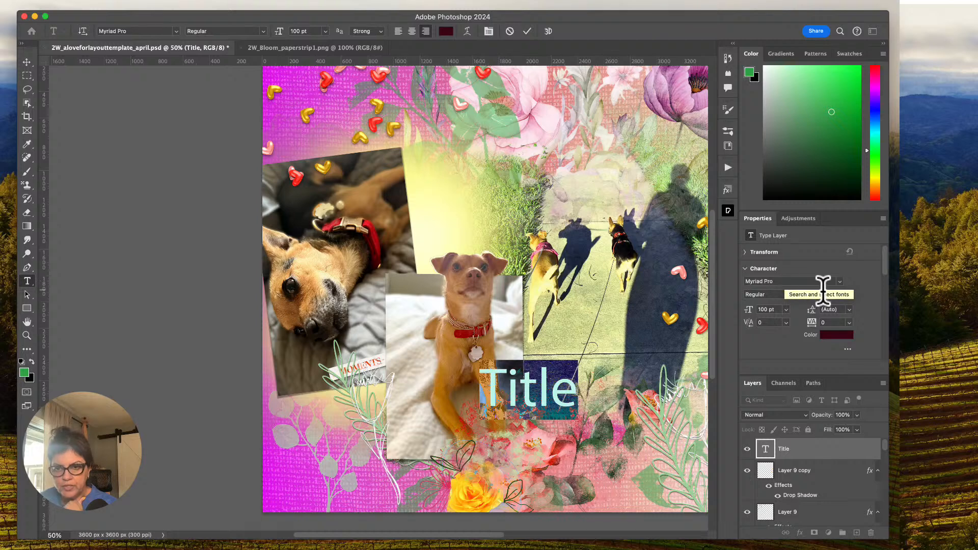
Browse the full font list beyond the favorites and set the title's font to Lust Script.
left_click(839, 281)
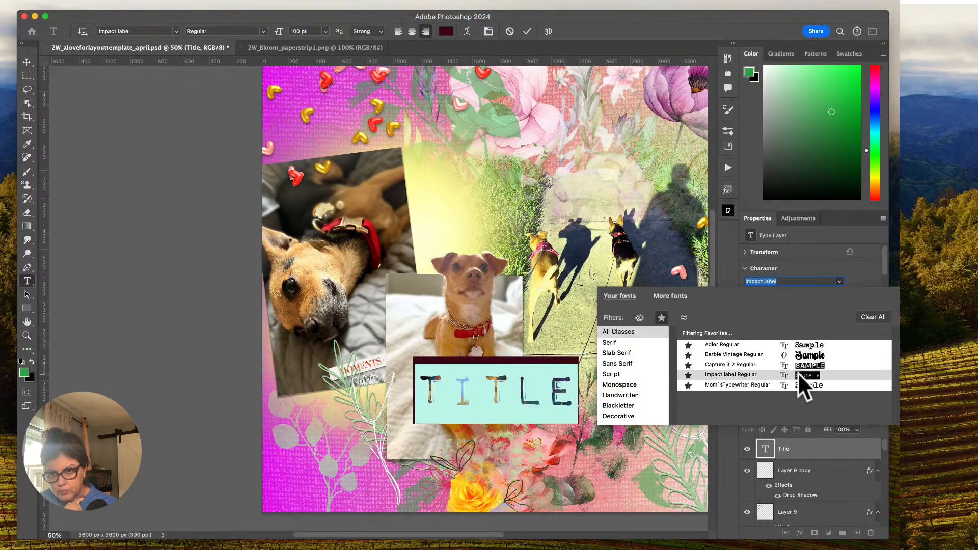
left_click(662, 318)
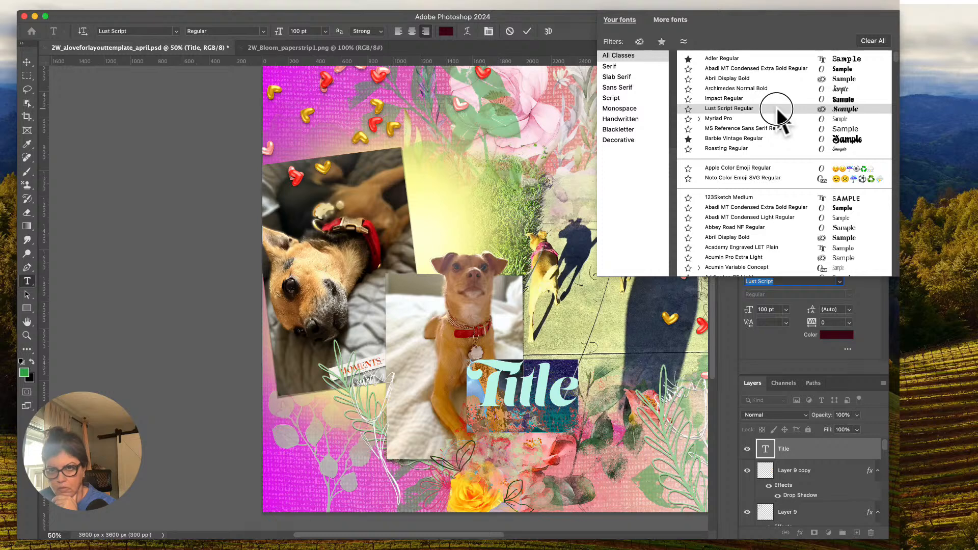
left_click(776, 108)
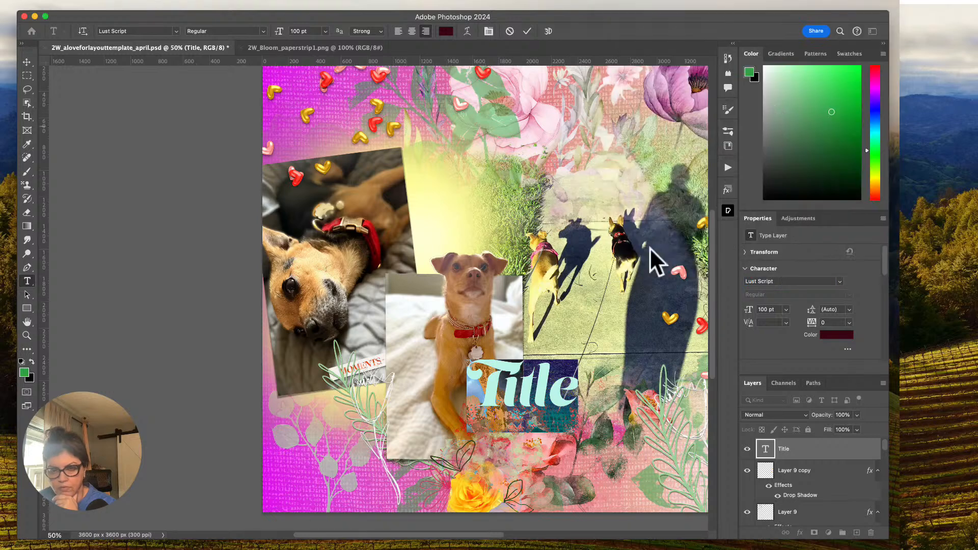
Replace the whole title text with "Cuties".
left_click(533, 388)
type("cuties")
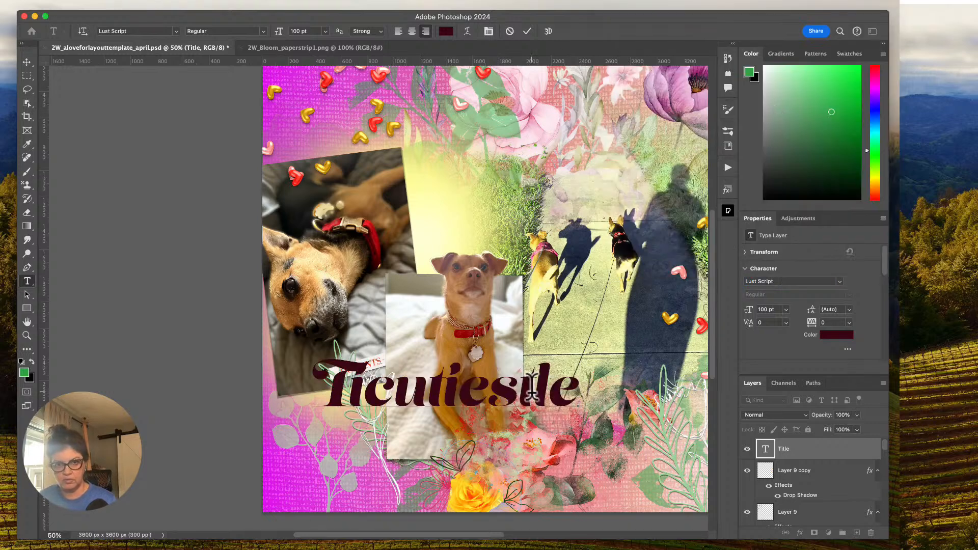
double_click(459, 397)
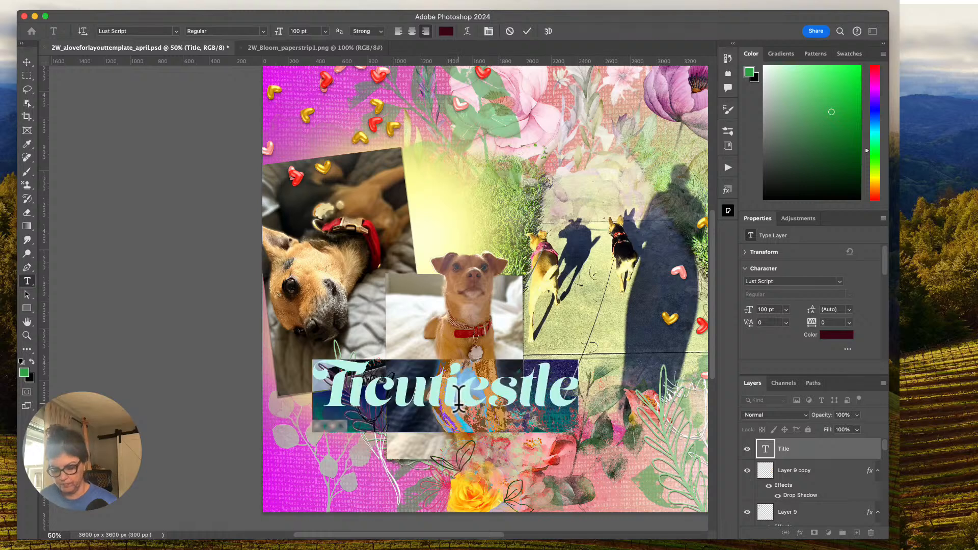
type("Cuties")
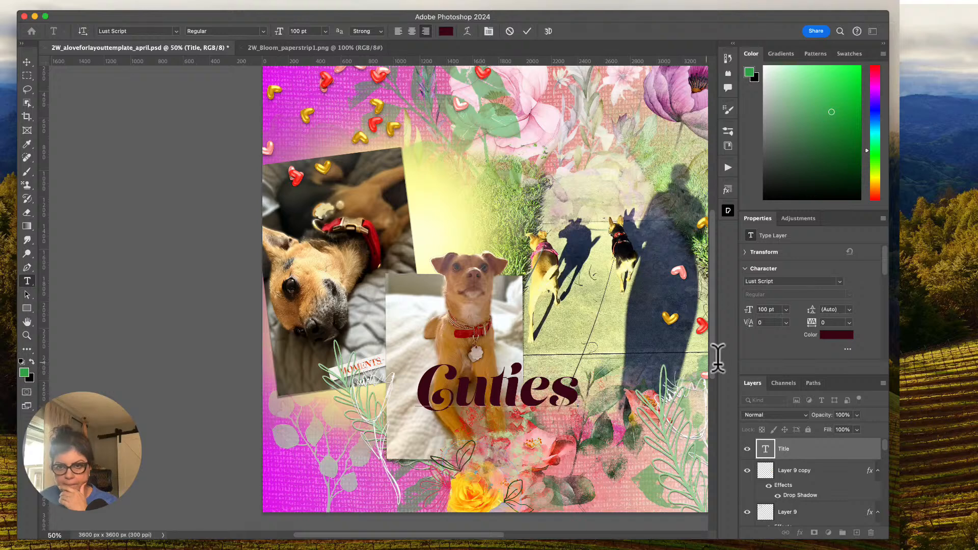
Select the whole title text and set its font size to 72 pt.
double_click(575, 400)
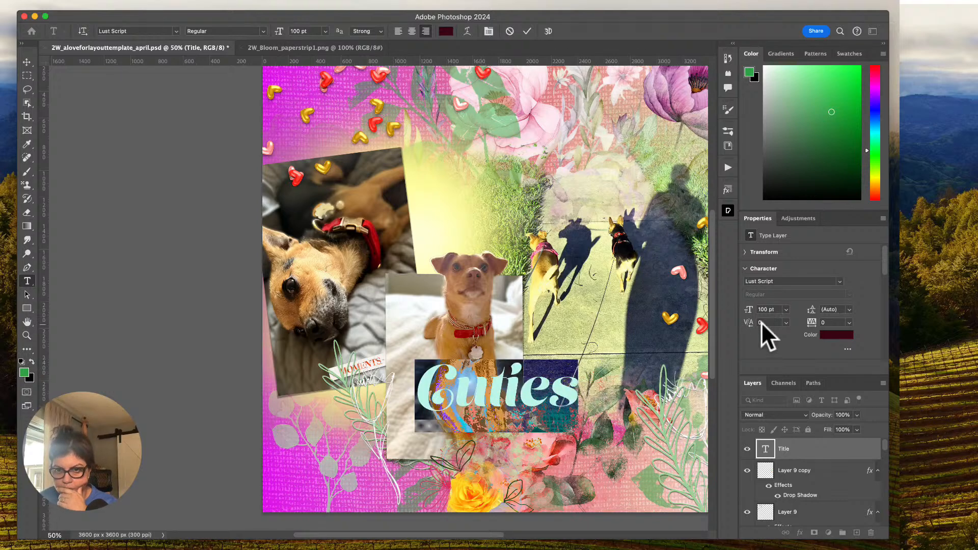
left_click(786, 309)
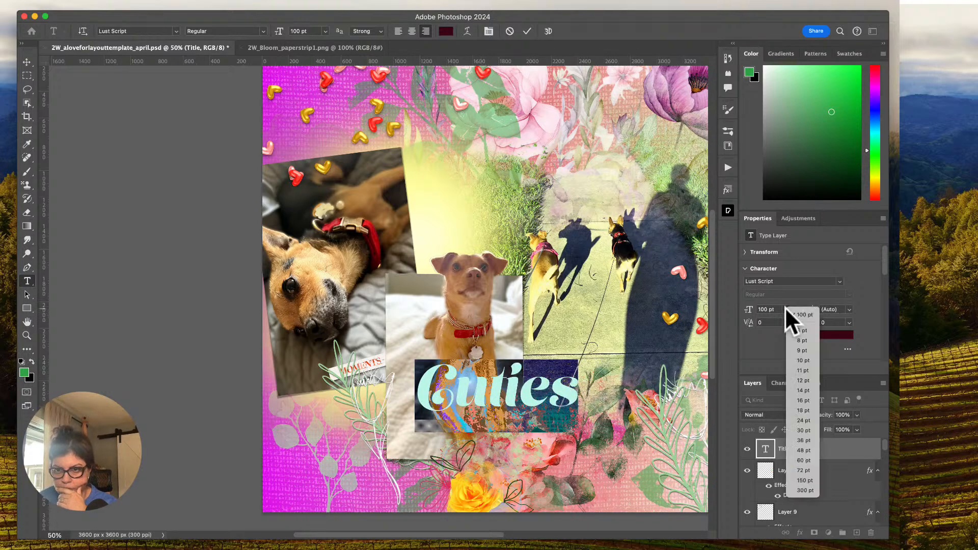
left_click(802, 470)
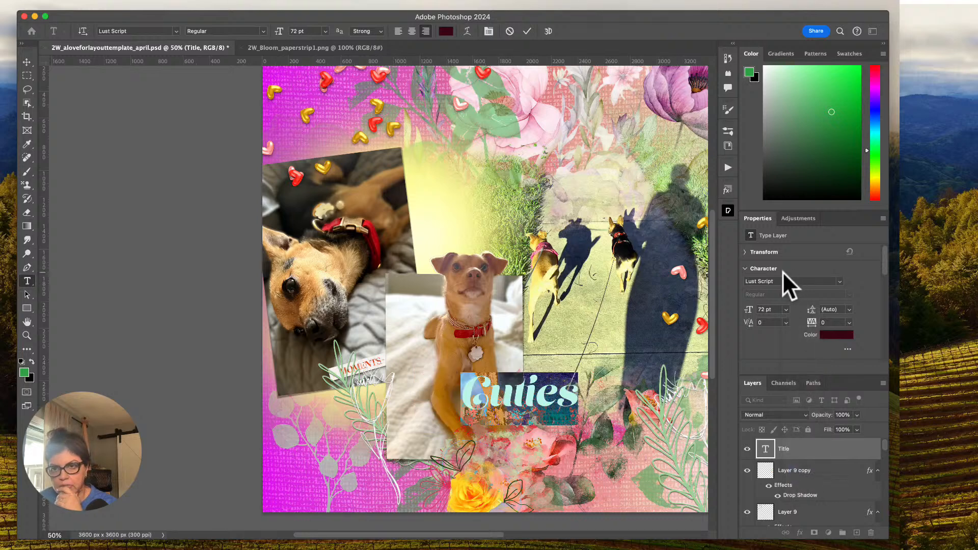
Preview further fonts on the Cuties title and set its font to Alodega Regular.
left_click(839, 281)
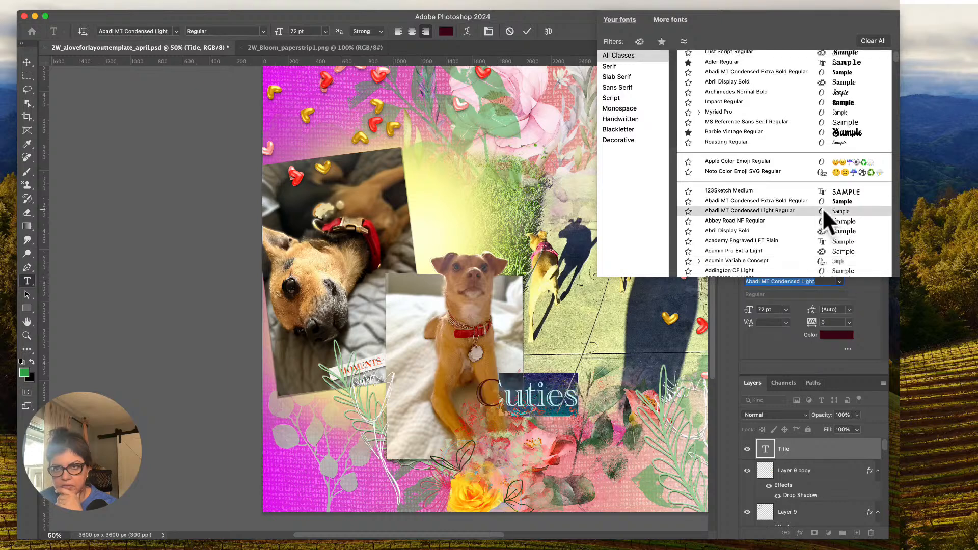
scroll(822, 234, "down", 3)
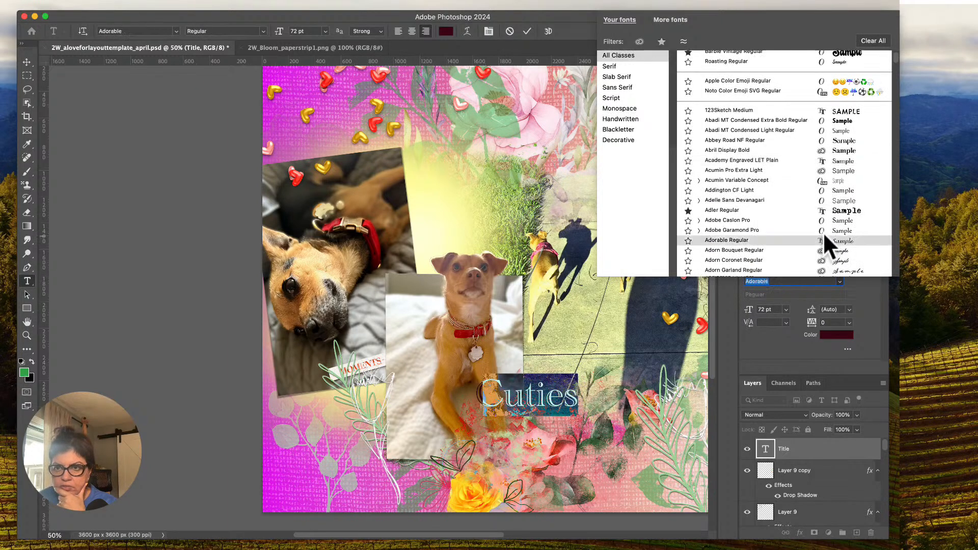
scroll(821, 215, "down", 3)
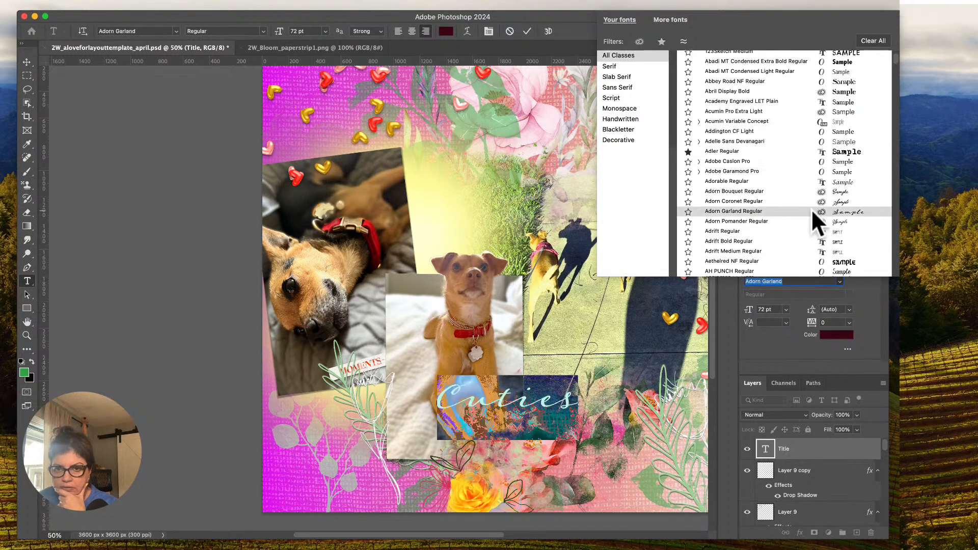
scroll(811, 229, "down", 3)
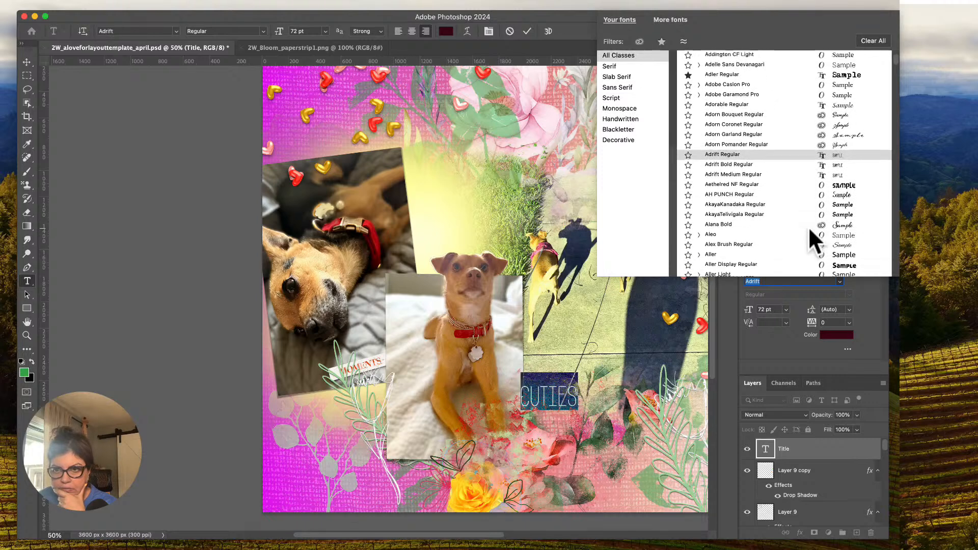
scroll(808, 226, "down", 1)
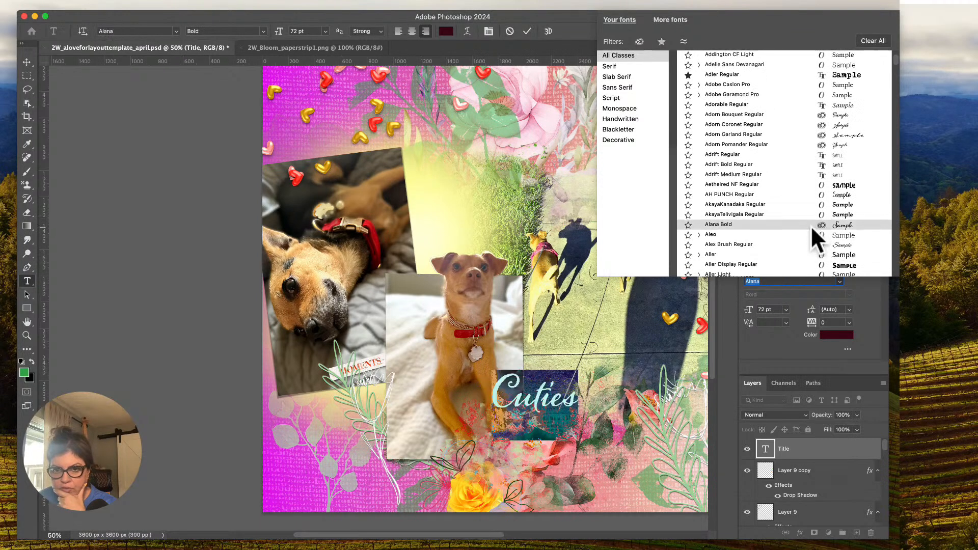
scroll(810, 226, "down", 2)
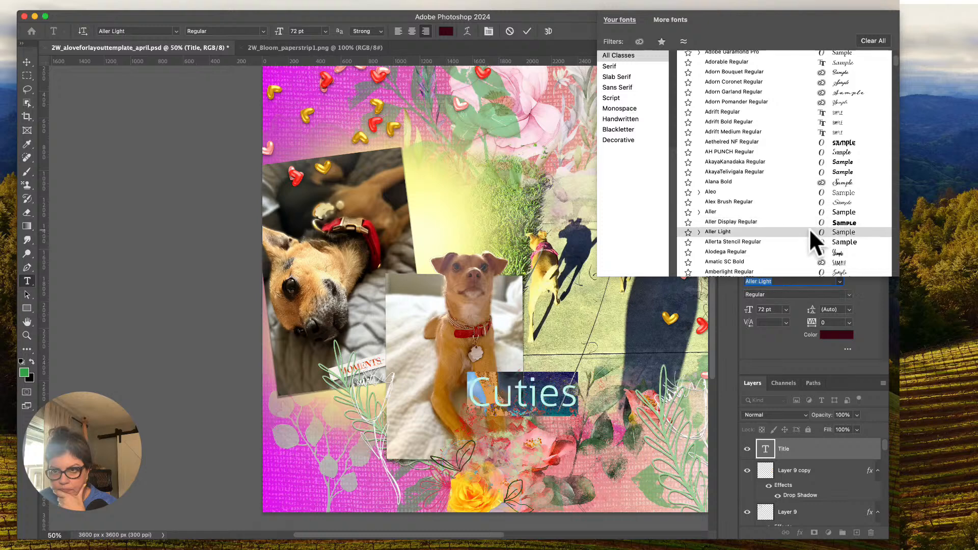
scroll(809, 228, "down", 2)
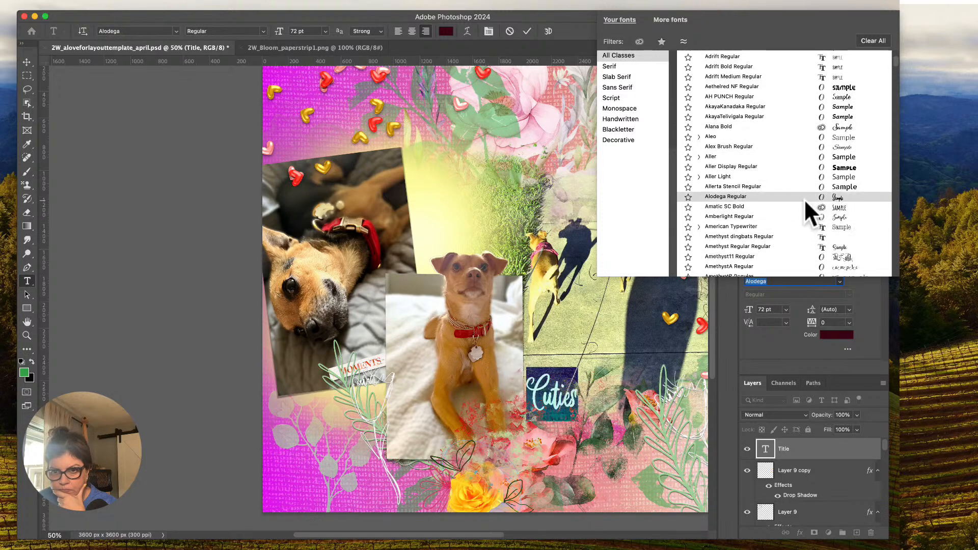
left_click(804, 198)
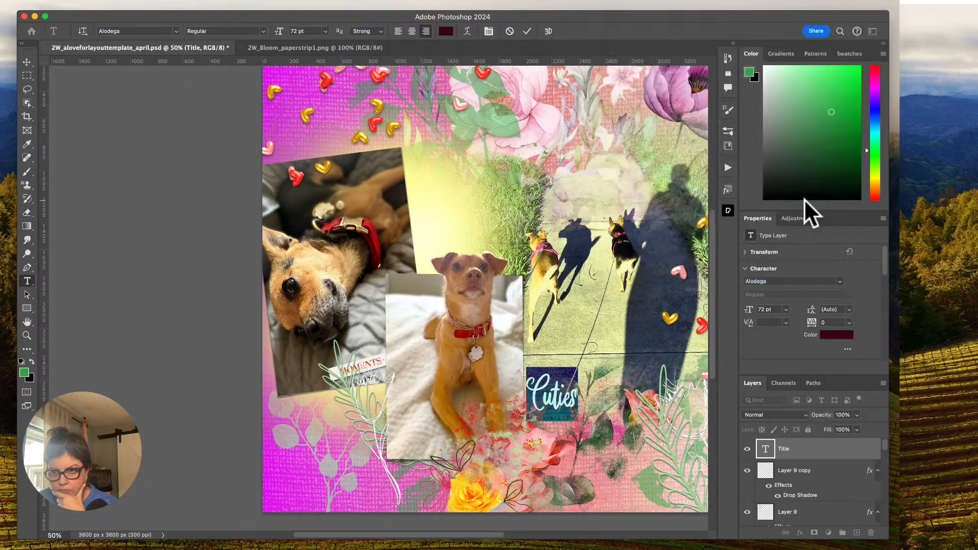
Enlarge the Cuties title, settling on a font size of 130 pt, and commit the text edit.
left_click(787, 309)
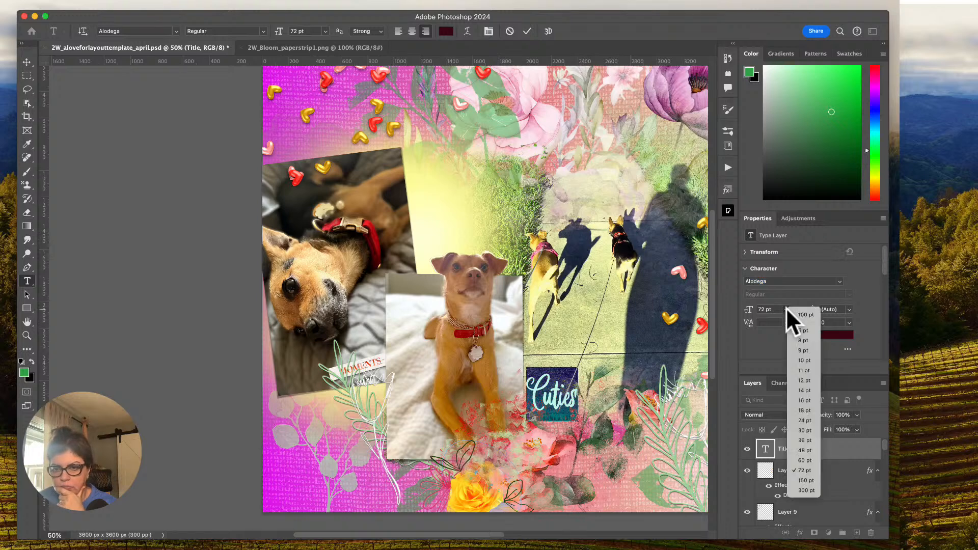
left_click(805, 480)
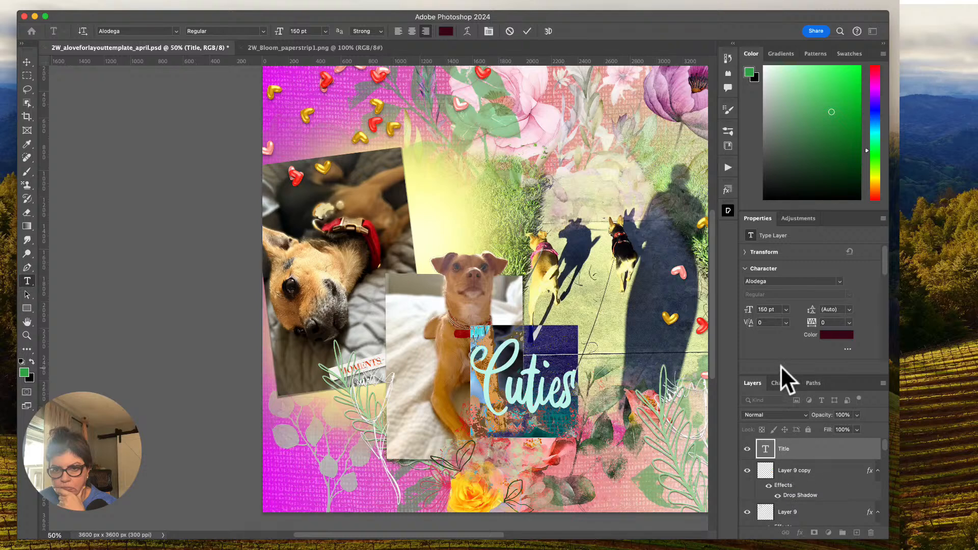
left_click(765, 309)
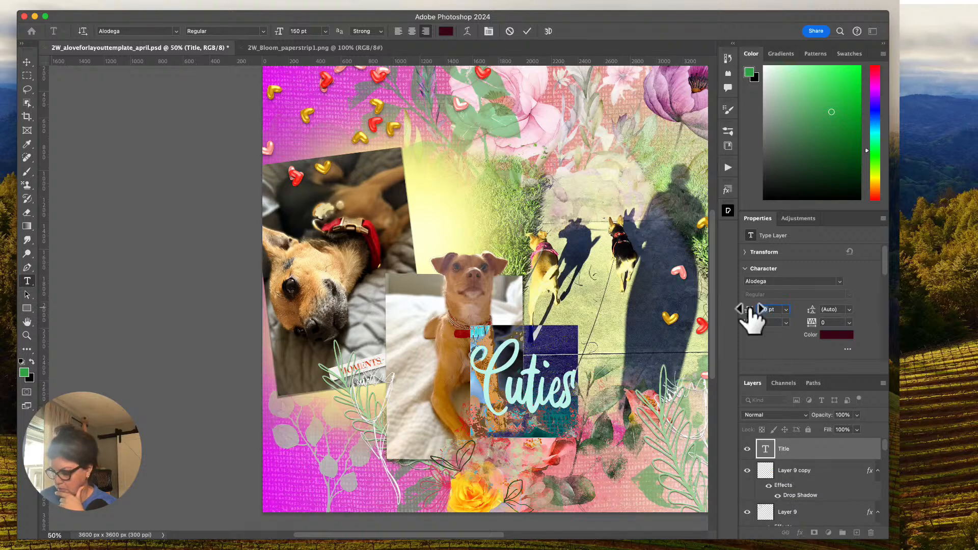
left_click_drag(752, 312, 741, 313)
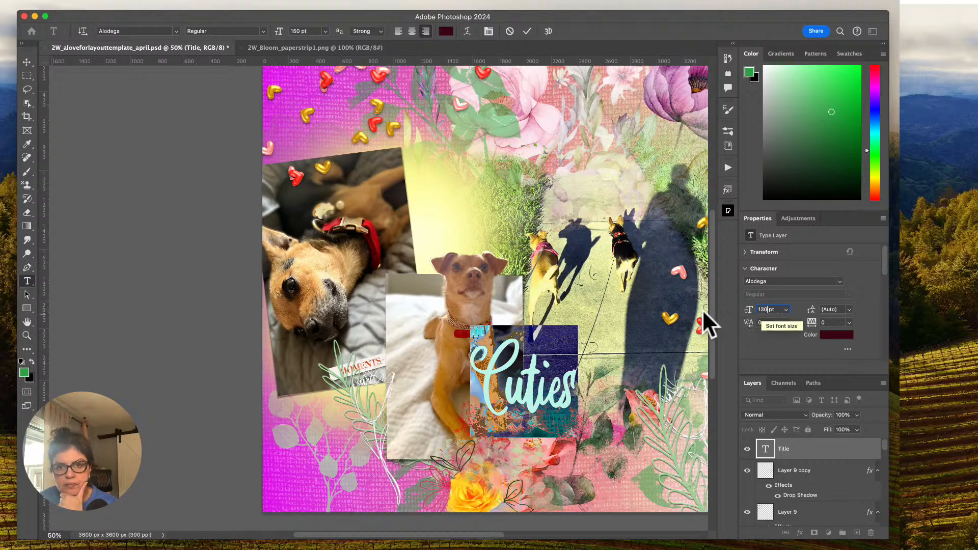
left_click(27, 62)
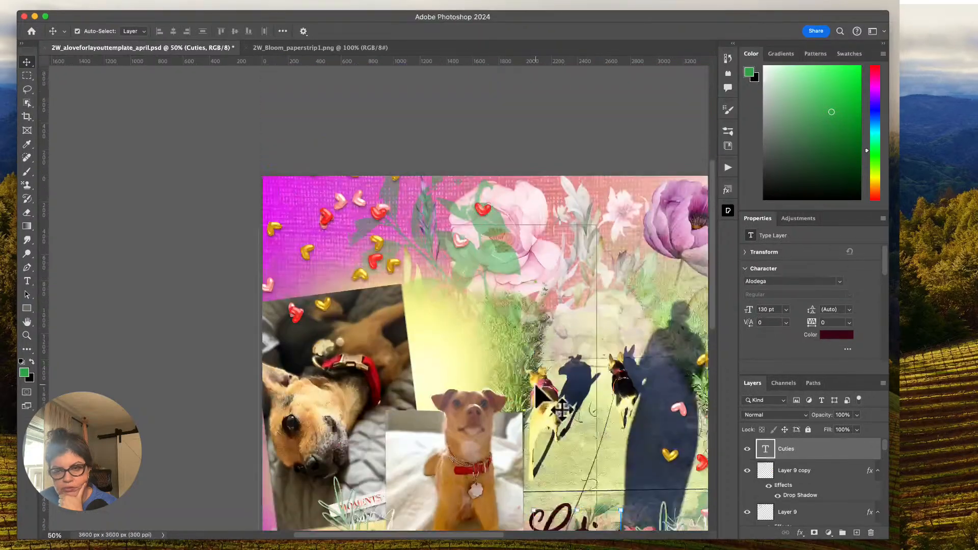
Shift the Cuties title slightly left so it overlaps the lower right edge of the sitting dog photo.
scroll(536, 387, "down", 3)
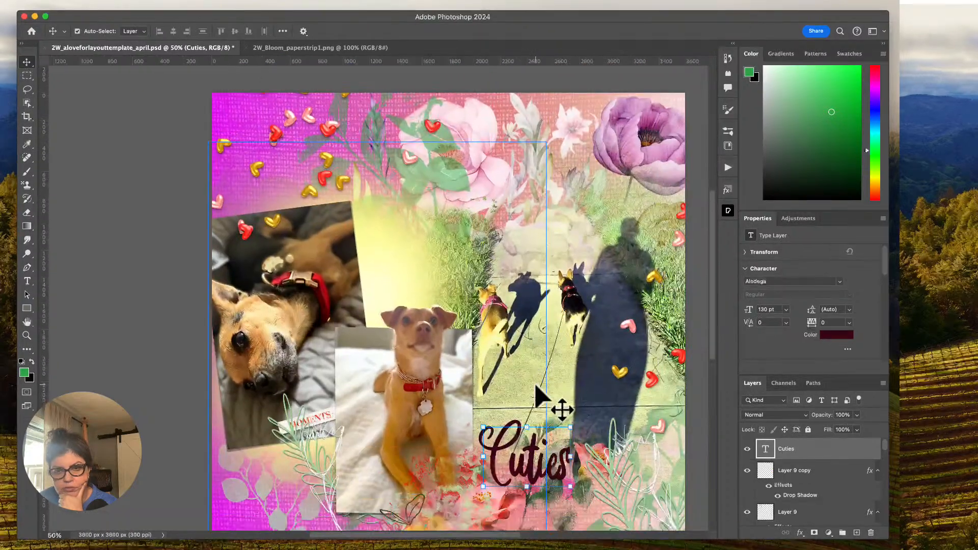
scroll(536, 387, "down", 3)
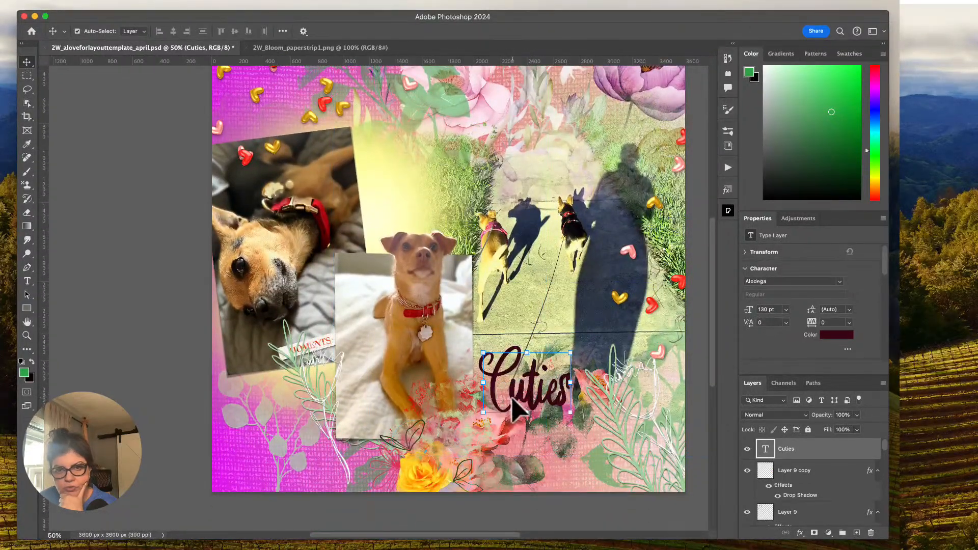
left_click_drag(512, 402, 485, 402)
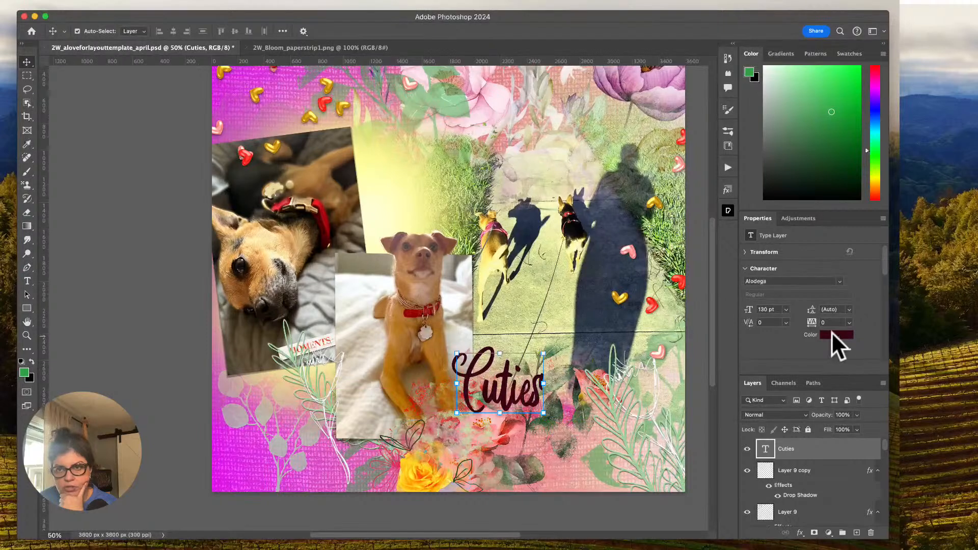
Change the Cuties title's text color to bright red.
left_click(836, 334)
left_click(318, 204)
left_click(744, 177)
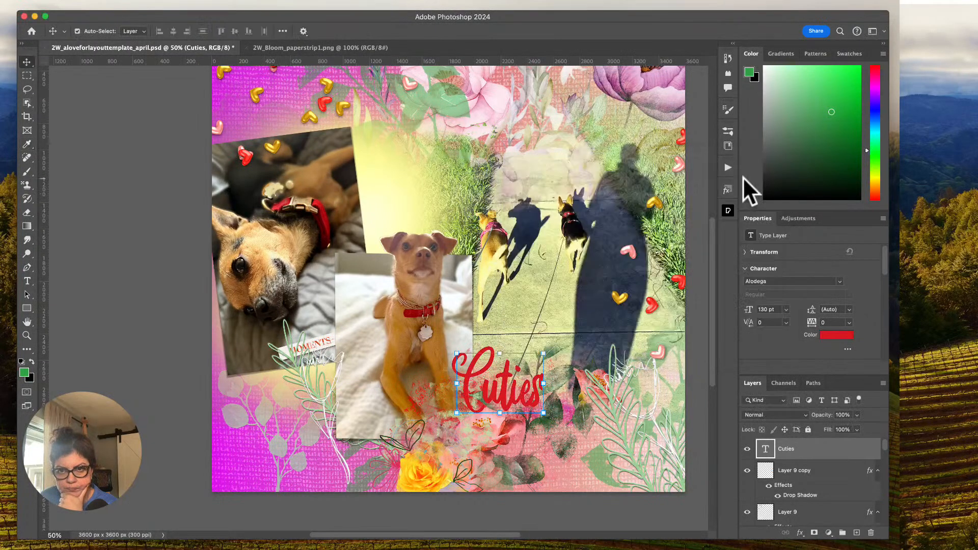
Add a white outside stroke of 13 px to the Cuties title and enable its drop shadow.
left_click(829, 510)
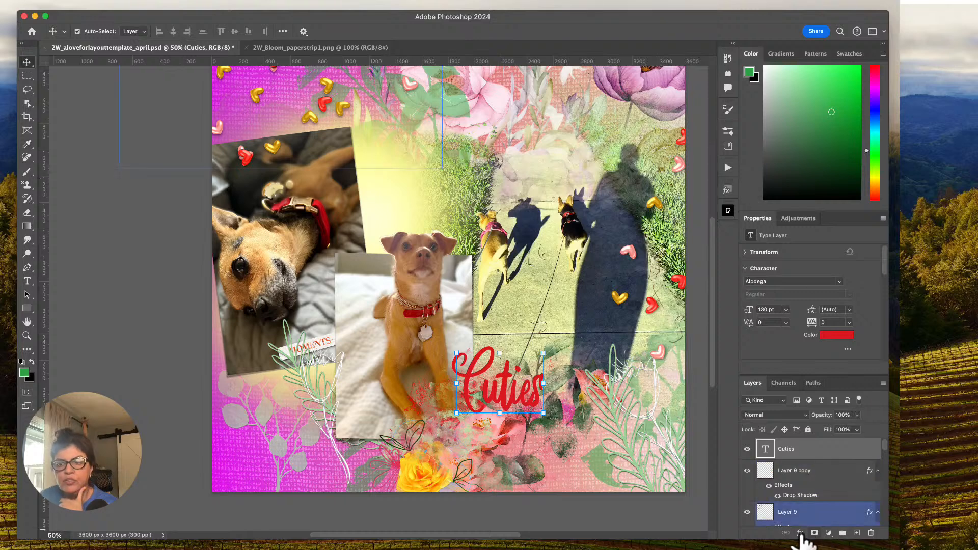
left_click(800, 533)
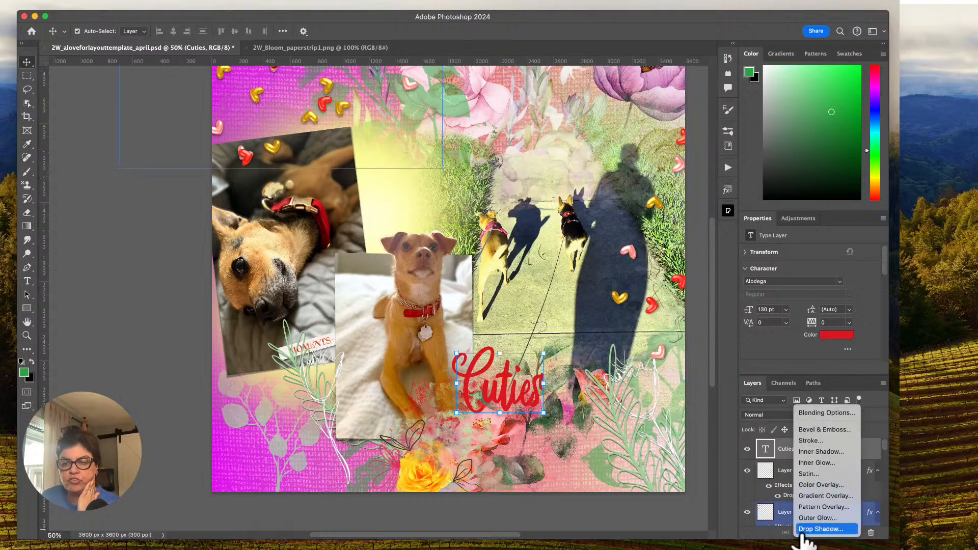
left_click(810, 441)
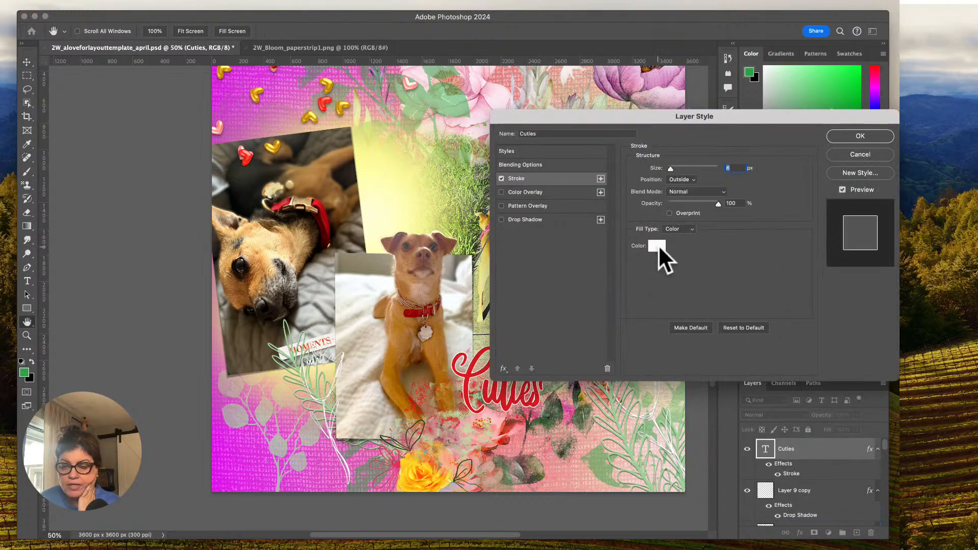
left_click(671, 169)
left_click_drag(670, 169, 674, 168)
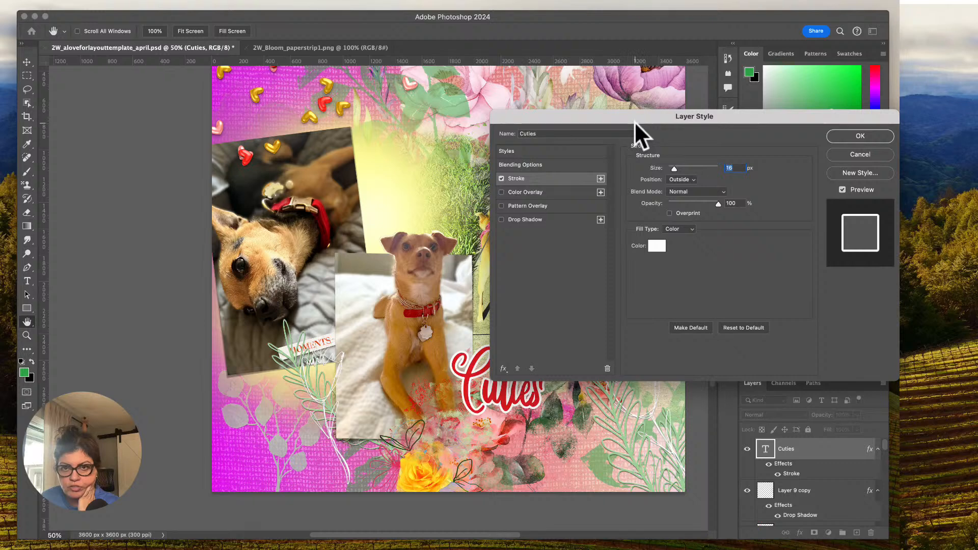
left_click_drag(589, 117, 635, 95)
left_click(548, 197)
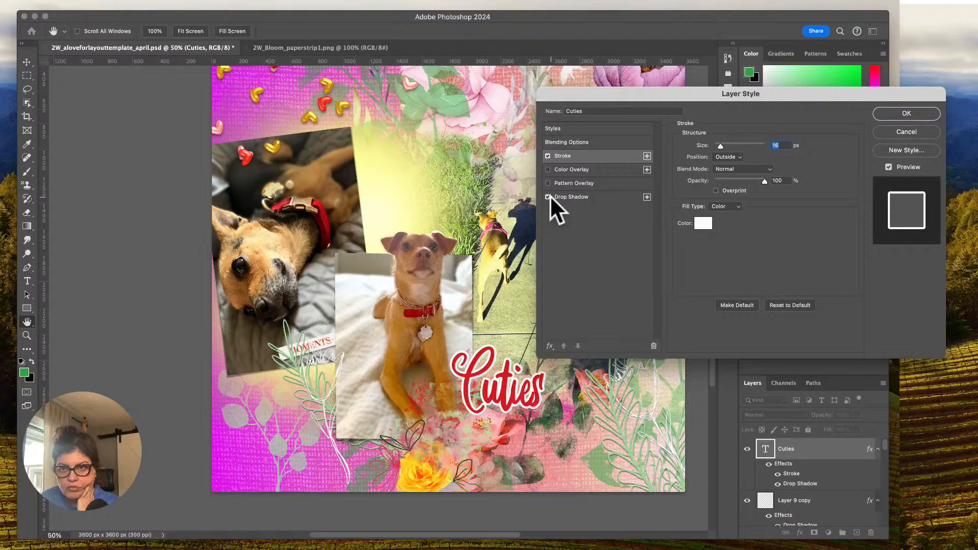
left_click_drag(721, 142, 719, 142)
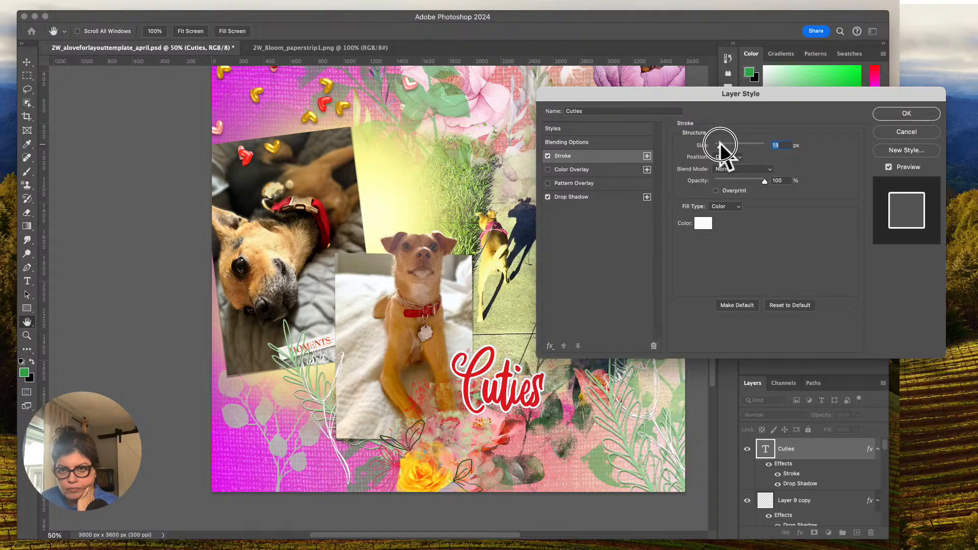
Set the Cuties title's drop shadow spread to 14% and its shadow color to near-black #181717.
left_click(619, 197)
left_click_drag(715, 192, 721, 204)
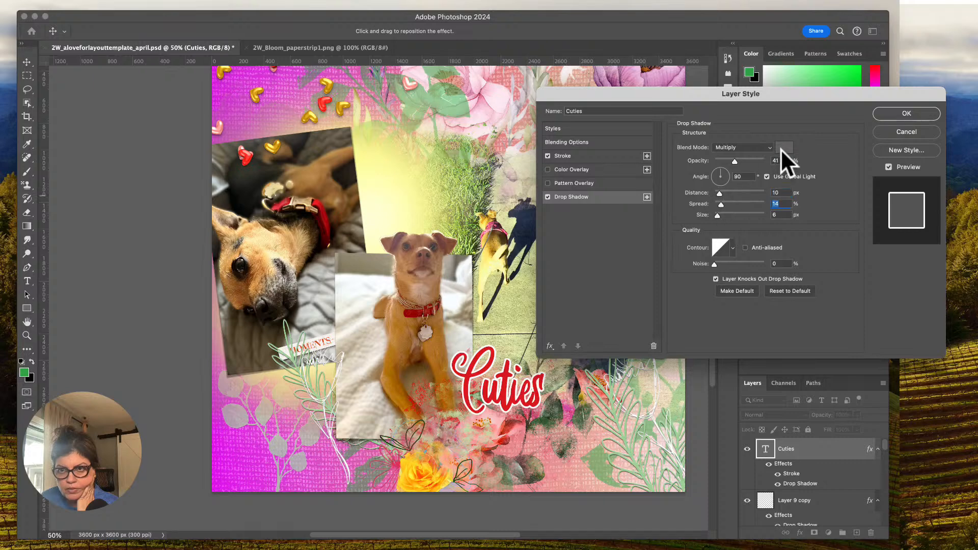
left_click(780, 148)
left_click(517, 304)
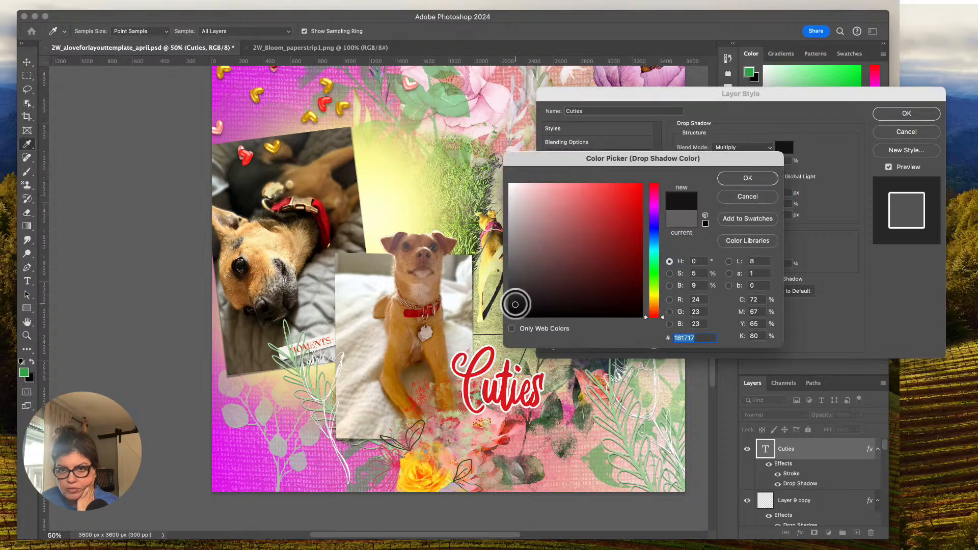
left_click(734, 179)
Set the title's drop shadow to 65% opacity, 21 px size and 27 px distance, and apply the layer style.
left_click_drag(734, 161, 746, 162)
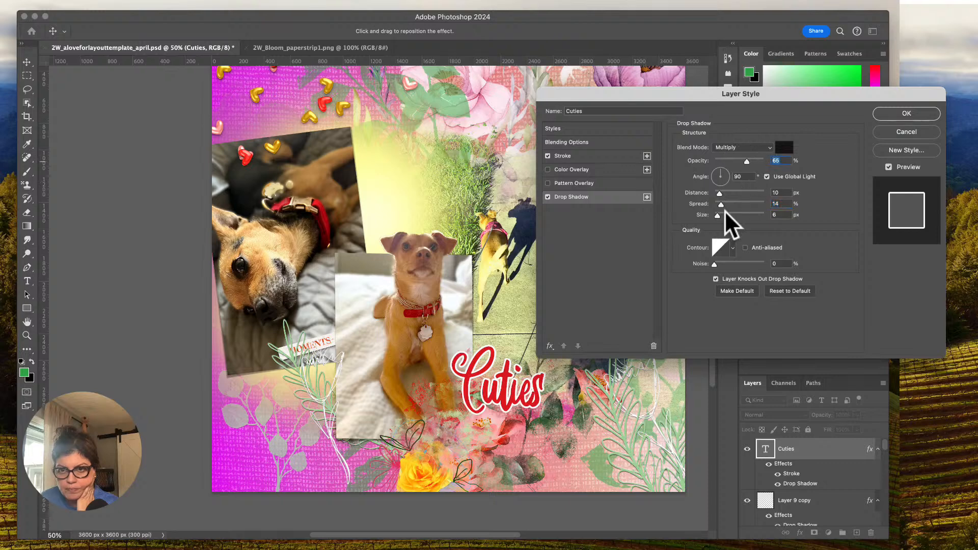
left_click_drag(718, 215, 728, 191)
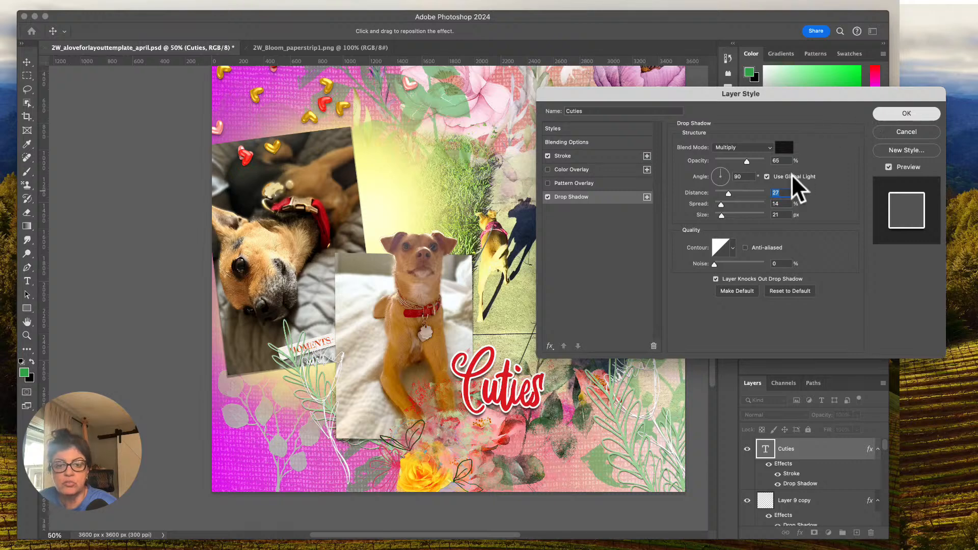
key("Return")
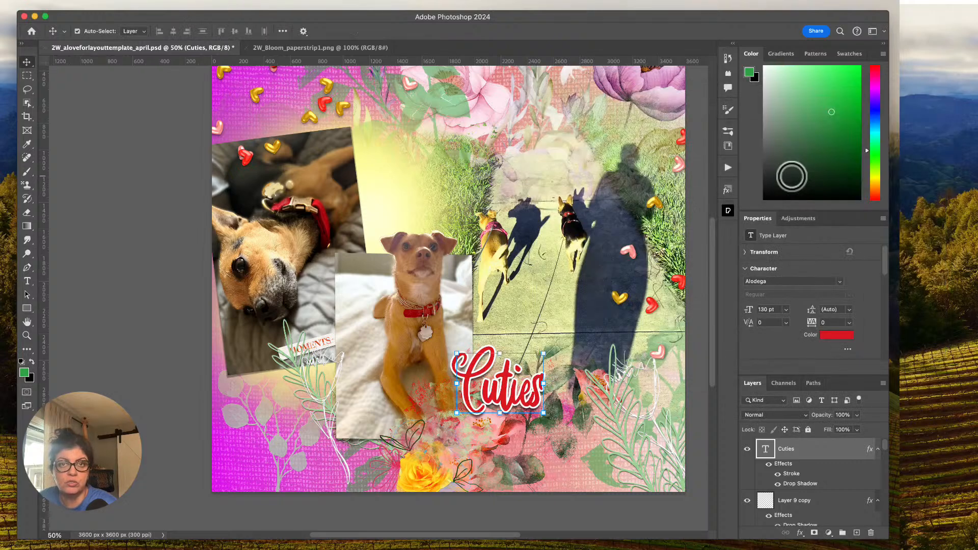
Separate the Cuties title's stroke and drop shadow effects into their own layers.
scroll(657, 369, "down", 3)
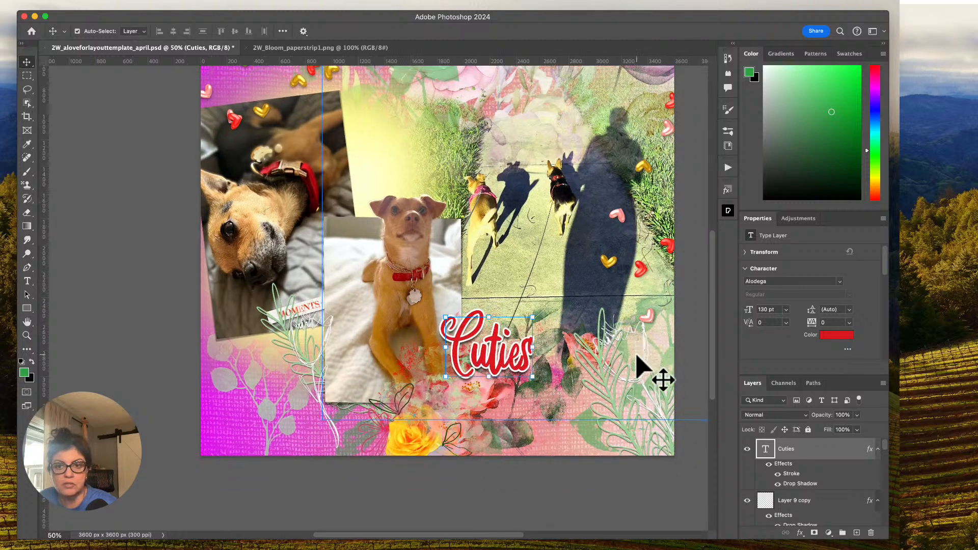
scroll(810, 463, "down", 1)
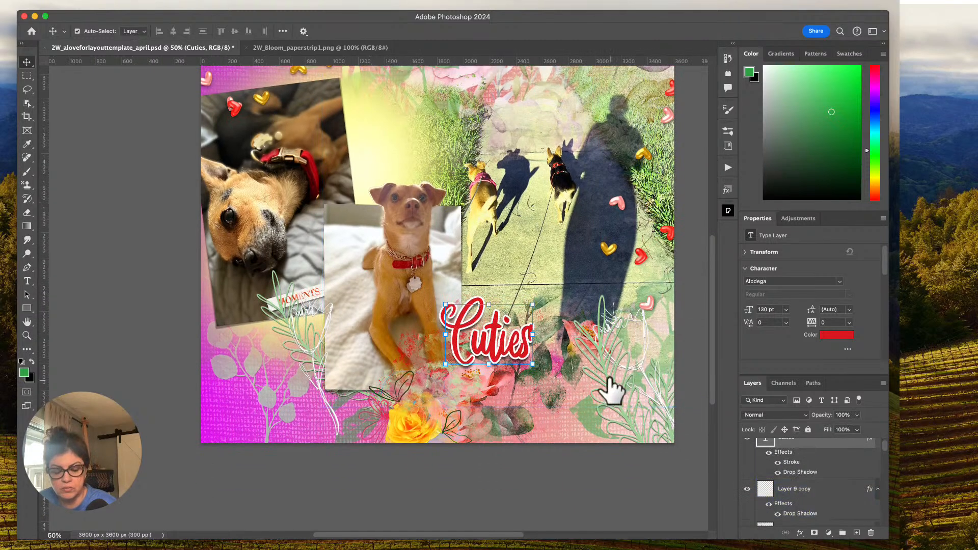
key("super")
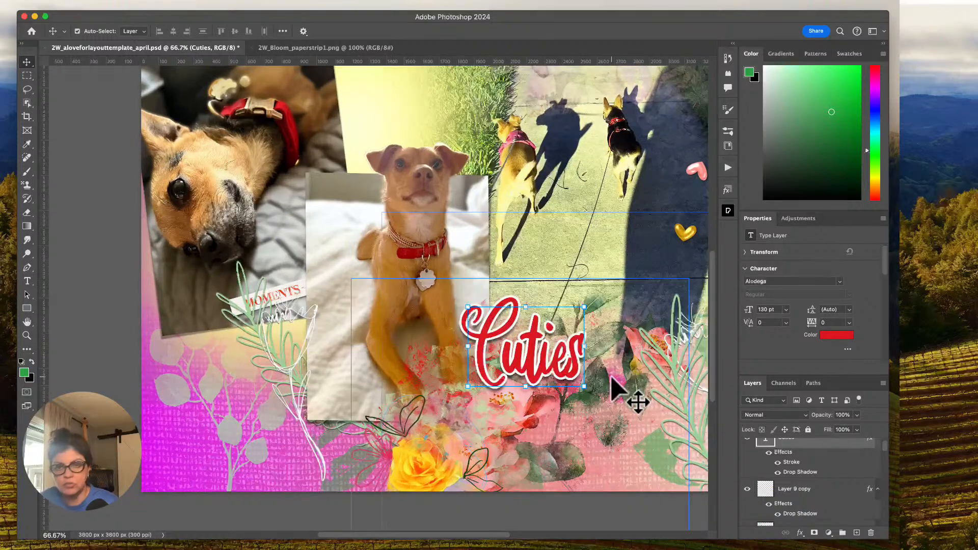
right_click(845, 466)
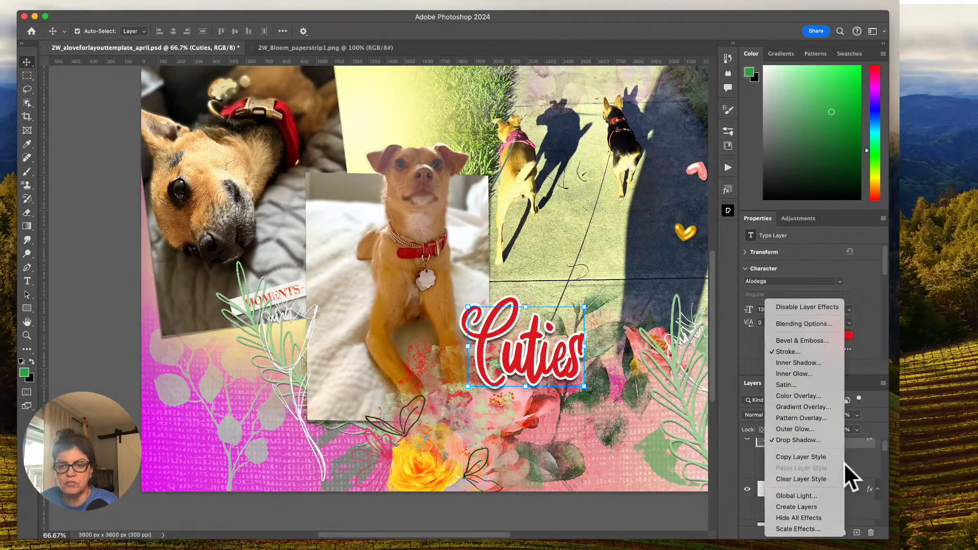
left_click(818, 501)
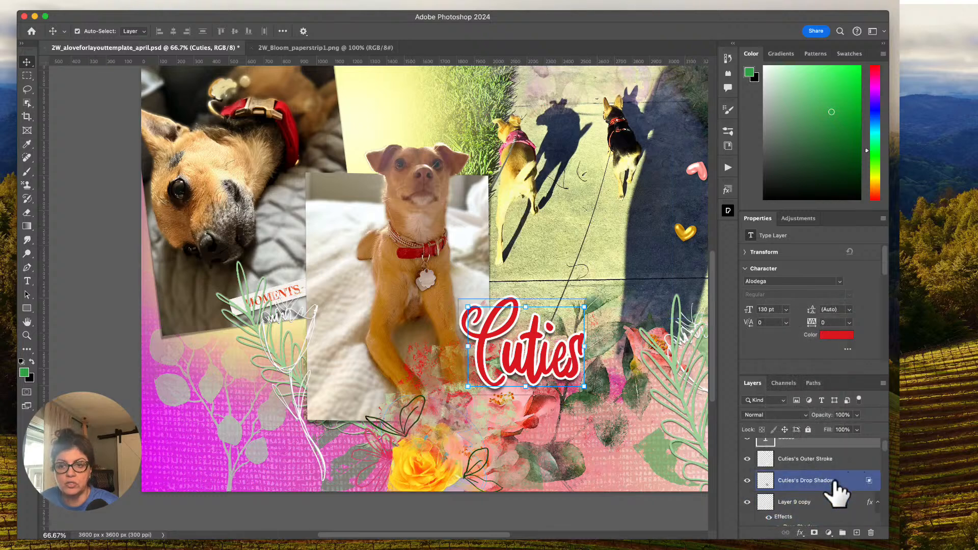
Warp the Cuties drop shadow layer, reshaping its corners and edges slightly so the shadow falls unevenly, and commit the transform.
left_click(814, 482)
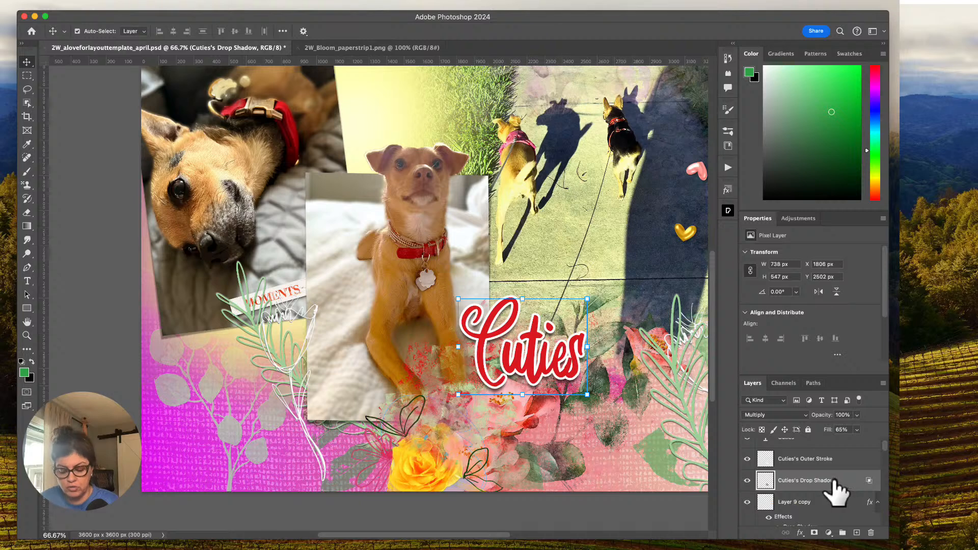
key("super+t")
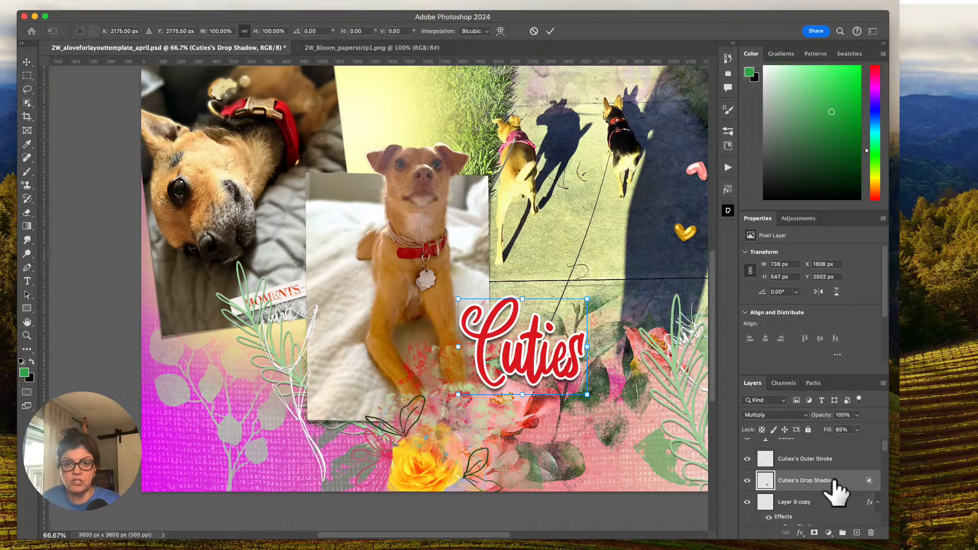
right_click(526, 357)
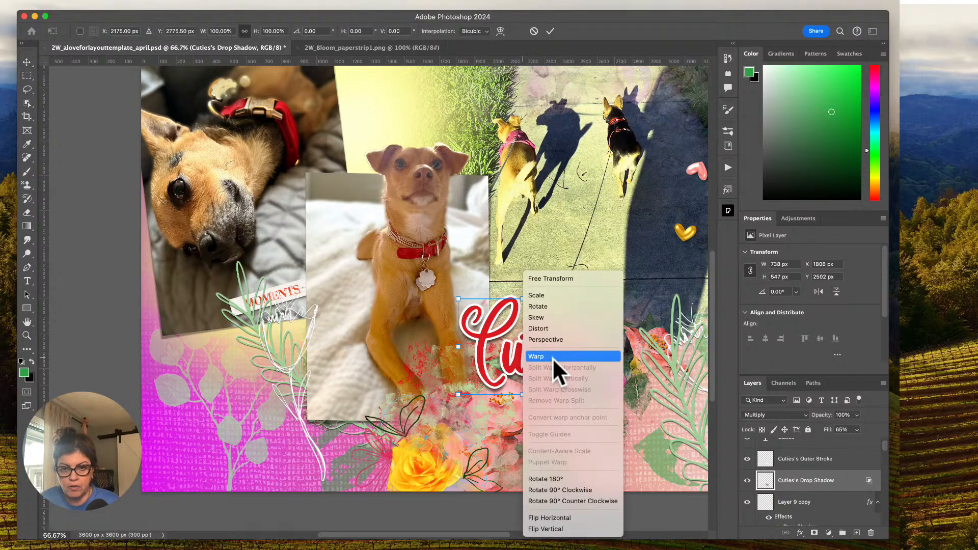
left_click(552, 357)
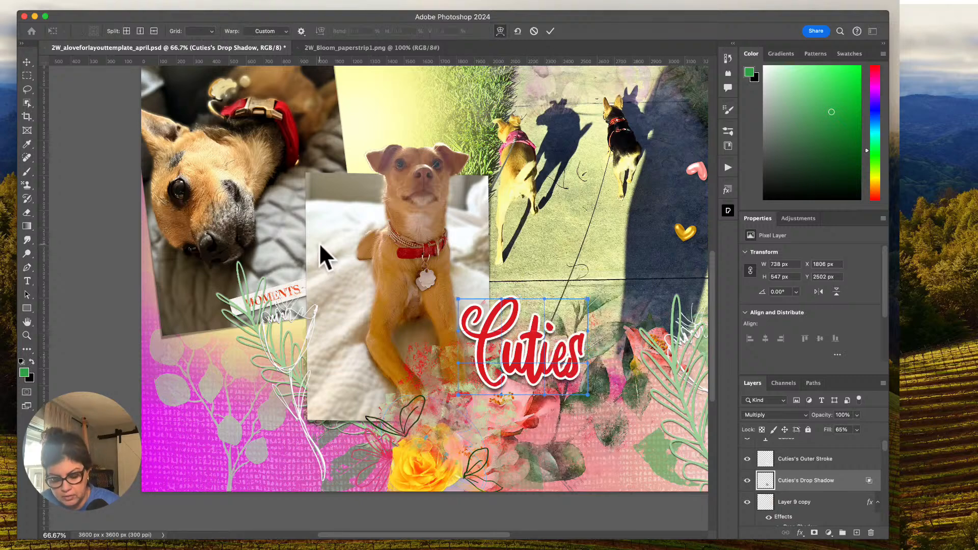
key("super+equal")
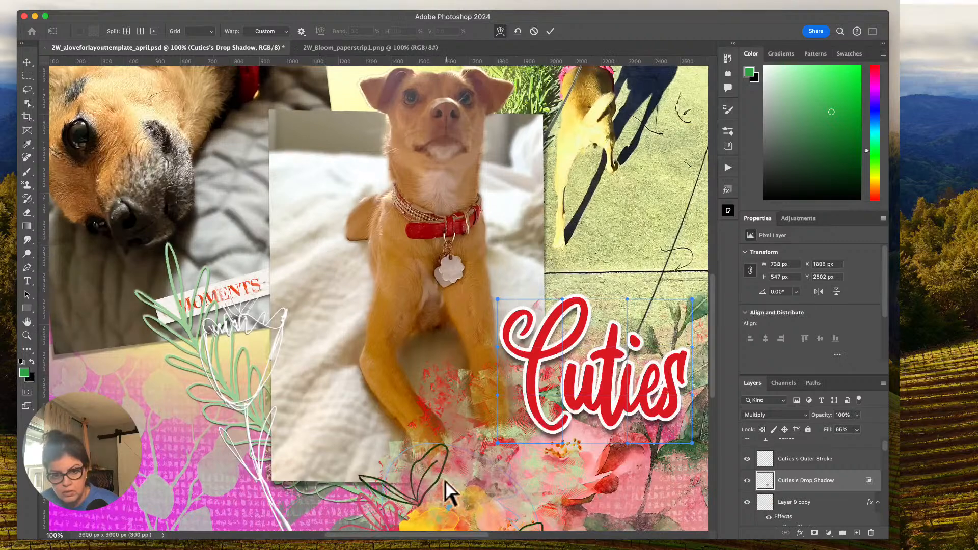
left_click_drag(459, 535, 491, 534)
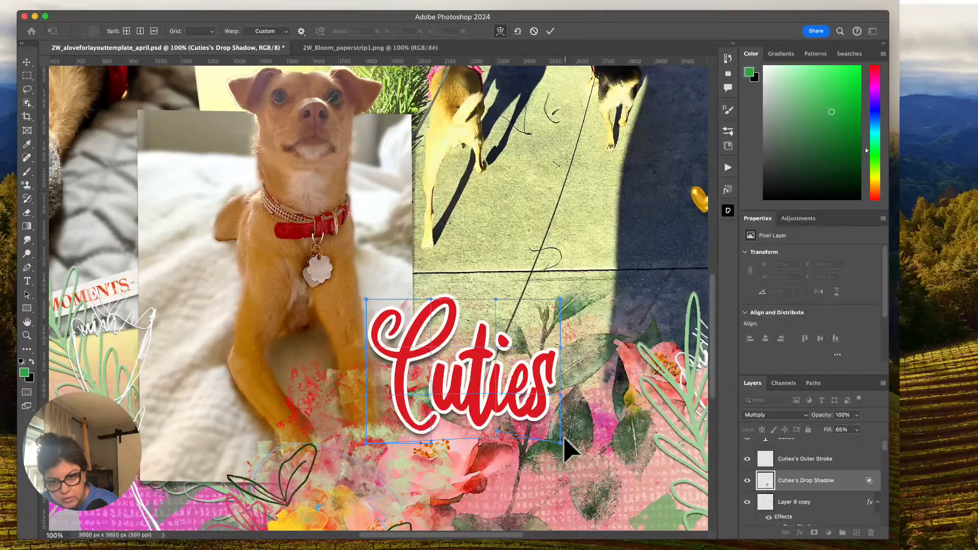
left_click_drag(539, 426, 536, 432)
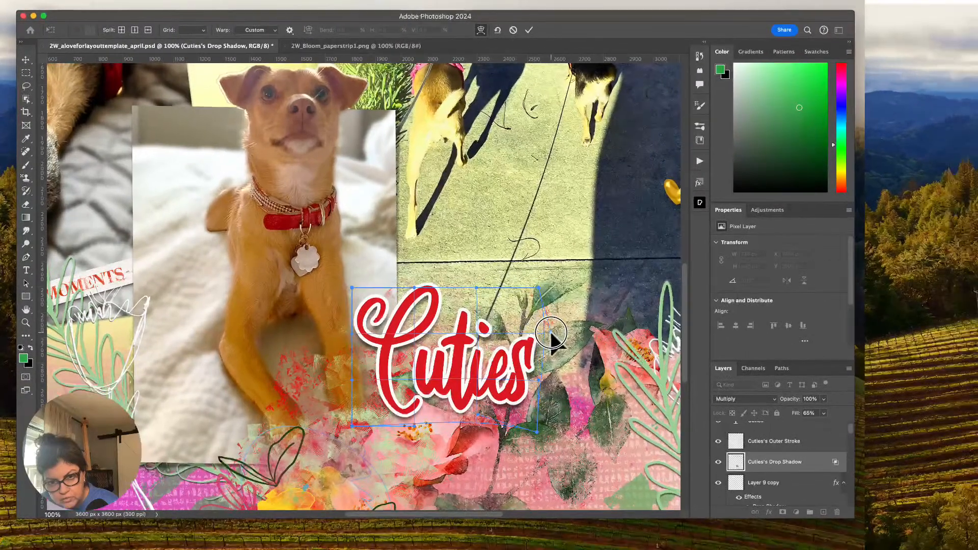
left_click_drag(550, 333, 554, 334)
left_click_drag(537, 432, 544, 434)
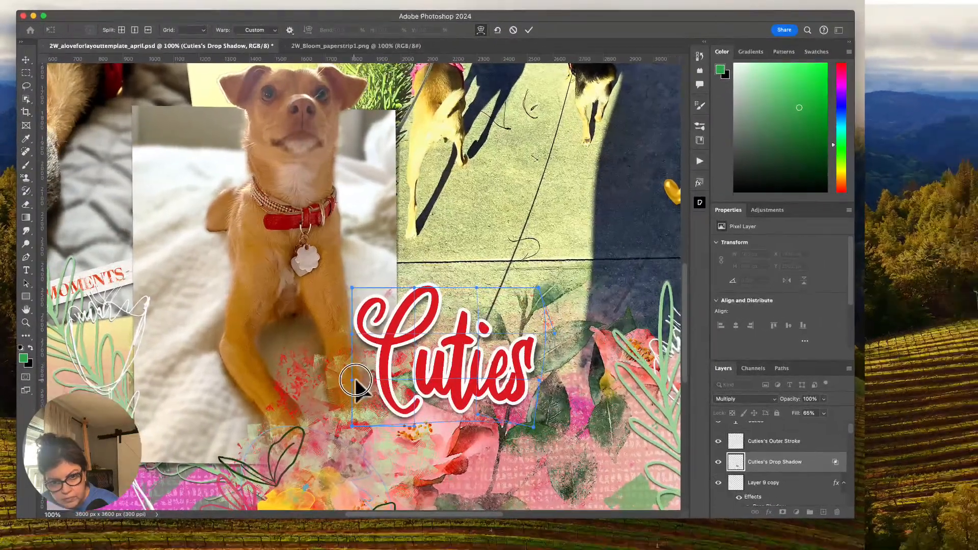
left_click_drag(366, 395, 375, 395)
left_click_drag(367, 300, 413, 283)
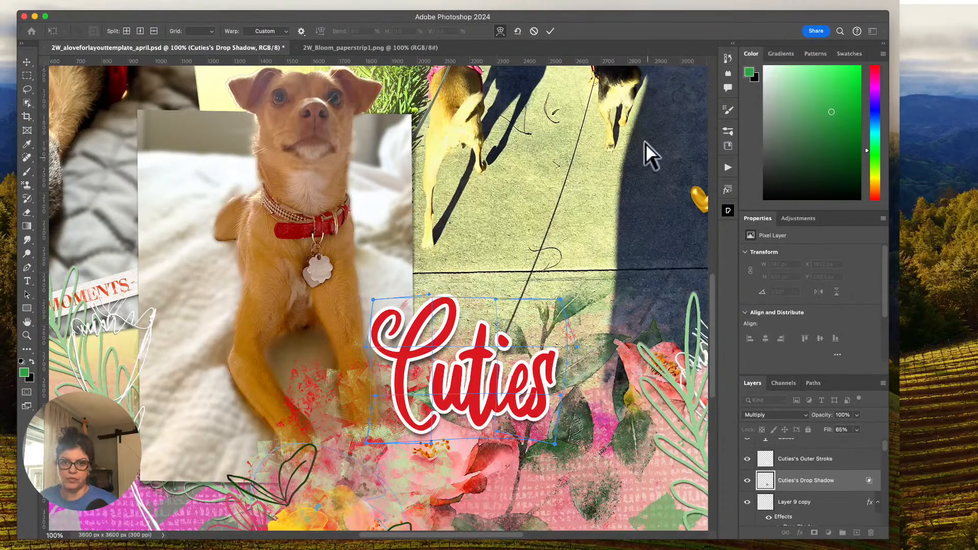
left_click(549, 31)
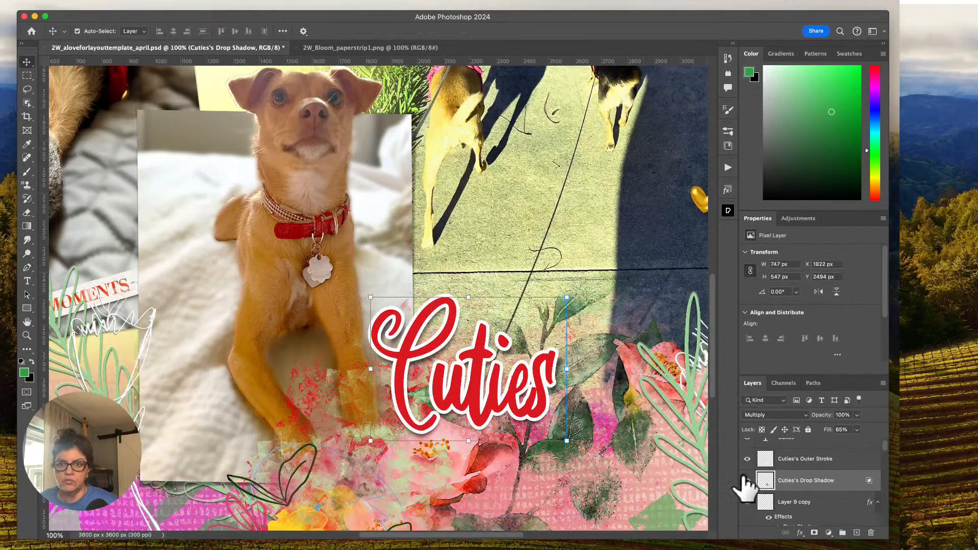
Hide and reshow the Cuties drop shadow layer to compare the title with and without it, and review the whole page.
left_click(747, 480)
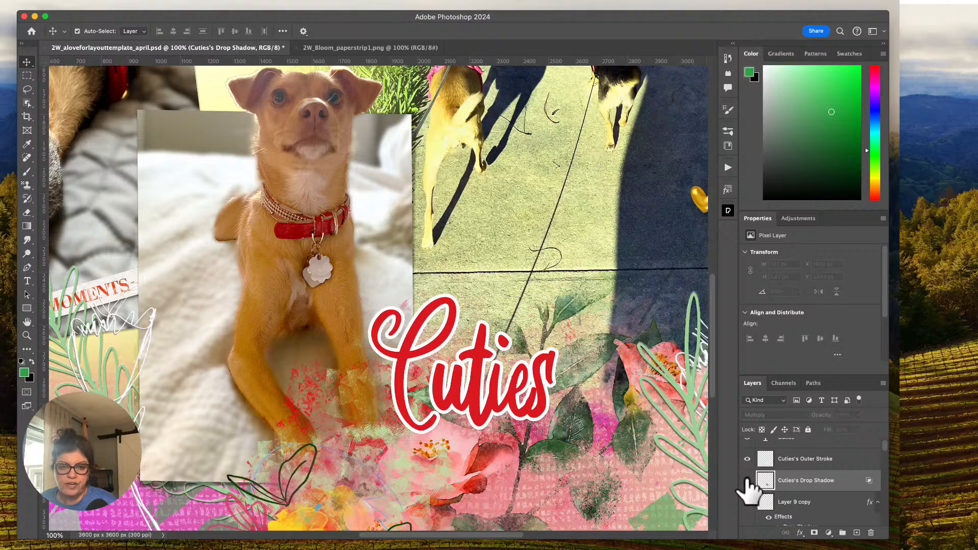
left_click(748, 480)
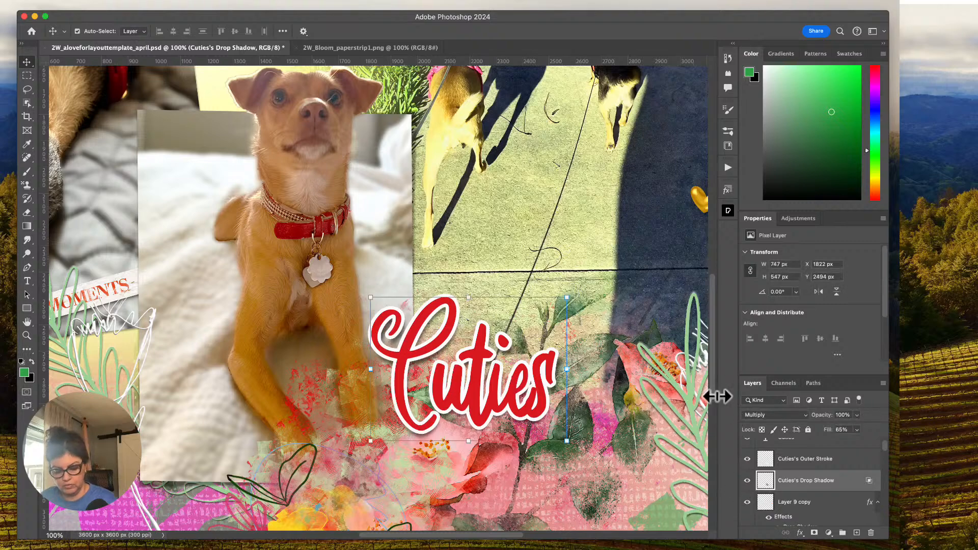
key("super+minus")
key("super+minus")
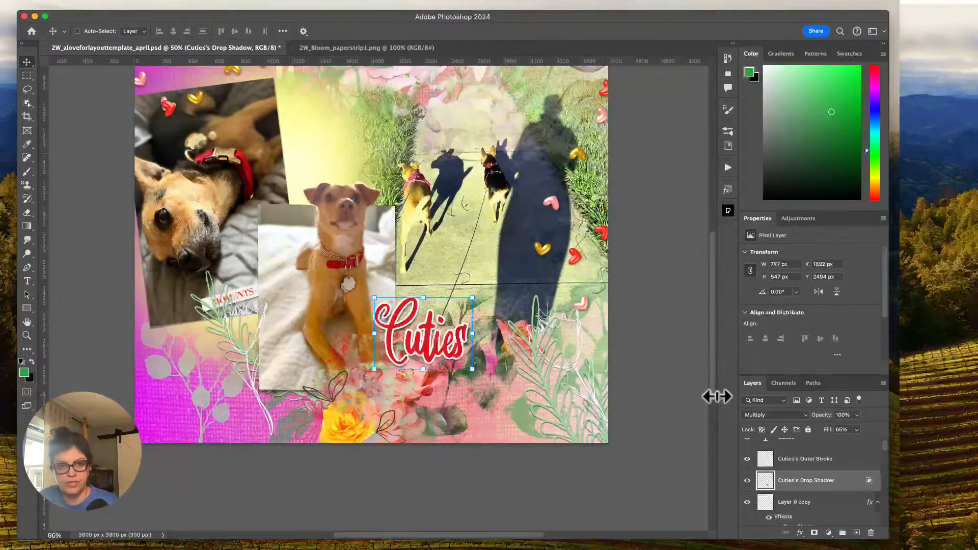
left_click_drag(710, 288, 711, 267)
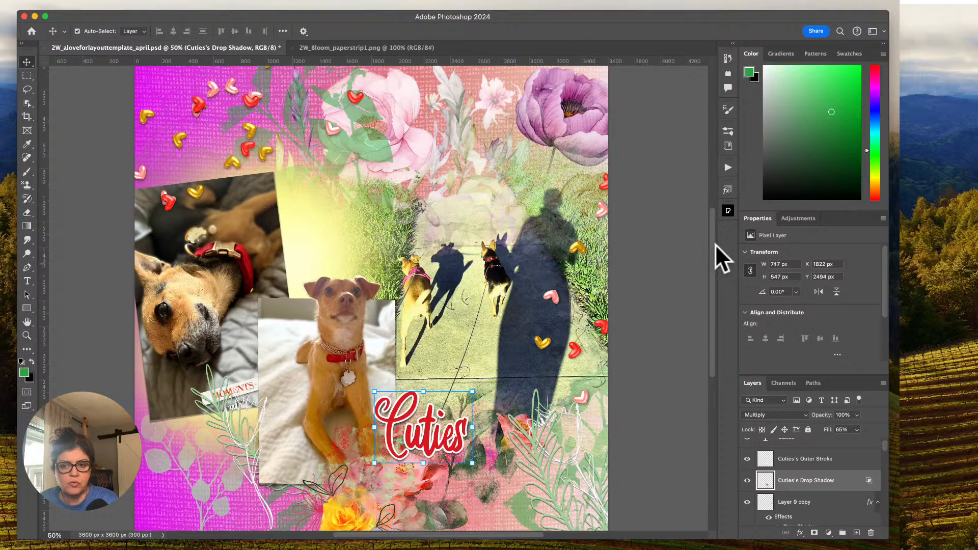
Hide and reshow the watercolor Flower layer to examine what it contributes to the background.
scroll(829, 506, "down", 5)
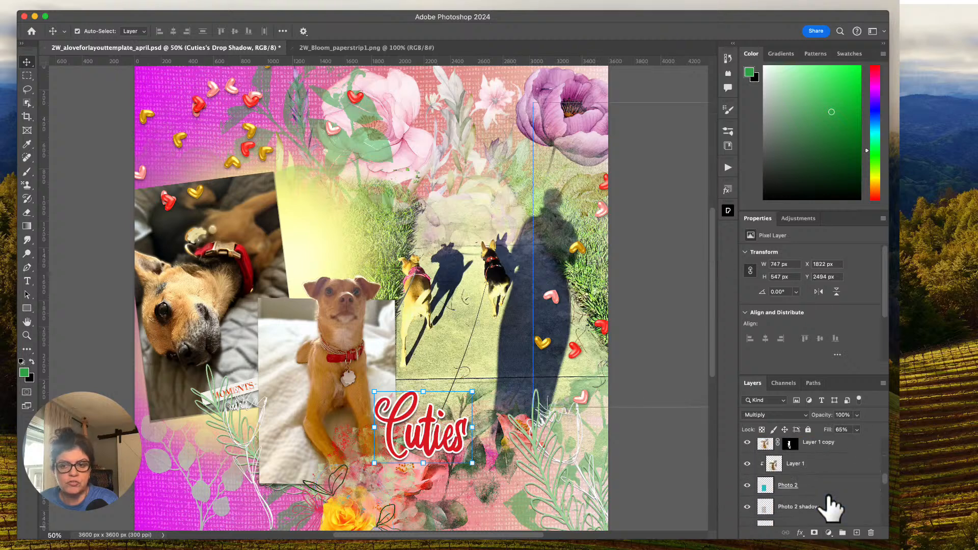
scroll(829, 506, "down", 10)
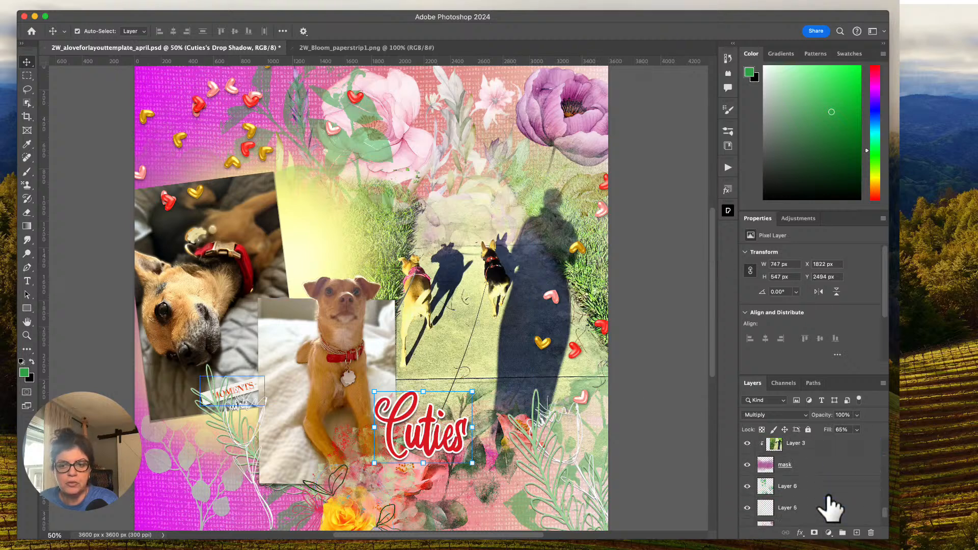
scroll(827, 498, "down", 2)
left_click(748, 473)
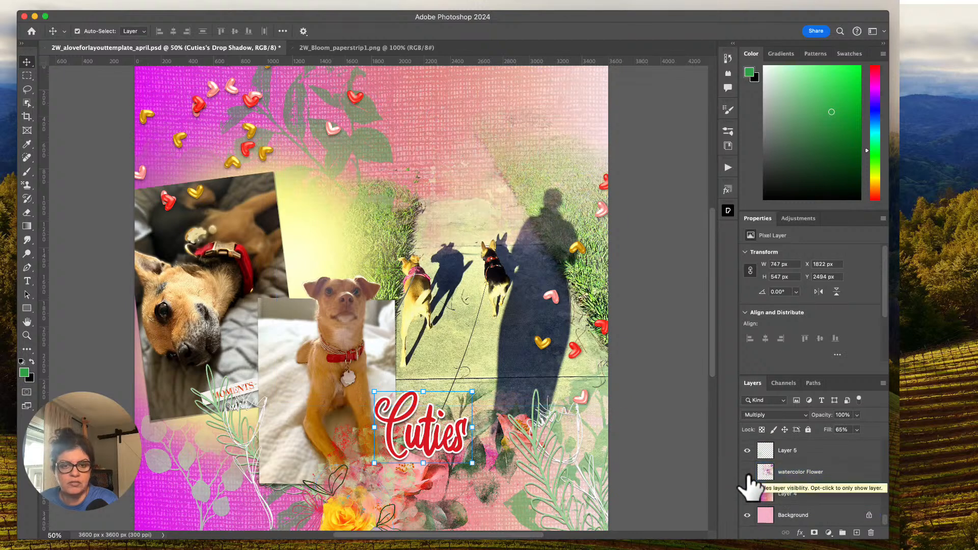
left_click(747, 473)
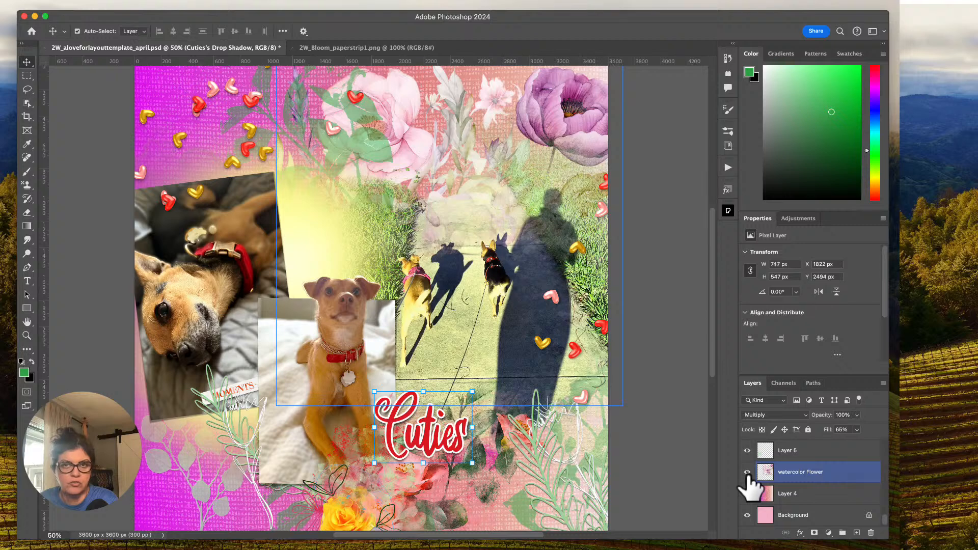